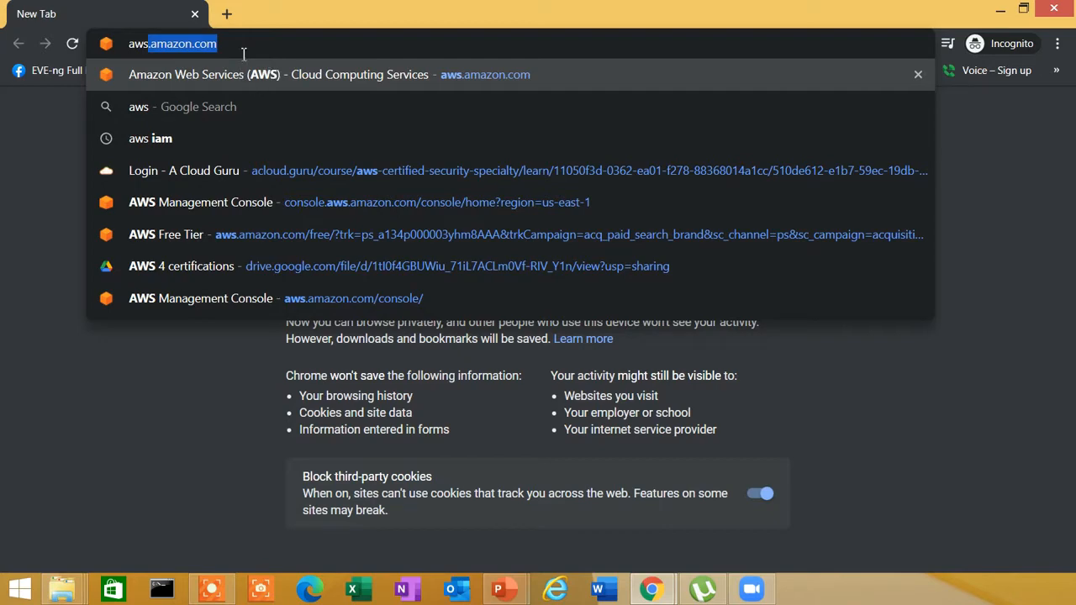
Step: Search Google for 'aws free tier account' and open the official AWS Free Tier page
text(free)
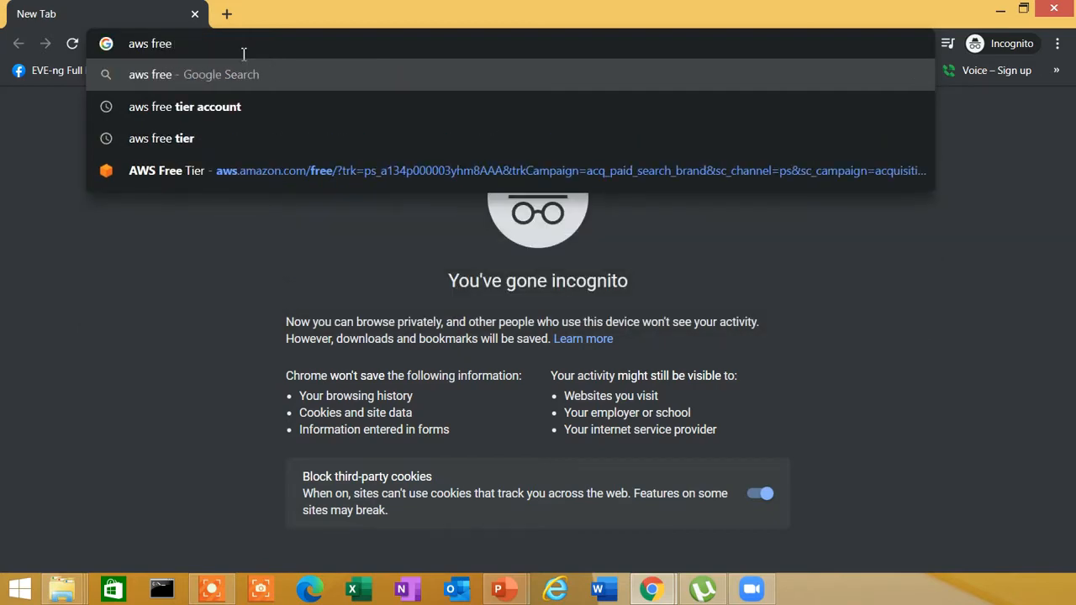
click(282, 107)
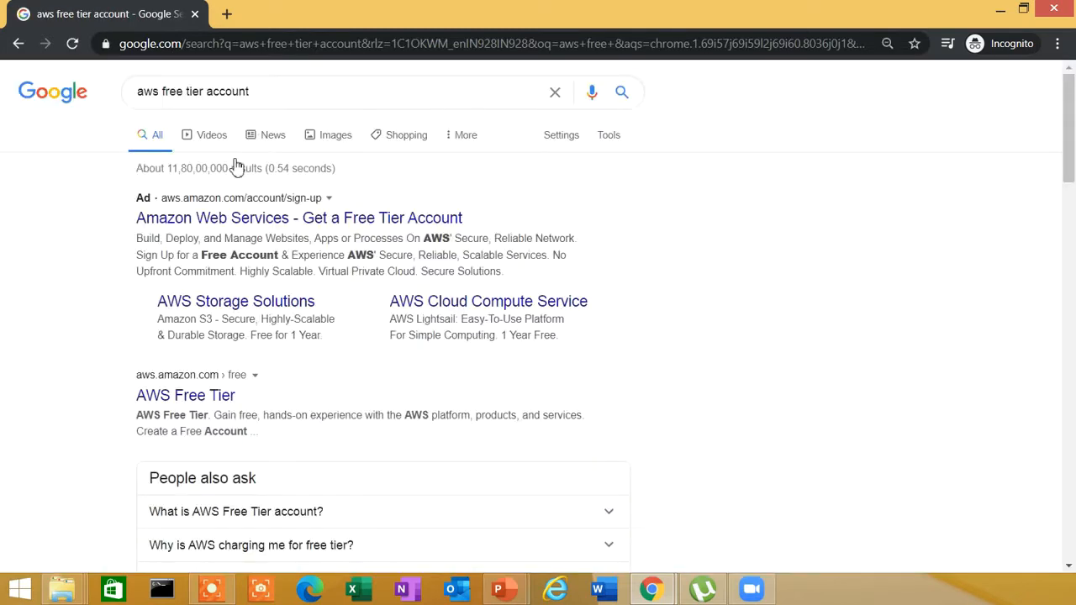
click(199, 401)
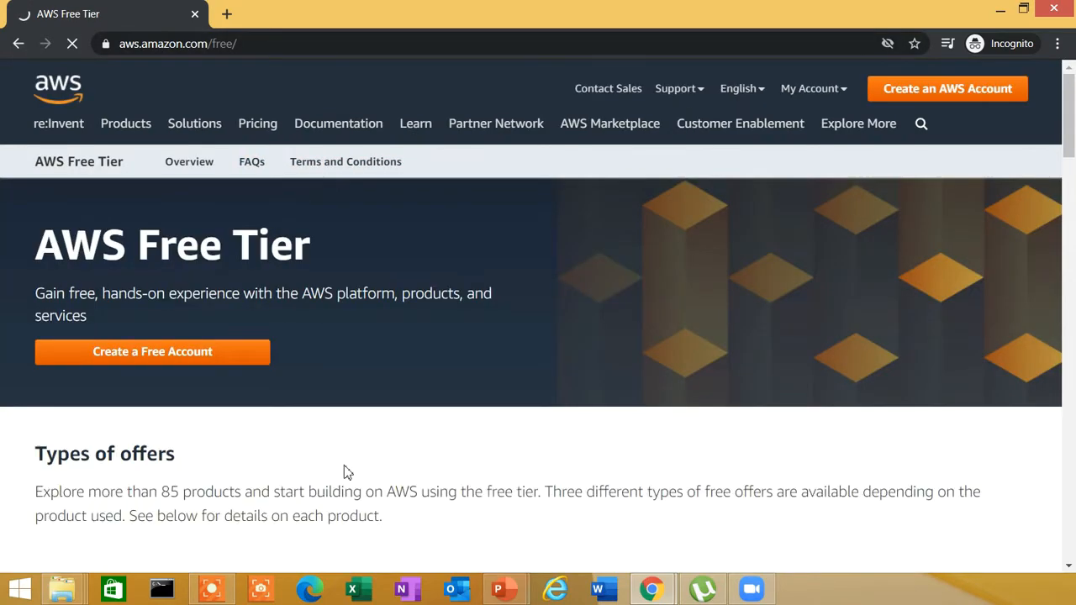
Step: Zoom the AWS Free Tier page out and scroll down to the Free Tier details listing
scroll(349, 473, down, 8)
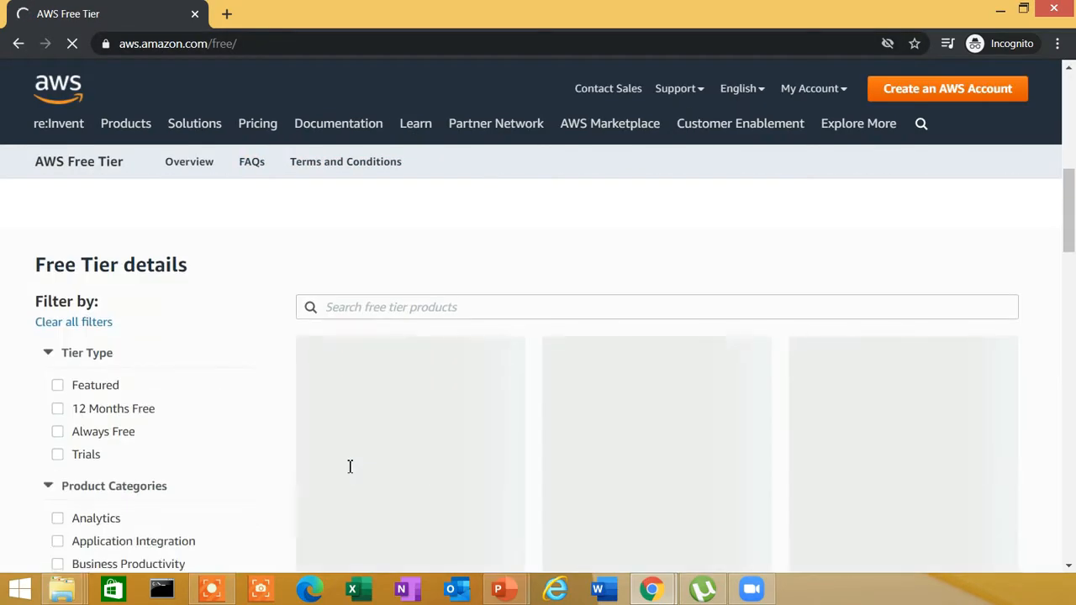
scroll(350, 467, up, 1)
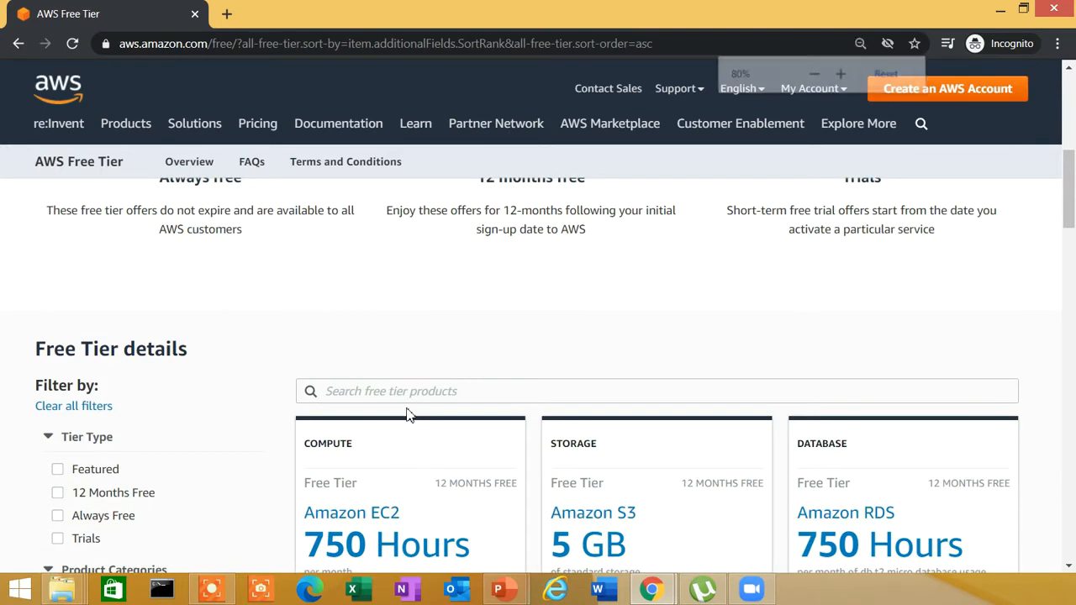
key(ctrl+minus)
scroll(518, 307, down, 2)
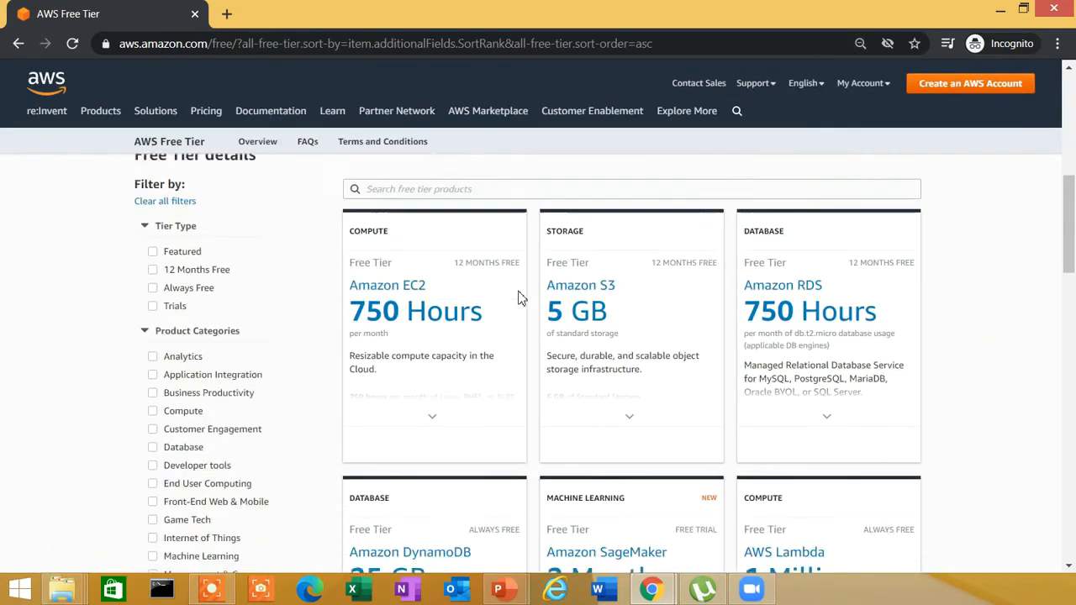
scroll(519, 292, up, 2)
scroll(519, 292, down, 1)
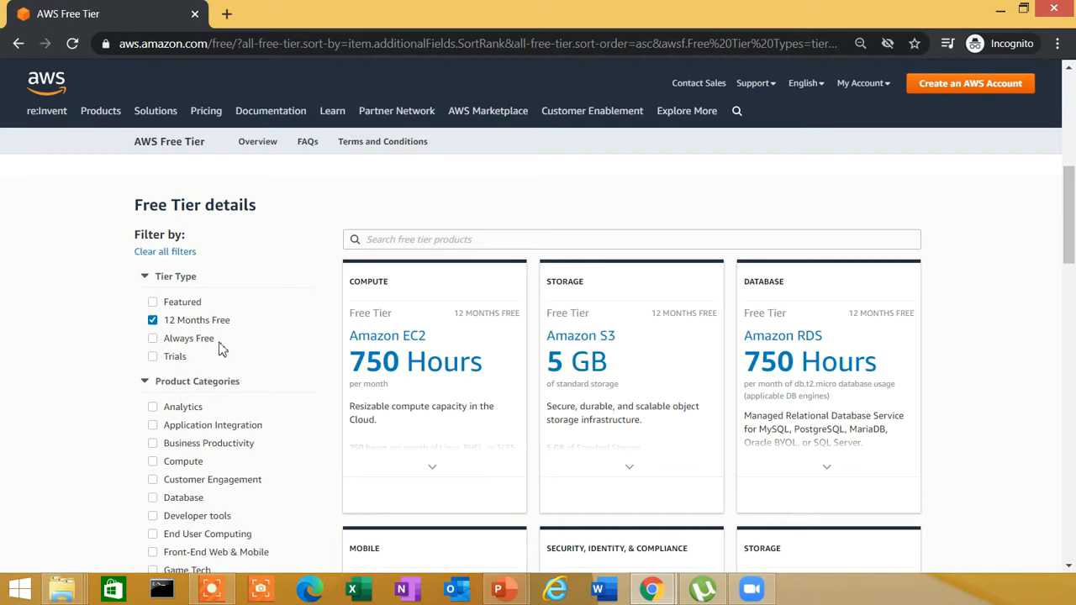
click(180, 304)
click(175, 339)
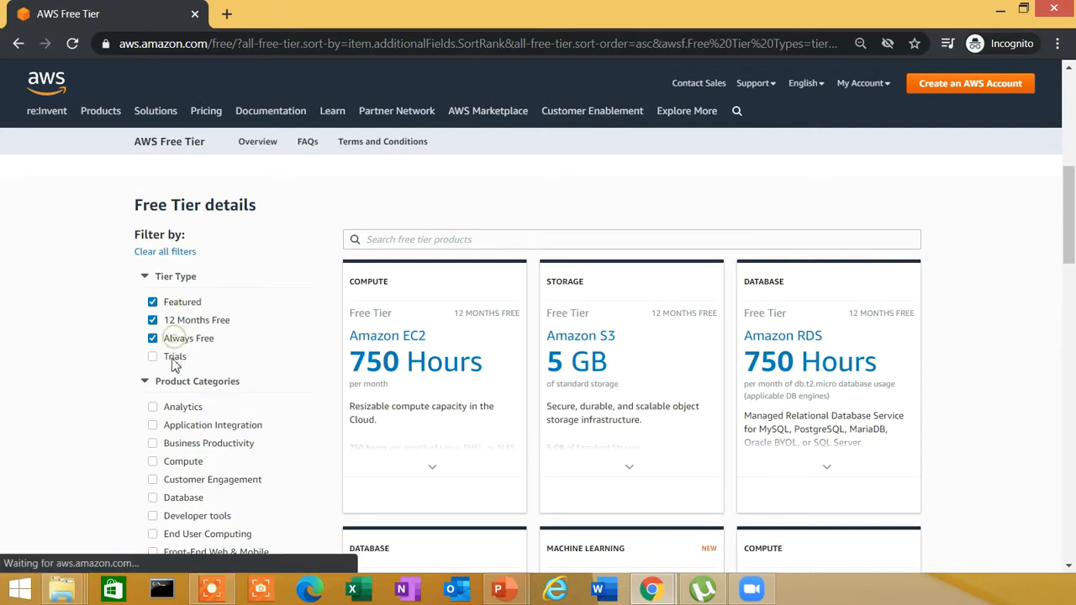
click(174, 356)
click(175, 308)
click(389, 362)
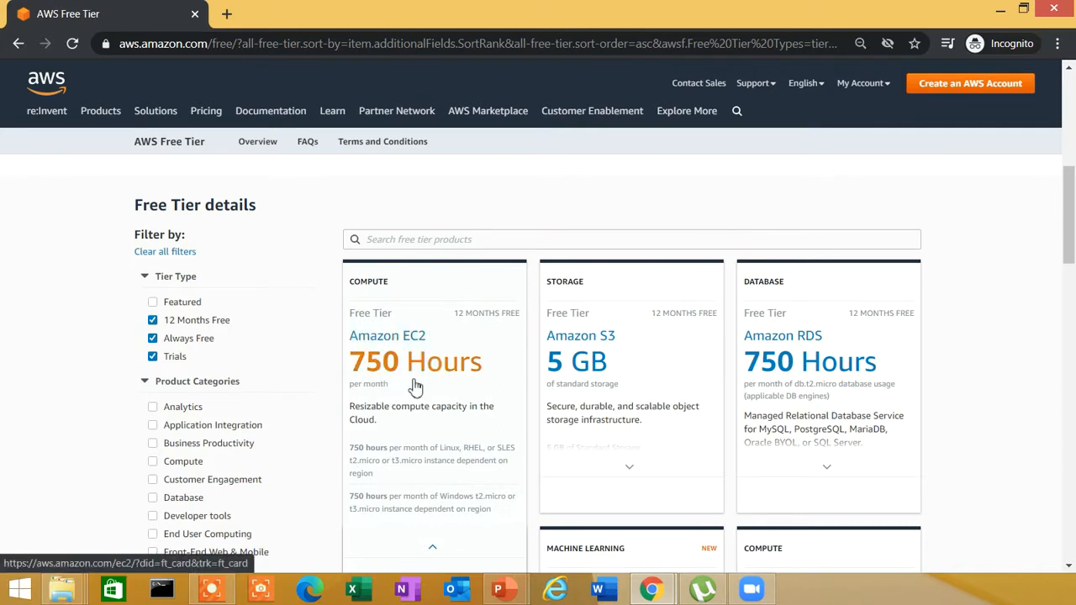
drag(390, 386, 350, 392)
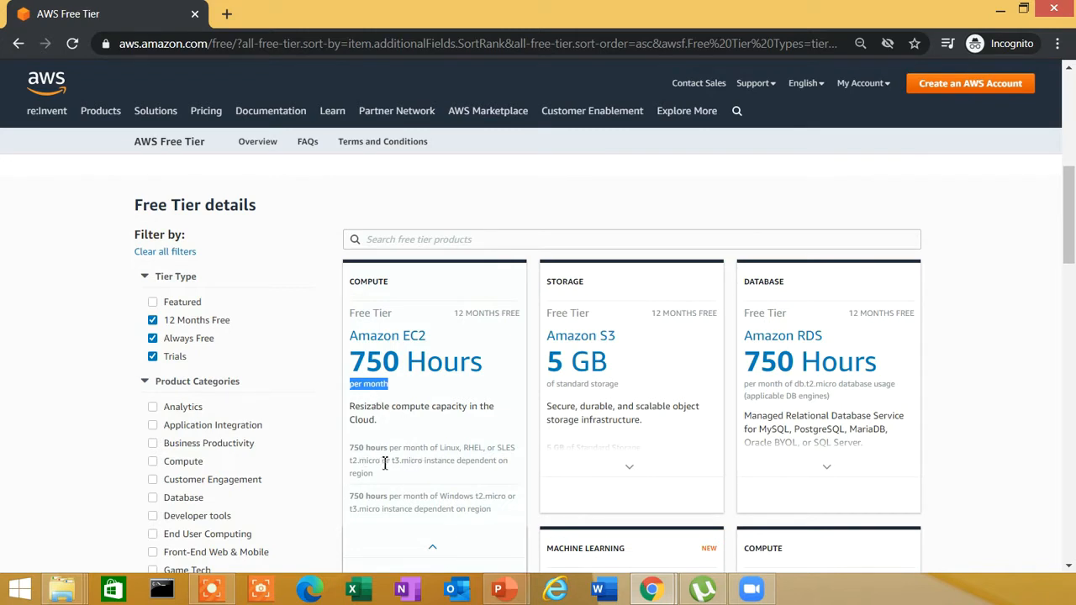
drag(383, 461, 425, 462)
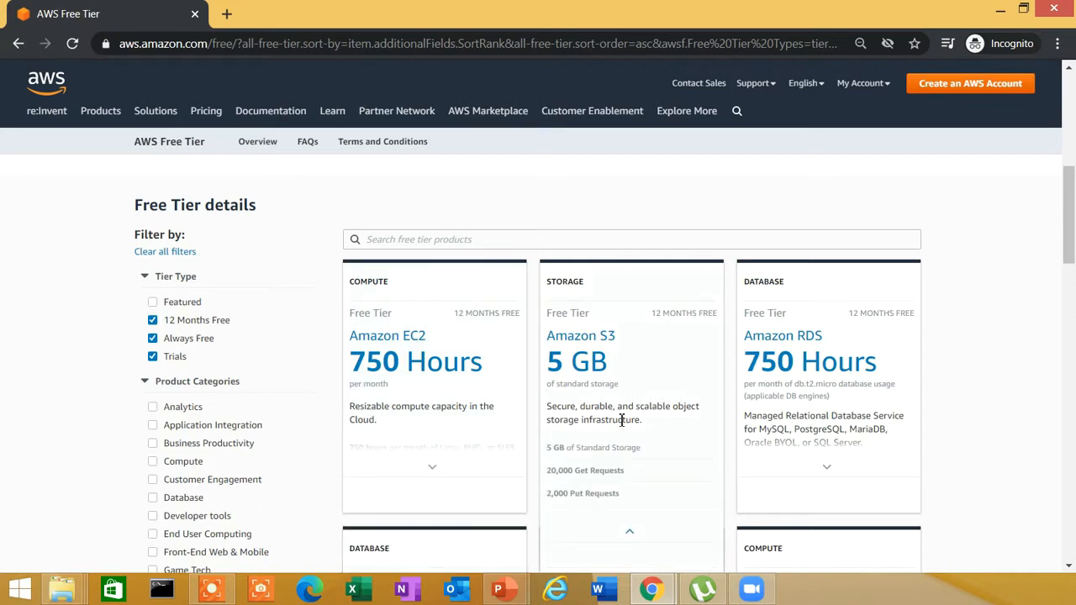
mouse_move(621, 359)
scroll(591, 389, down, 1)
mouse_move(800, 281)
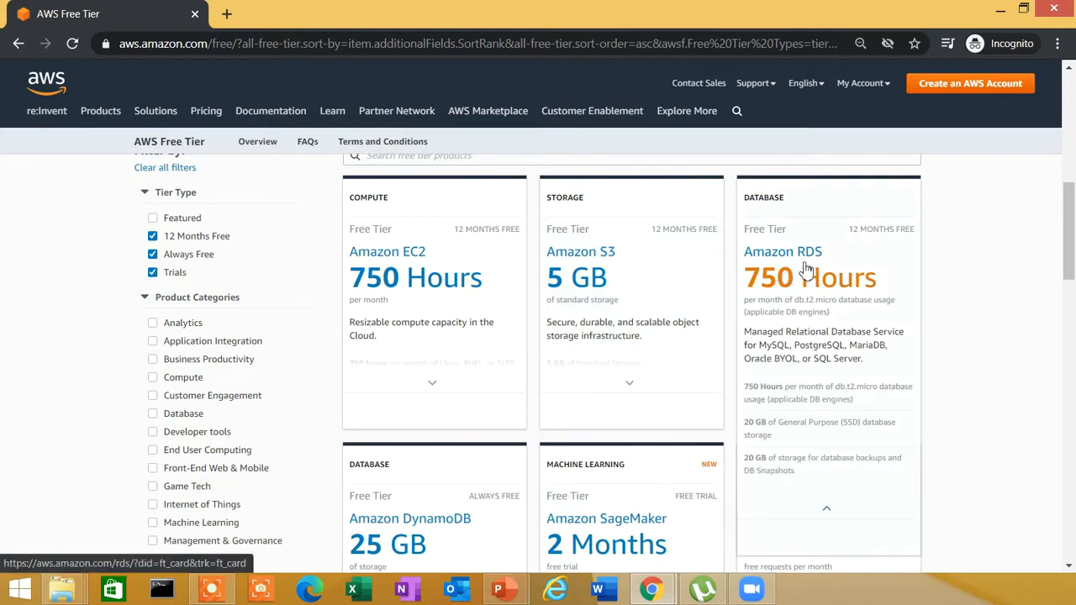
drag(769, 301, 837, 301)
scroll(547, 450, down, 1)
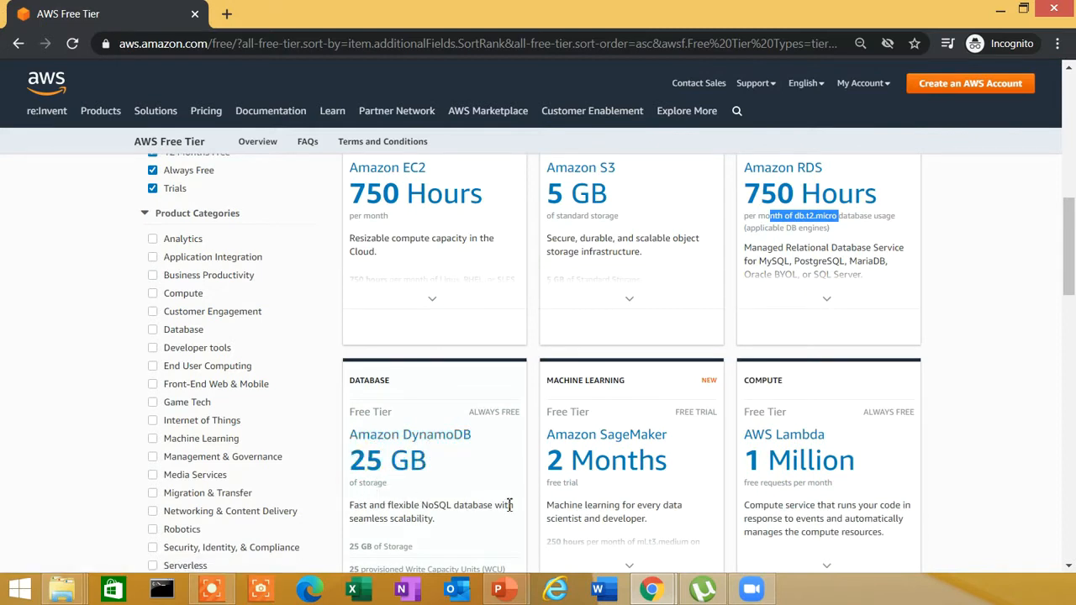
scroll(589, 454, down, 1)
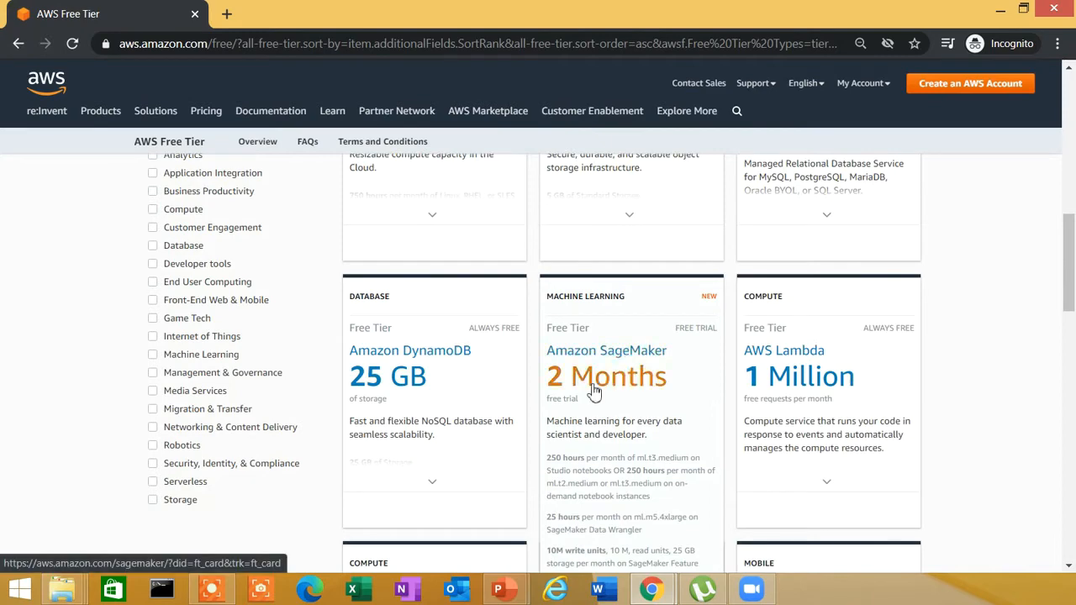
drag(543, 401, 602, 407)
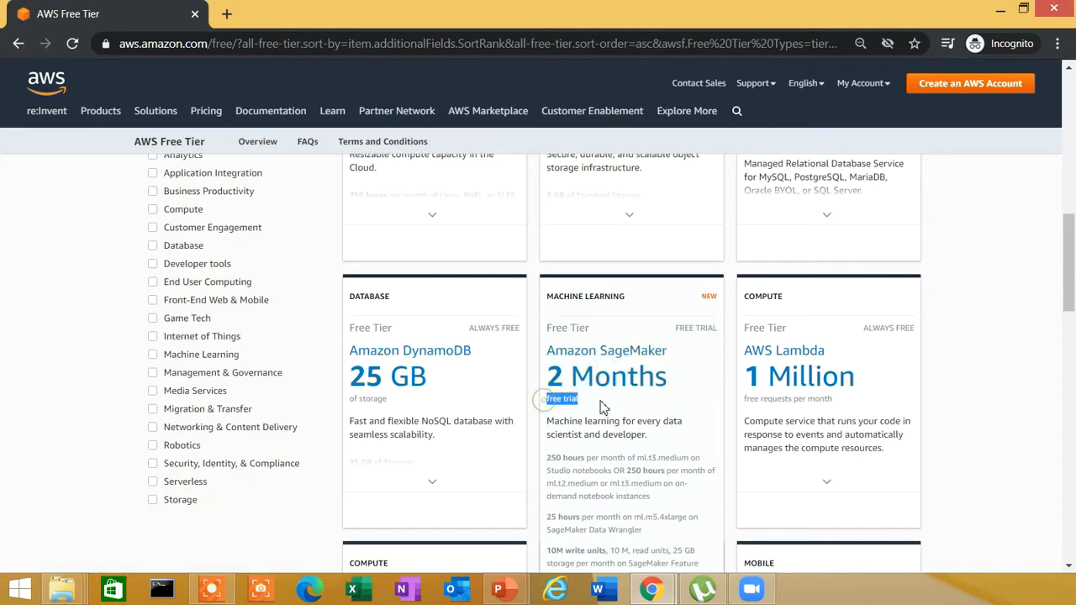
scroll(211, 303, up, 2)
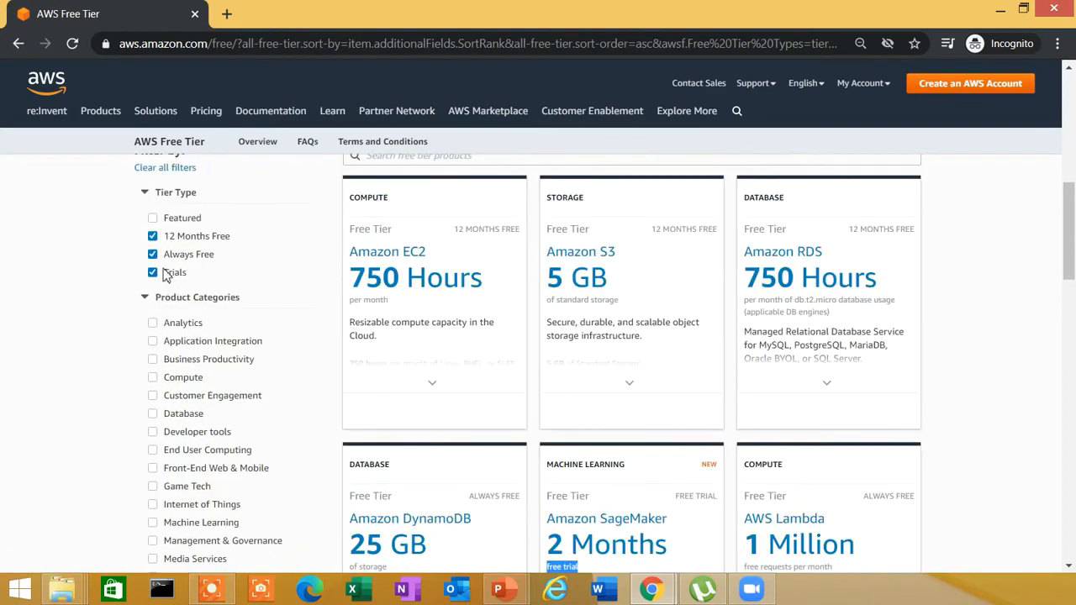
click(152, 273)
click(153, 254)
scroll(612, 432, down, 3)
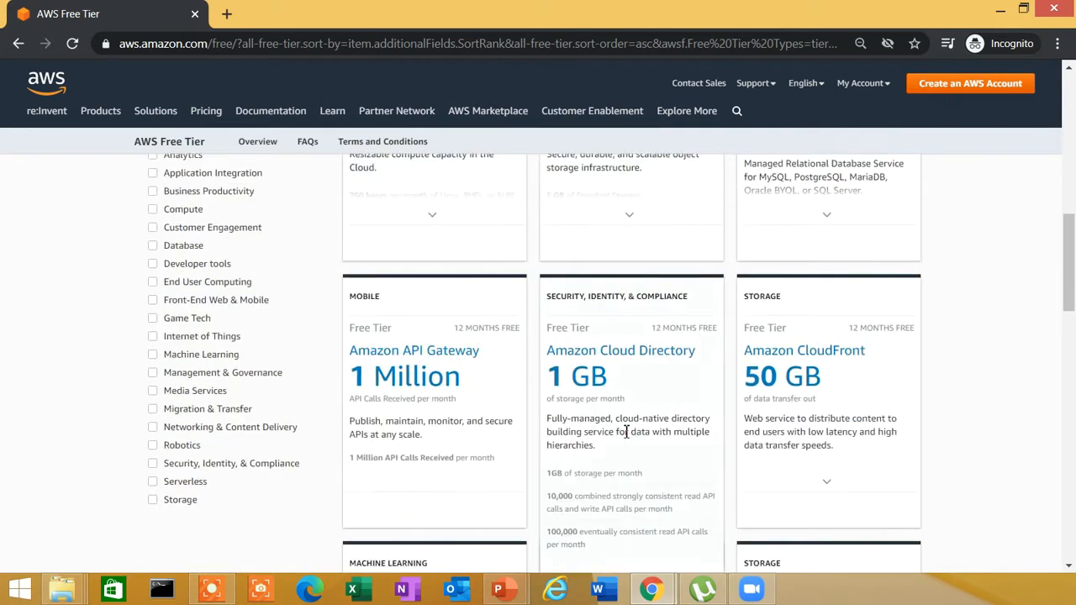
mouse_move(600, 298)
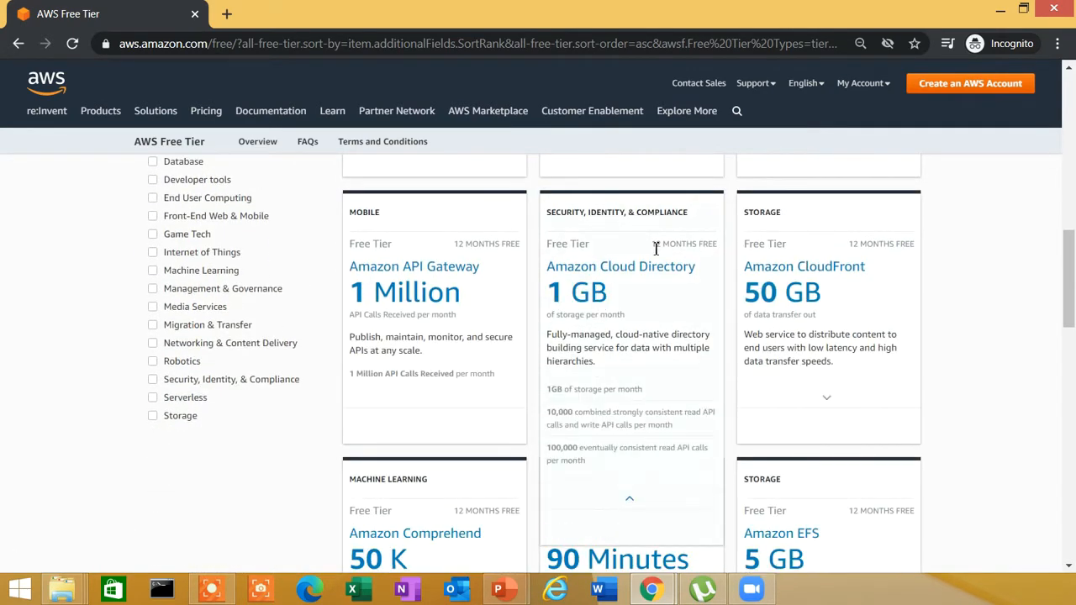
drag(651, 244, 714, 241)
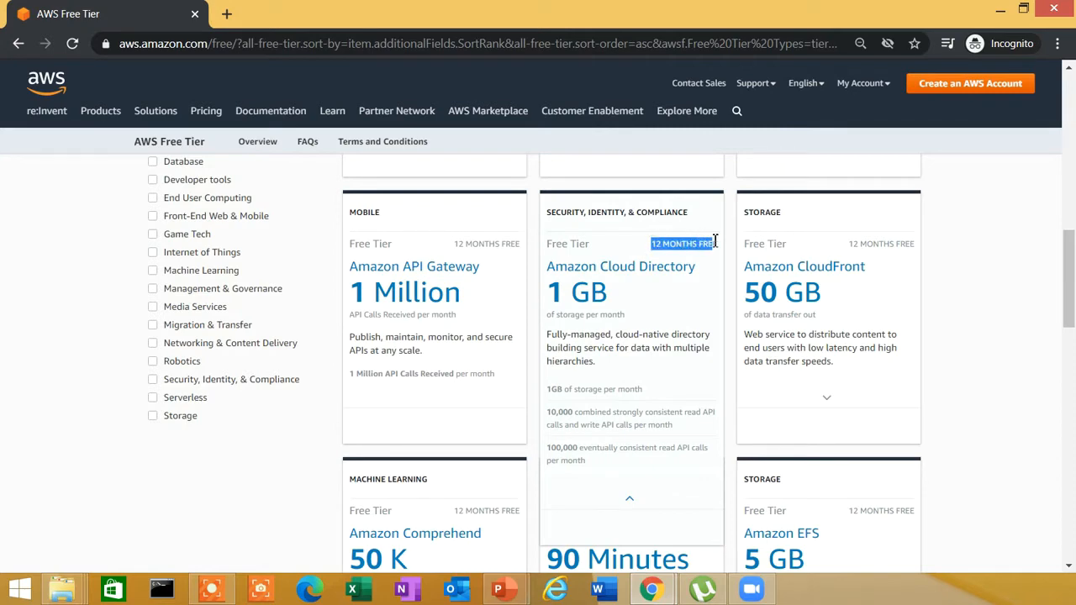
drag(458, 244, 512, 244)
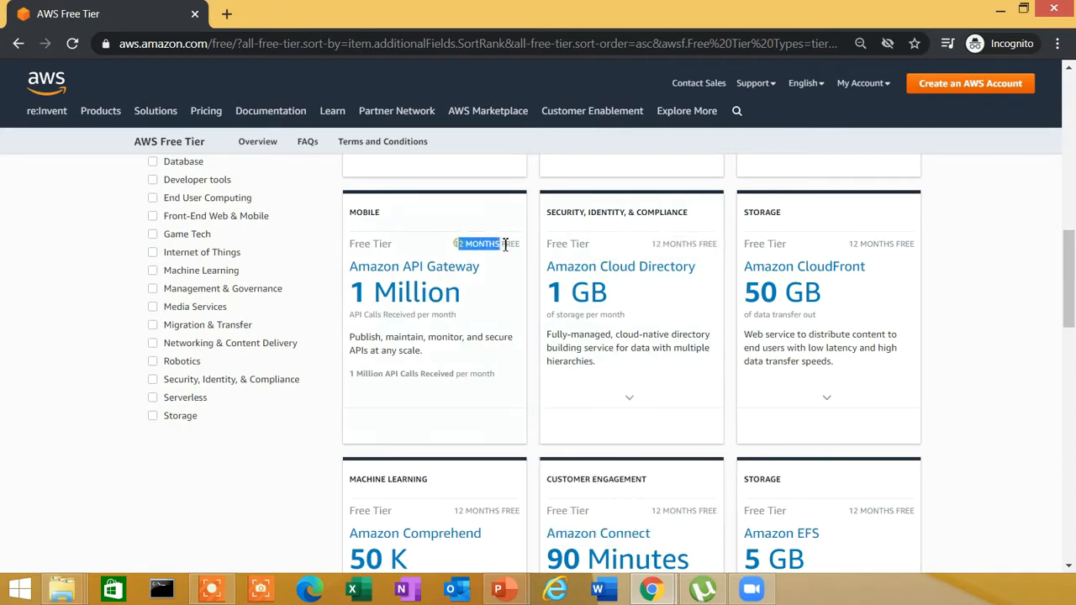
scroll(511, 407, down, 1)
scroll(511, 407, down, 4)
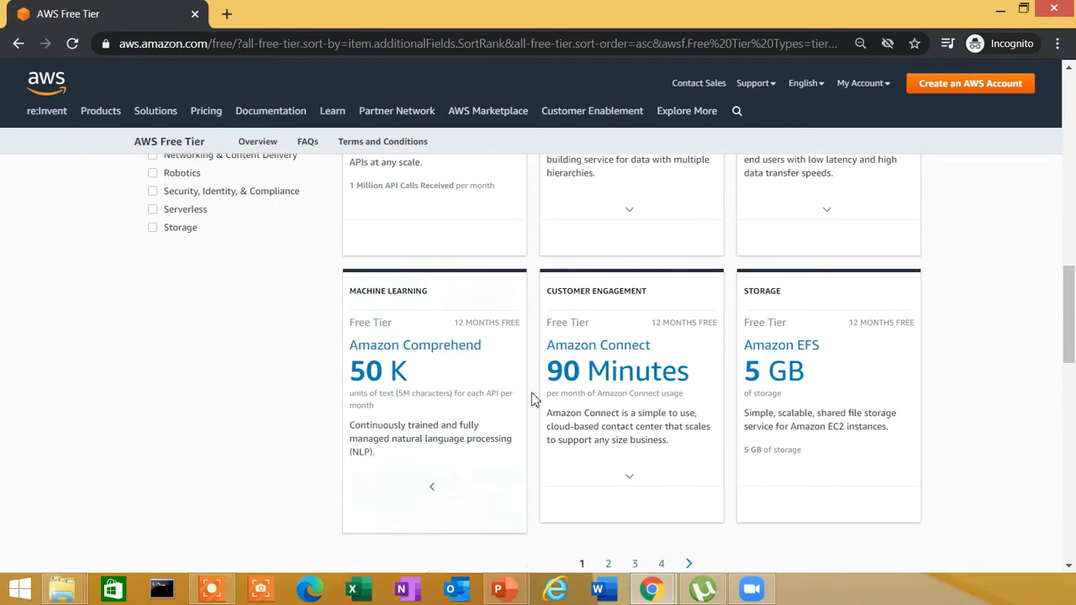
scroll(689, 423, up, 9)
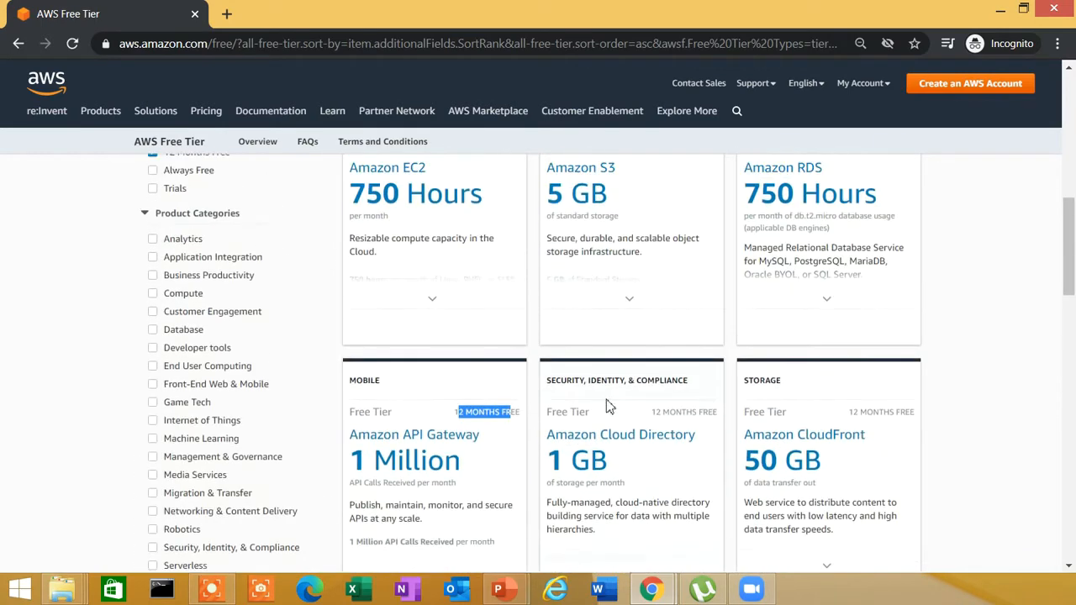
click(174, 409)
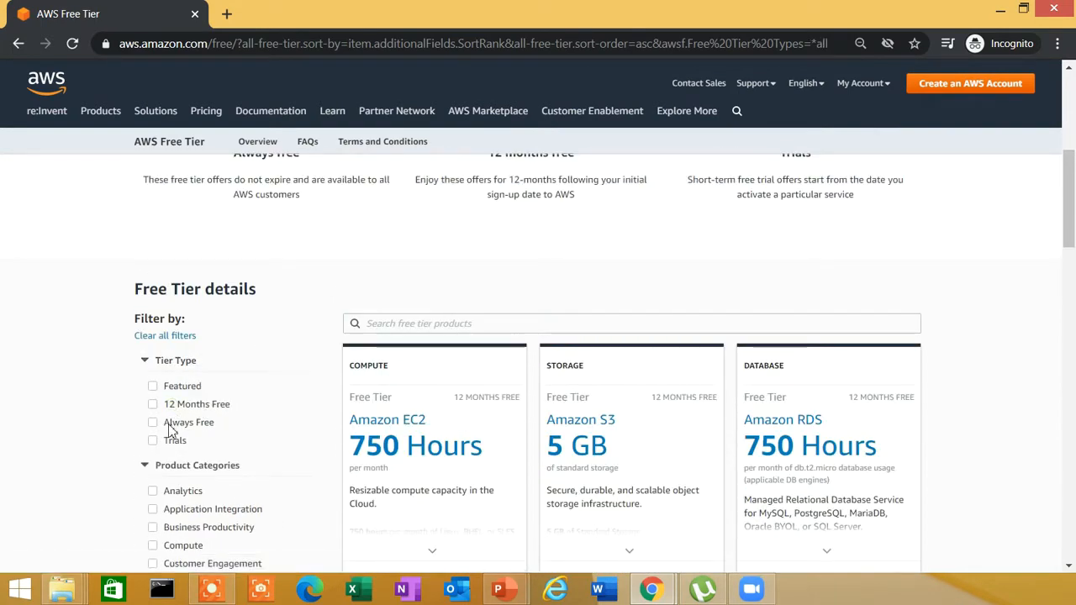
click(166, 424)
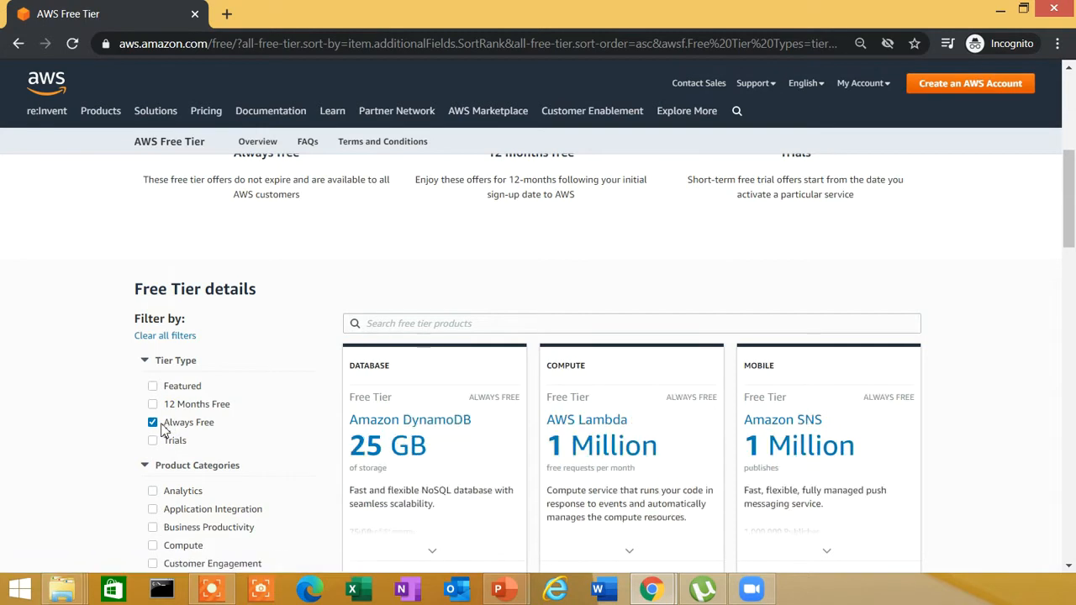
key(alt+Left)
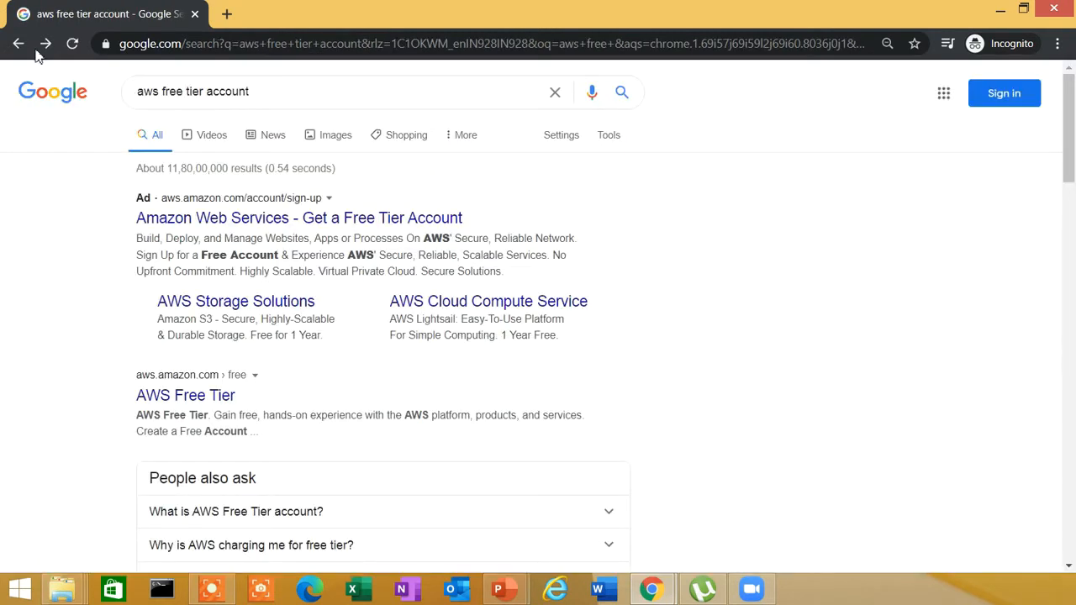
click(40, 50)
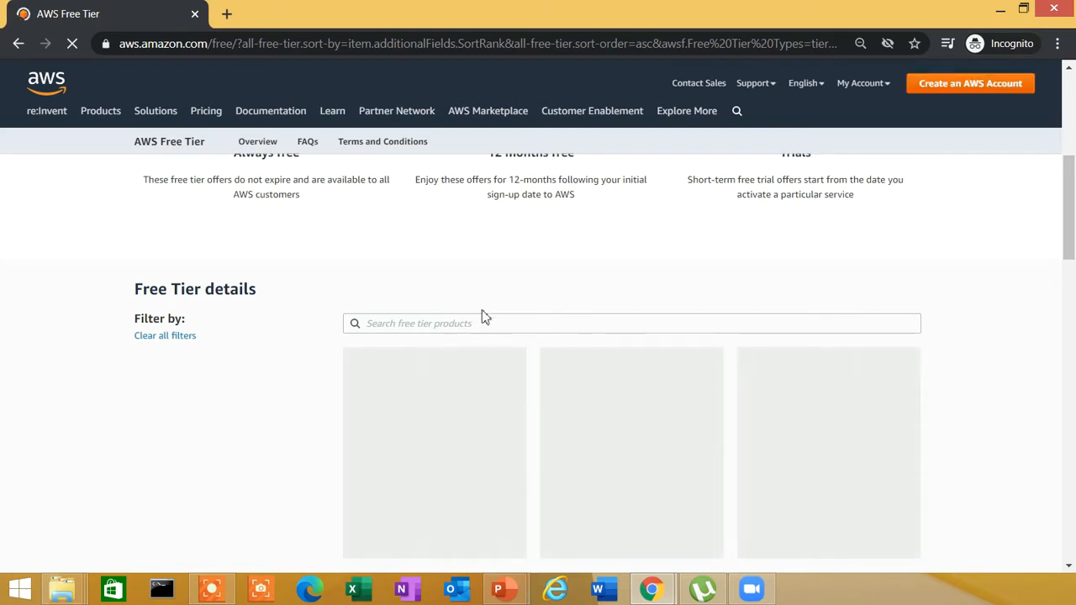
scroll(513, 445, down, 1)
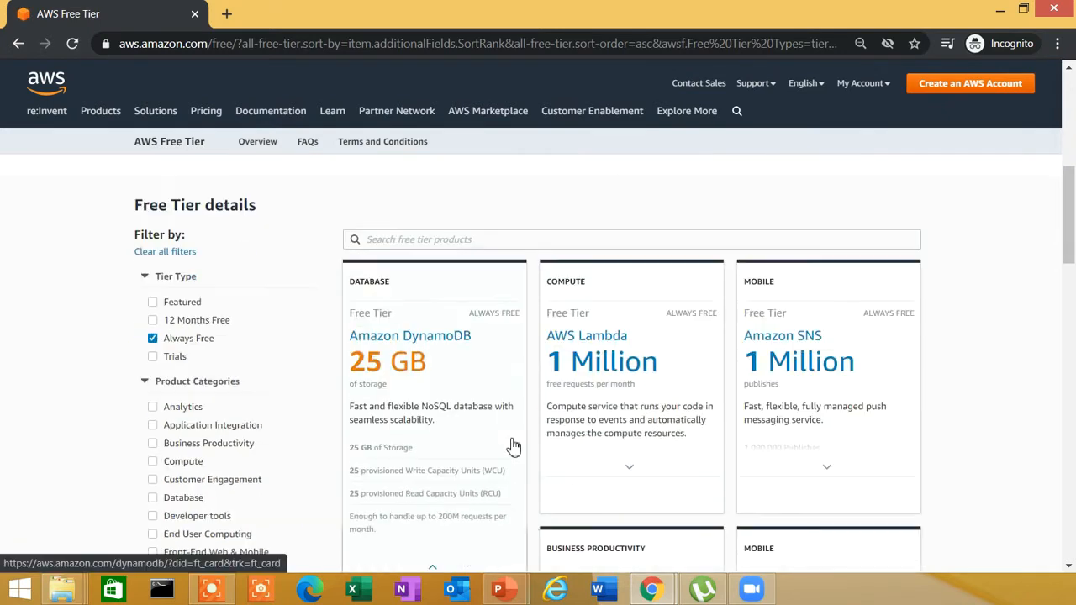
scroll(955, 412, down, 1)
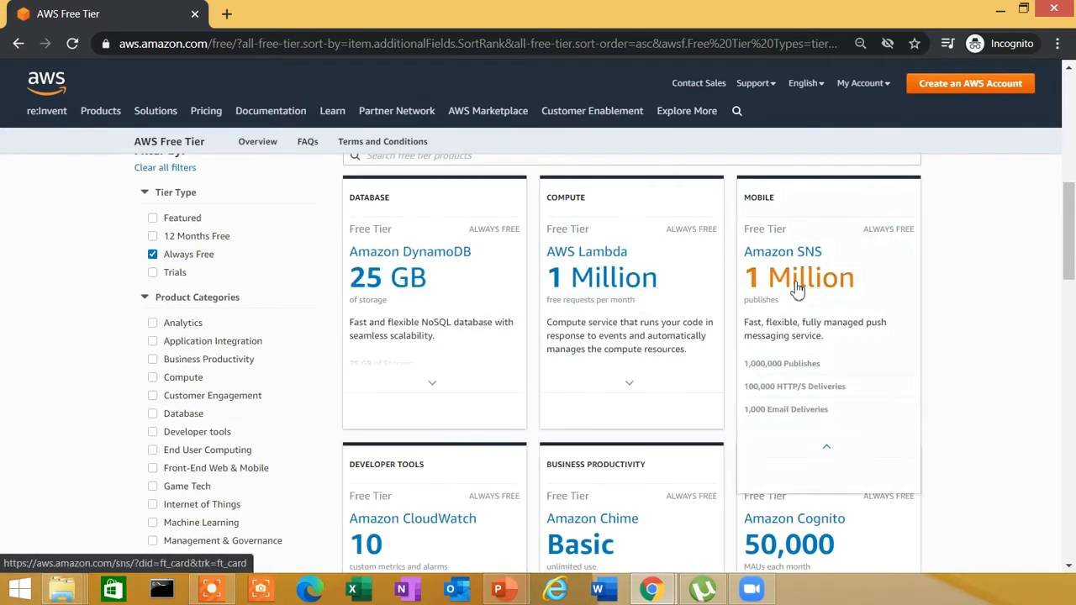
scroll(858, 325, down, 2)
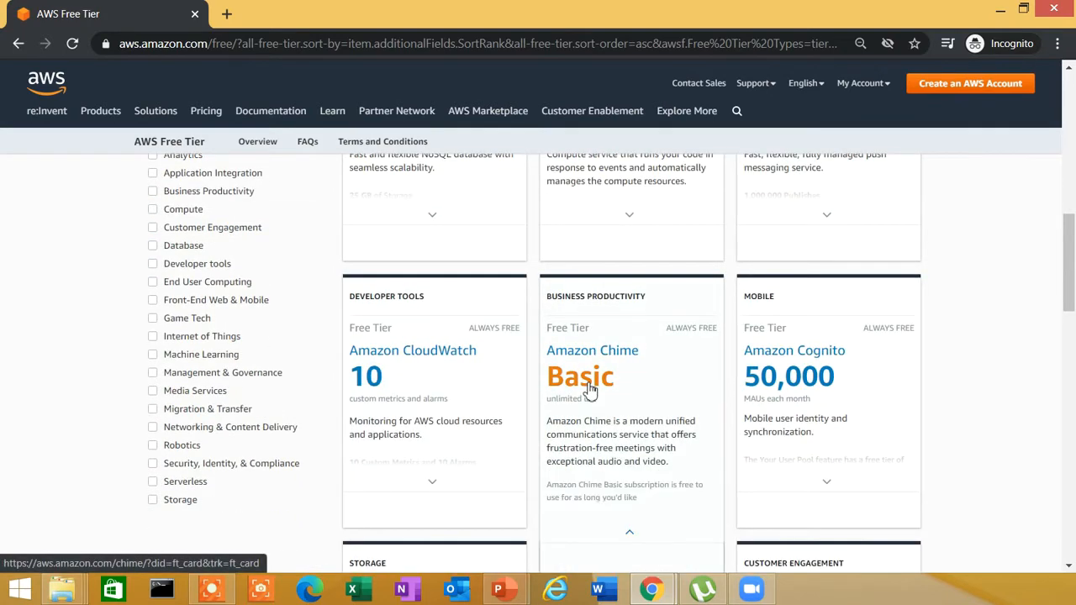
scroll(852, 403, down, 2)
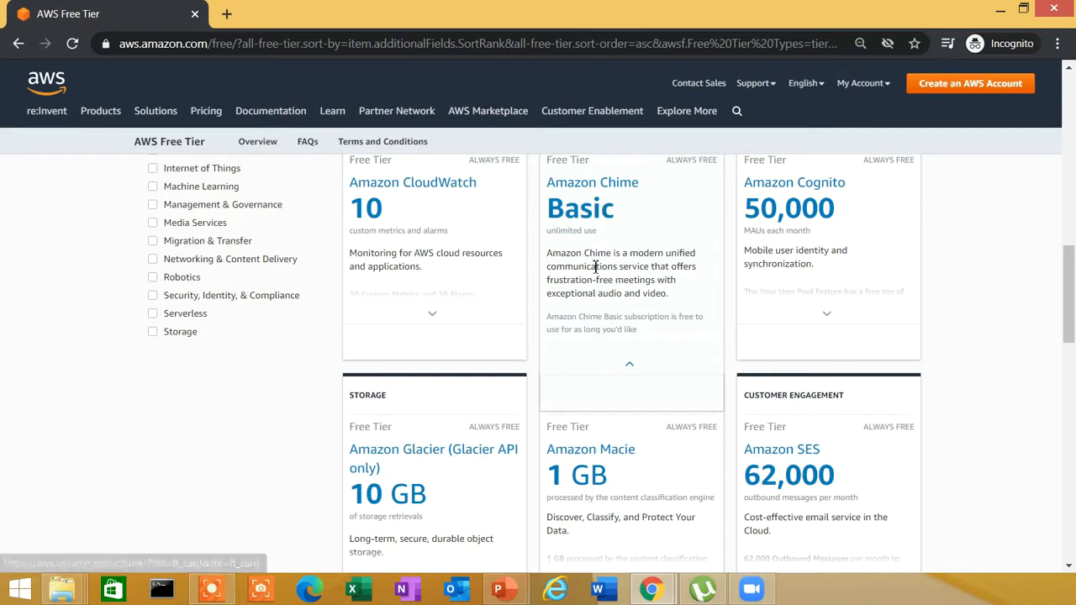
drag(585, 255, 645, 280)
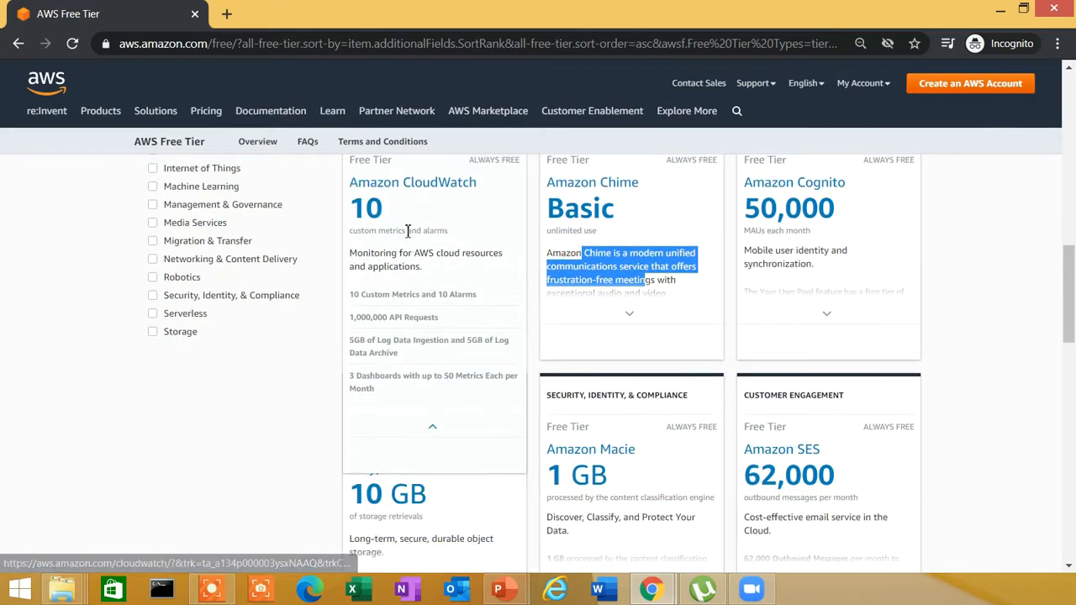
scroll(511, 348, down, 3)
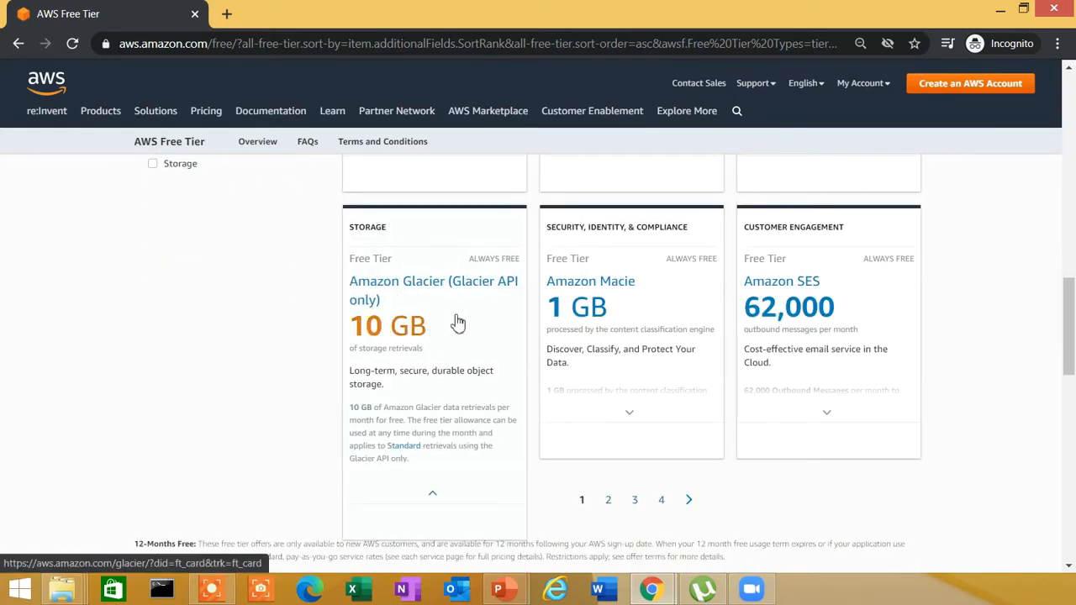
mouse_move(639, 315)
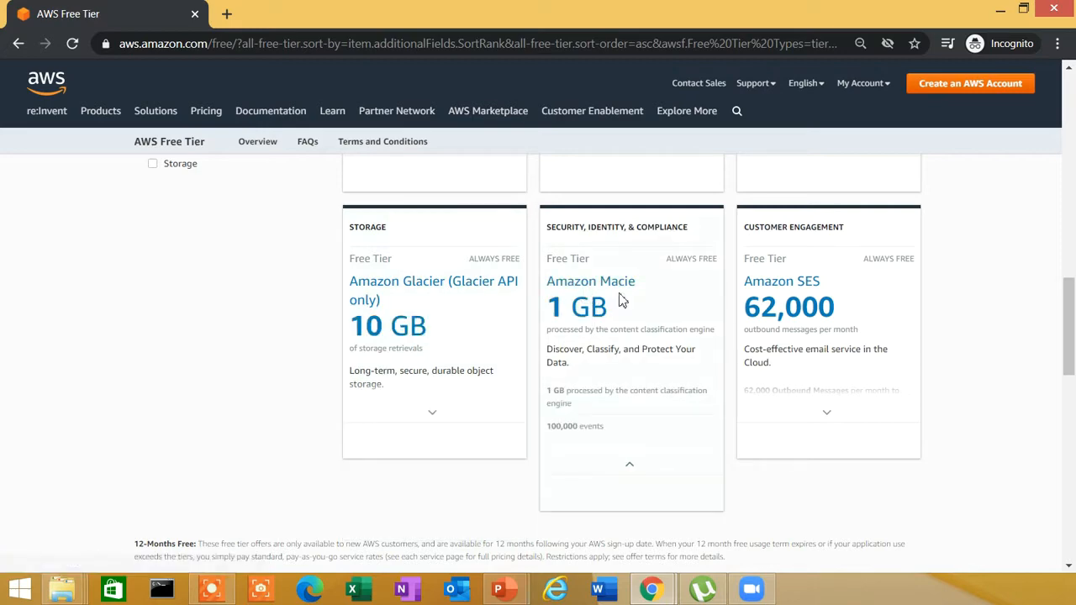
scroll(920, 409, down, 2)
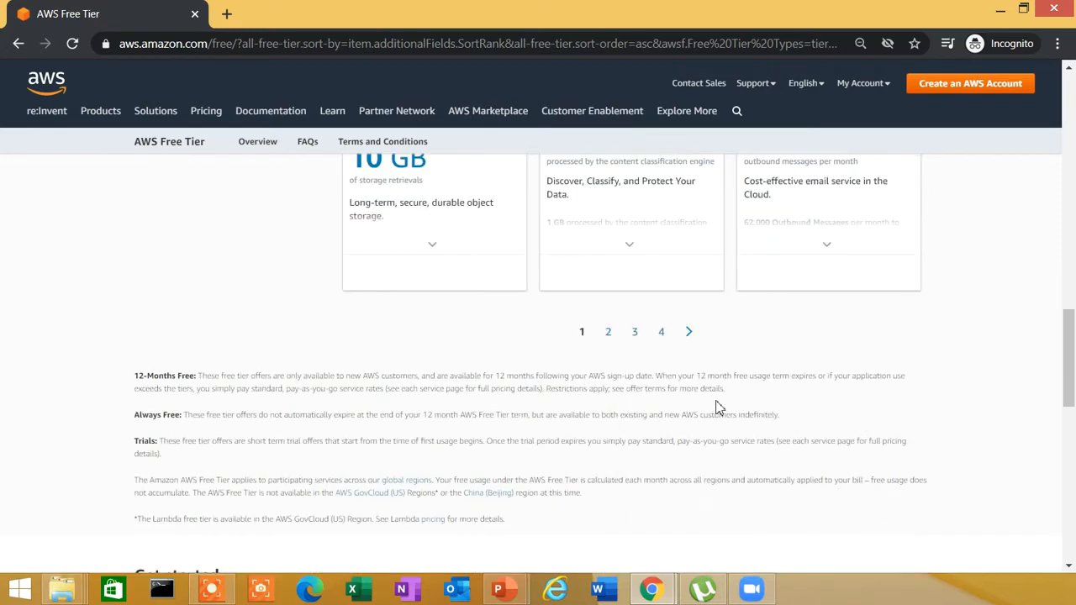
scroll(723, 409, up, 2)
scroll(728, 409, up, 8)
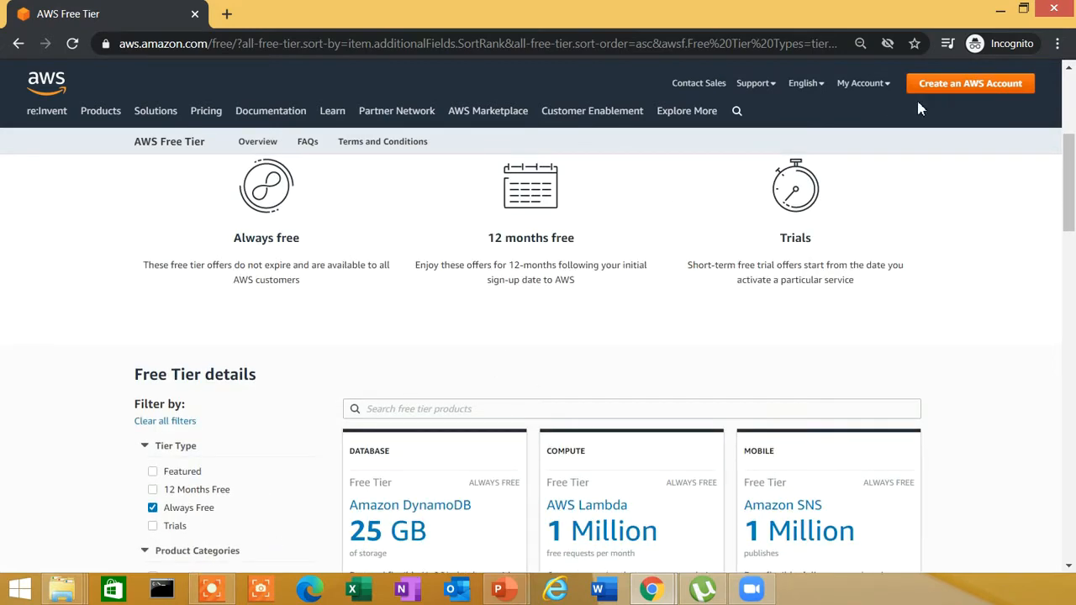
scroll(215, 102, up, 3)
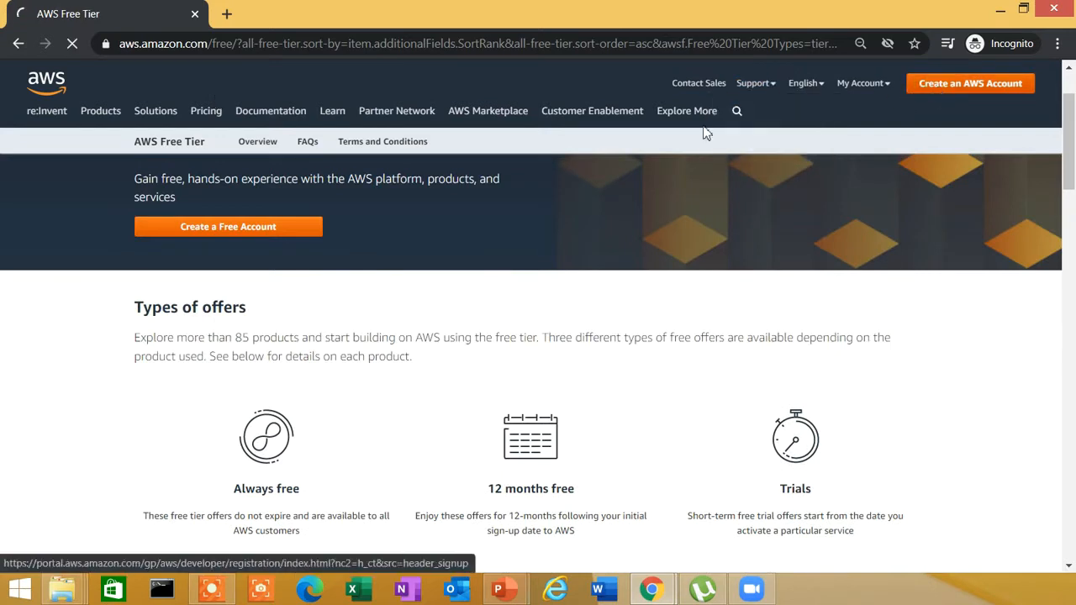
Step: Start creating a free AWS account and enter the account e-mail address
click(195, 232)
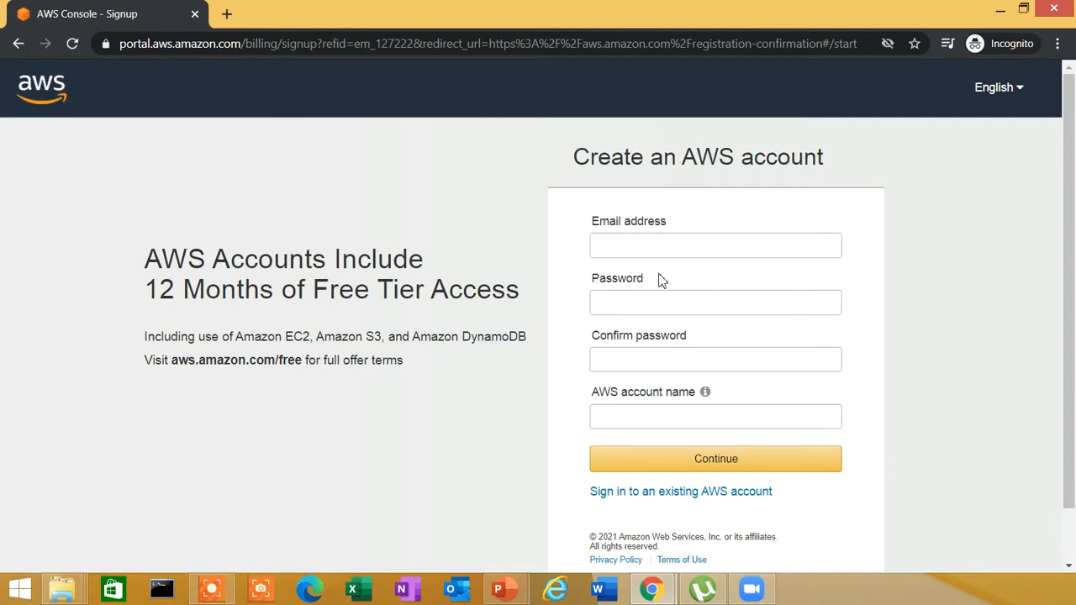
click(632, 247)
click(643, 300)
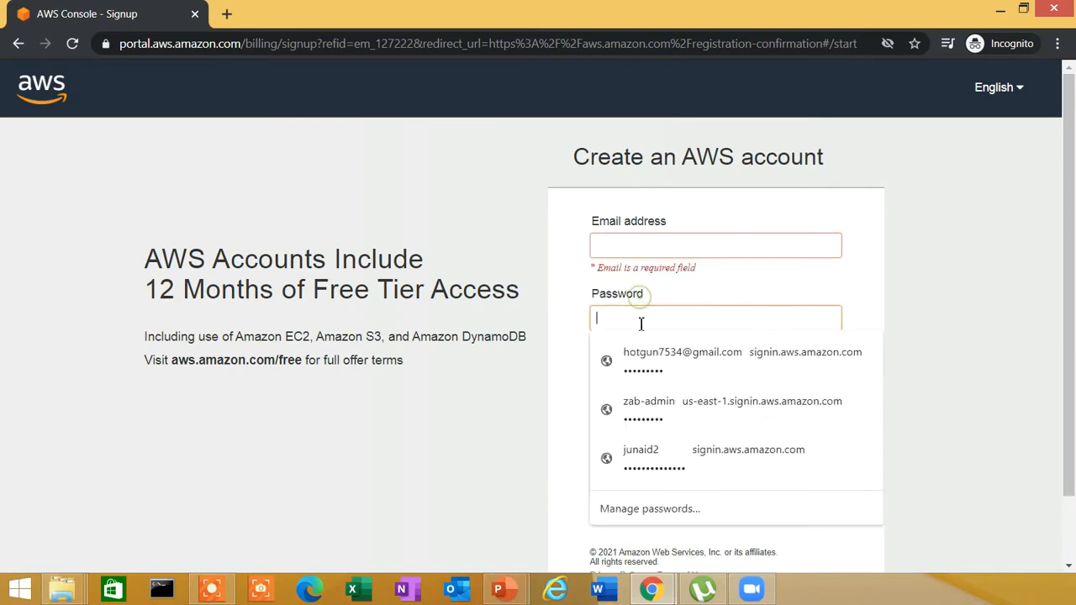
click(920, 258)
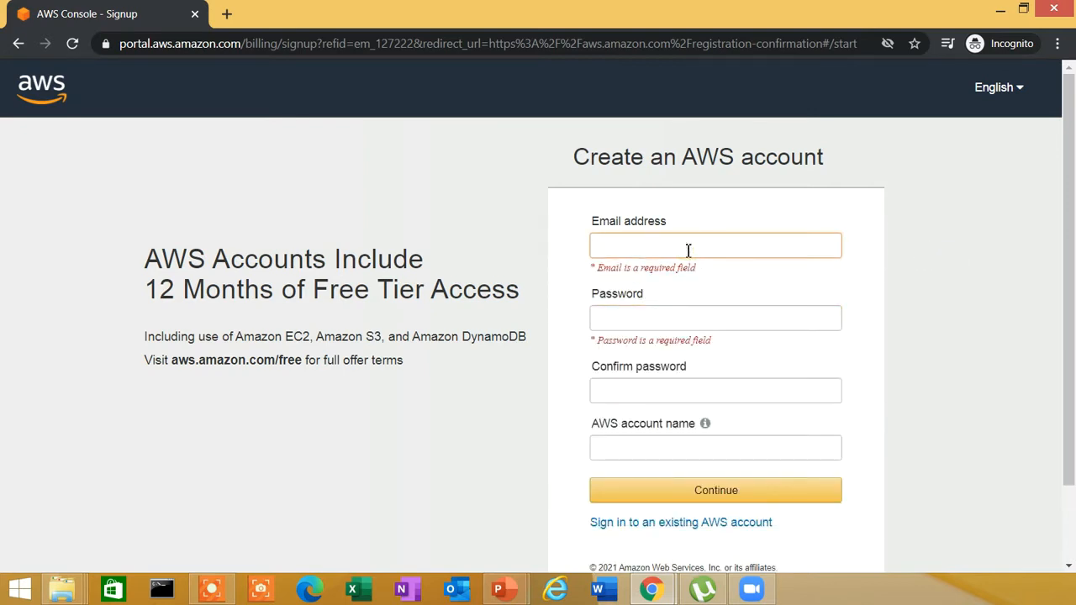
text(rd)
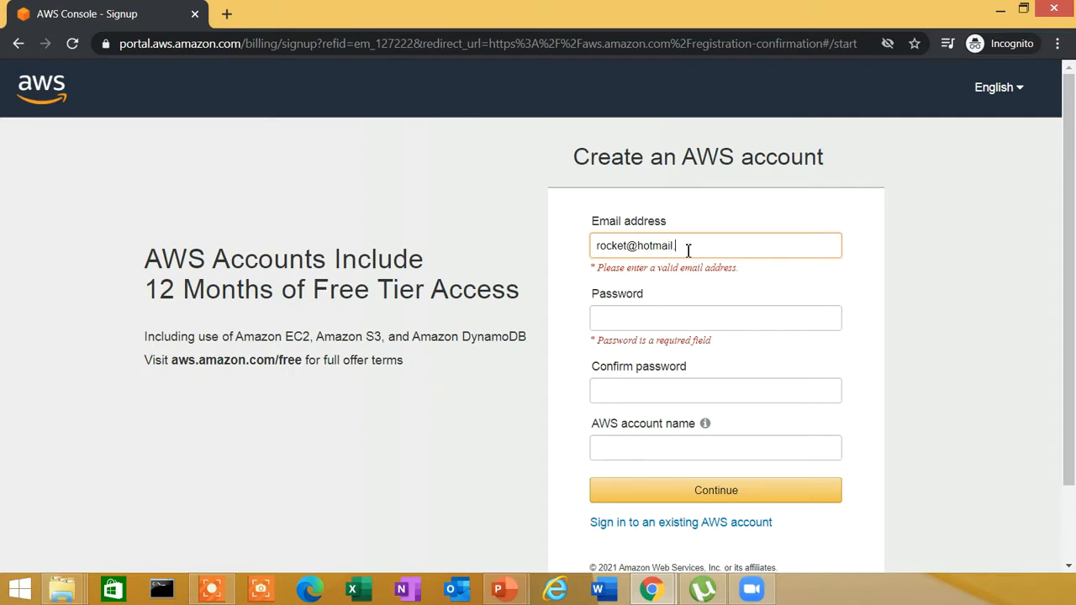
text(com)
Step: Enter the account password and confirm it, correcting the mistyped confirmation
key(Tab)
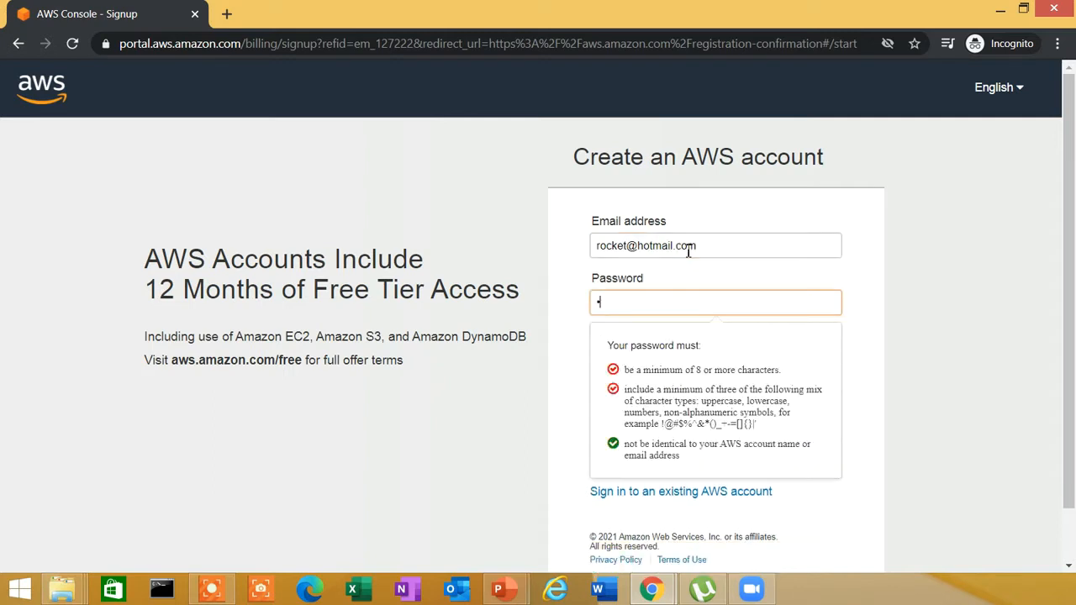
text(•••)
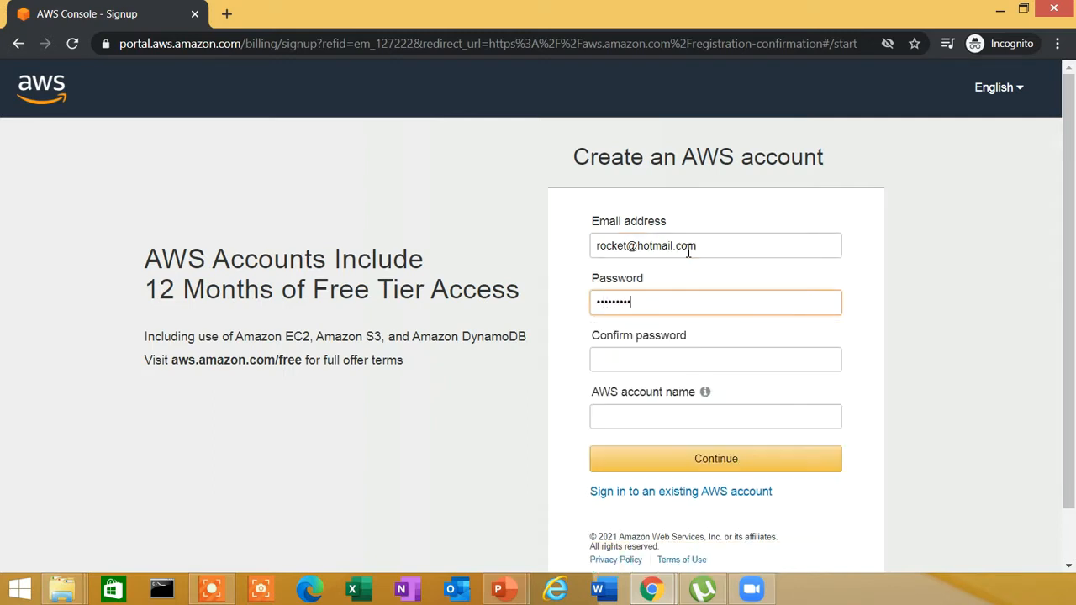
key(Tab)
text(••)
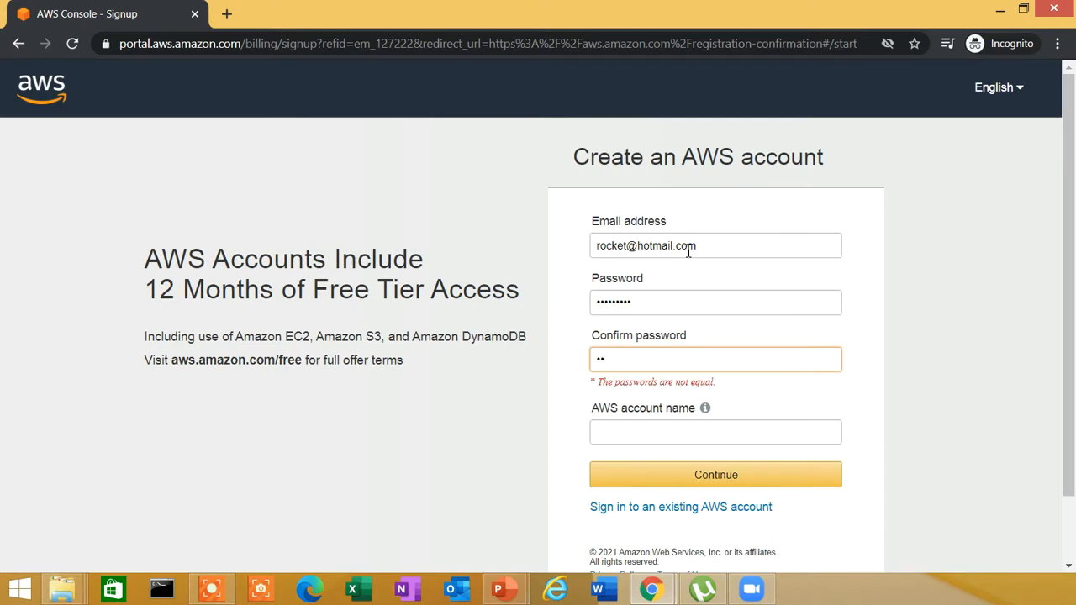
key(BackSpace)
key(BackSpace)
text(•••••••••)
Step: Type the AWS account name, removing the space before 'company'
key(Tab)
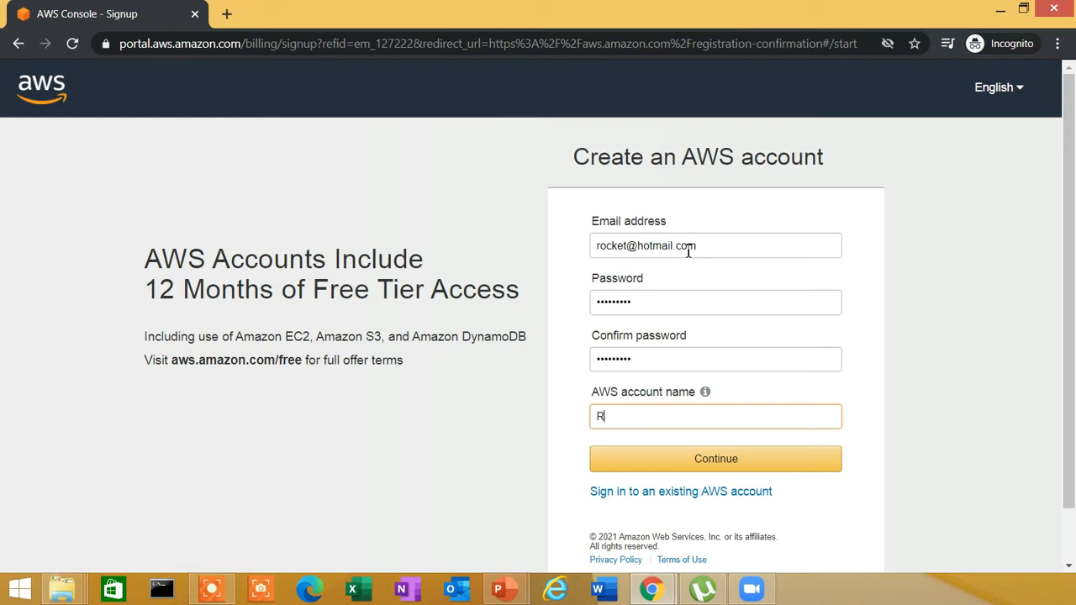
text(company)
key(ctrl+Left)
key(BackSpace)
Step: Complete the account name as Rocket-company and submit the signup details
text(-)
click(716, 458)
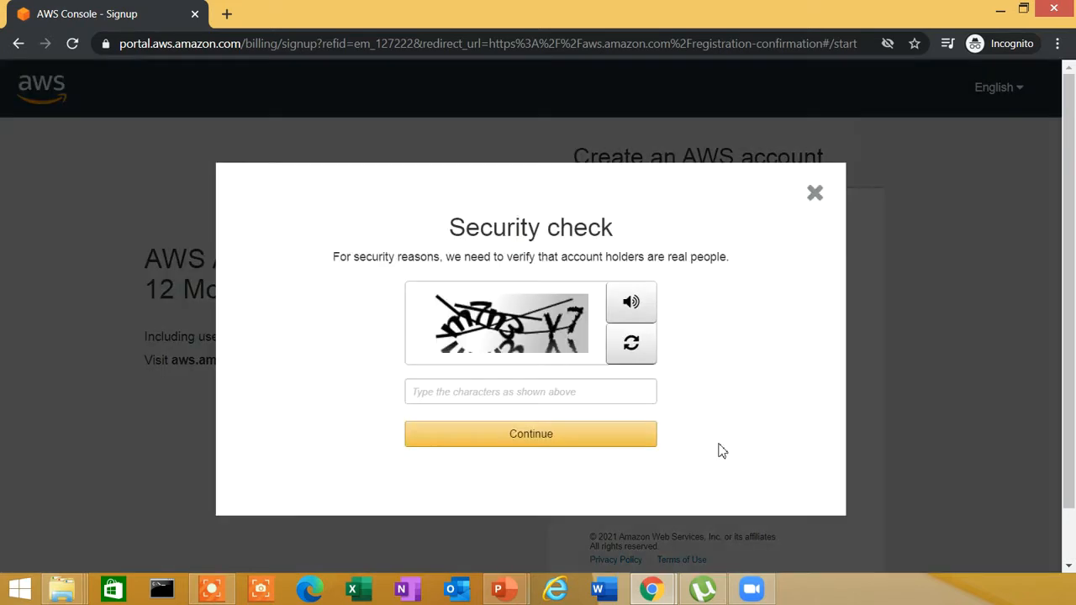
drag(384, 257, 570, 288)
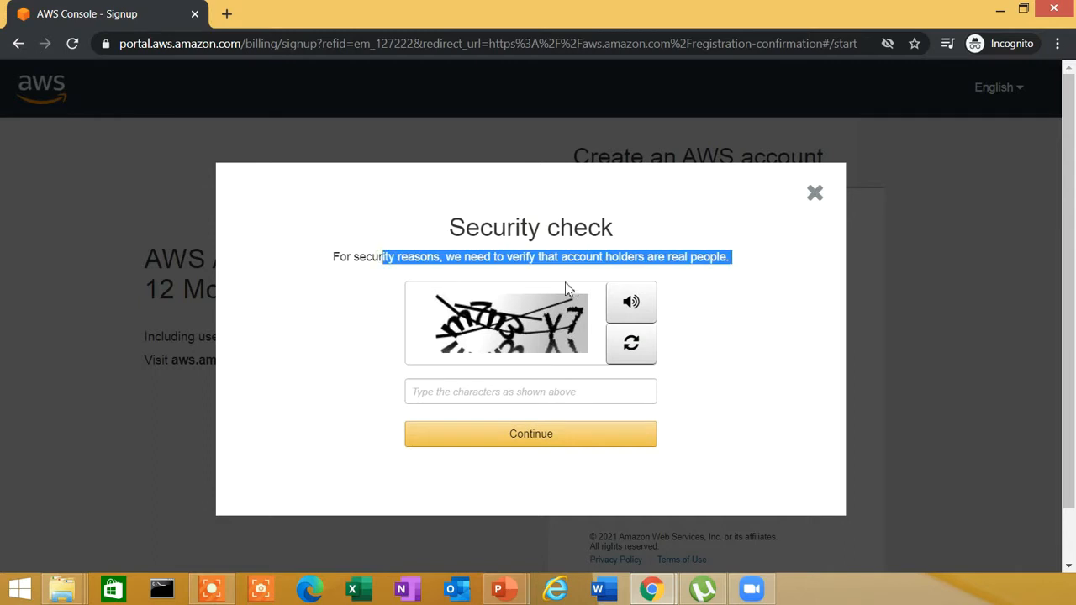
click(528, 260)
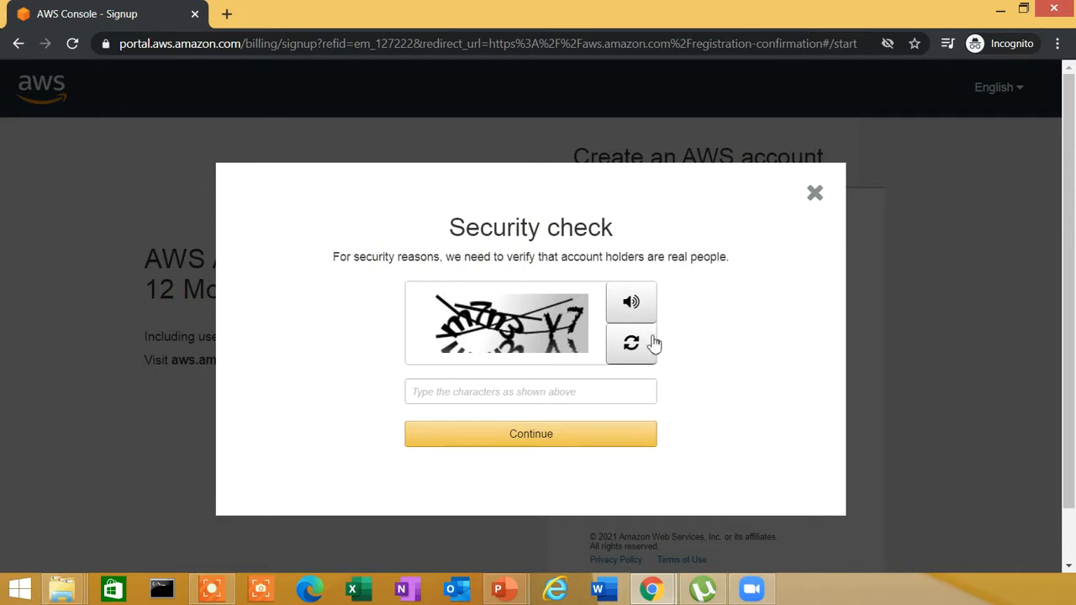
Step: Enter the captcha characters shown in the security check image and submit them
click(499, 398)
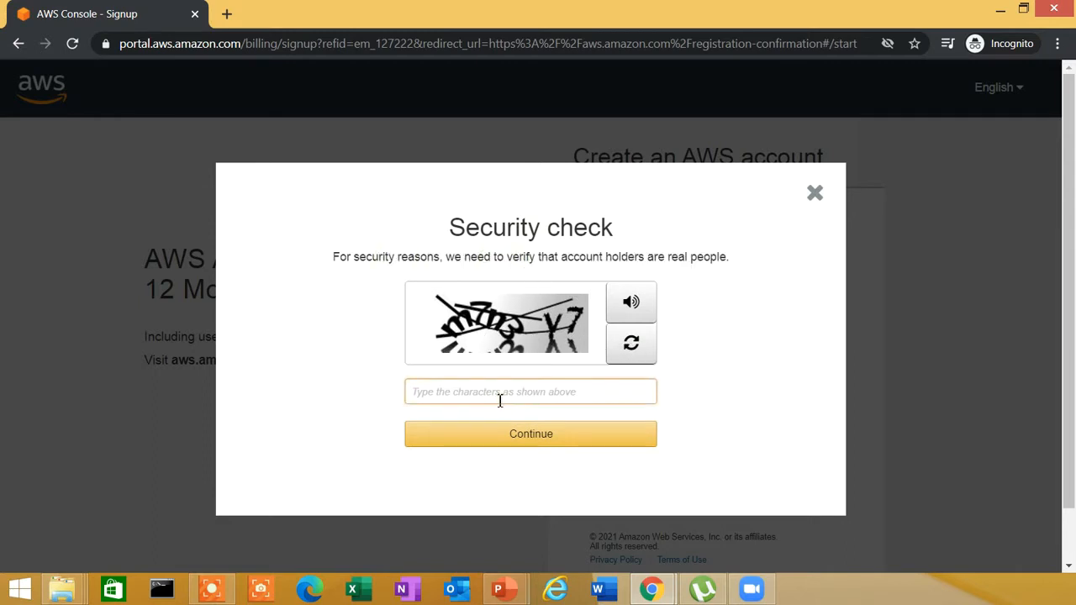
text(m7n)
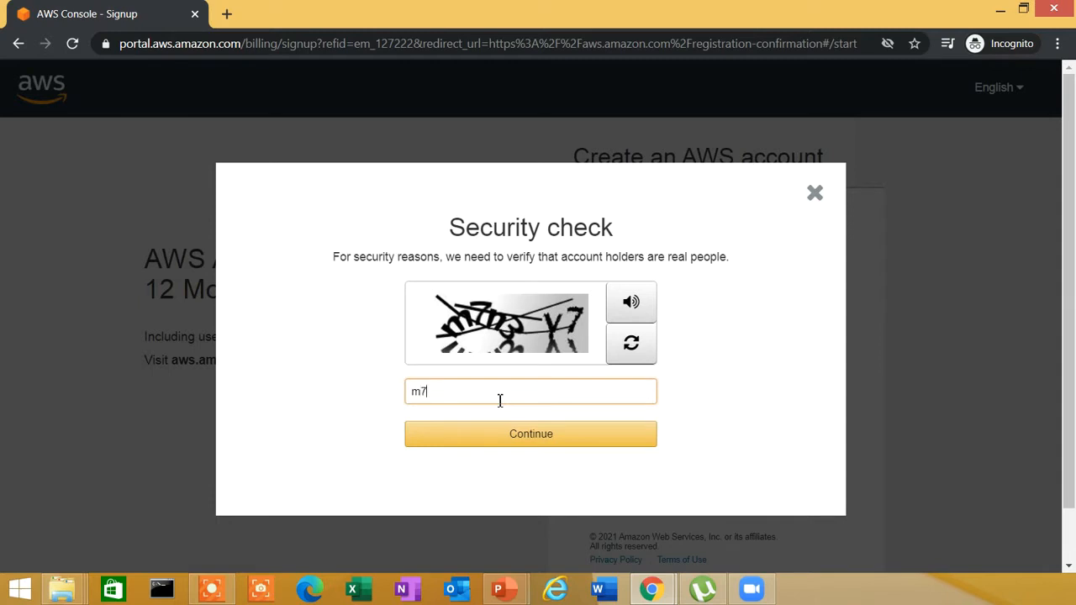
text(3y7)
click(502, 443)
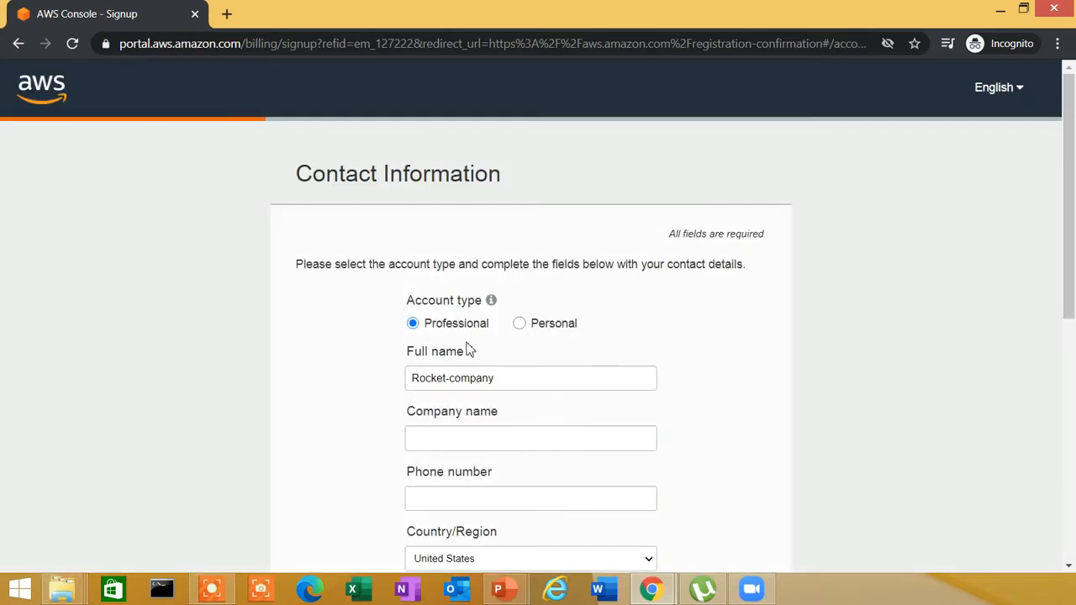
Step: Set the Contact Information account type to Personal
scroll(382, 278, down, 5)
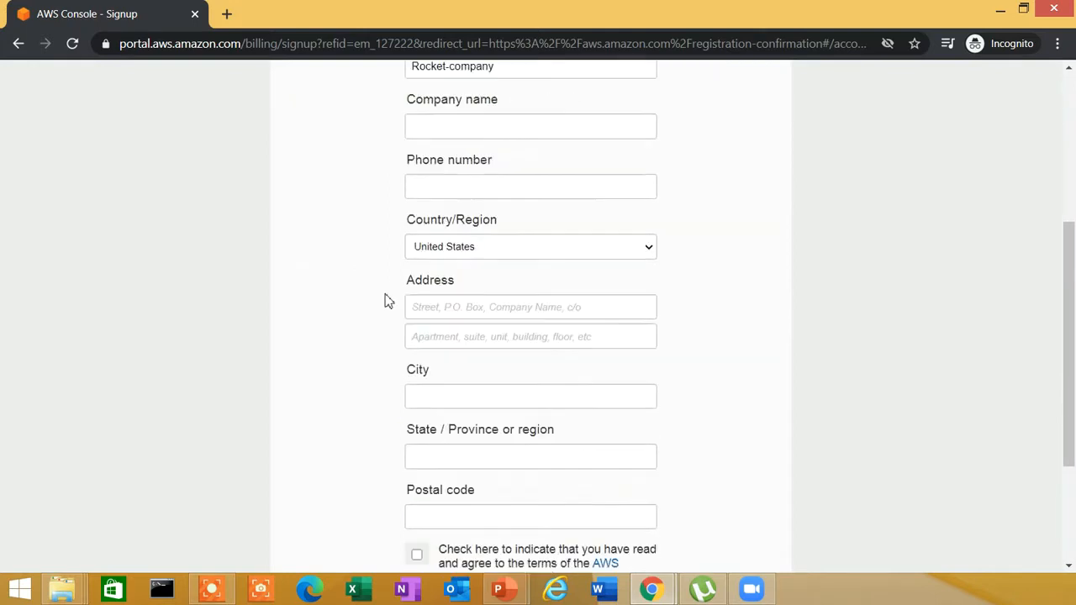
scroll(430, 407, up, 5)
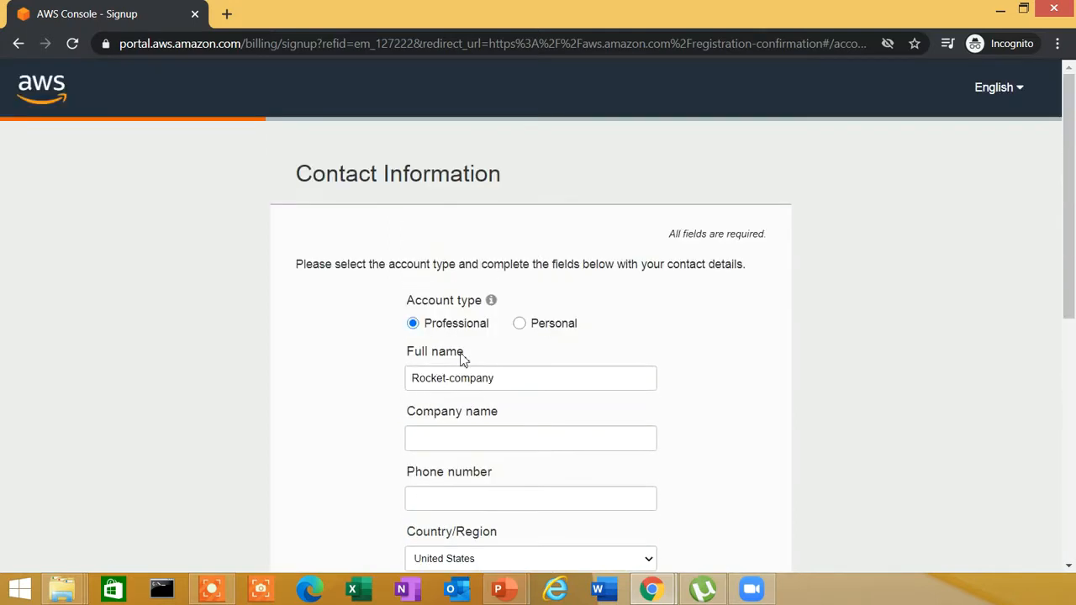
scroll(512, 348, down, 1)
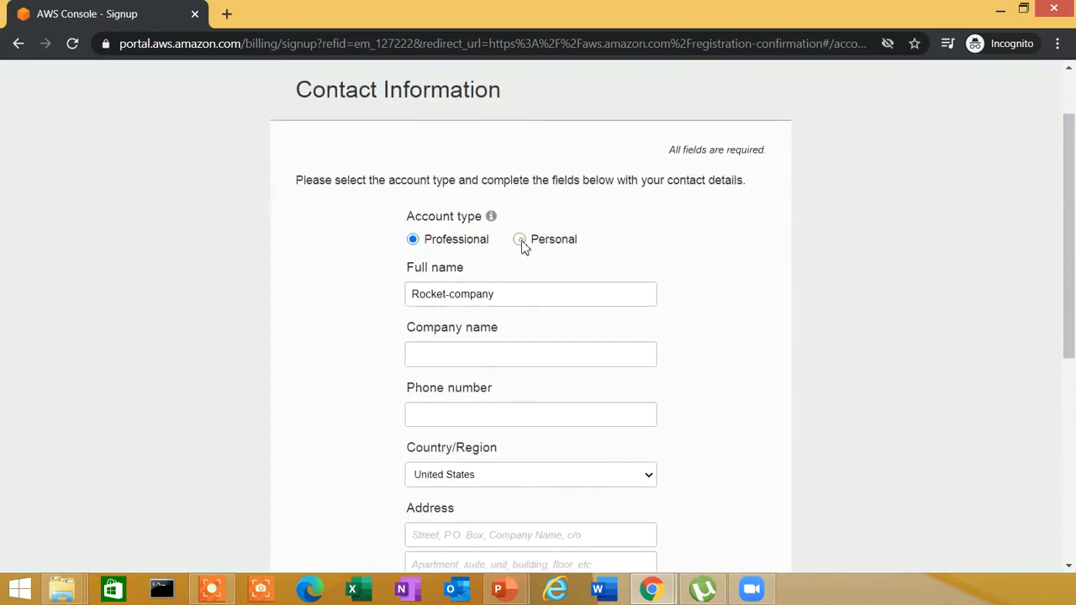
click(519, 239)
scroll(547, 326, down, 1)
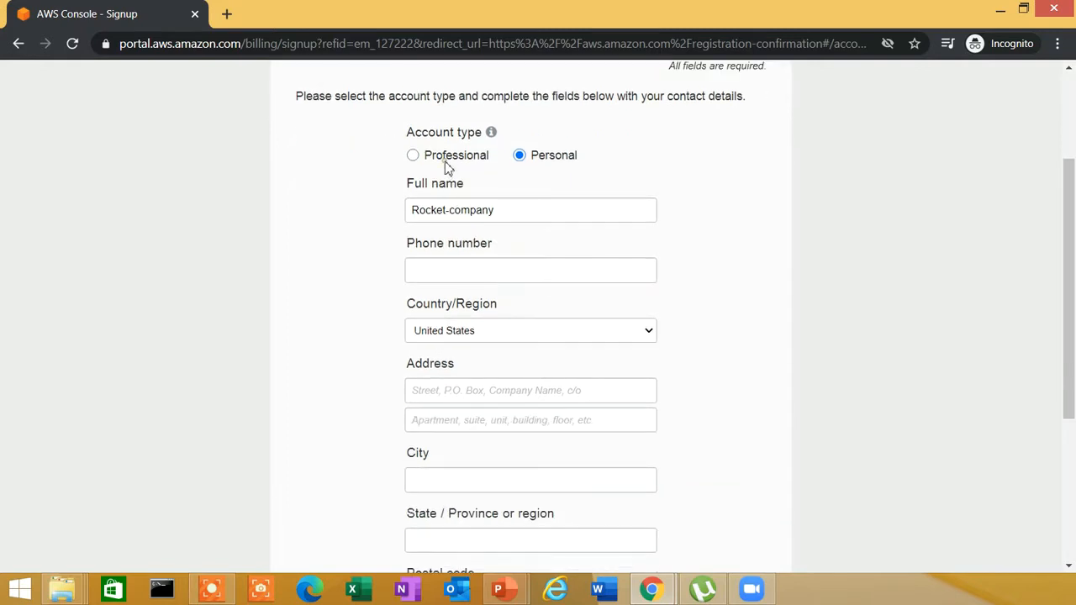
click(447, 158)
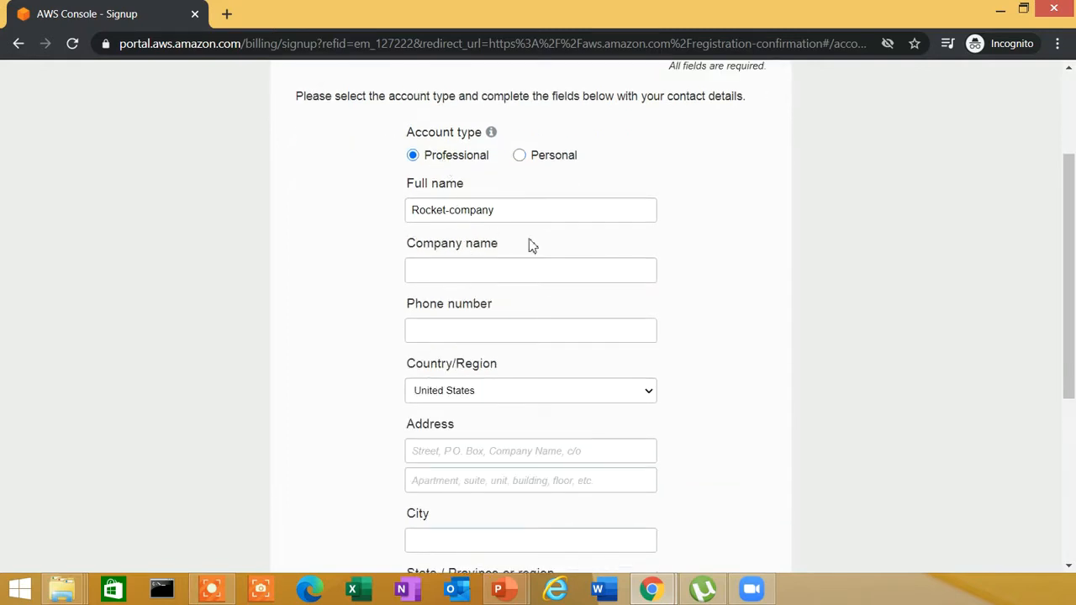
click(522, 158)
Step: Accept the AWS Customer Agreement and submit the contact form
scroll(522, 309, down, 3)
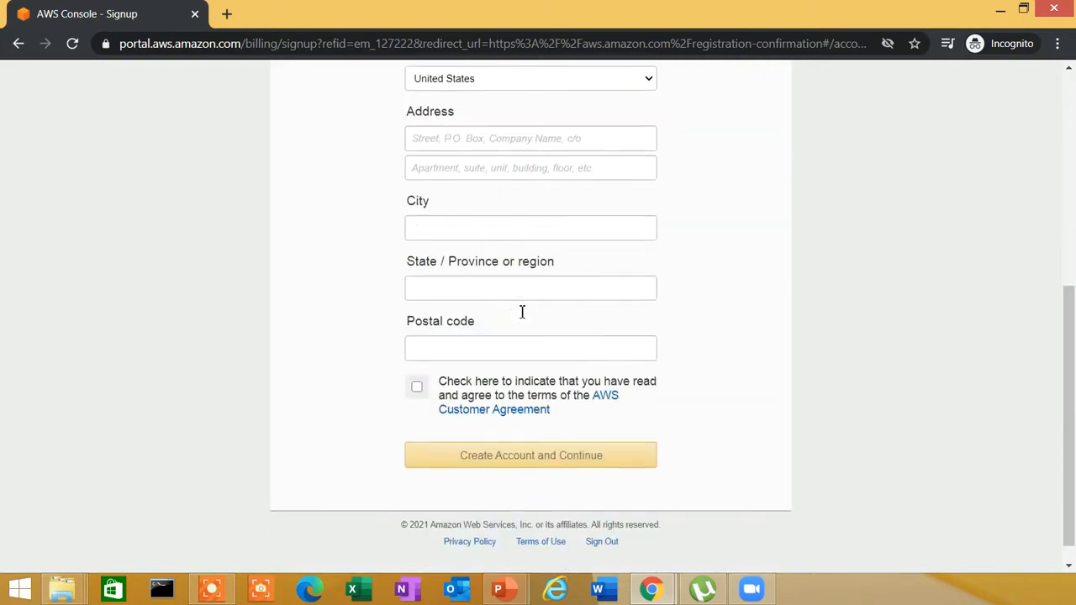
click(421, 368)
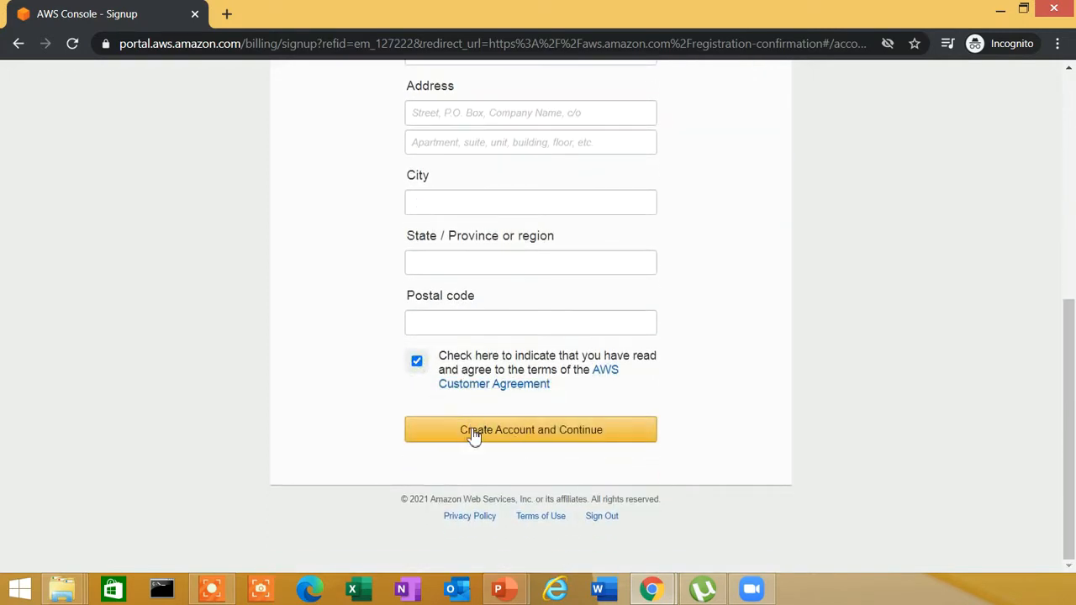
click(505, 444)
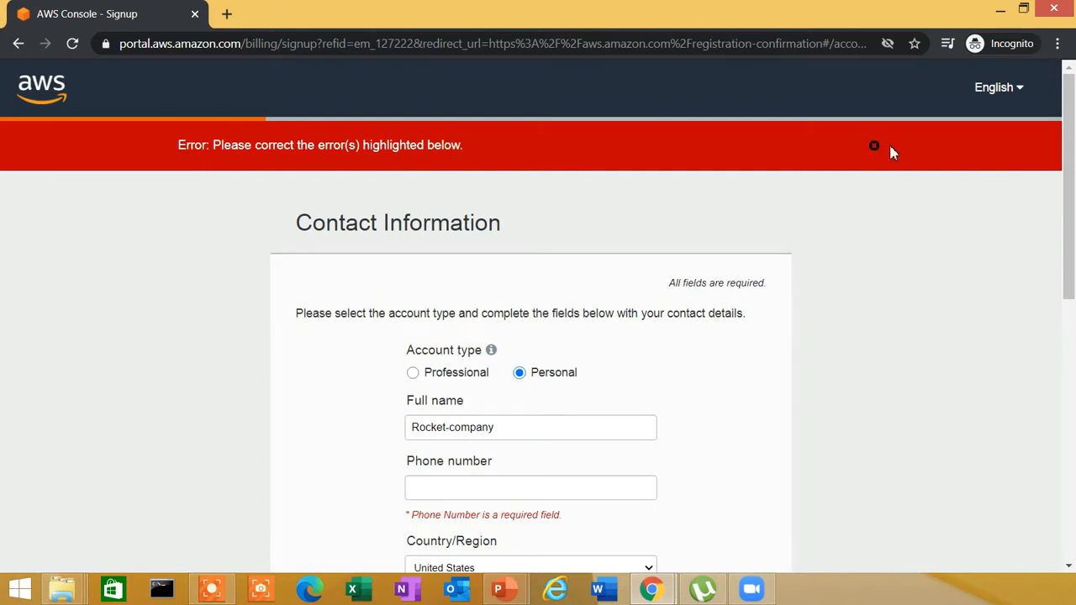
Step: Dismiss the error banner and review the form's Personal type, Rocket-company name and required fields
click(875, 146)
scroll(842, 345, down, 2)
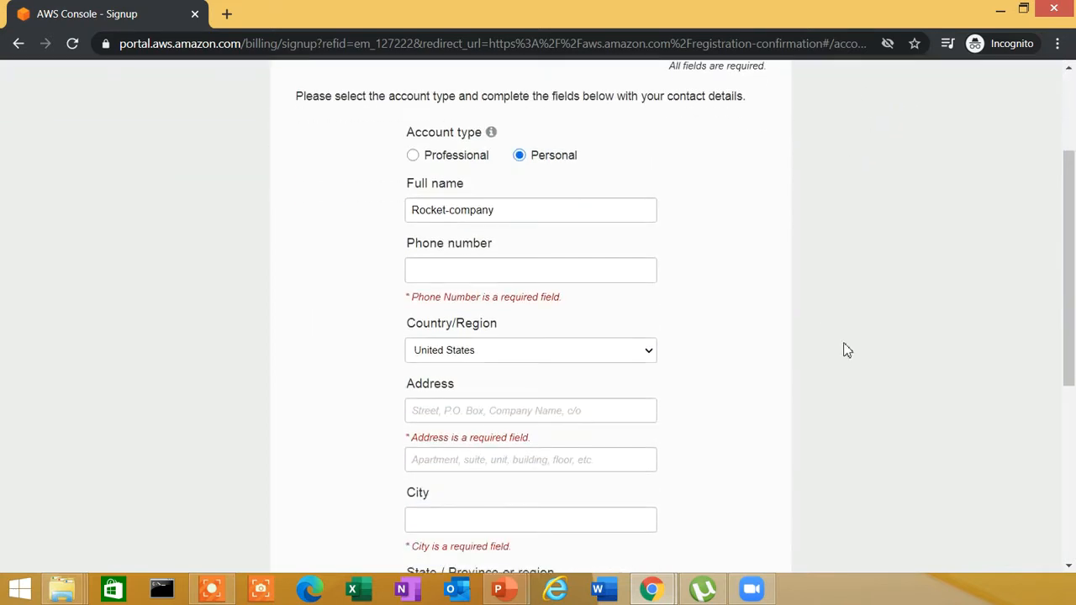
scroll(845, 350, down, 1)
scroll(845, 350, up, 1)
scroll(697, 391, down, 5)
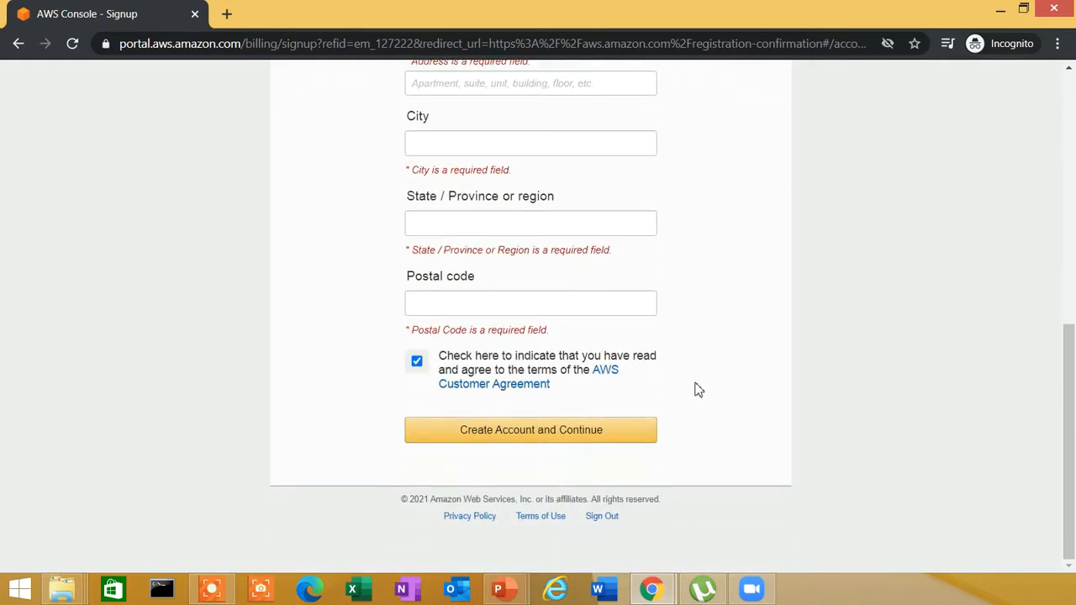
scroll(697, 392, up, 7)
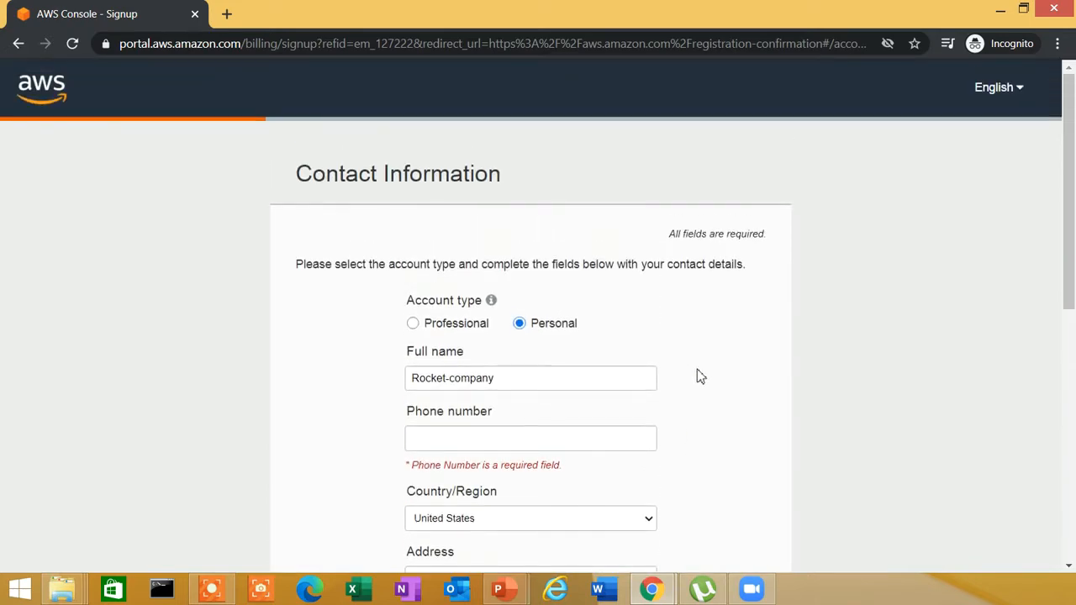
scroll(698, 387, down, 2)
scroll(703, 376, down, 1)
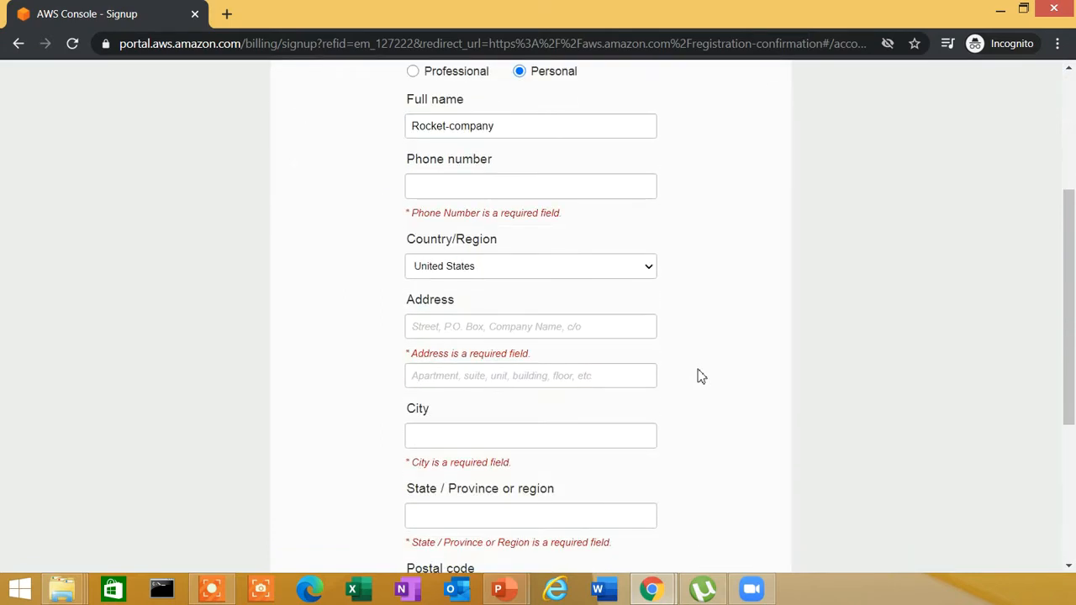
scroll(703, 376, up, 1)
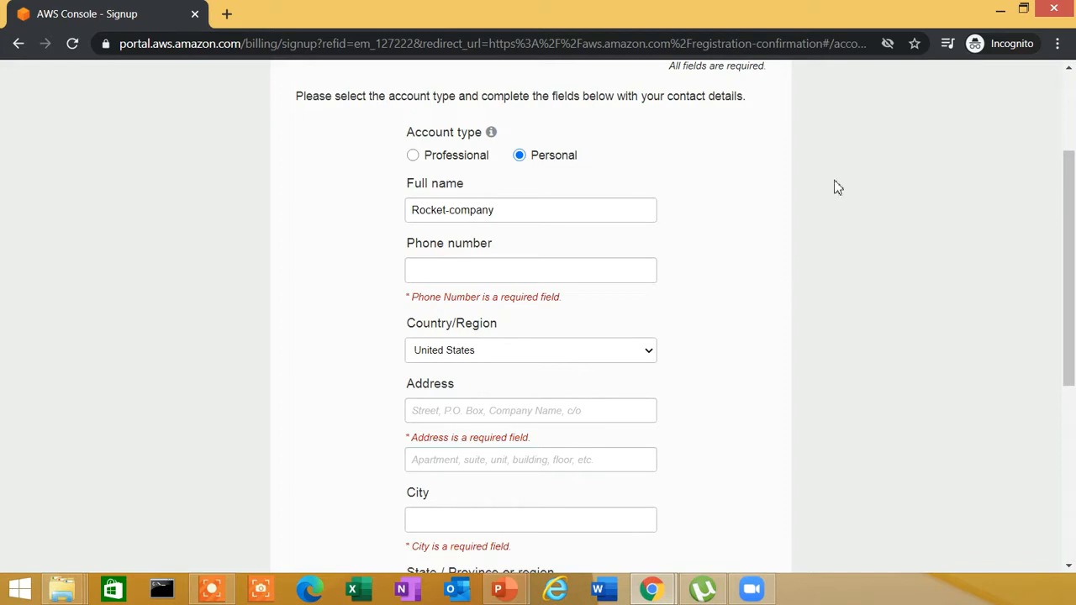
scroll(723, 367, down, 3)
scroll(724, 372, down, 3)
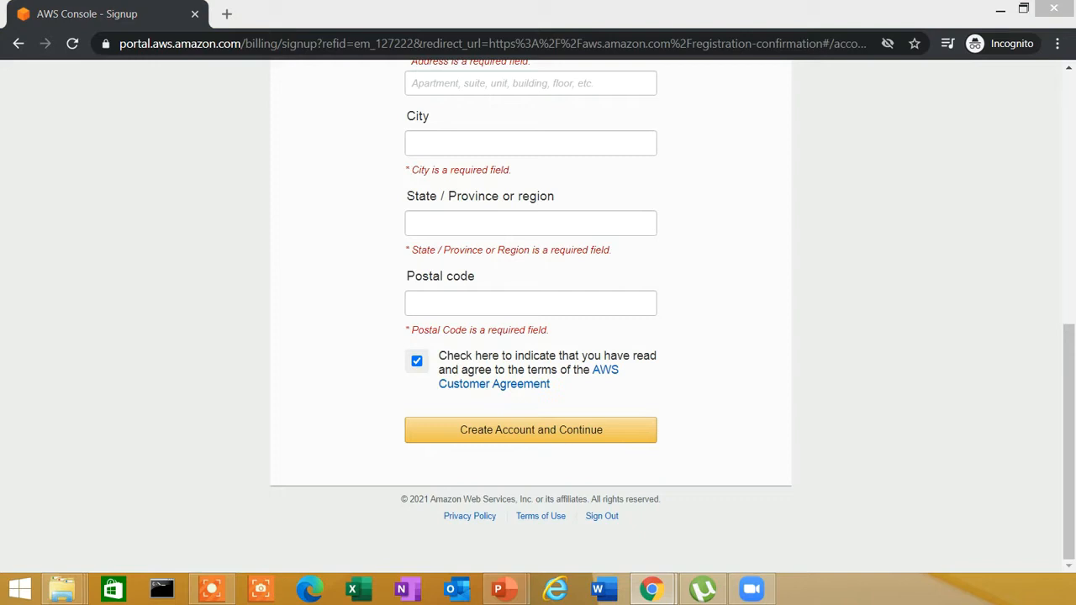
Step: Start the PowerPoint slide show and advance past Payment Information to Confirm your identity
key(alt+Tab)
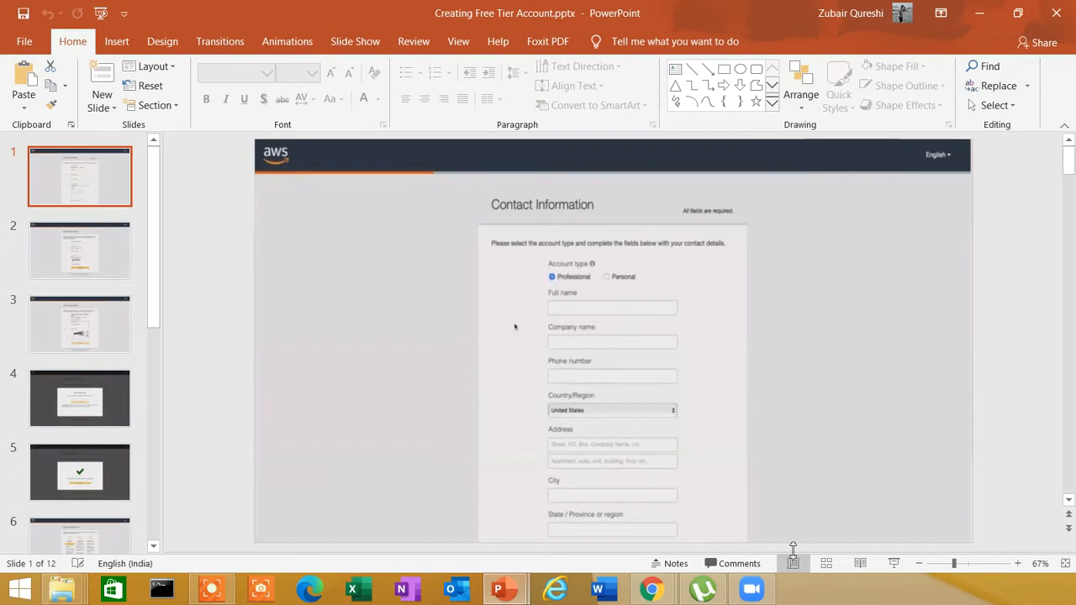
click(893, 563)
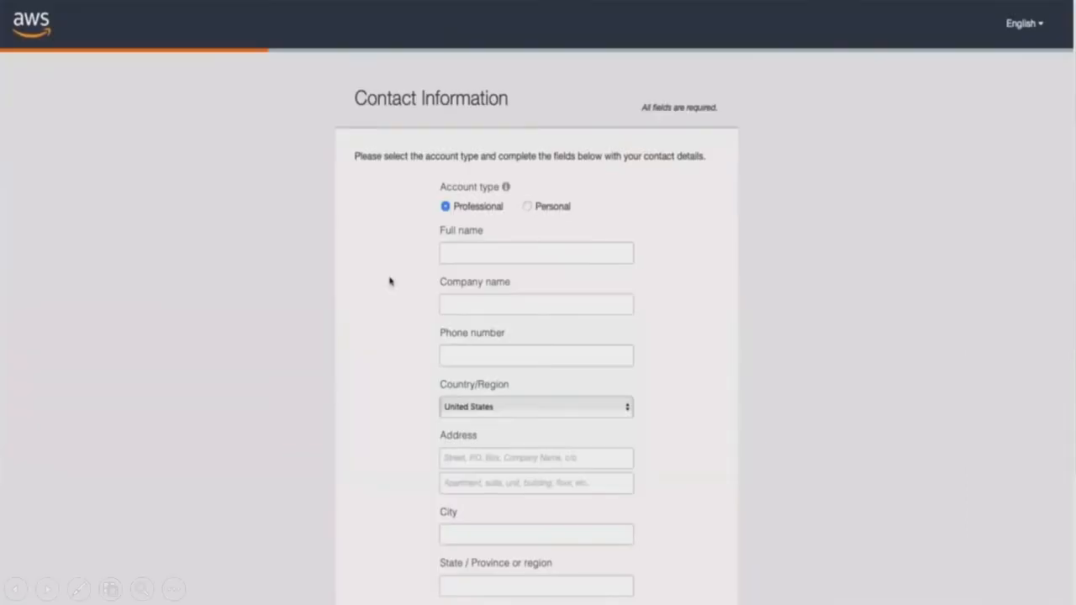
key(Right)
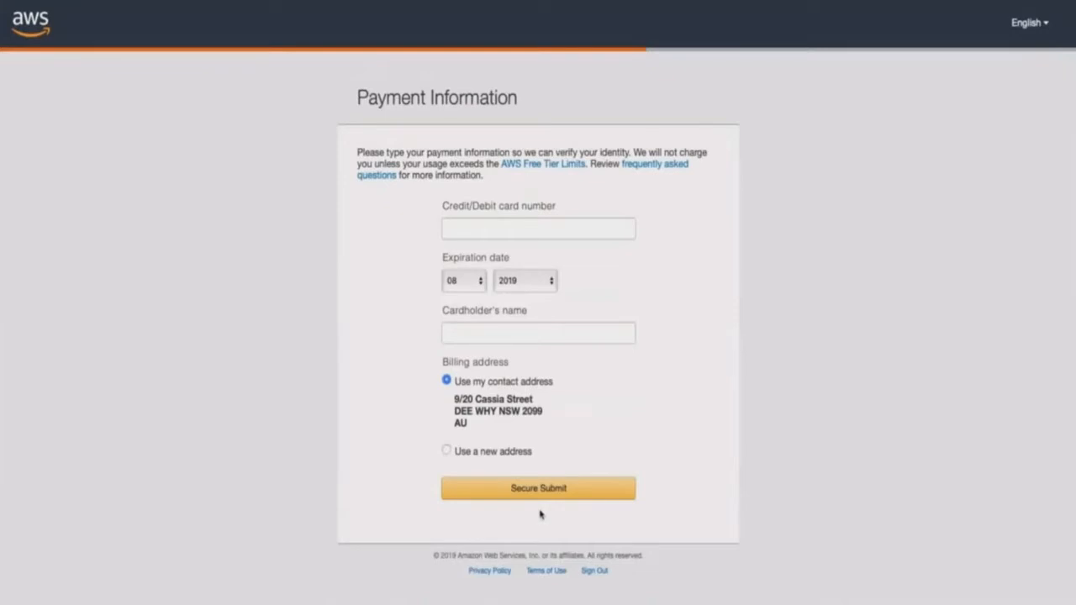
key(Right)
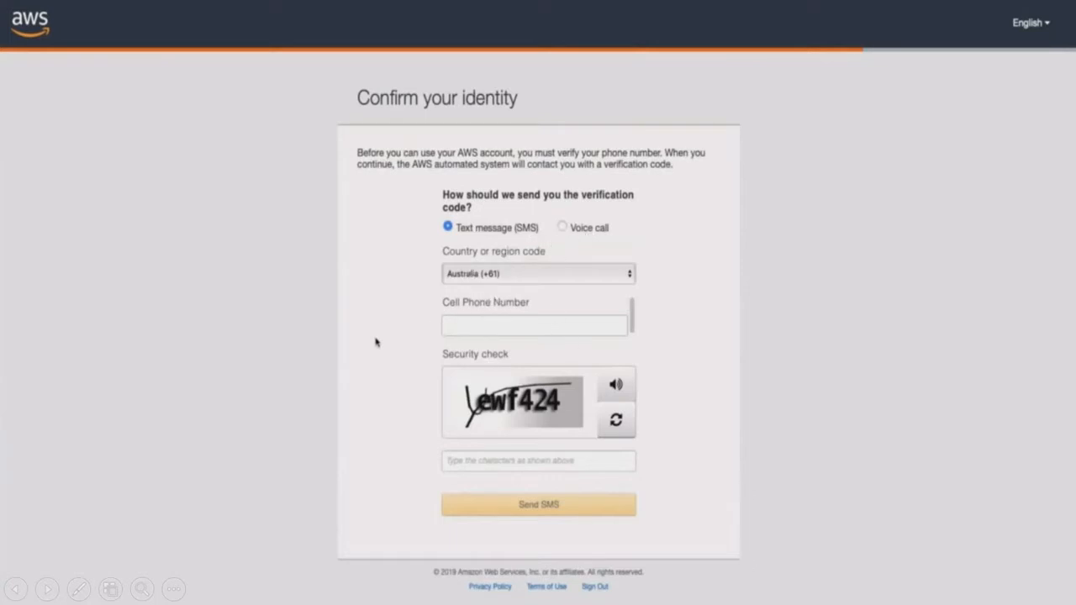
Step: Advance past the verification code and identity-verified slides to Select a Support Plan
key(Right)
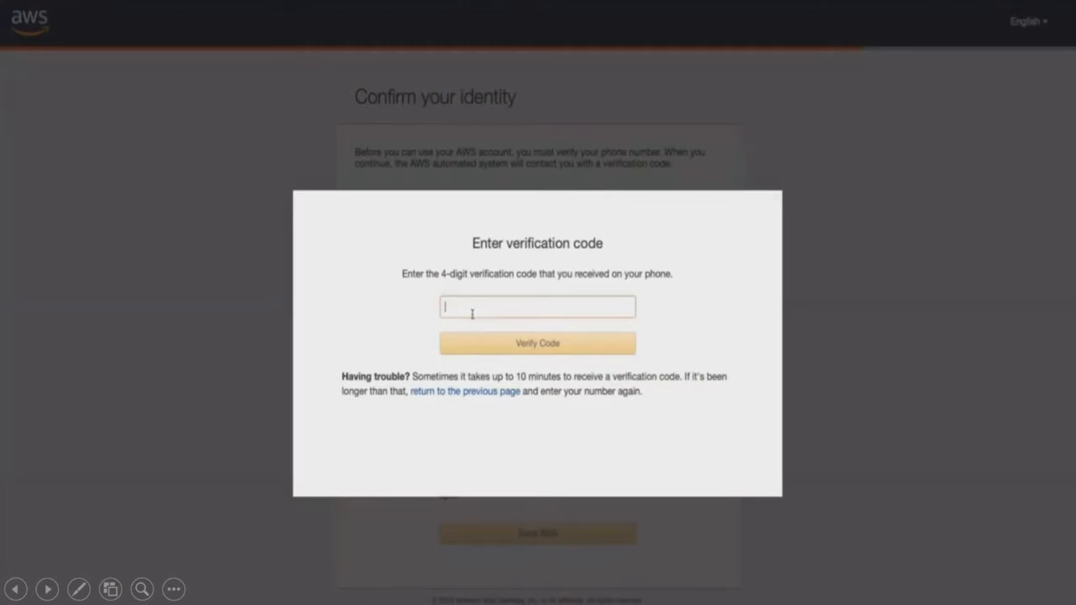
key(Right)
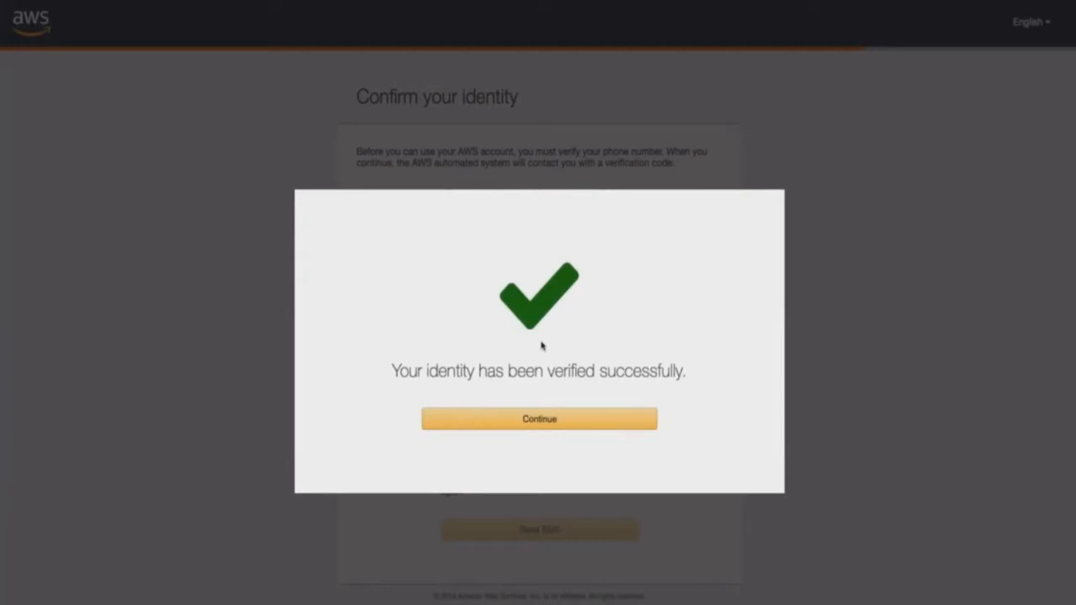
key(Right)
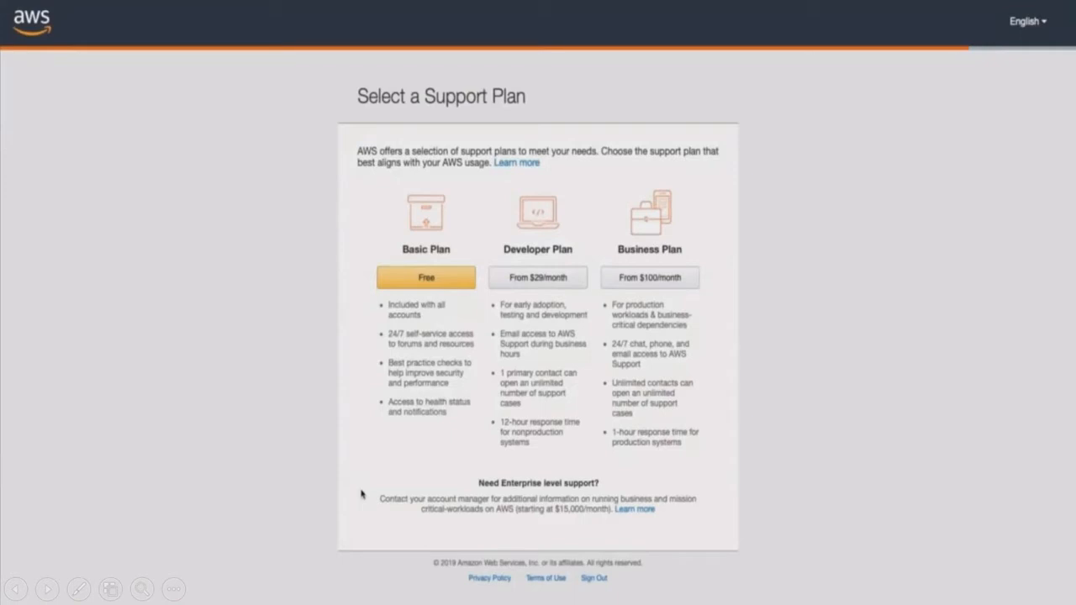
Step: Show the AWS welcome and account-ready email slides, then exit to slide 10
key(Right)
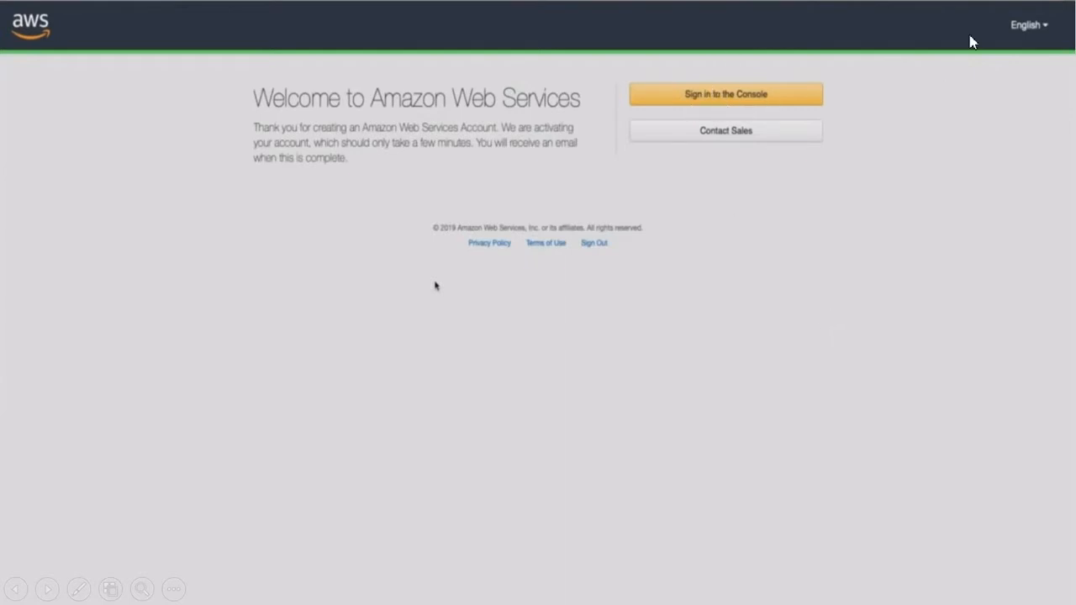
key(Right)
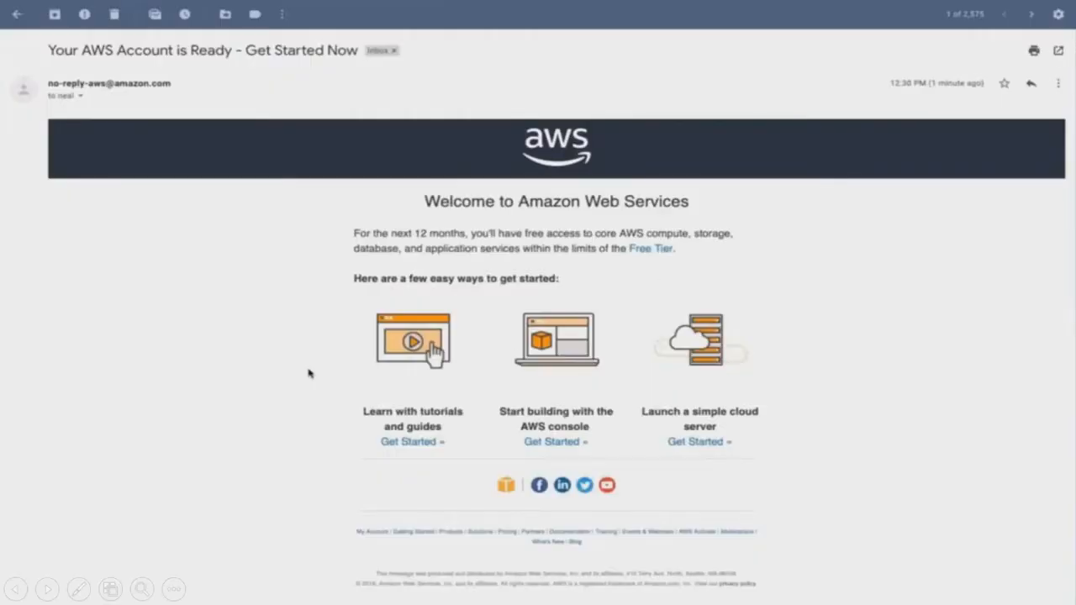
key(Escape)
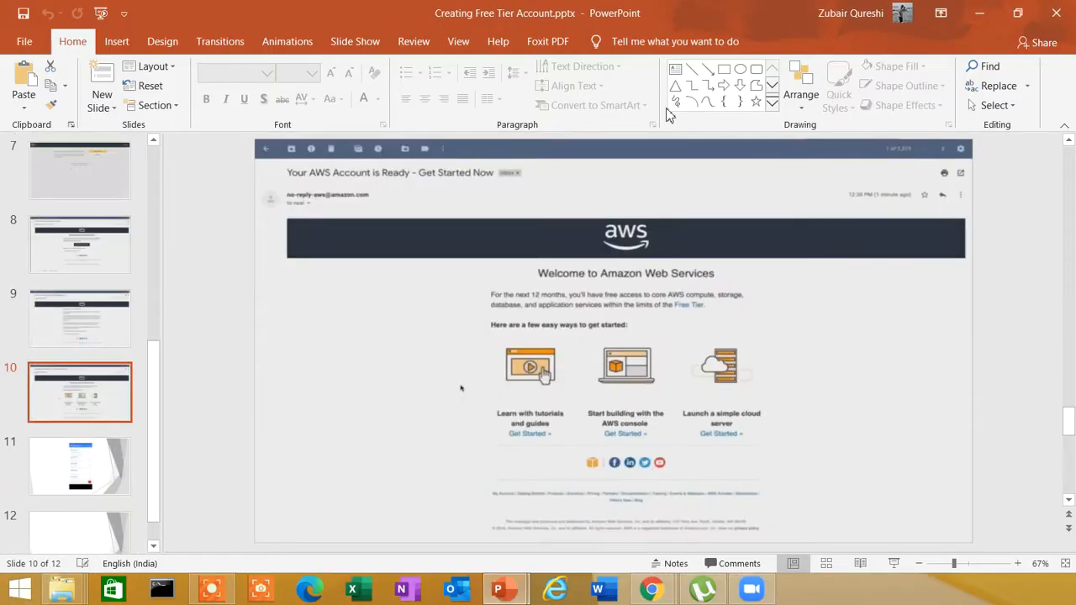
Step: Close PowerPoint, search Google for 'aws console' and open the Amazon Web Services Sign-In result
click(1057, 13)
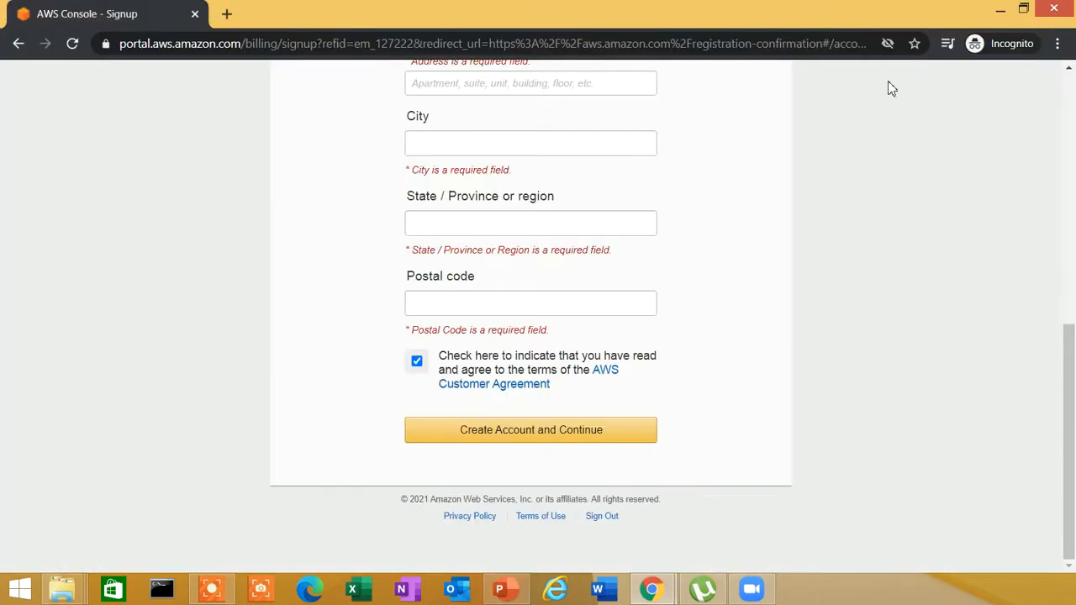
click(292, 47)
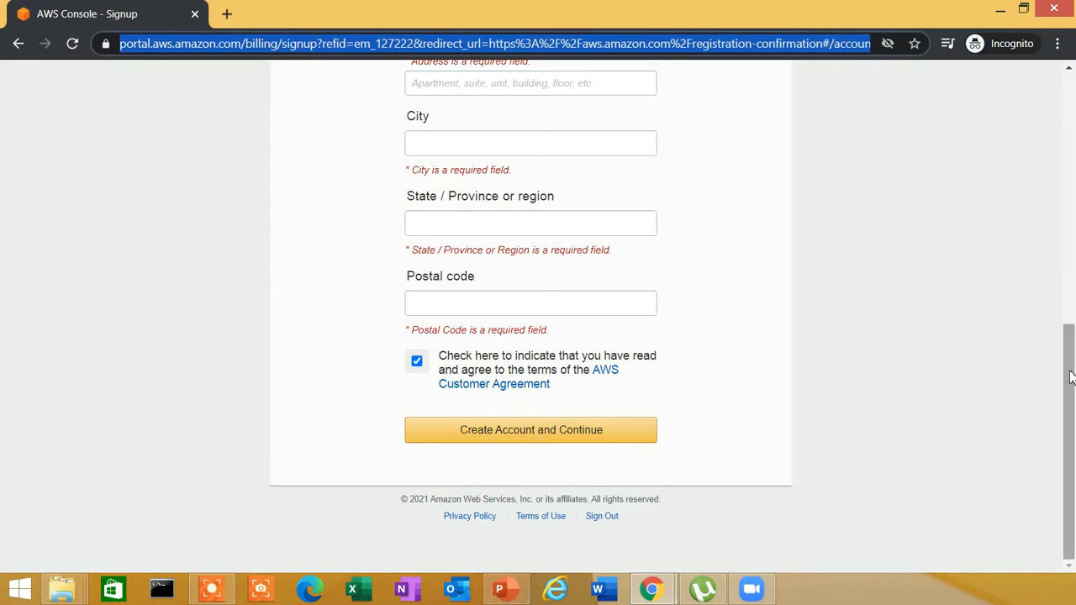
scroll(1061, 370, up, 10)
click(29, 91)
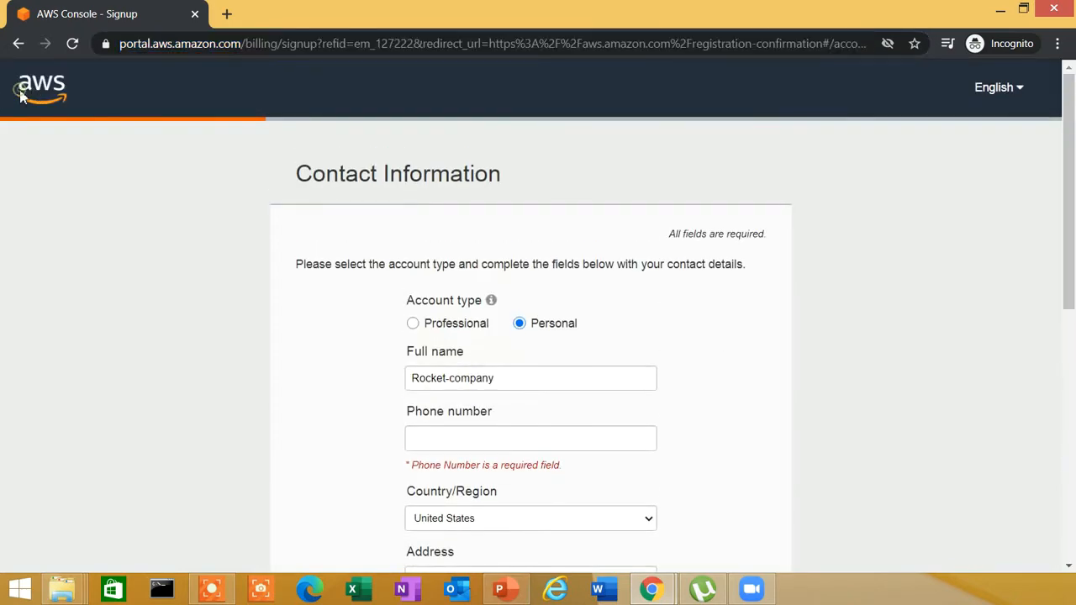
click(156, 42)
text(aws conso)
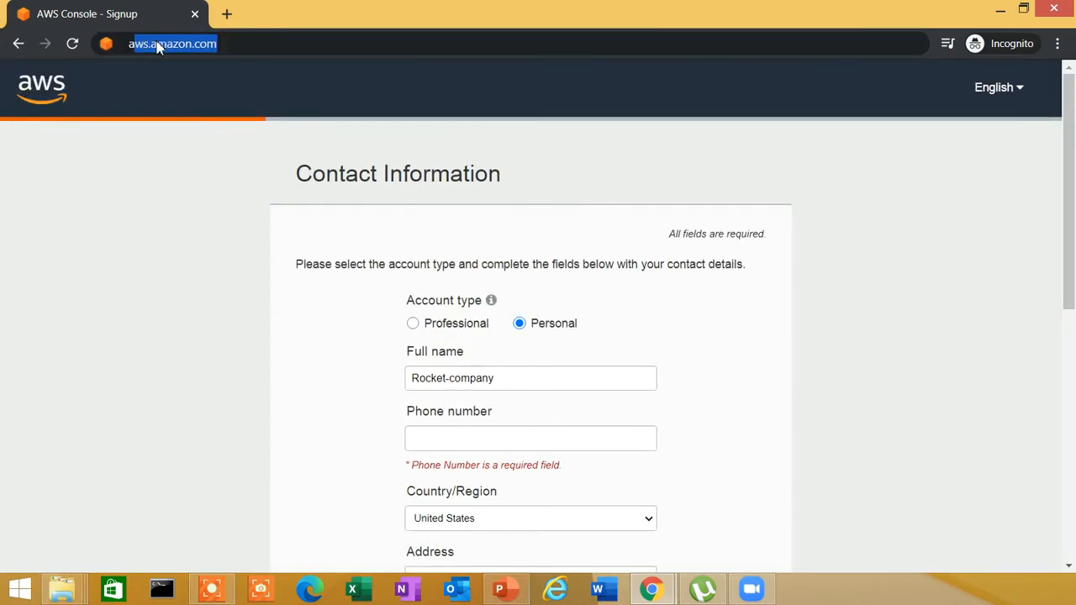
text(le)
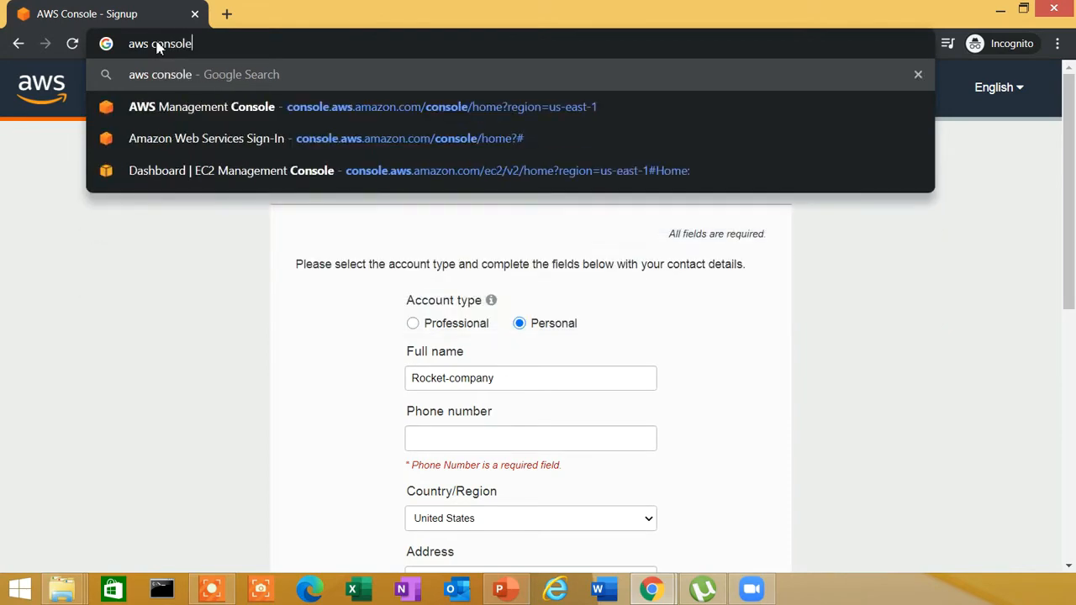
key(Return)
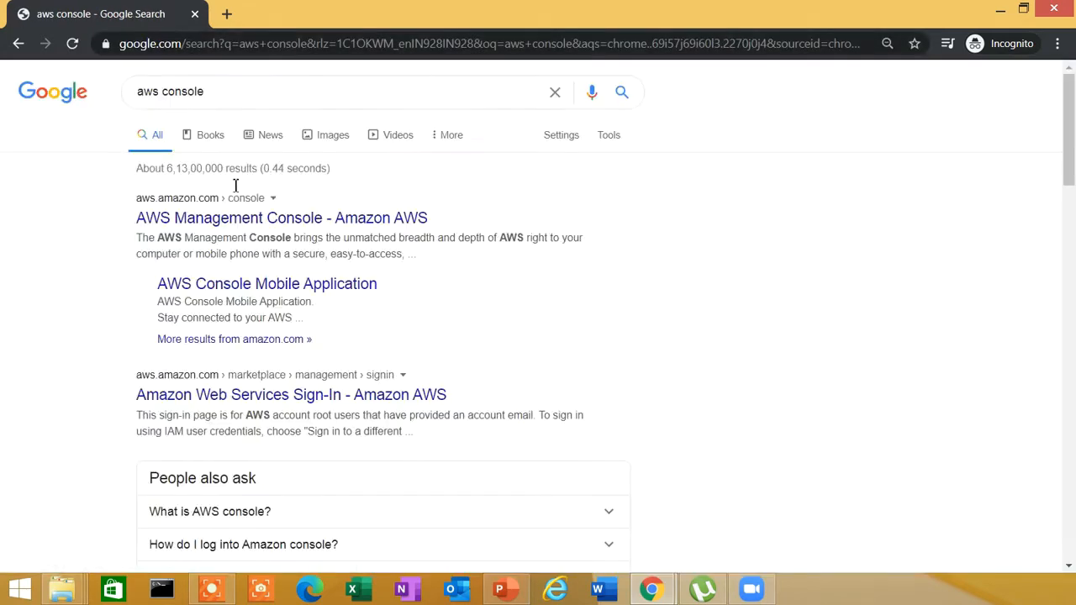
click(231, 395)
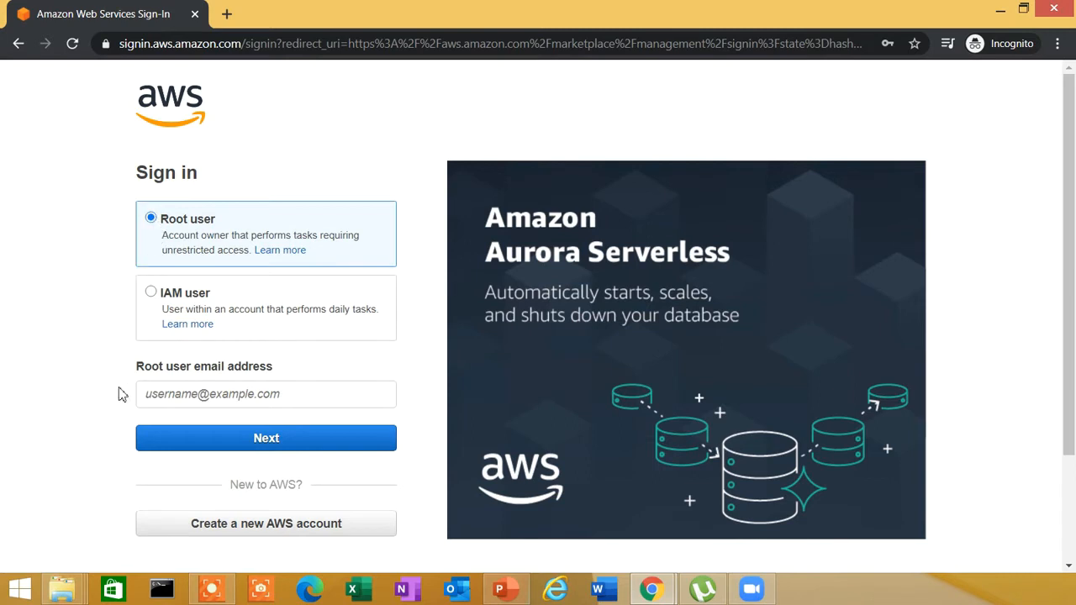
Step: Toggle between the IAM user and Root user sign-in options, settling on Root user
click(151, 293)
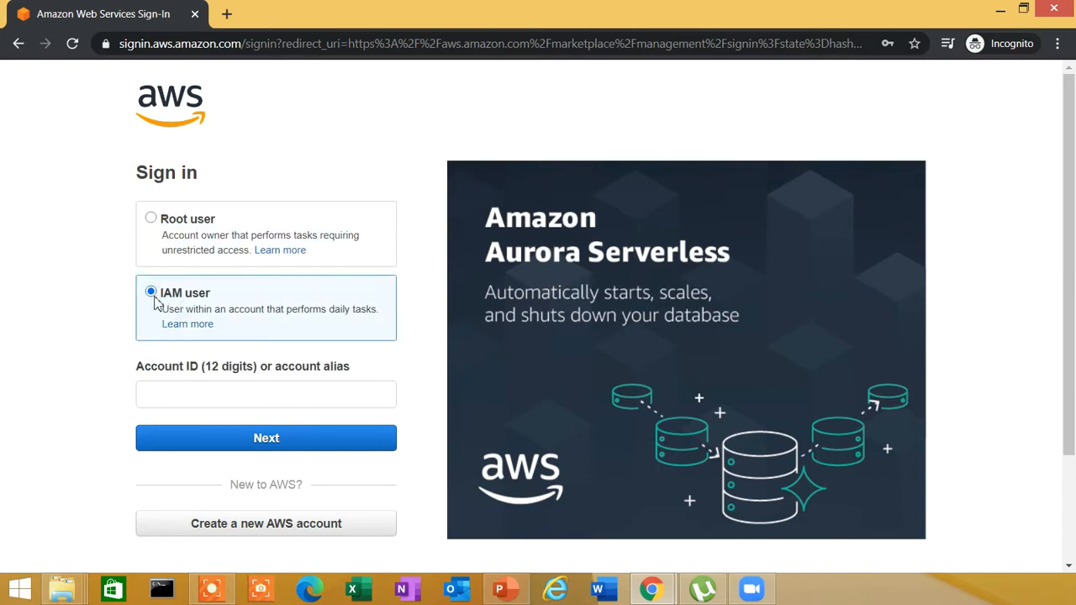
click(152, 218)
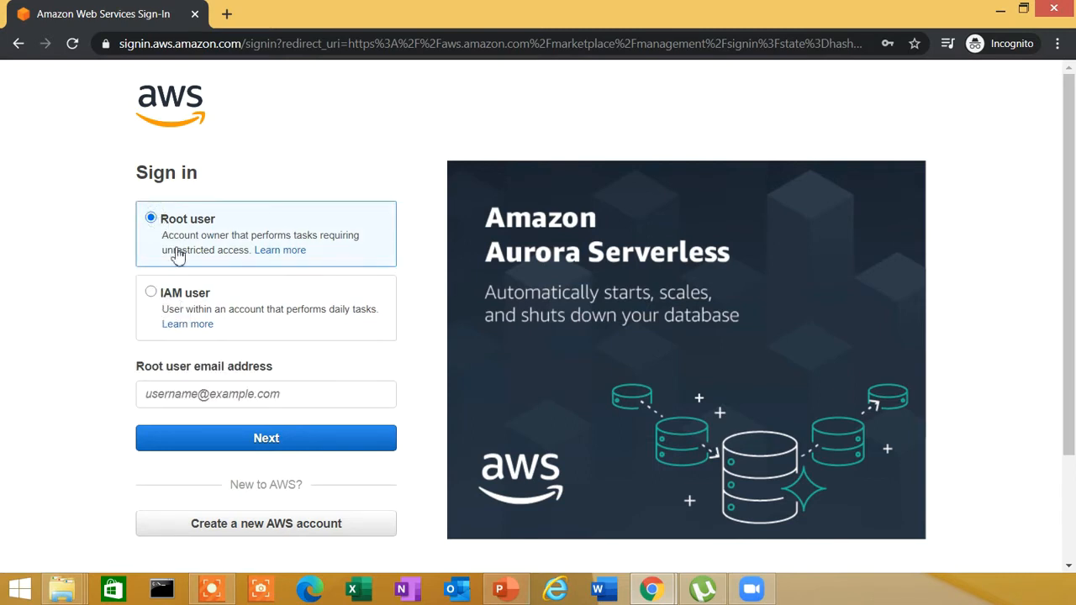
click(151, 293)
click(173, 395)
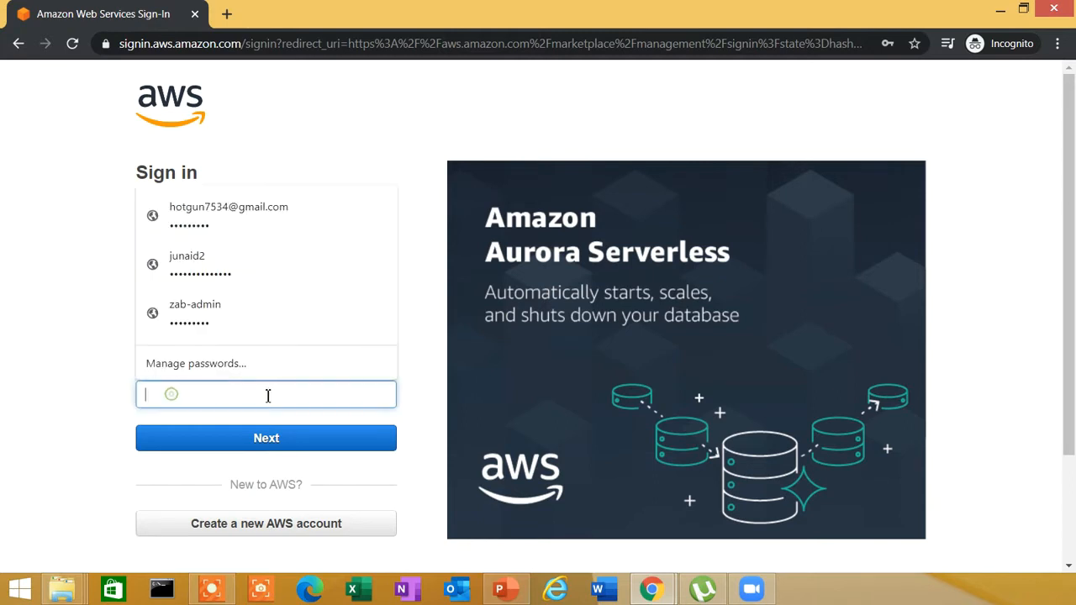
click(58, 372)
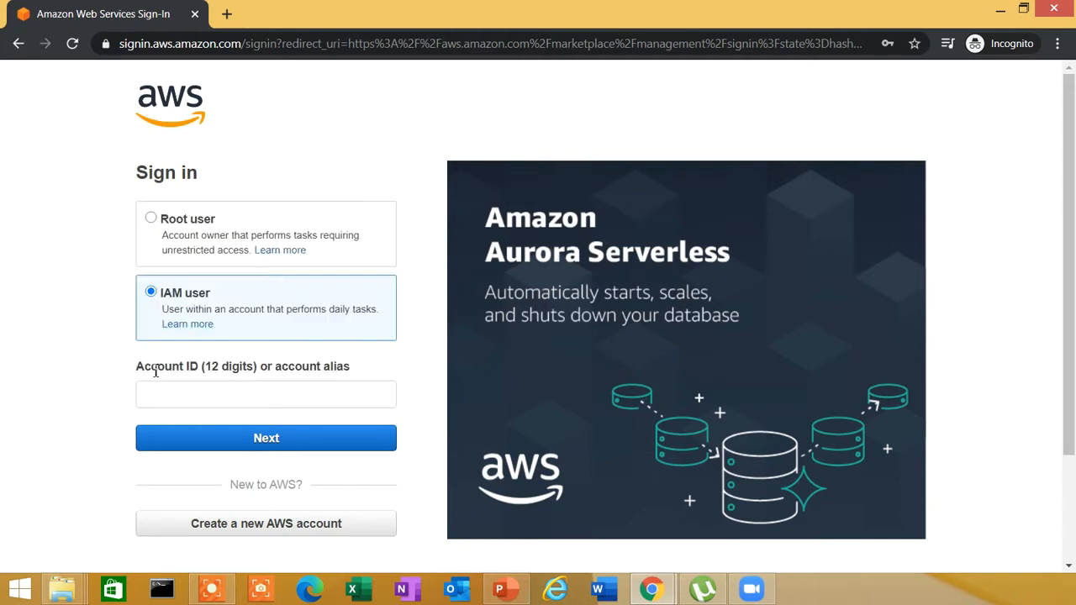
drag(154, 370, 201, 372)
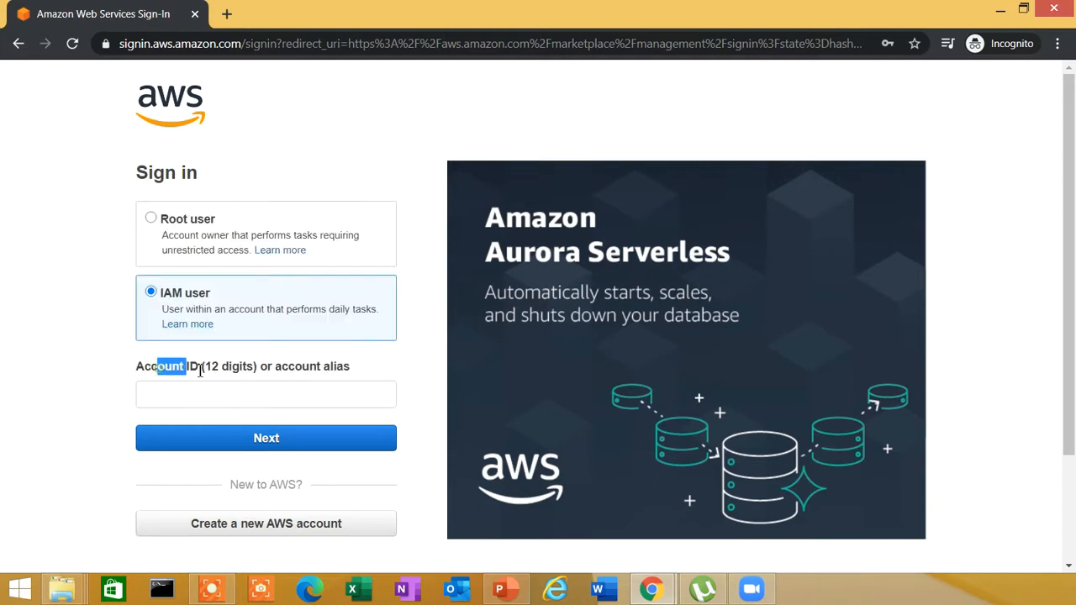
click(169, 220)
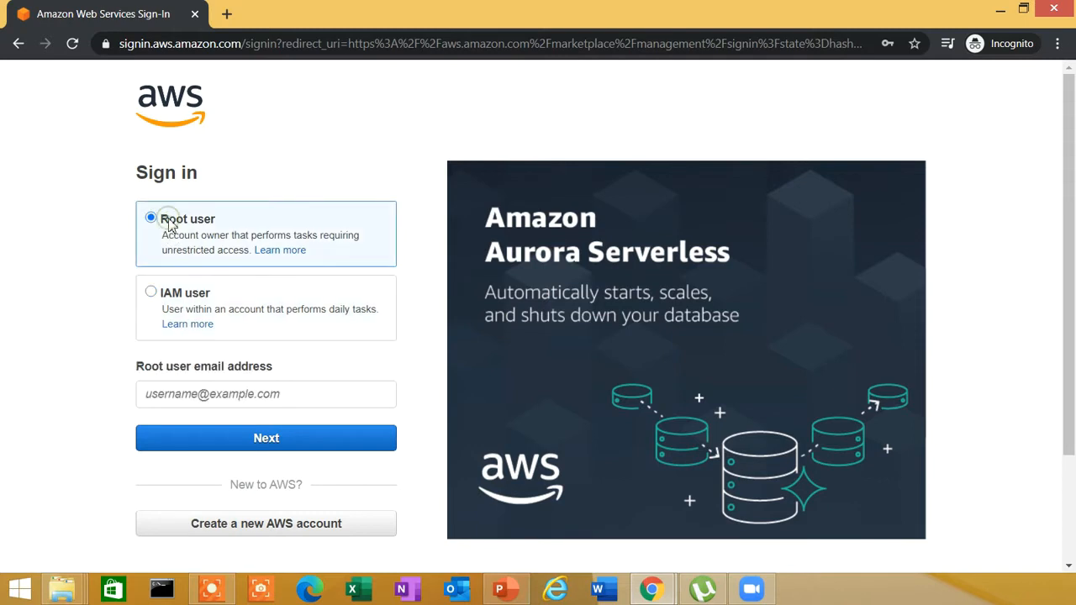
Step: Sign in as root with the autofilled saved email and password
click(180, 399)
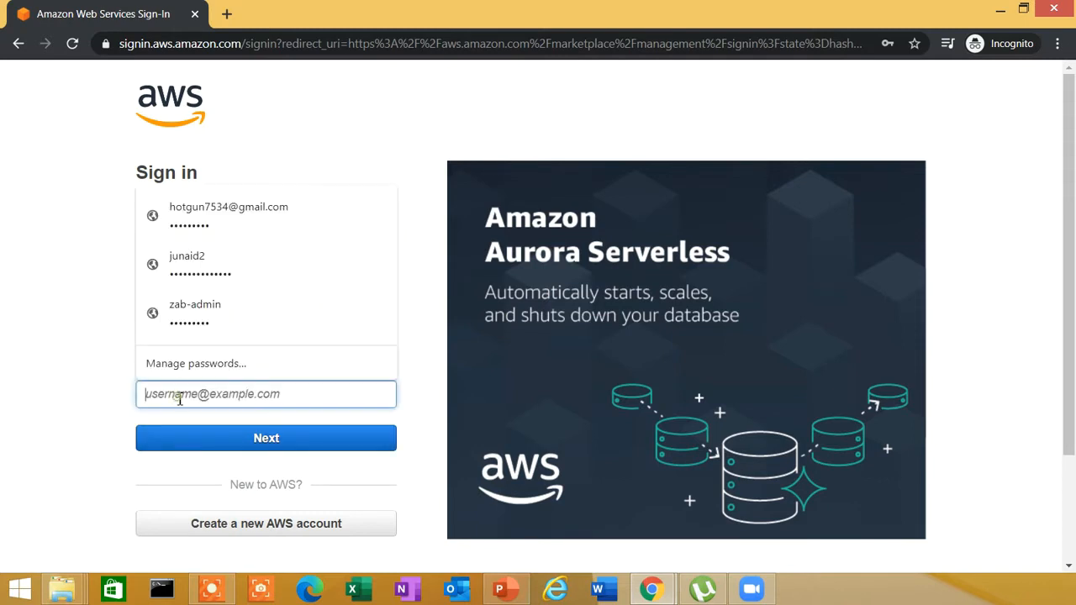
click(196, 220)
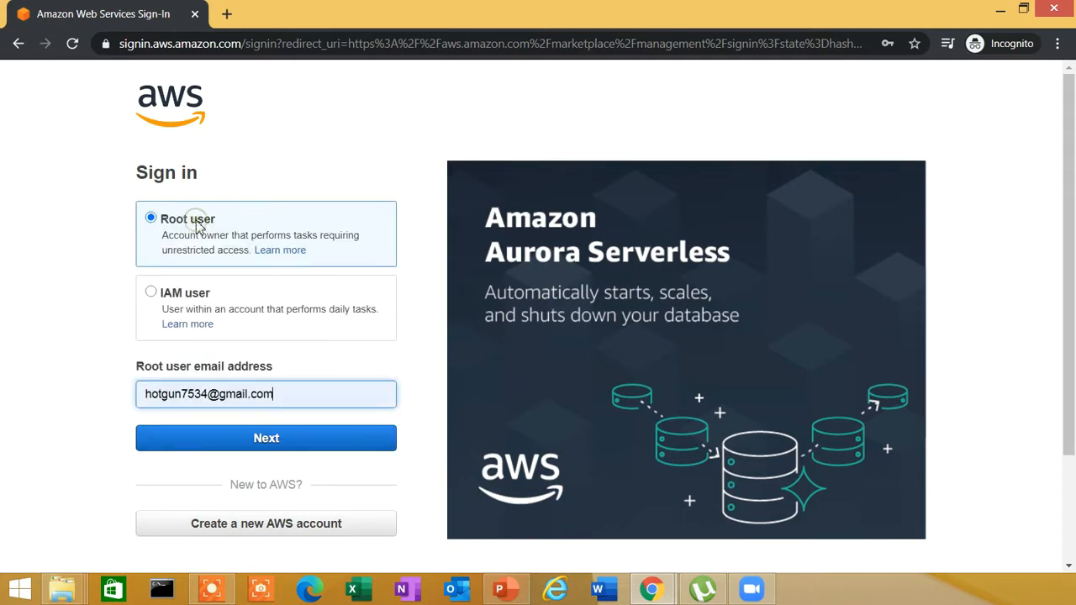
click(232, 446)
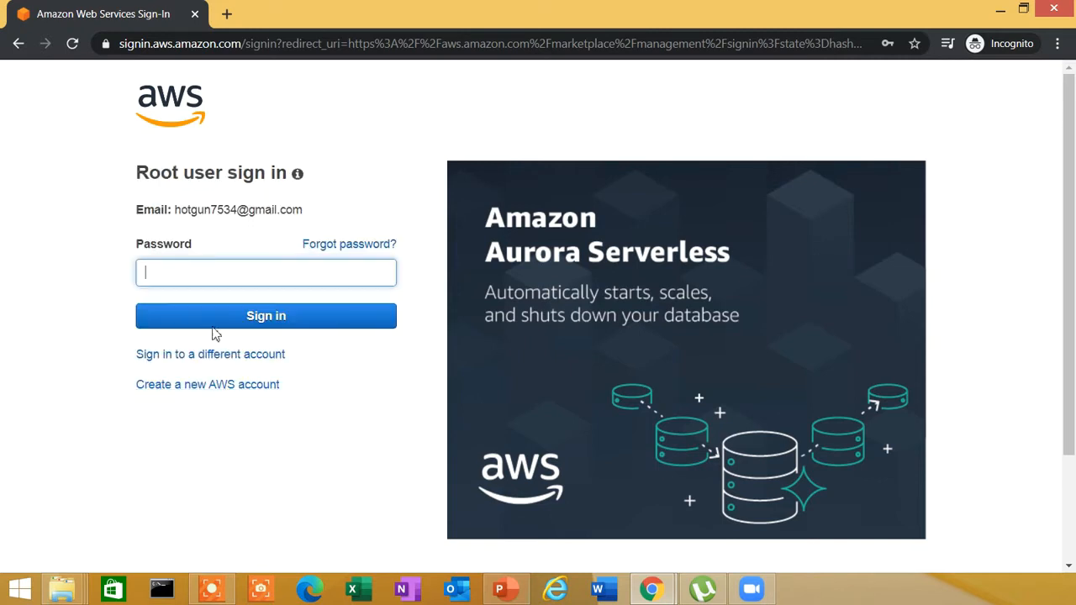
click(226, 279)
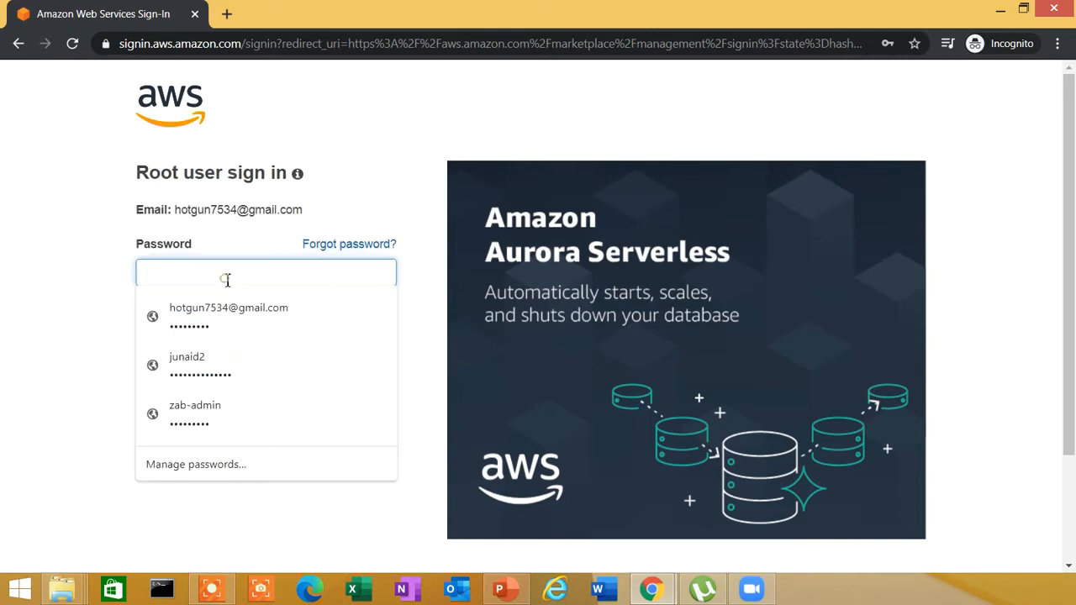
click(166, 319)
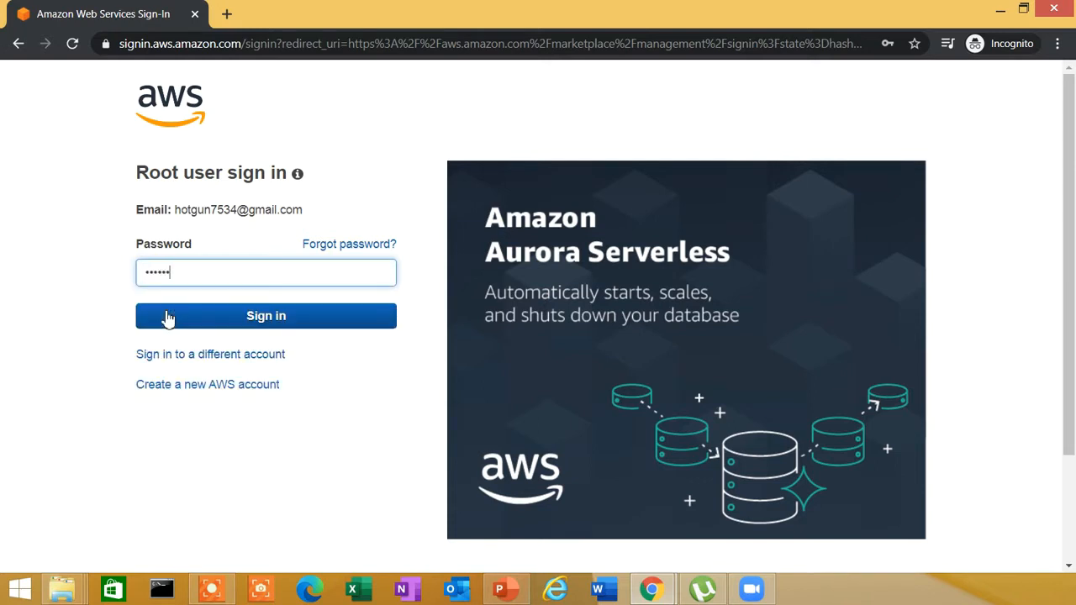
click(168, 317)
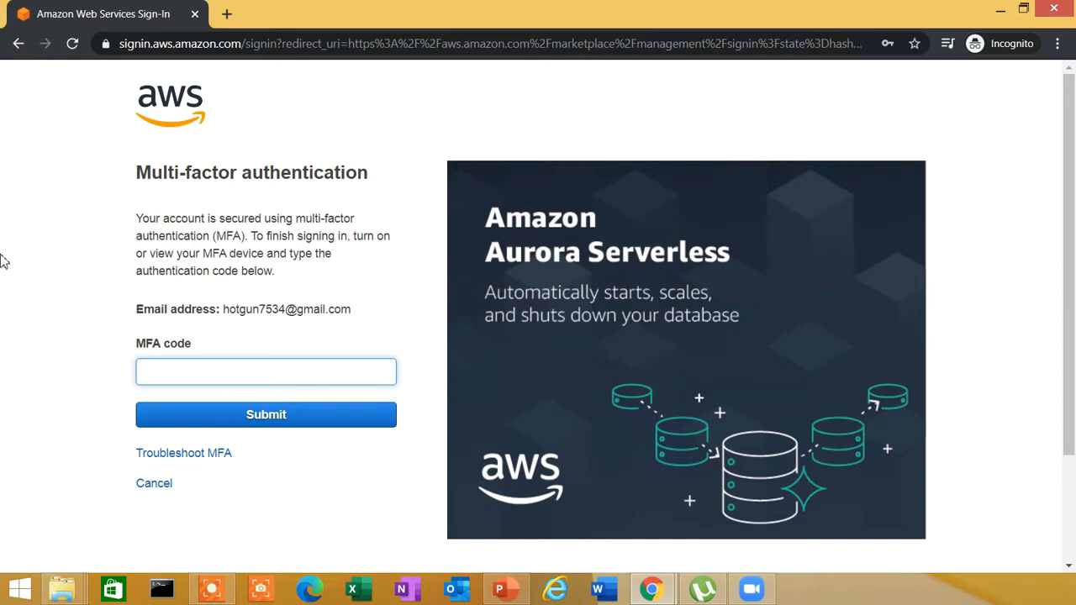
Step: Enter the MFA authentication code and submit it to complete sign-in
click(227, 382)
key(Return)
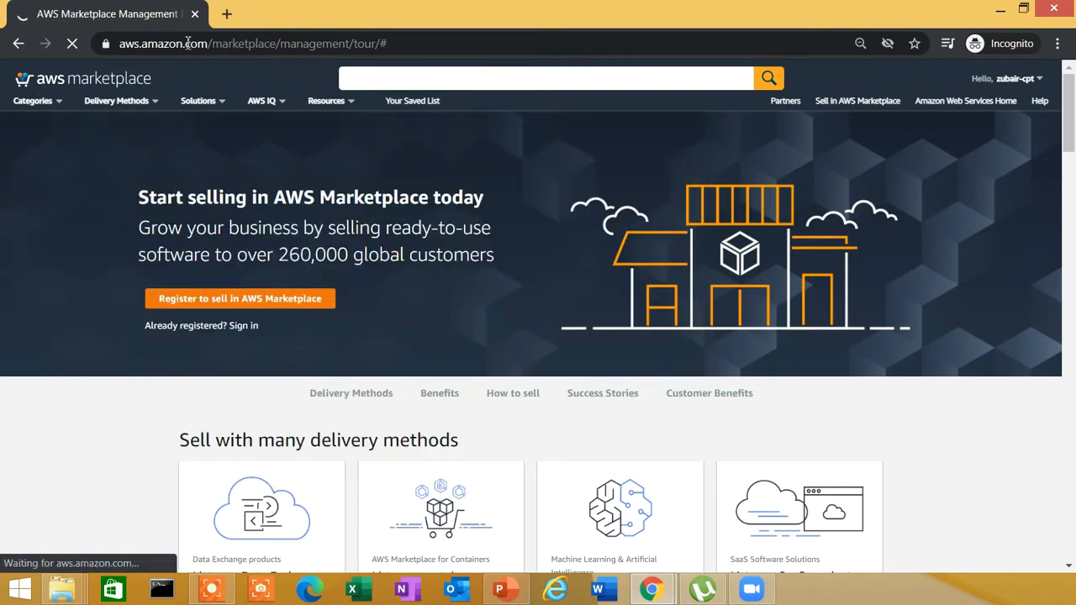
Step: Search for the AWS console from Chrome's address bar and open the AWS Management Console suggestion
click(208, 44)
text(aws conso)
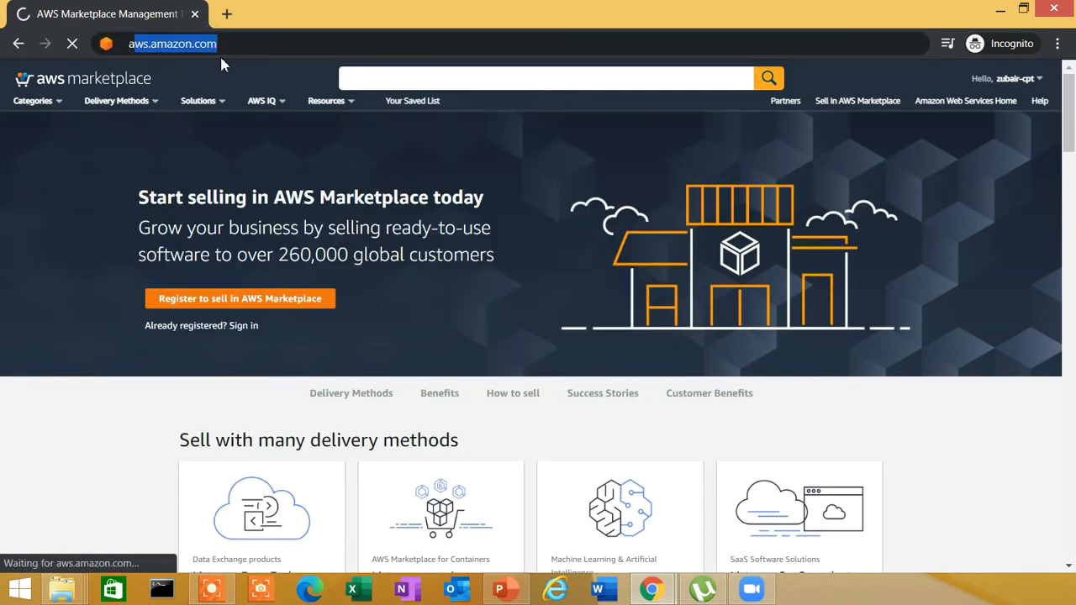
text(lo)
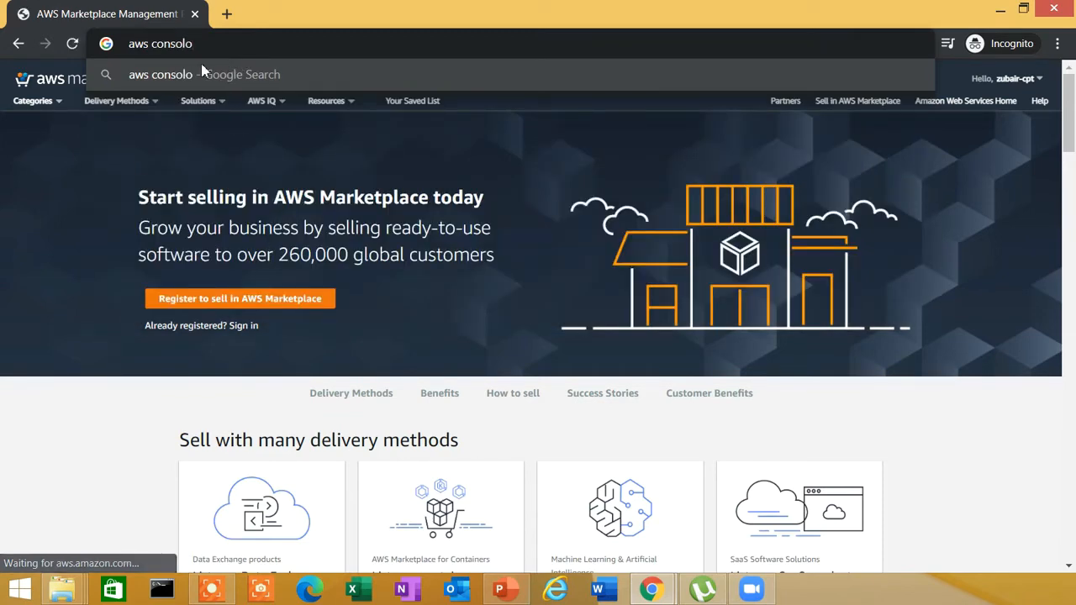
key(BackSpace)
key(BackSpace)
key(BackSpace)
key(BackSpace)
key(BackSpace)
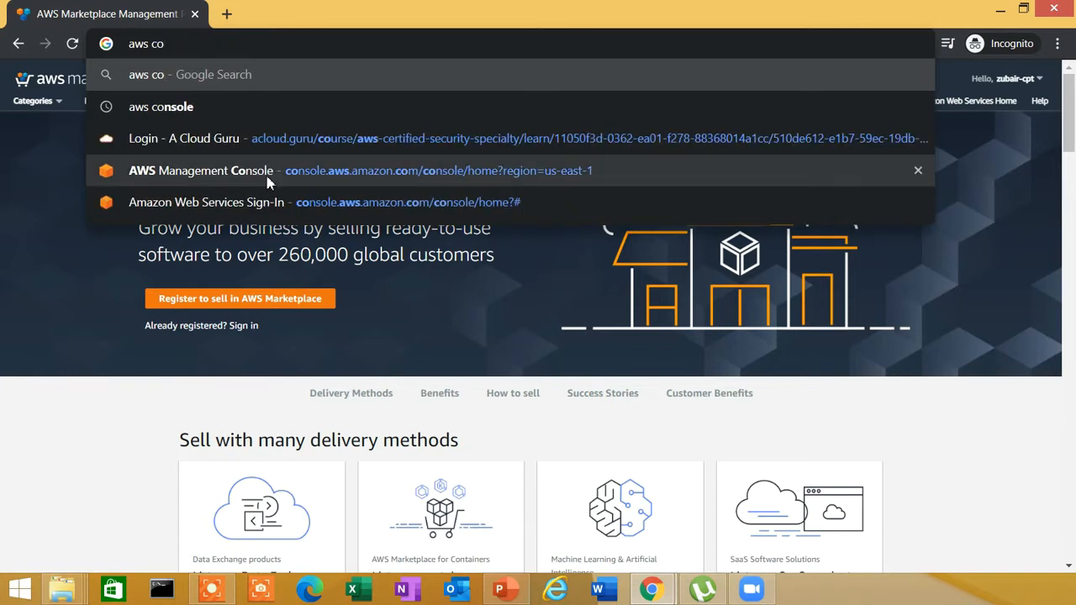
click(267, 177)
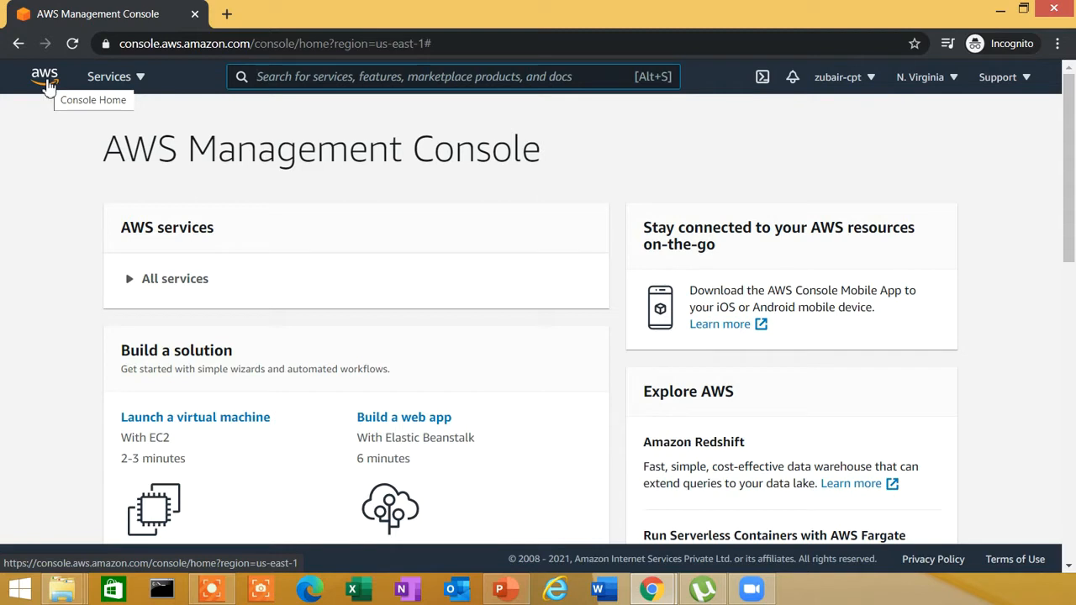
Step: Reload the console home at 90% zoom, then expand, browse and collapse All services
click(47, 82)
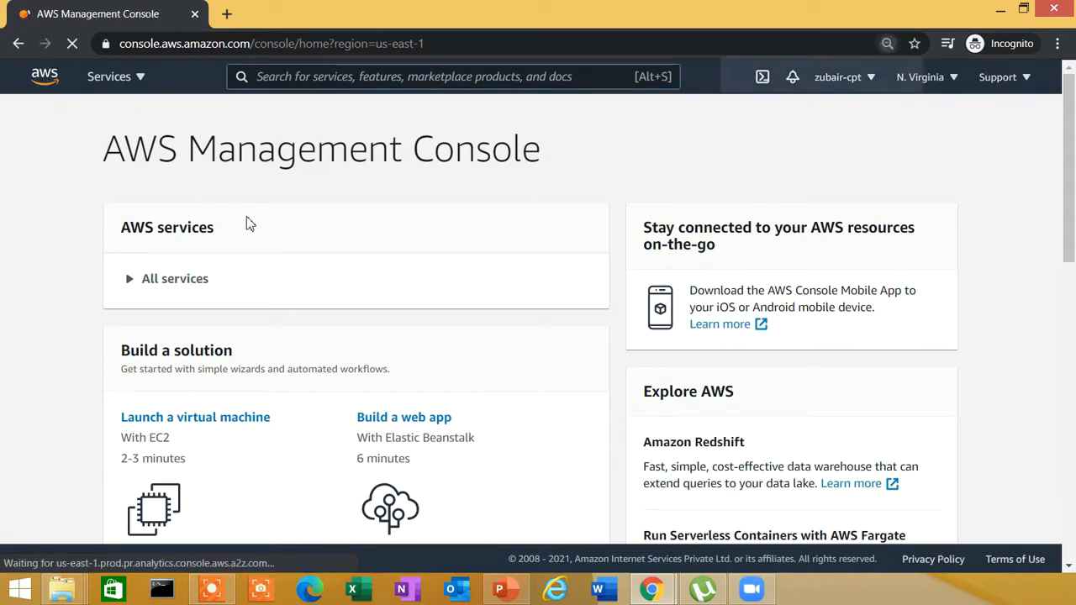
key(ctrl+minus)
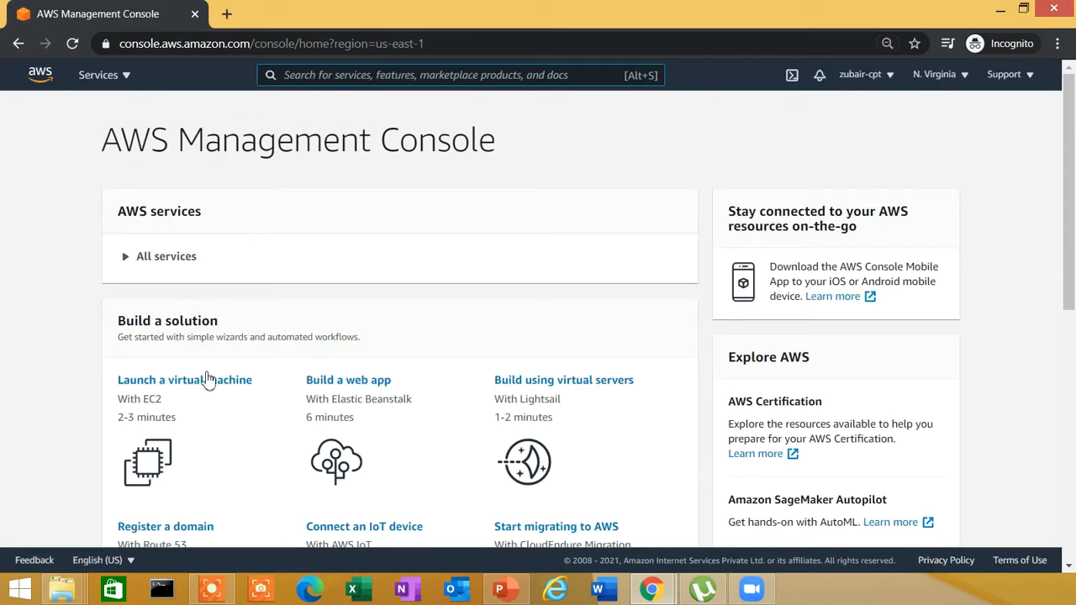
click(128, 259)
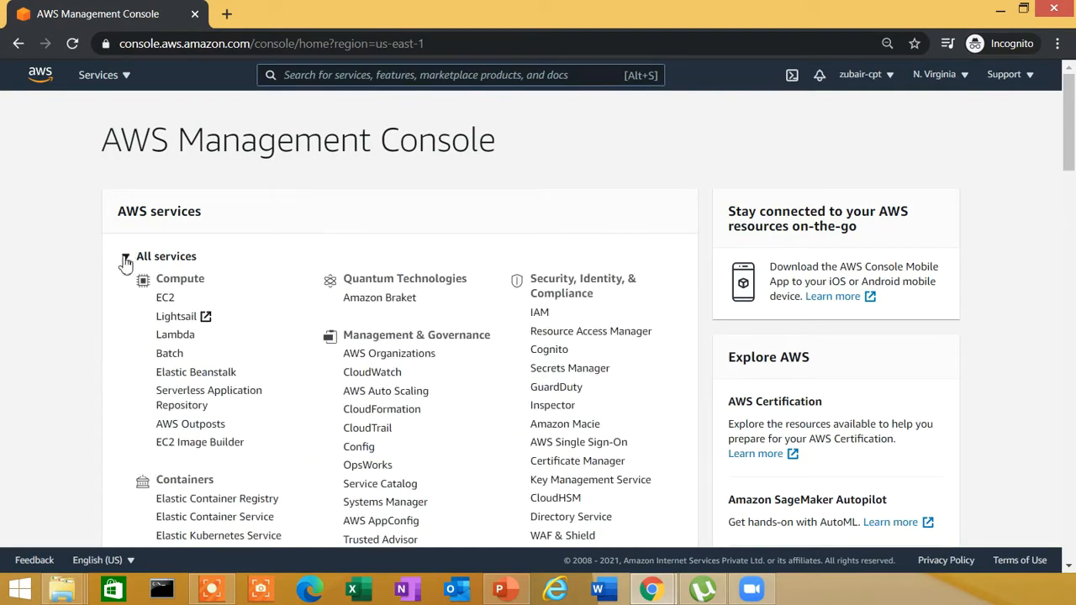
scroll(319, 347, down, 7)
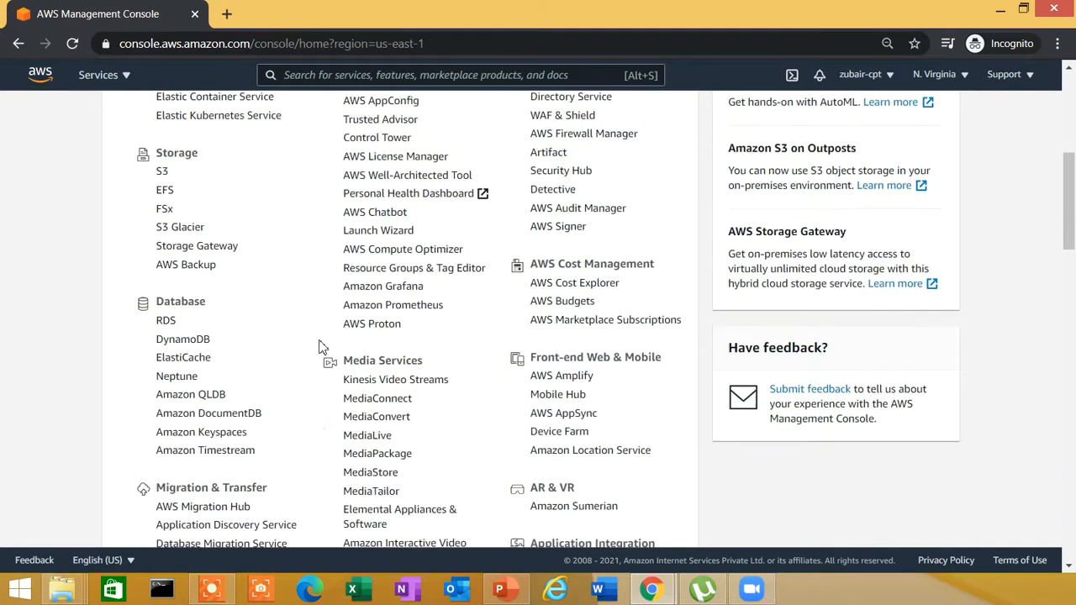
scroll(319, 346, down, 5)
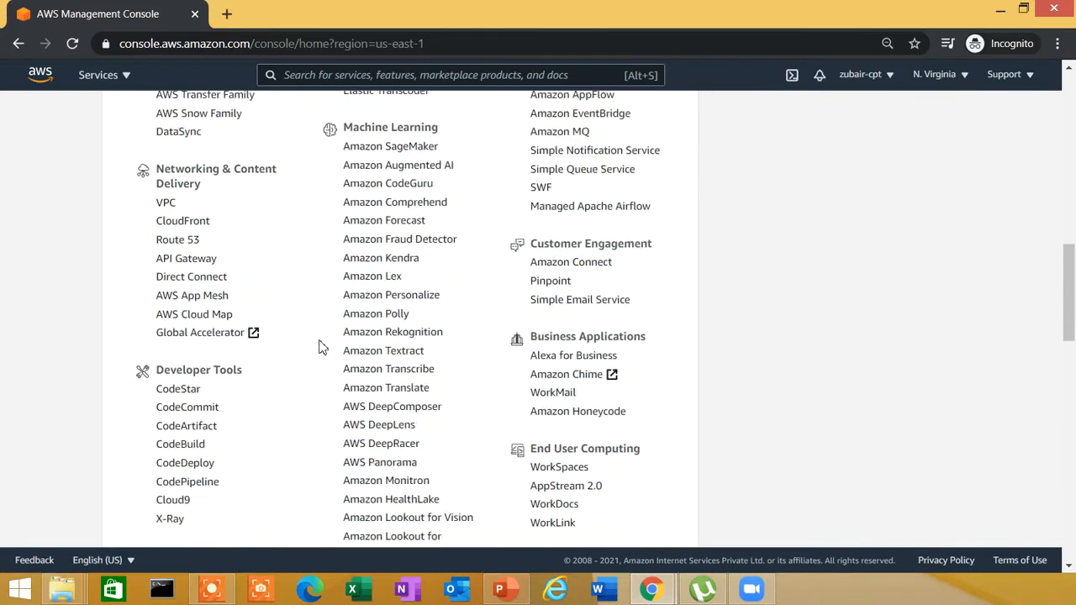
scroll(319, 347, down, 4)
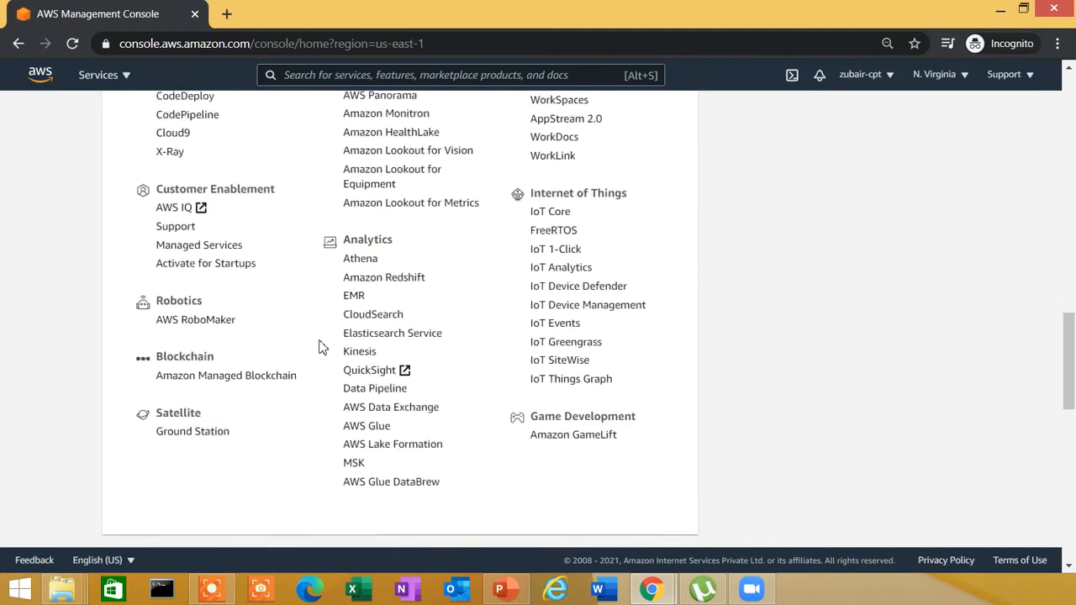
scroll(319, 346, up, 12)
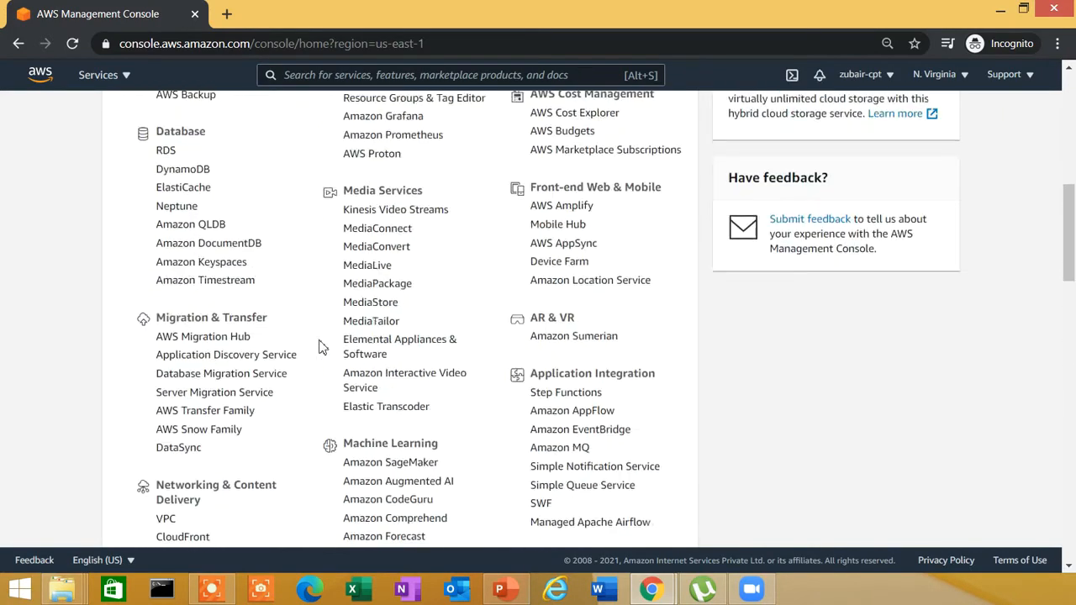
scroll(212, 286, up, 3)
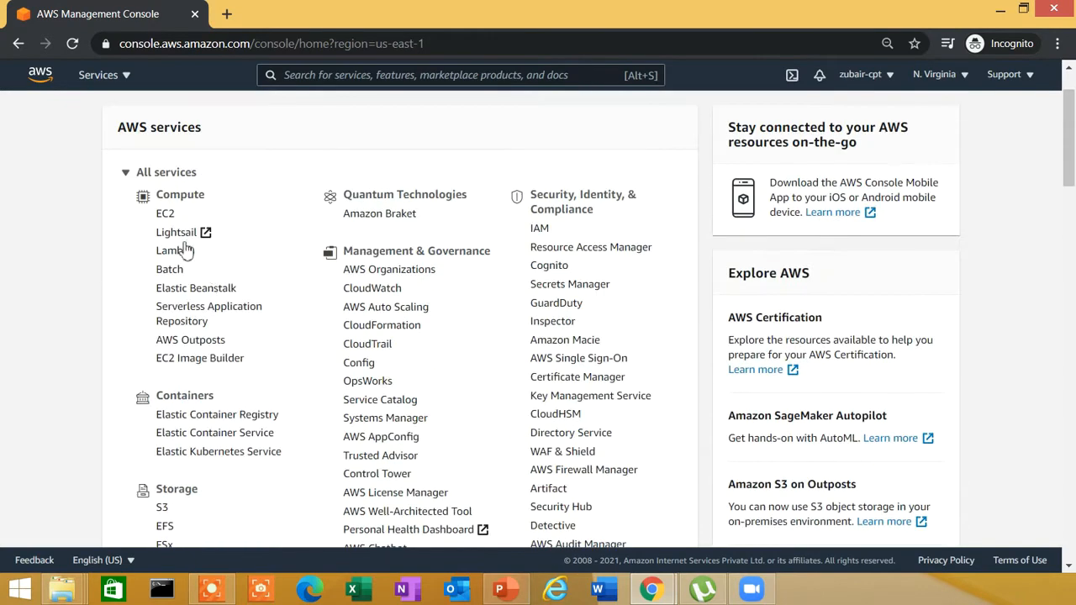
click(123, 174)
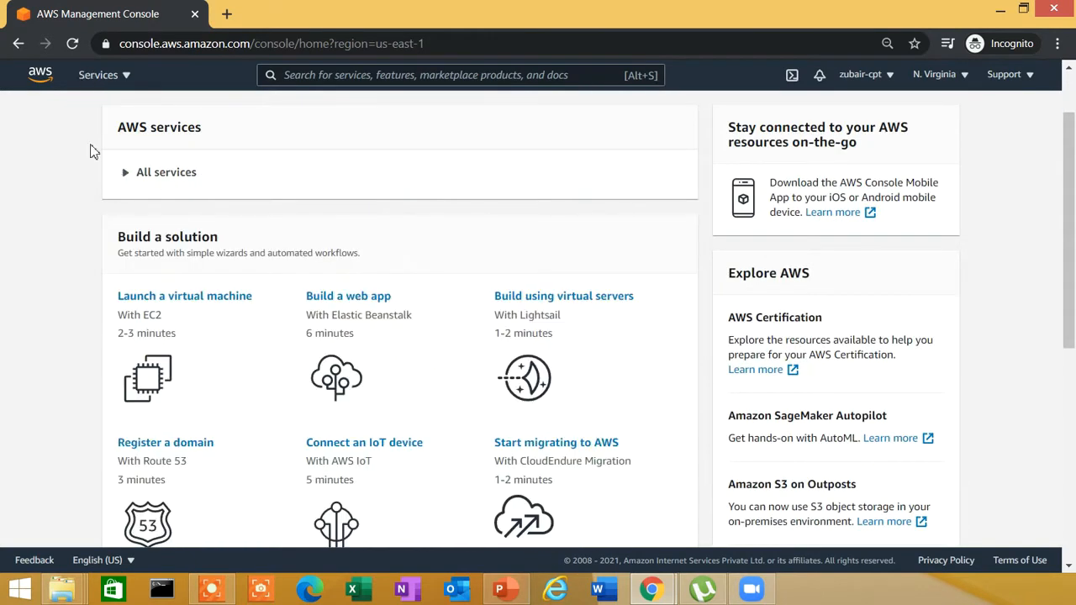
scroll(89, 152, up, 1)
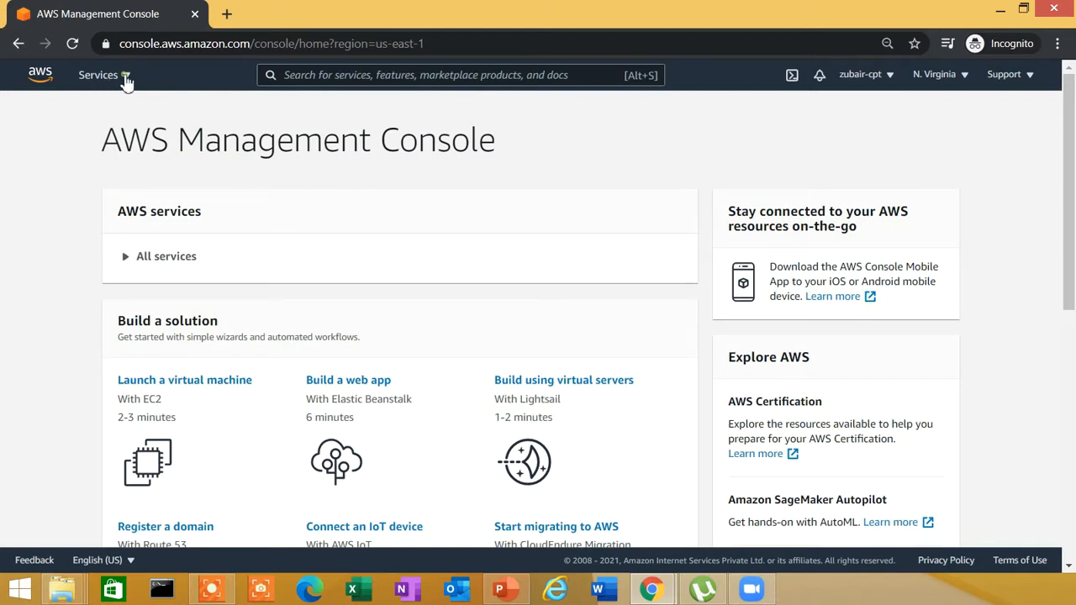
Step: Open the Services menu and highlight the Compute and Storage category headings
click(126, 78)
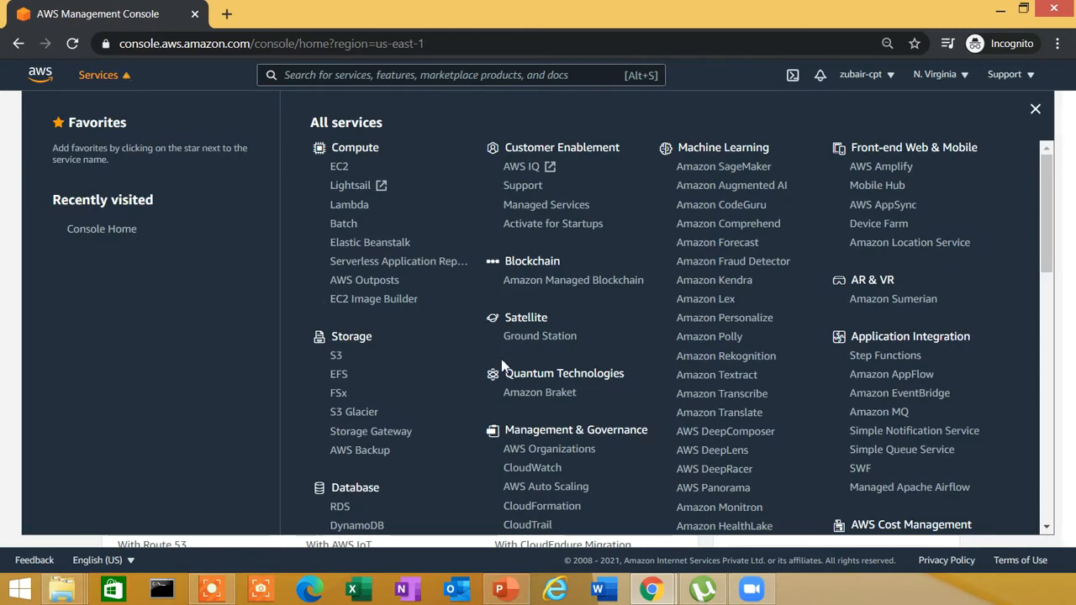
scroll(504, 368, down, 8)
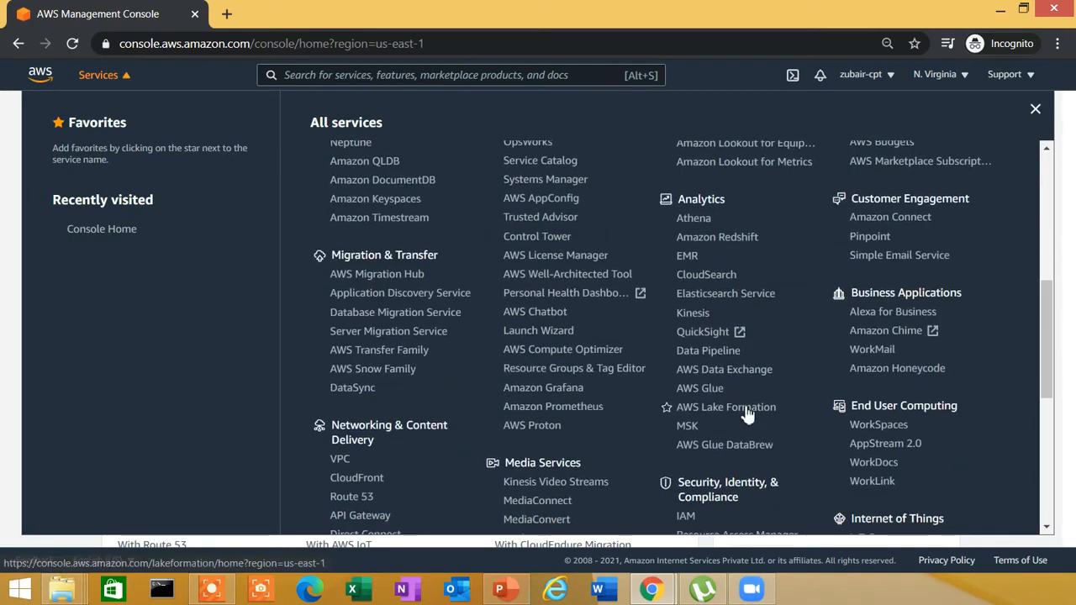
scroll(745, 412, down, 3)
scroll(745, 412, up, 11)
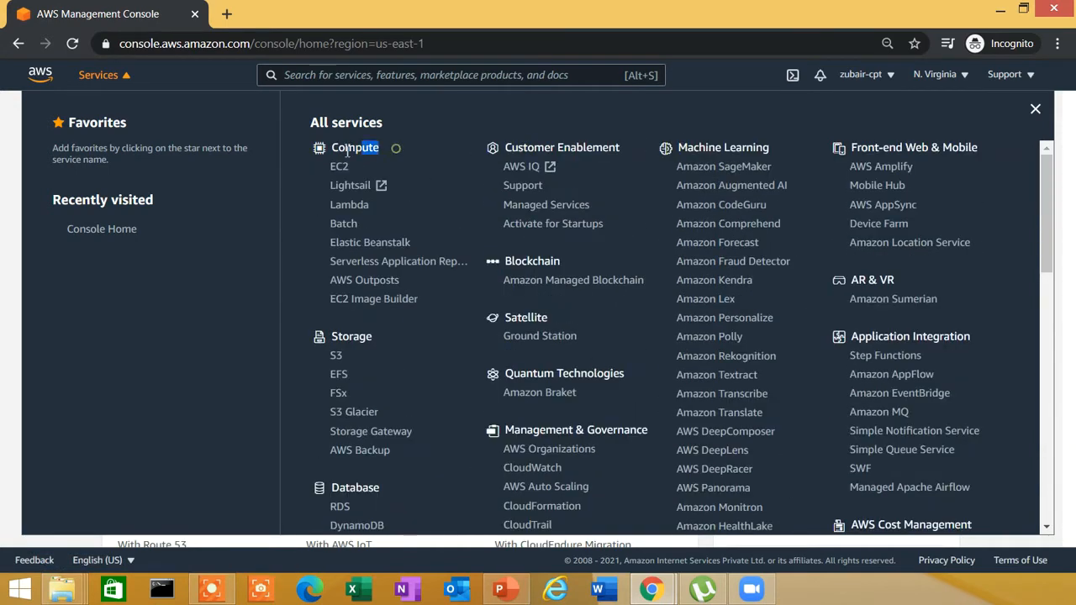
drag(347, 152, 329, 151)
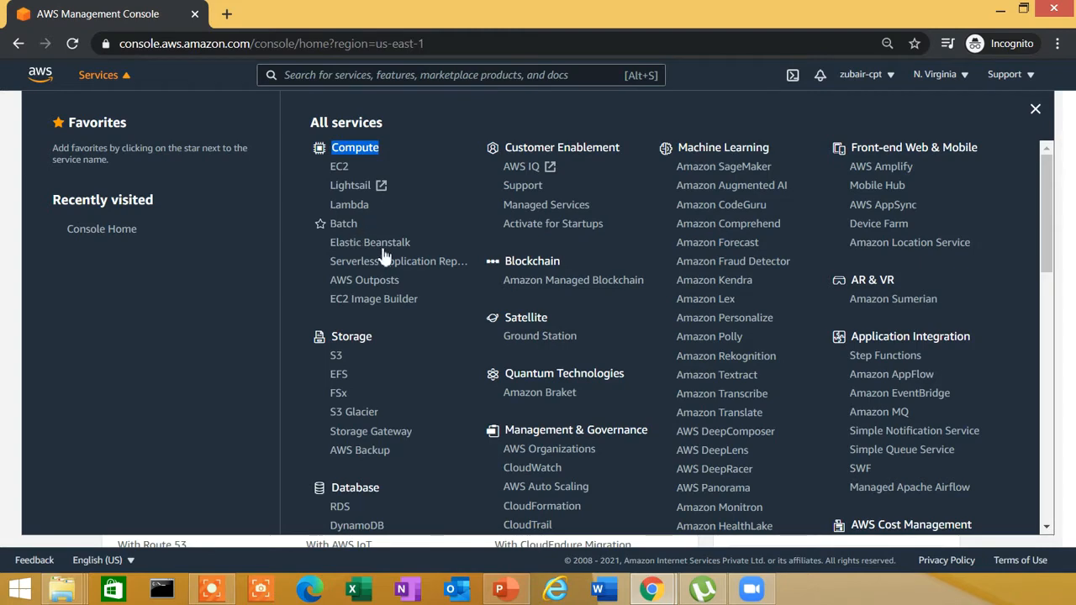
drag(396, 335, 335, 338)
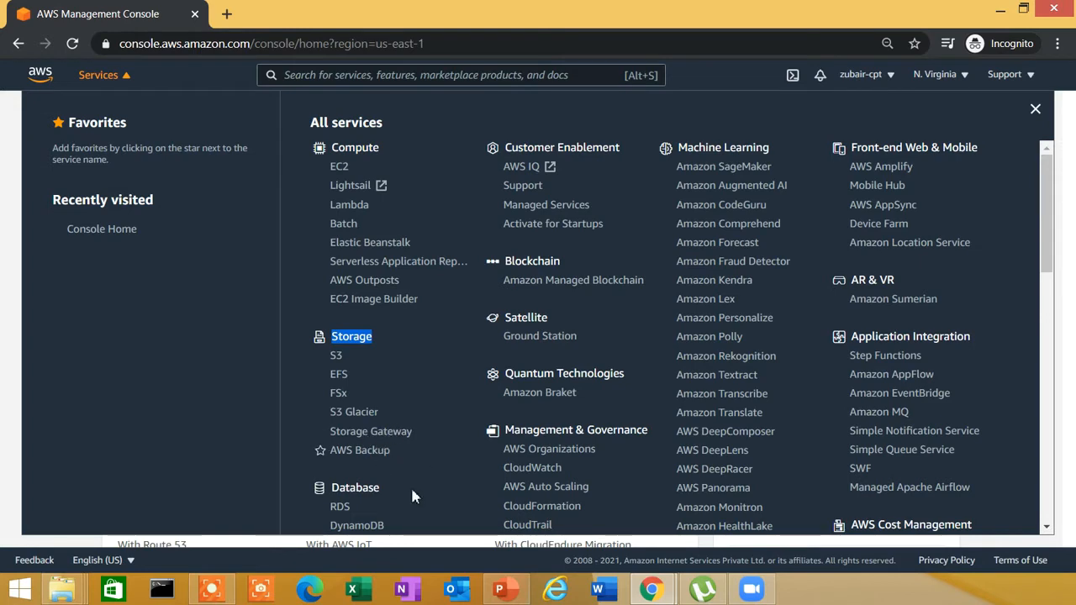
Step: Highlight the Favorites, Recently visited and Machine Learning headings, then close and reopen the menu
scroll(439, 486, down, 2)
drag(386, 322, 332, 327)
scroll(420, 502, up, 2)
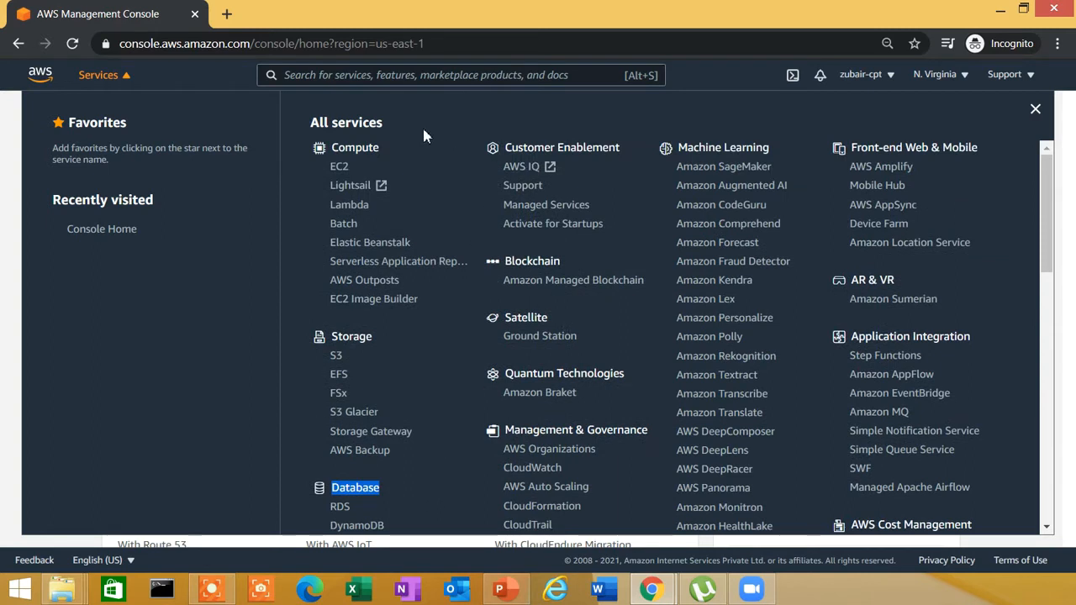
drag(386, 148, 320, 145)
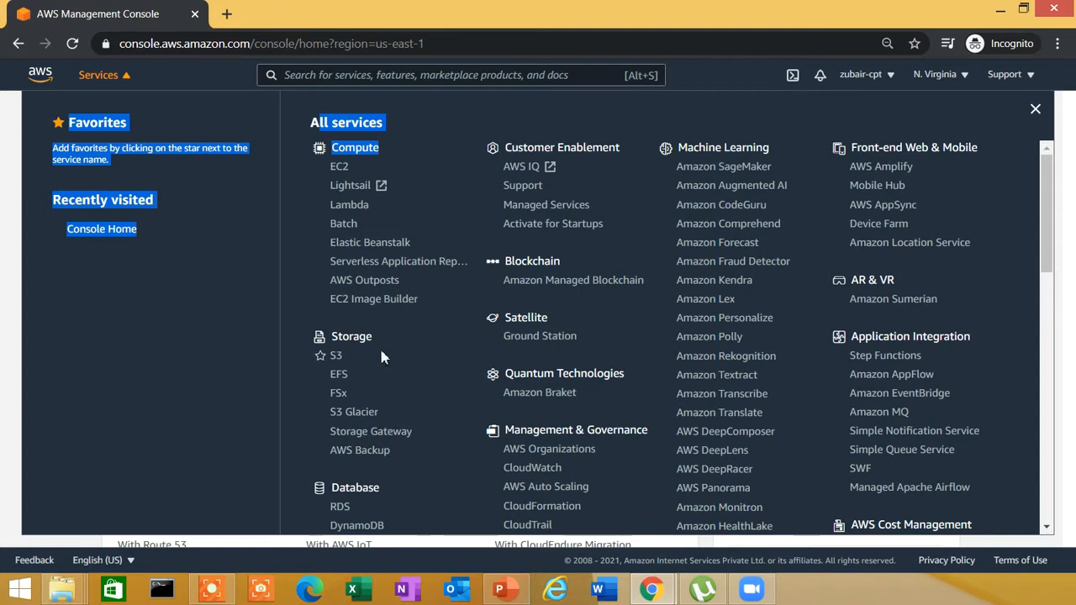
triple_click(762, 148)
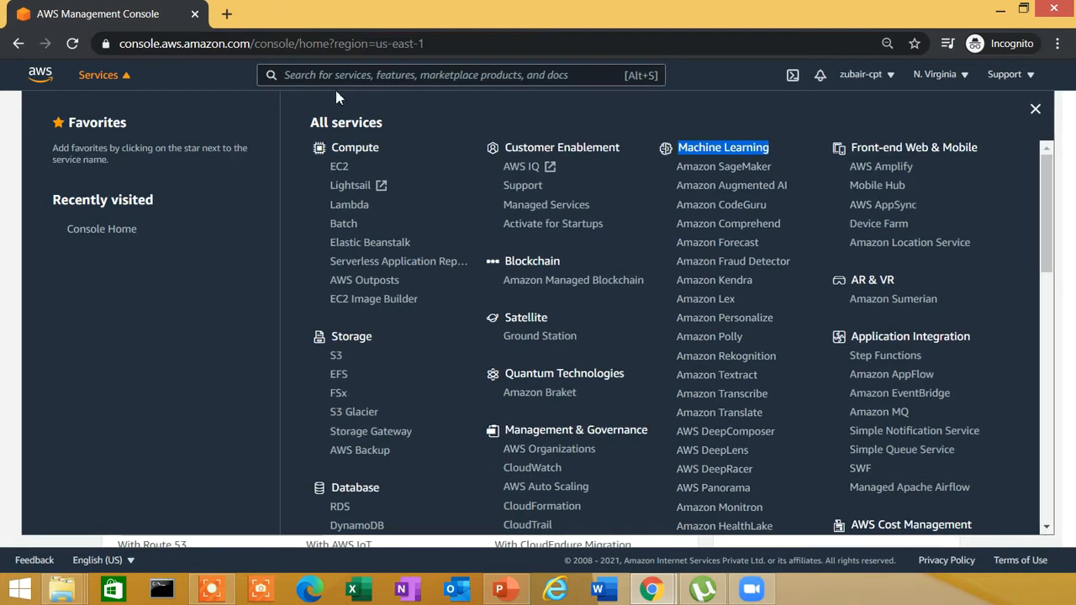
click(337, 77)
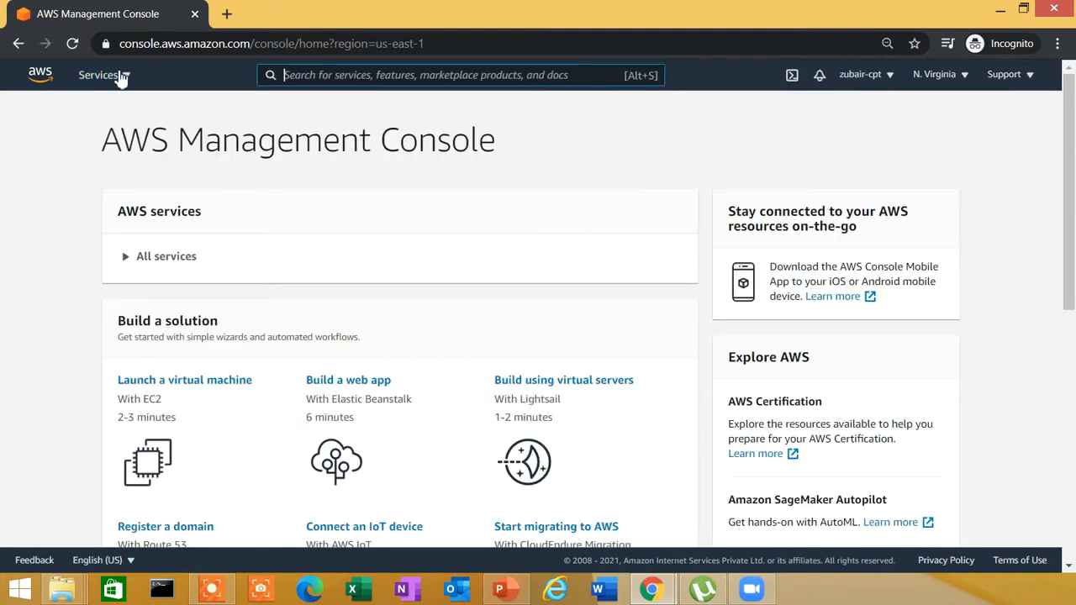
click(114, 74)
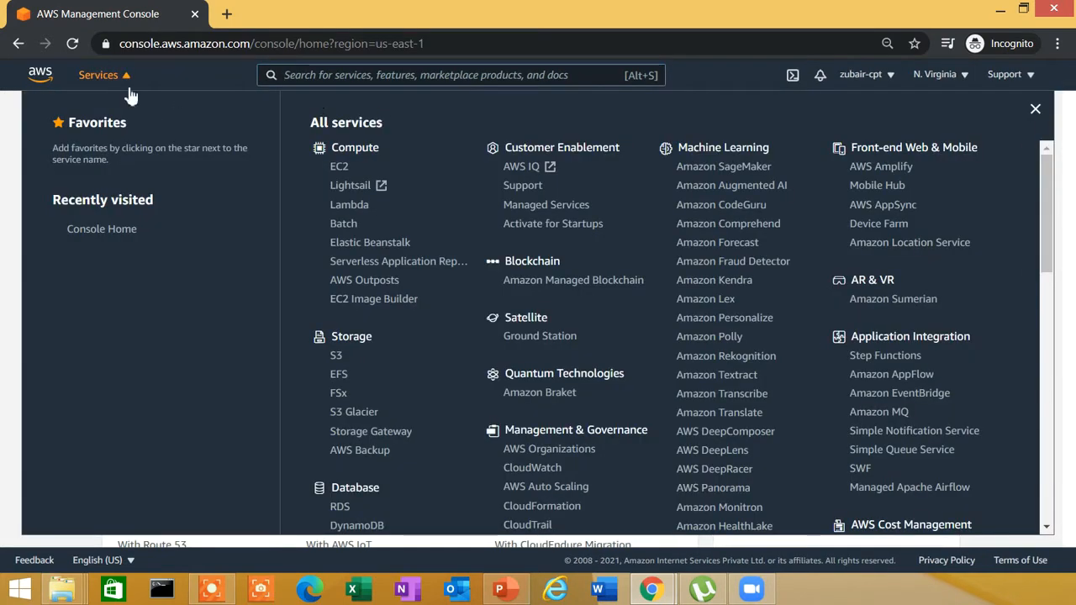
Step: Search the console for 'ec2', then clear the search to leave it empty
click(317, 78)
text(ec2)
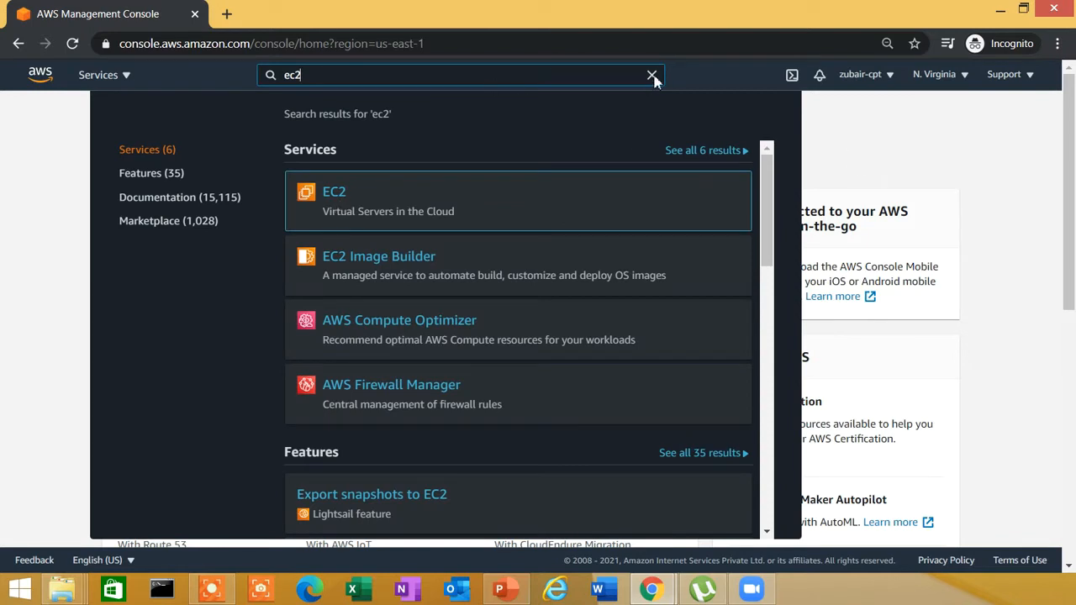
click(870, 144)
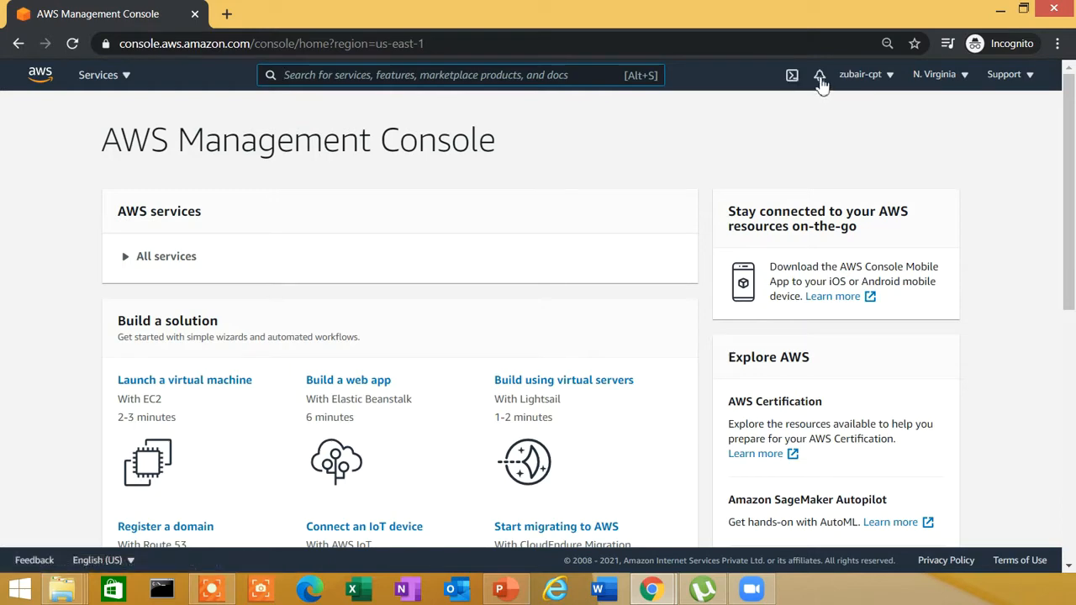
Step: Open the Personal Health Dashboard Event log from the notifications bell
scroll(583, 134, down, 4)
scroll(589, 138, up, 4)
click(822, 78)
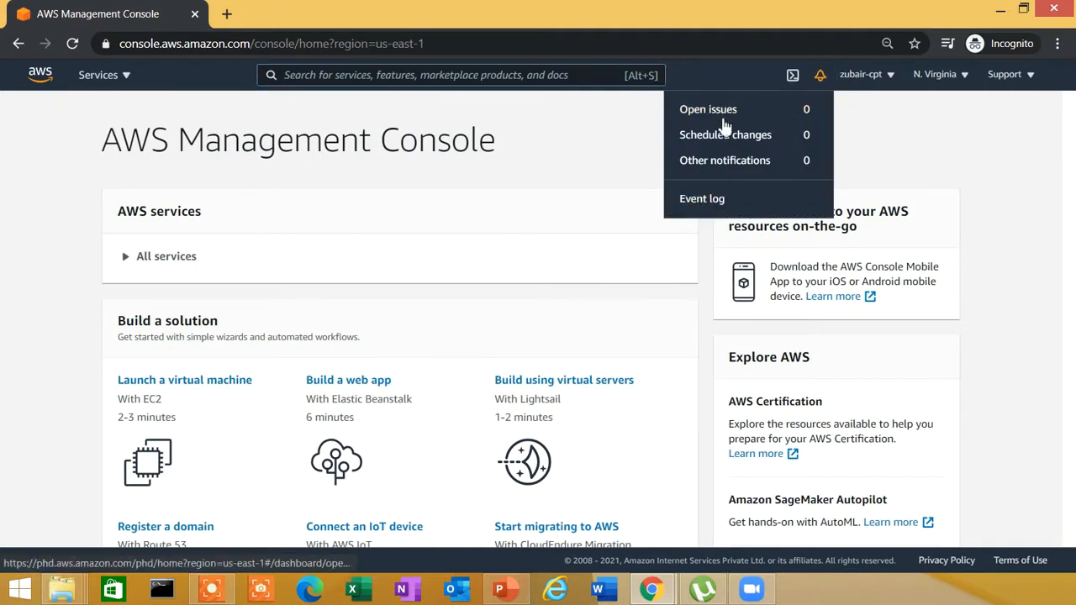
click(707, 199)
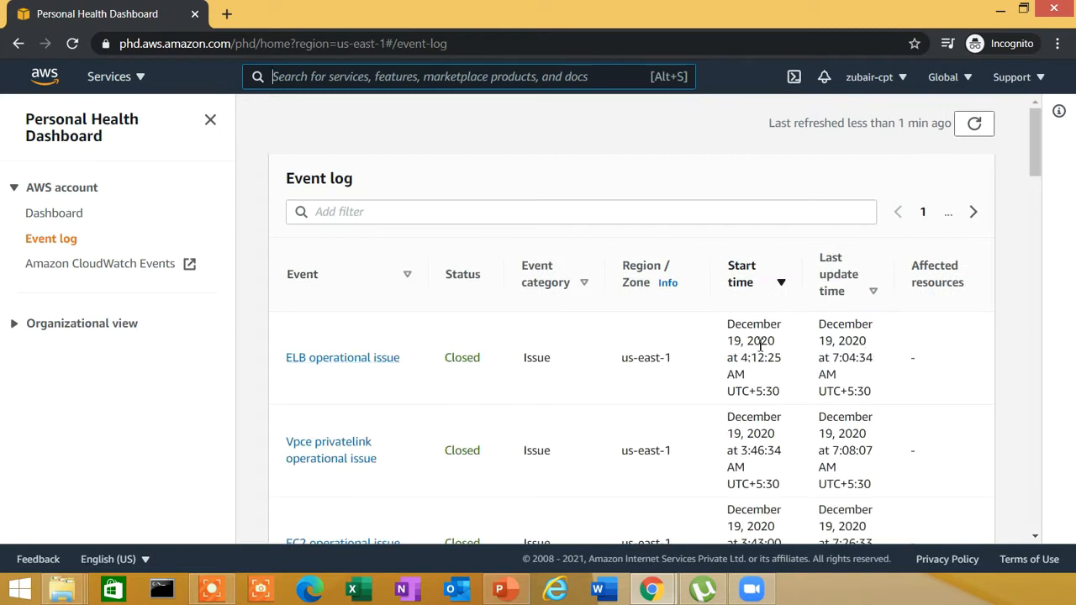
scroll(773, 366, down, 2)
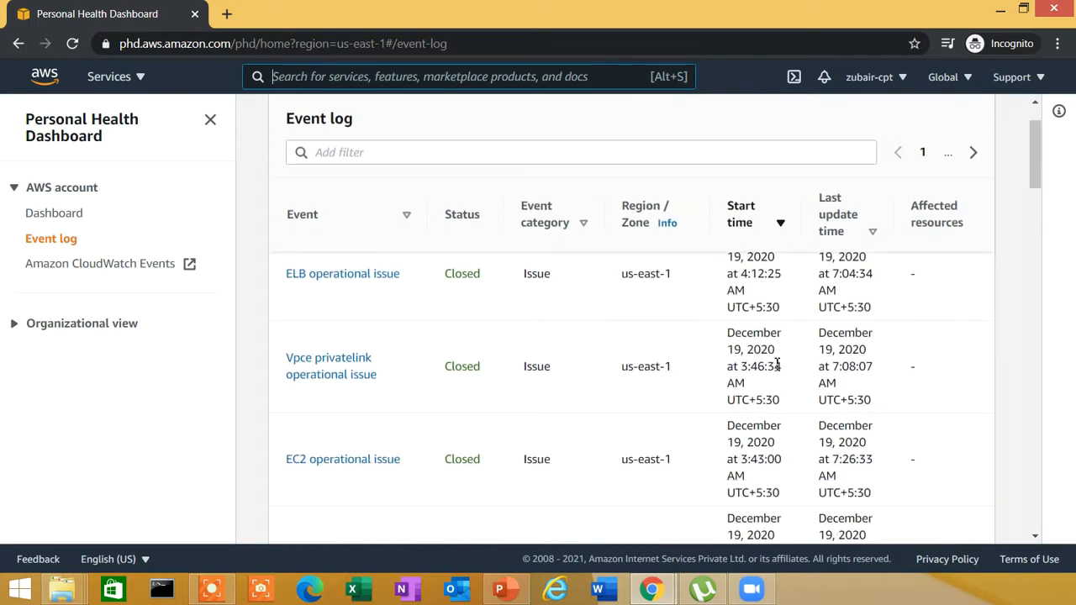
scroll(778, 364, up, 2)
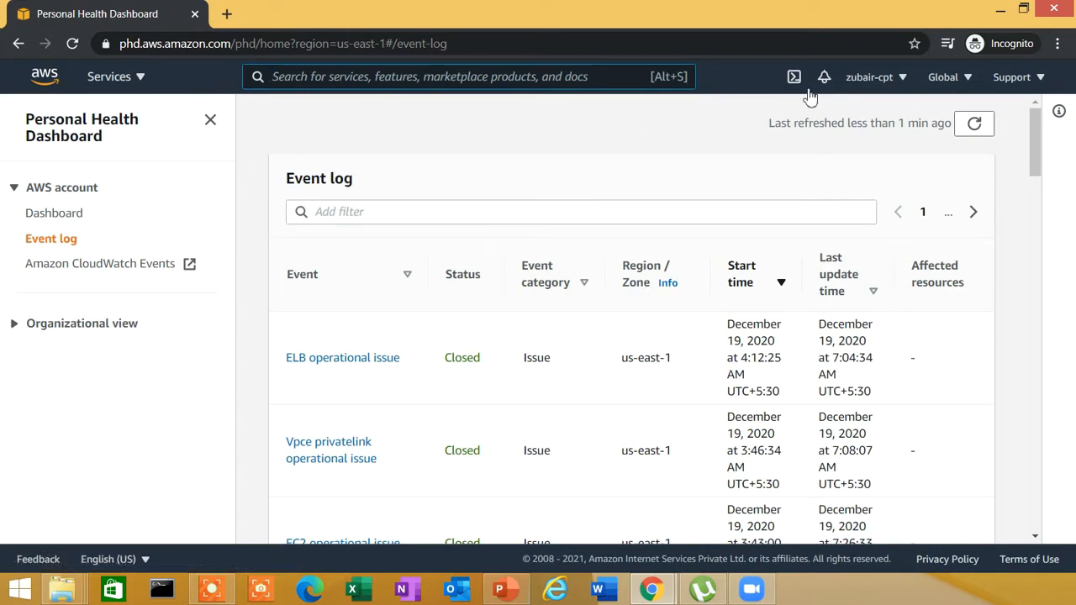
Step: Open the account menu to view the account number, then close it
click(882, 78)
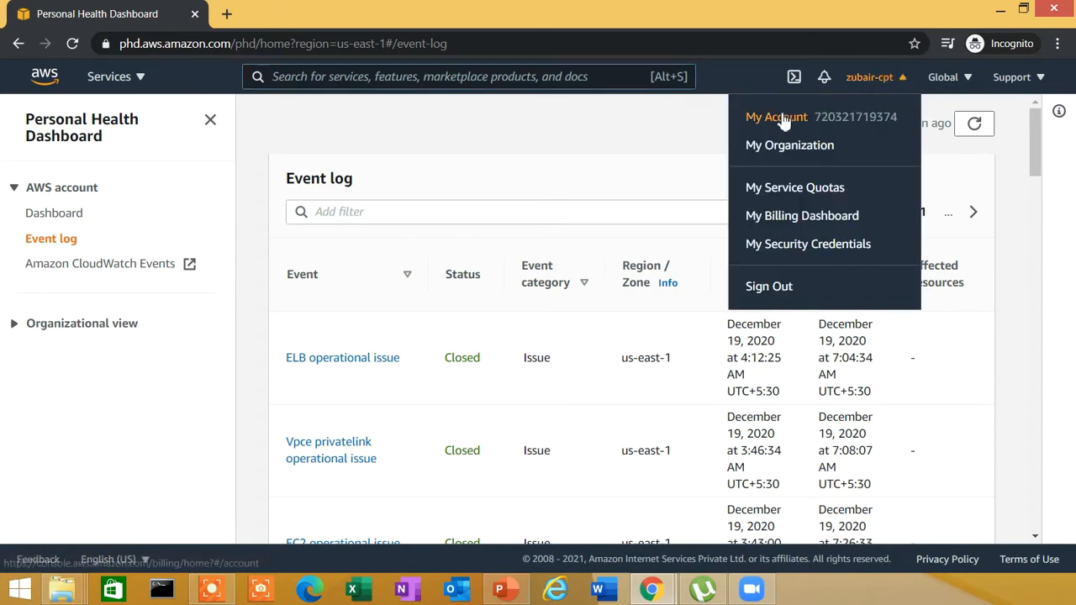
drag(900, 117, 817, 117)
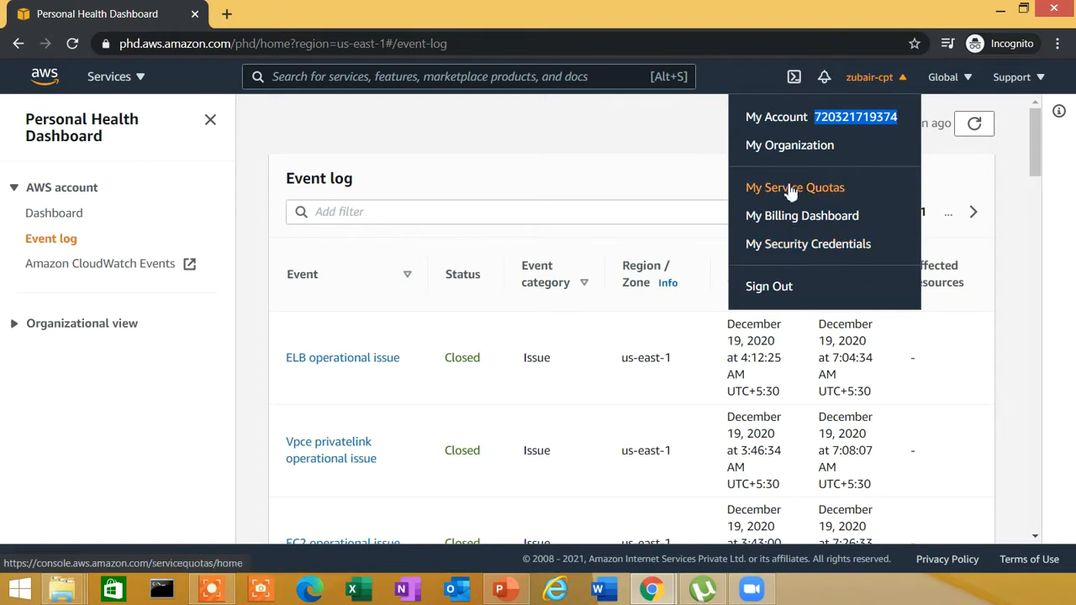
click(692, 151)
Step: Check the region list, then close the Personal Health Dashboard side panel
click(942, 83)
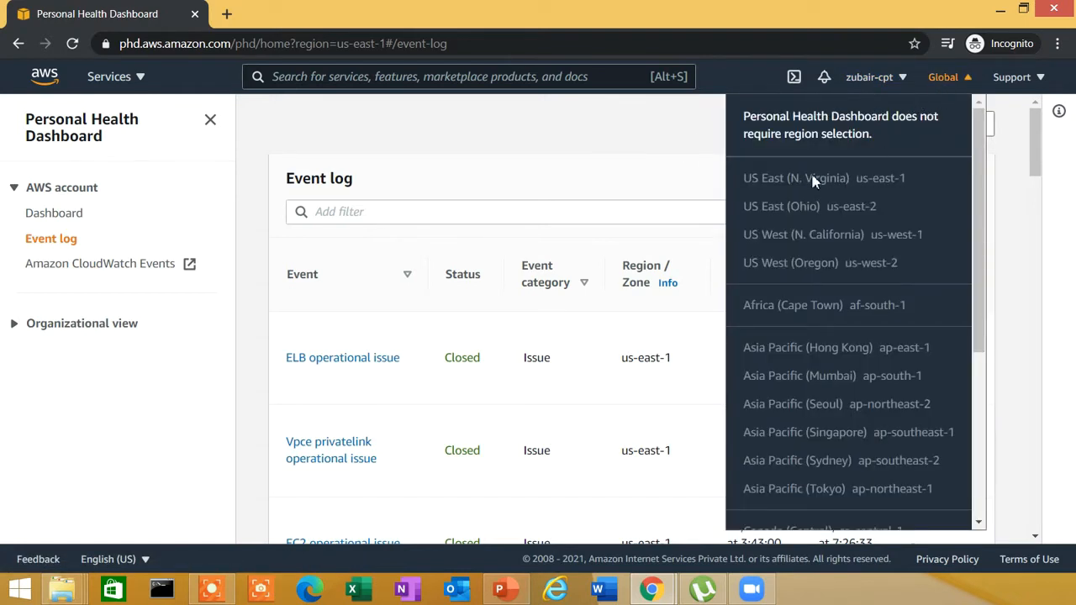
click(537, 122)
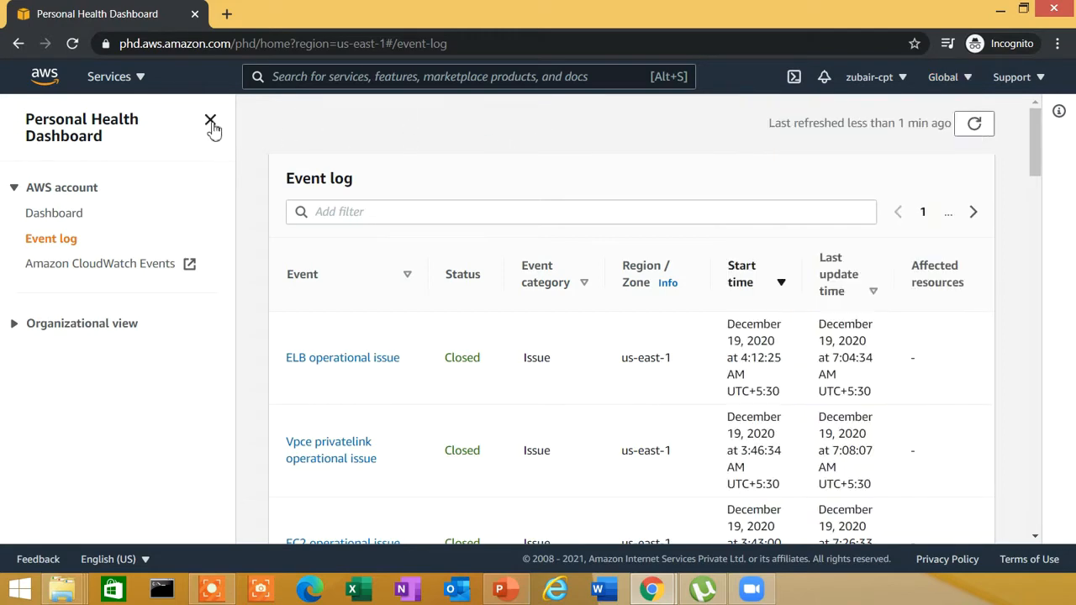
click(211, 119)
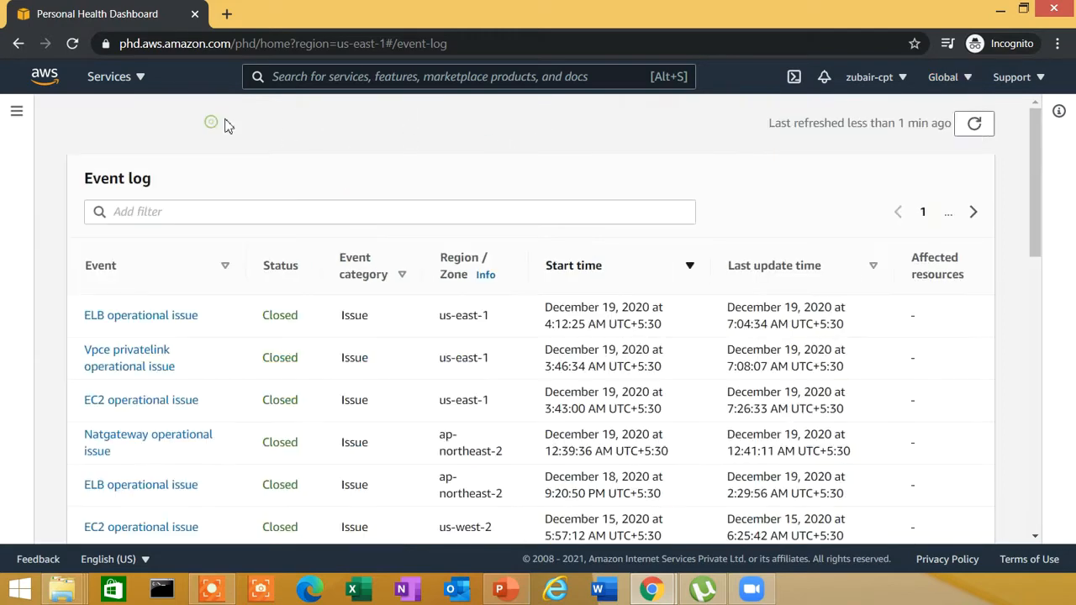
Step: Return to the console home, briefly view Services, and open the region list
click(46, 76)
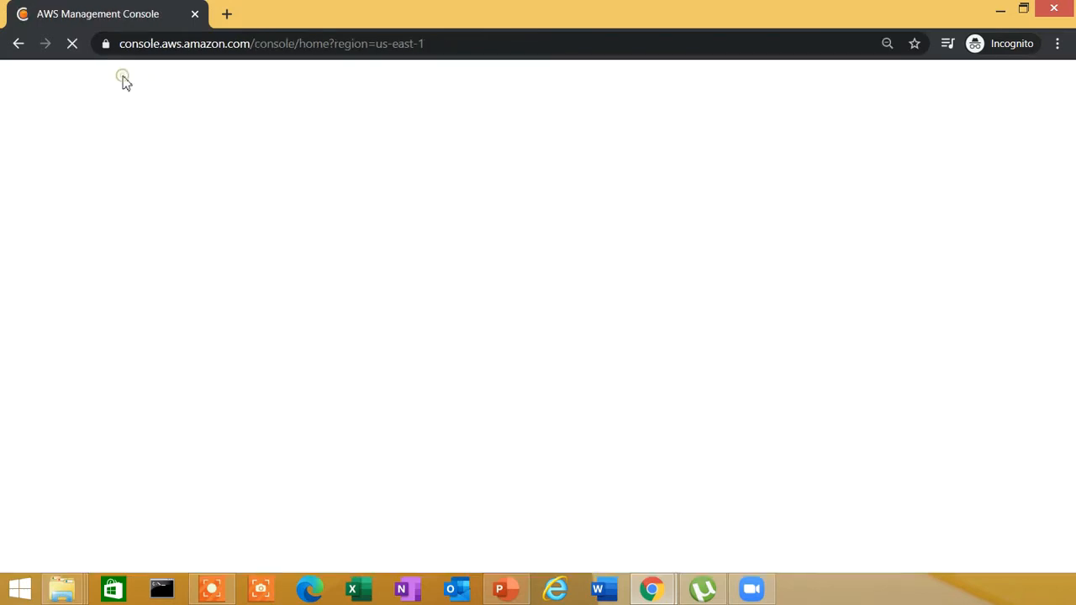
click(124, 76)
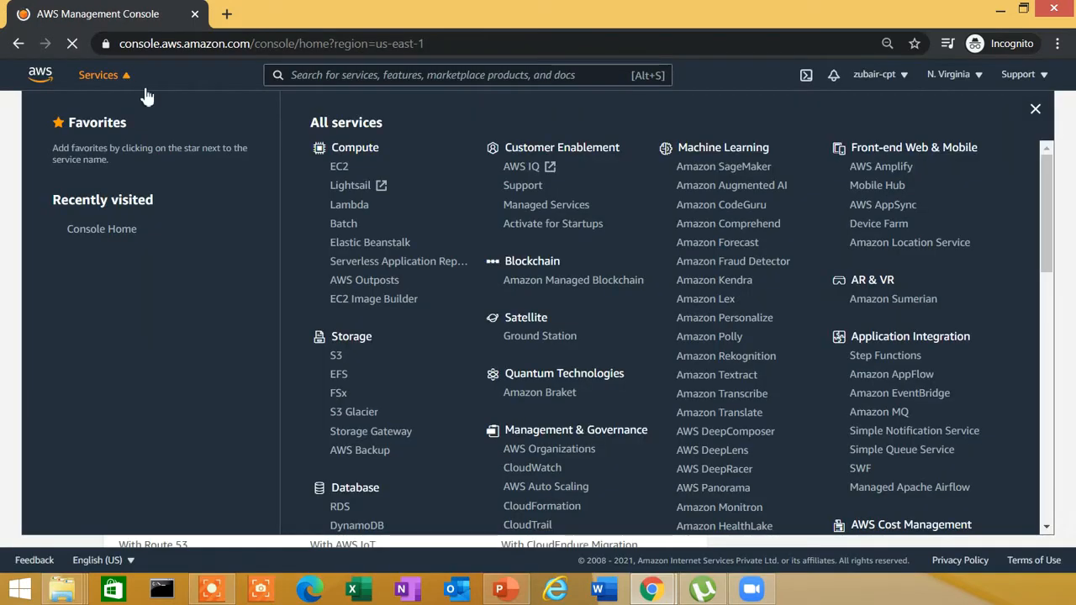
click(1021, 112)
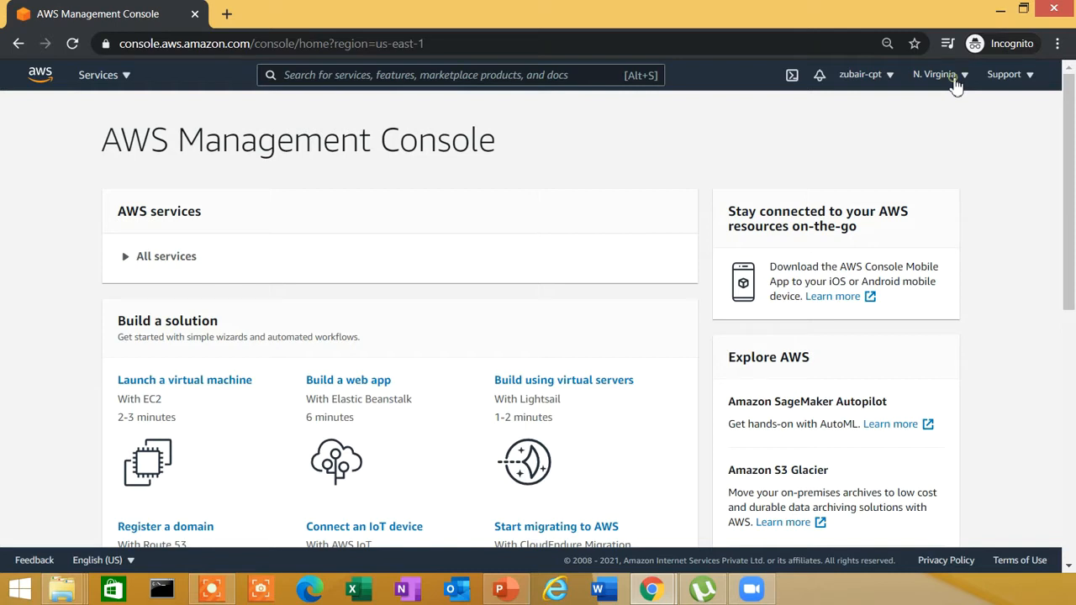
click(941, 76)
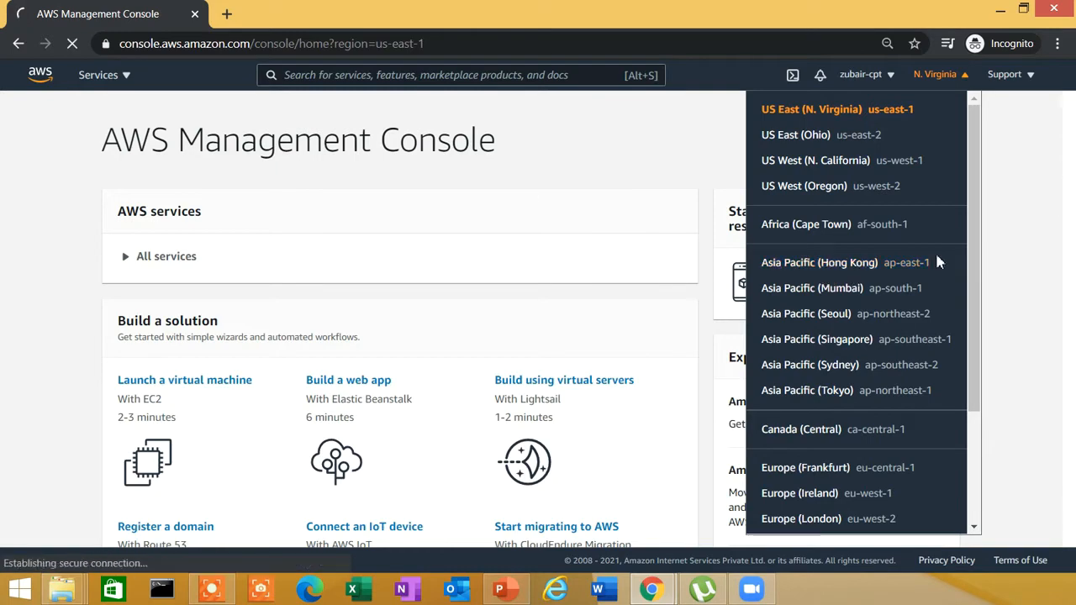
Step: Try Asia Pacific (Hong Kong), then switch the region to Europe (Frankfurt, eu-central-1)
click(866, 265)
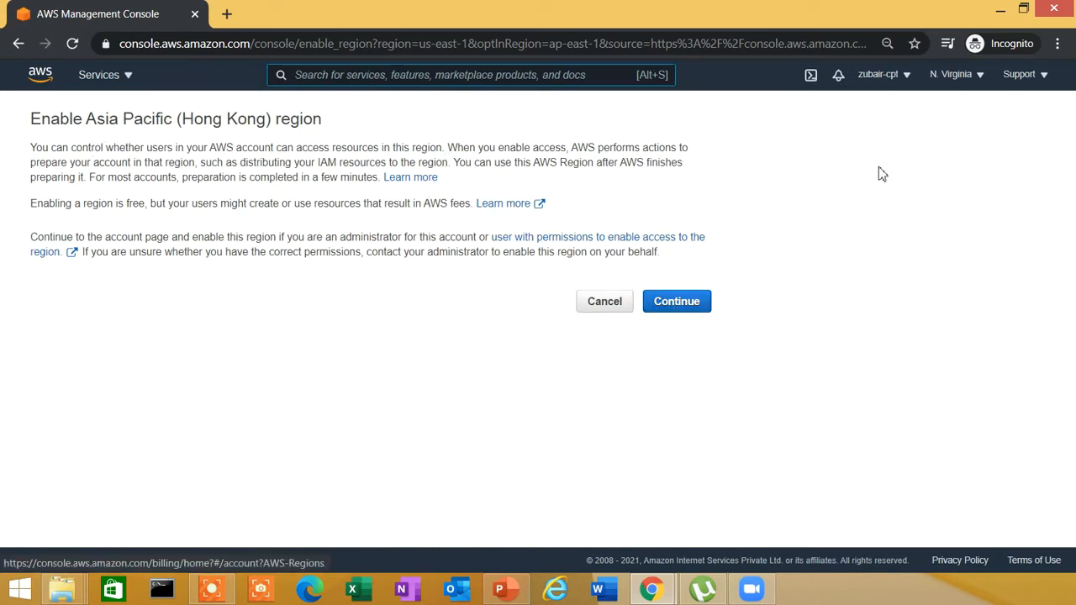
click(955, 79)
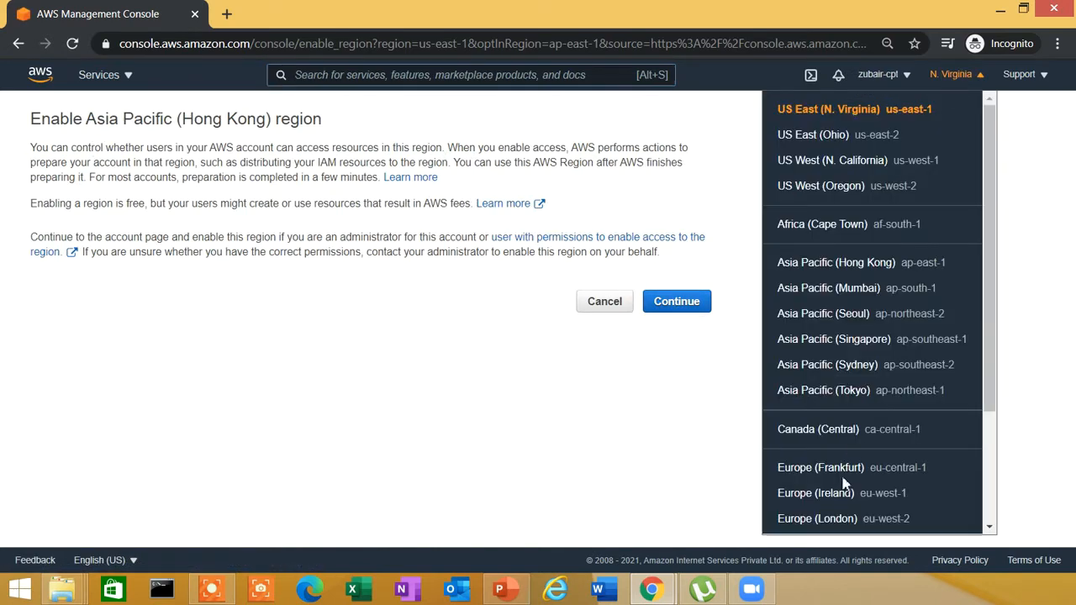
click(795, 473)
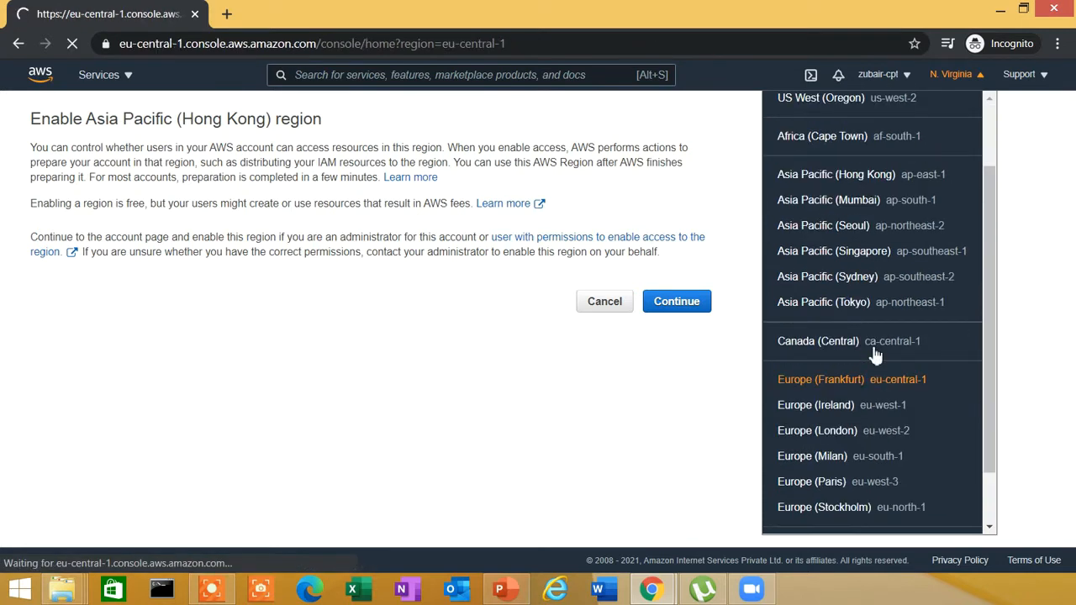
scroll(879, 370, down, 1)
scroll(889, 412, up, 3)
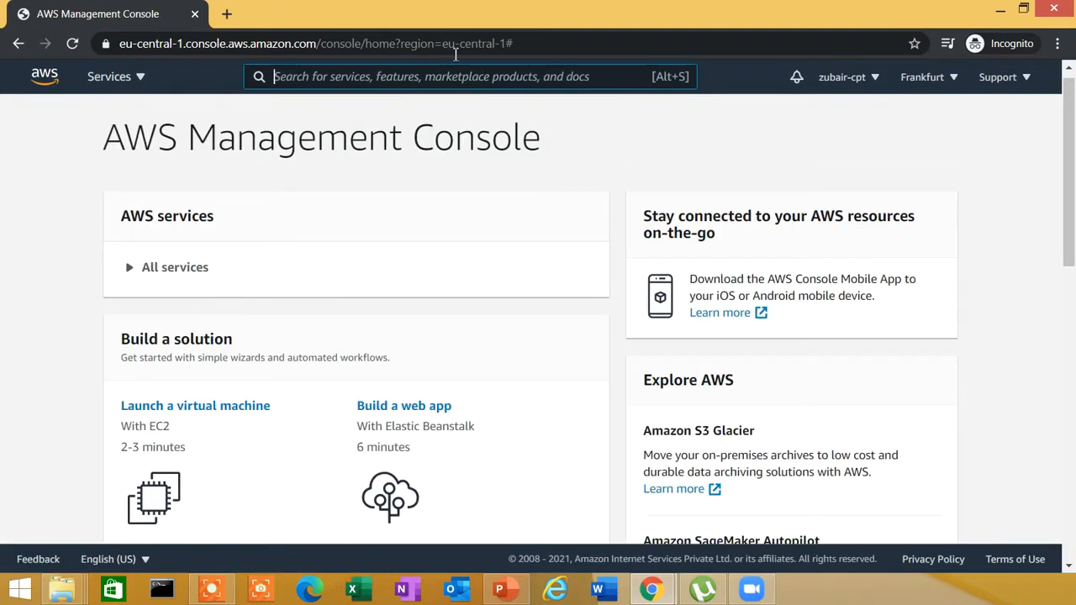
drag(494, 44, 180, 48)
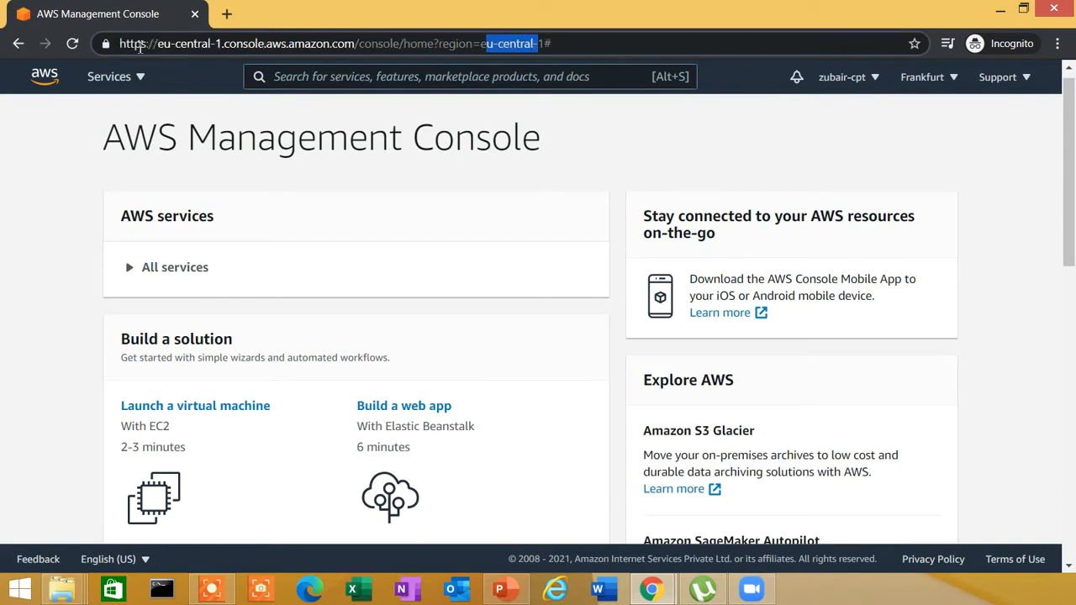
drag(155, 45, 217, 46)
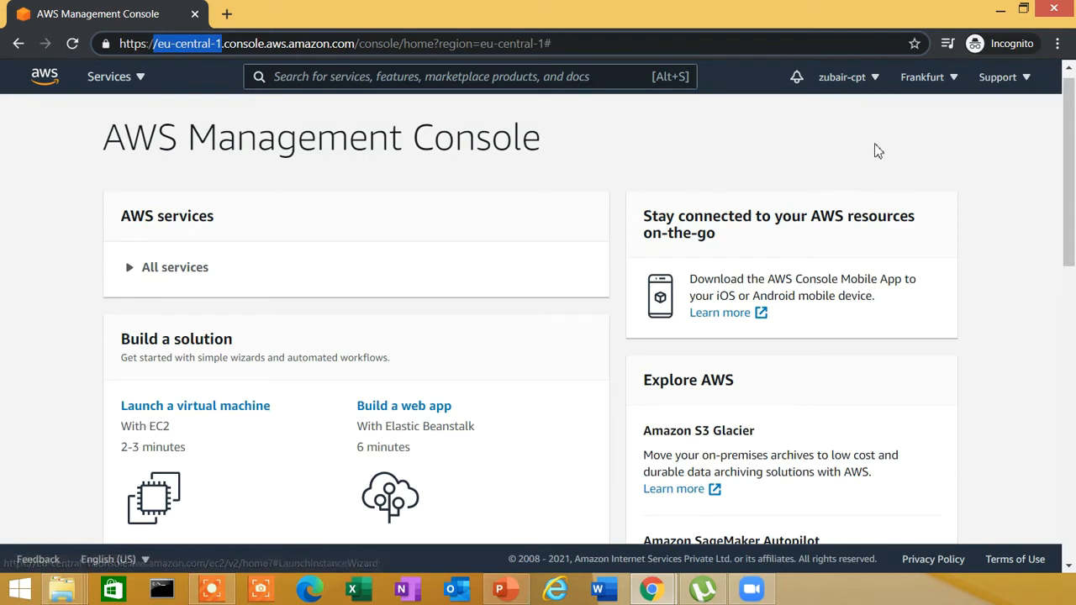
click(1004, 81)
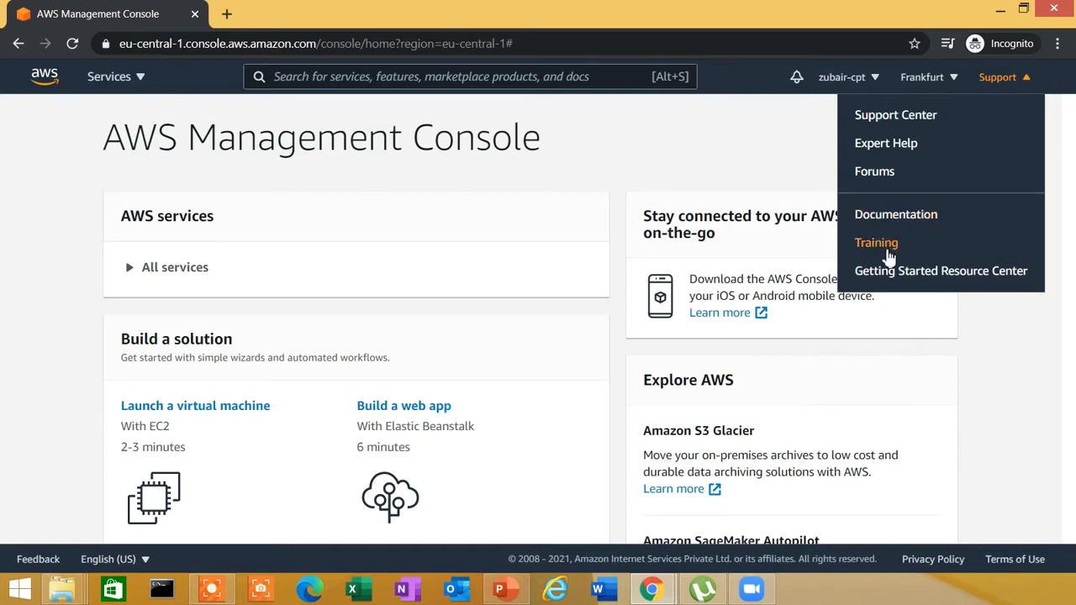
click(685, 159)
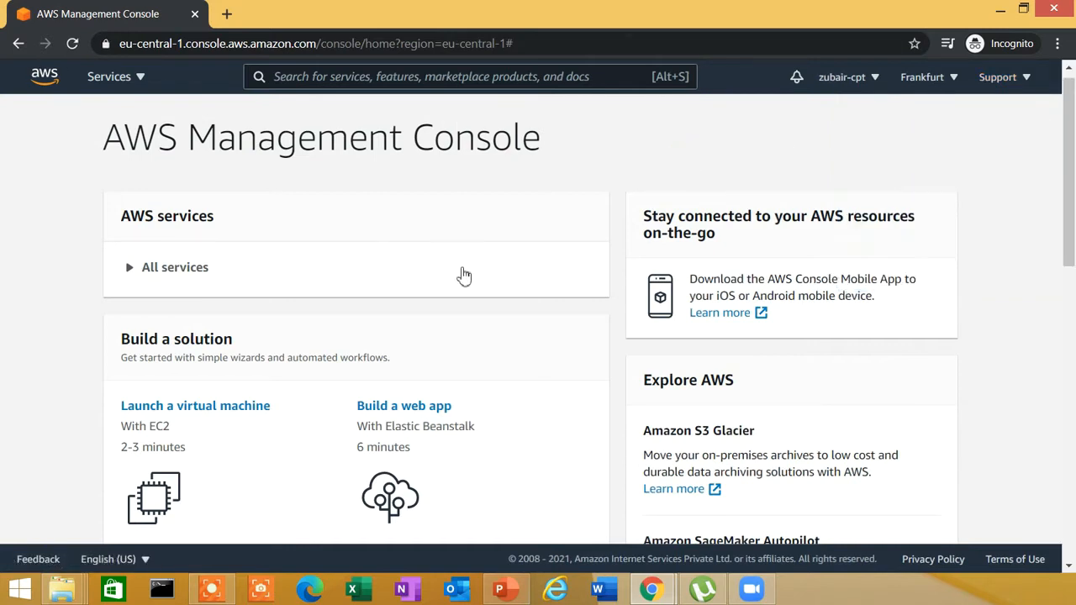
click(49, 81)
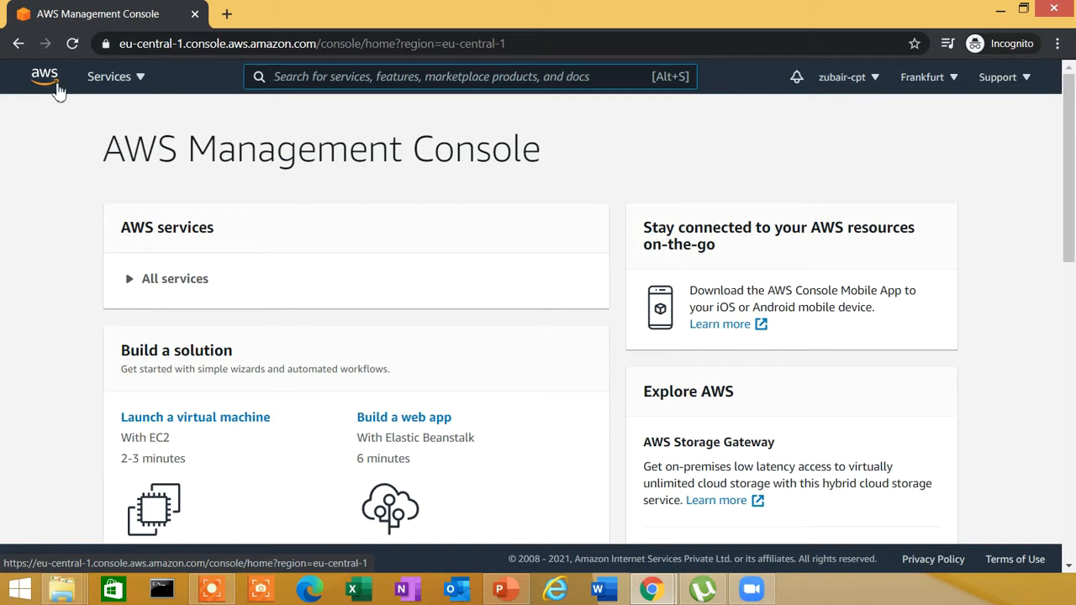
Step: From the console home, browse the All services list across Compute, Storage, Database and Networking categories
click(53, 88)
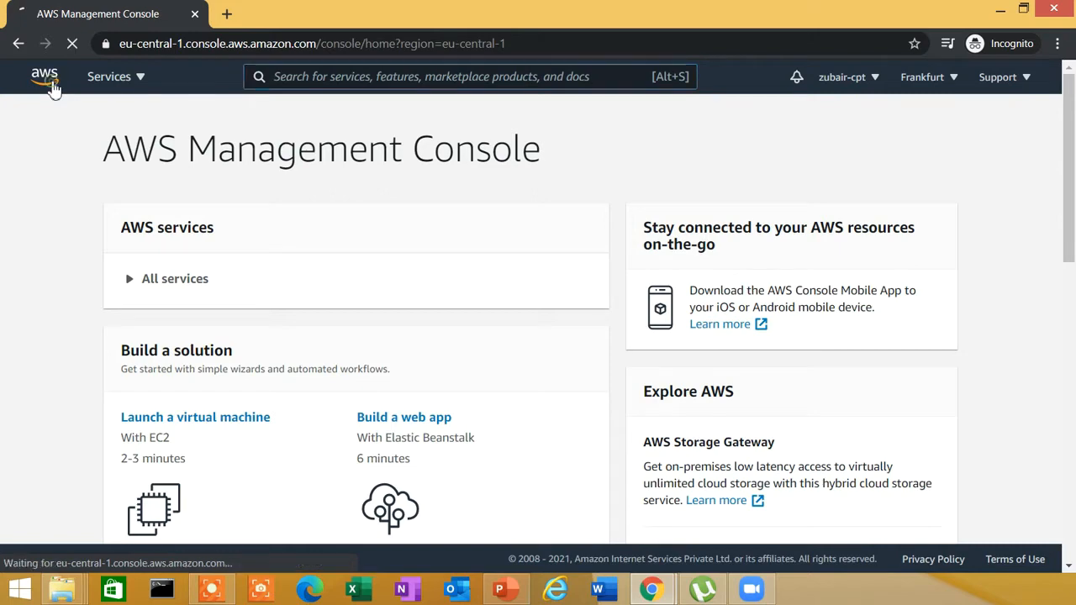
click(120, 81)
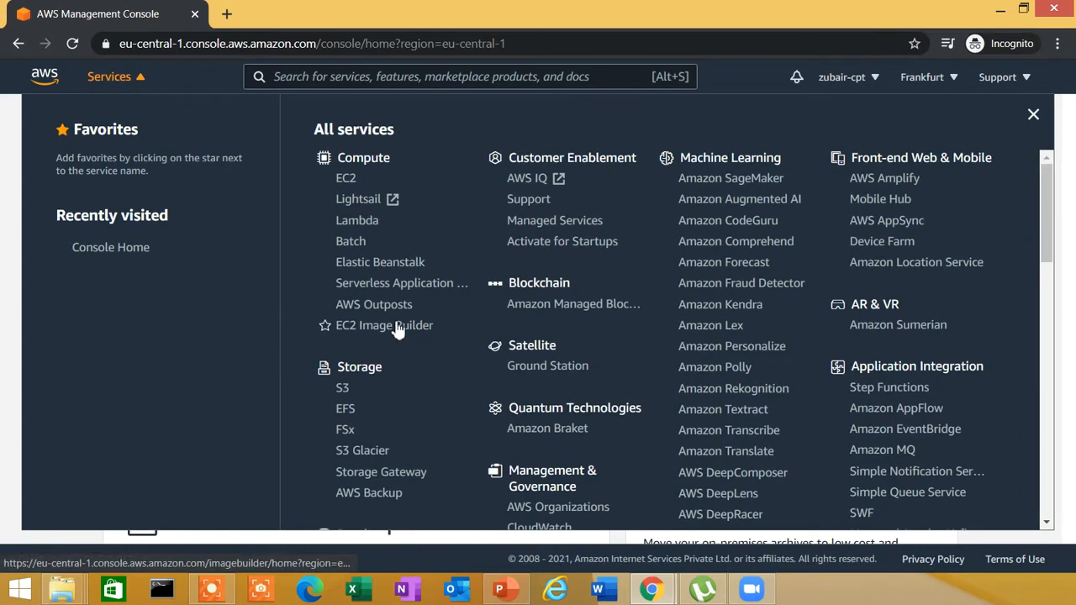
scroll(656, 313, down, 3)
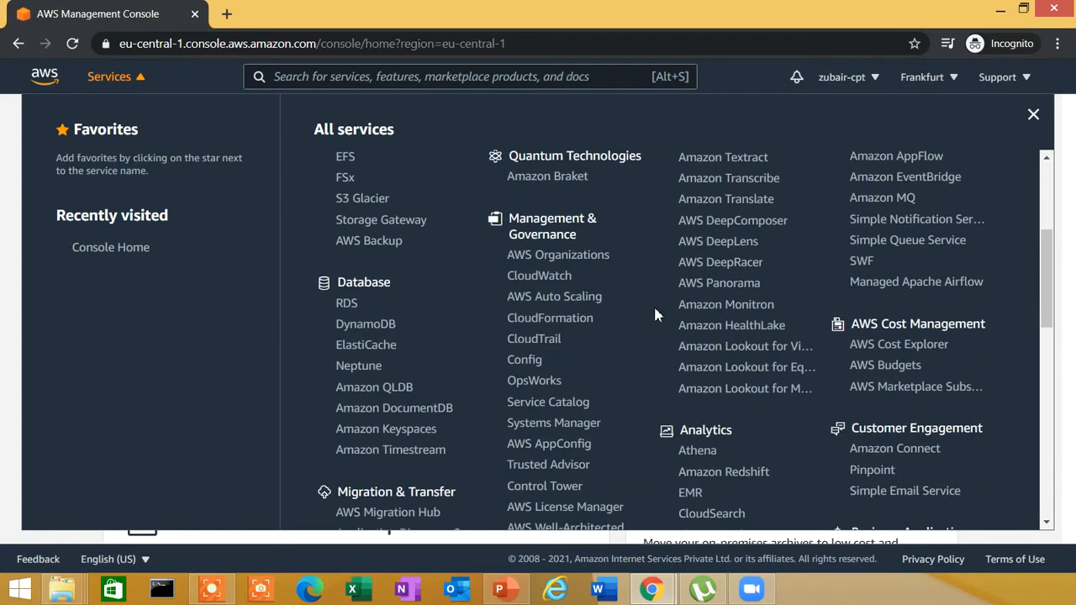
scroll(655, 311, down, 3)
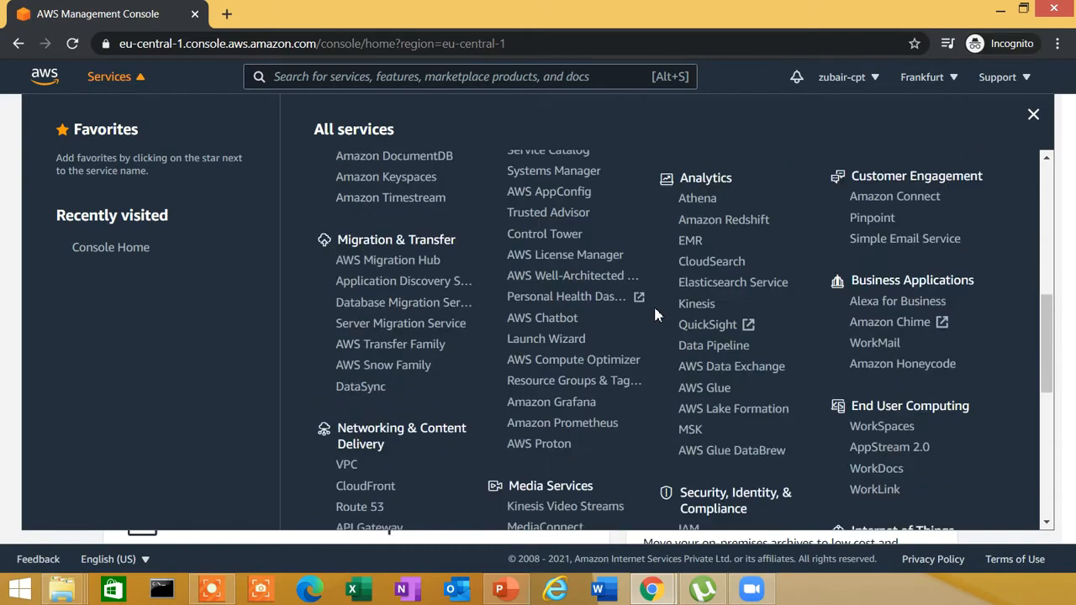
scroll(655, 310, down, 4)
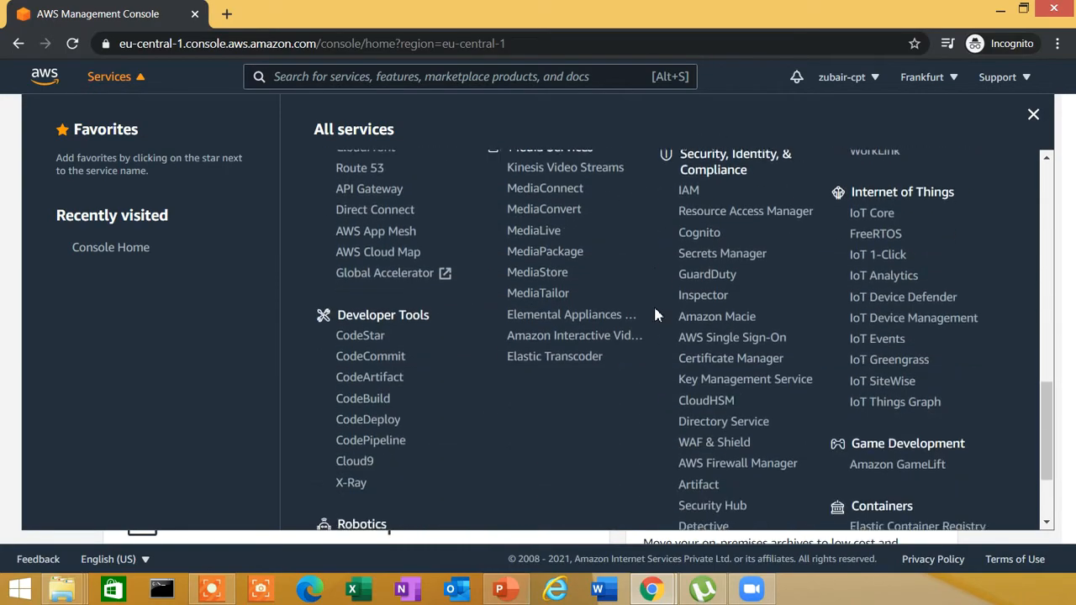
scroll(657, 315, down, 2)
scroll(655, 315, up, 8)
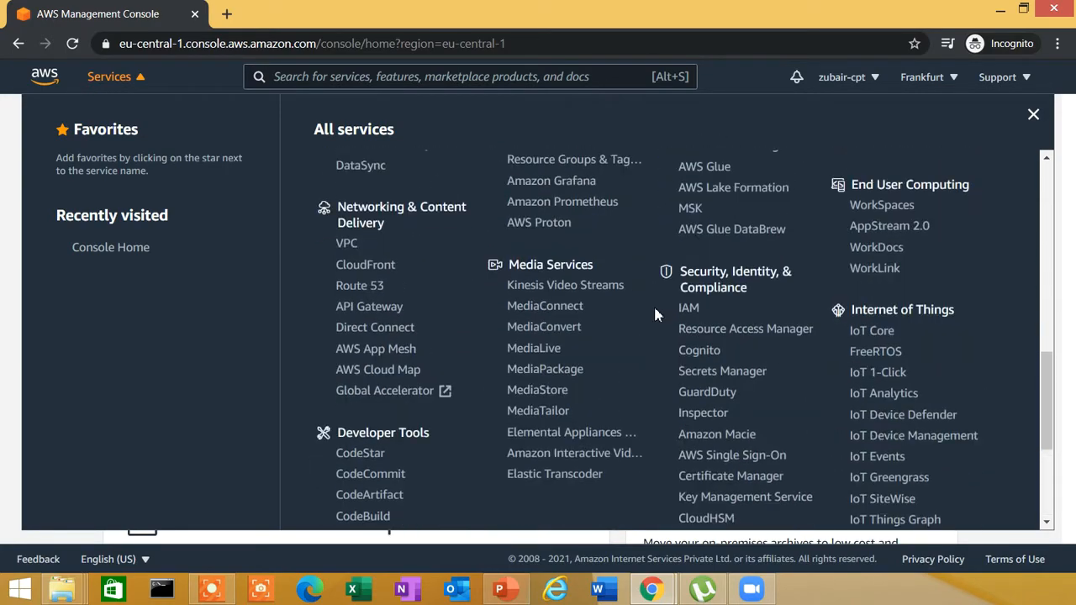
scroll(655, 313, up, 4)
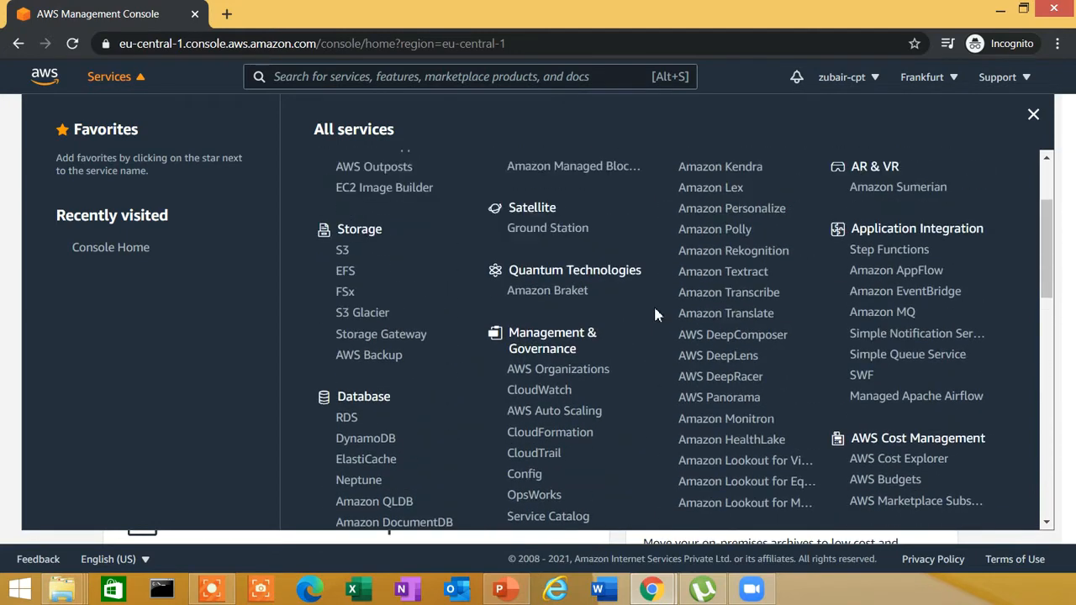
scroll(656, 315, up, 2)
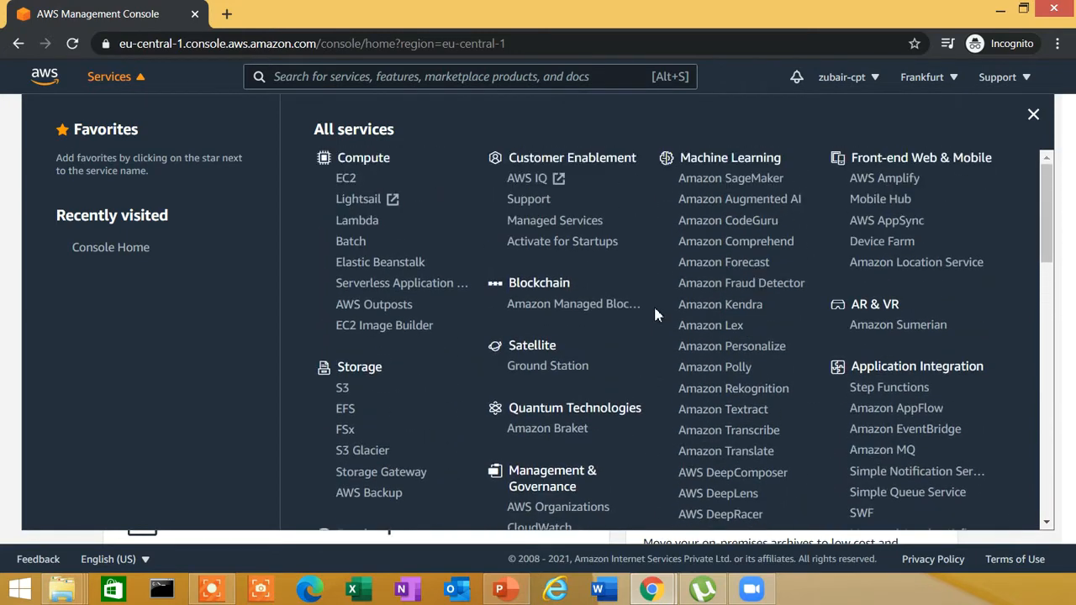
scroll(673, 252, down, 1)
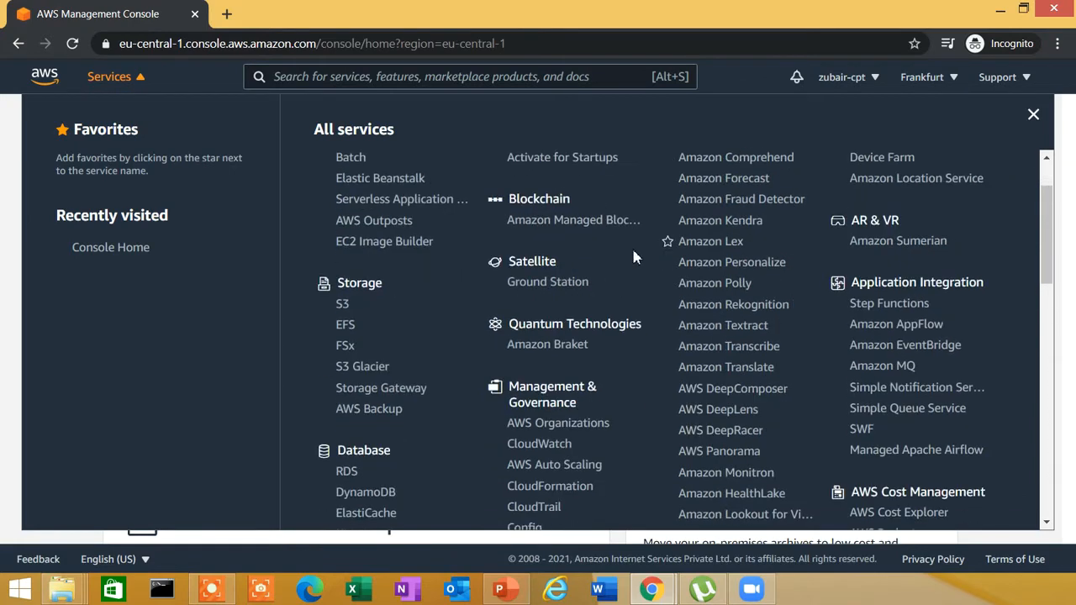
scroll(633, 258, down, 3)
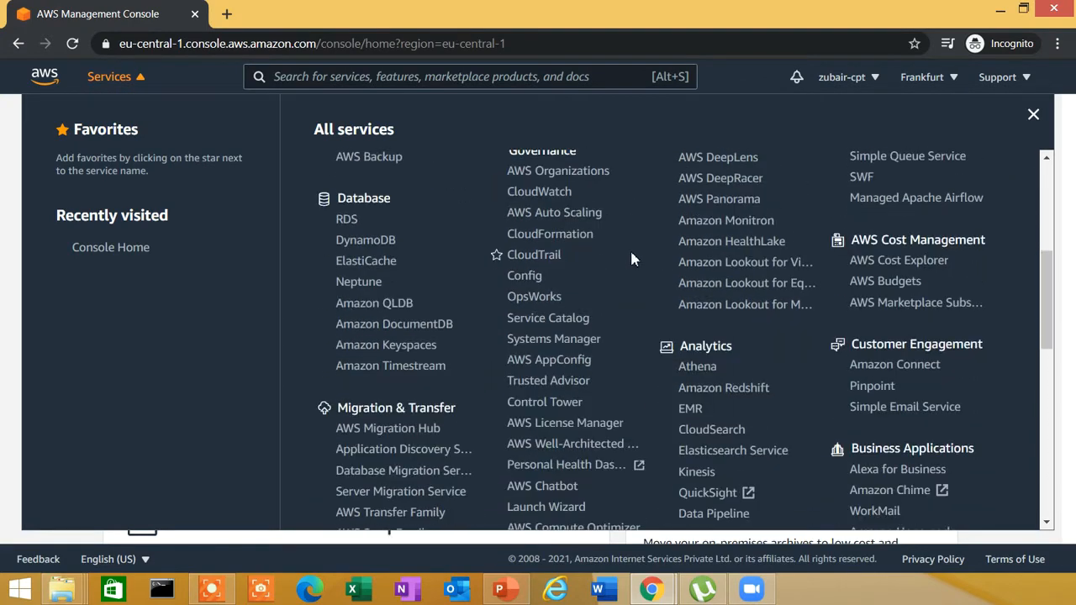
scroll(634, 259, down, 2)
scroll(543, 227, down, 1)
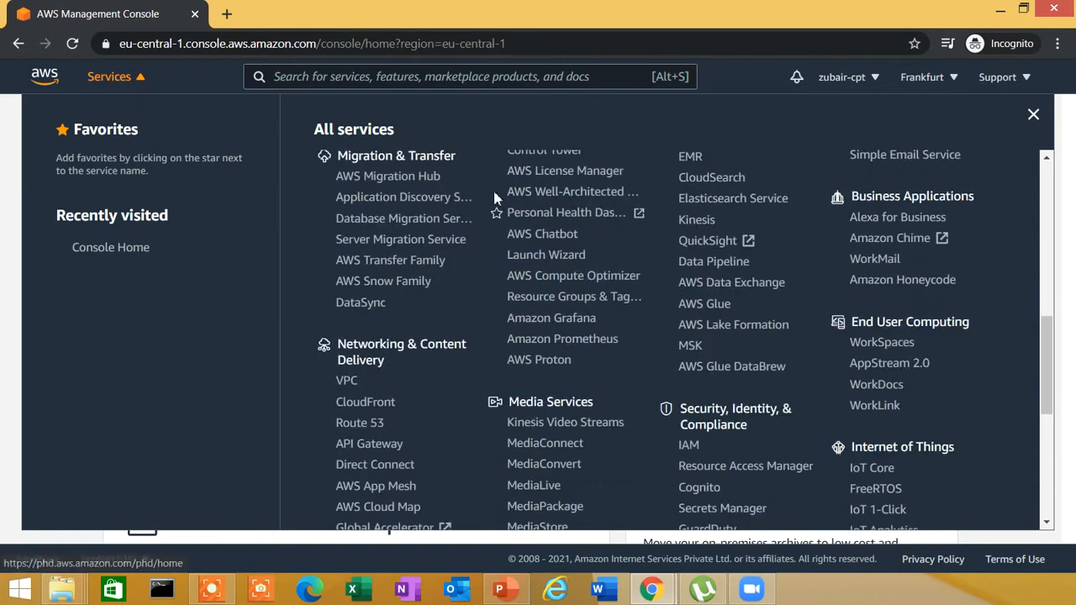
click(375, 79)
Step: Search for 'iam' and go to the IAM service dashboard
click(376, 80)
text(iam)
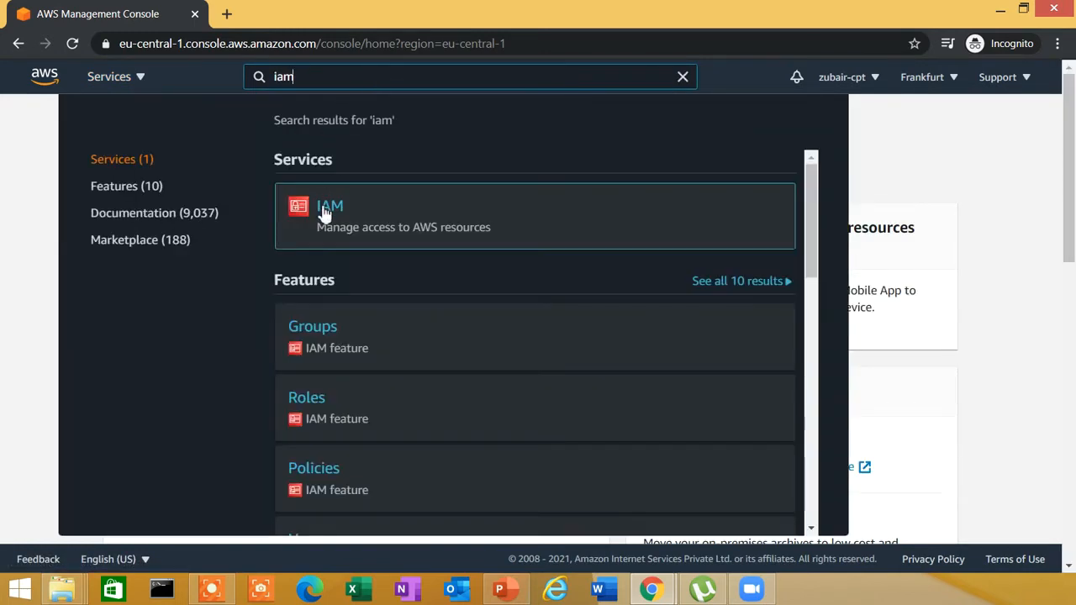
click(326, 211)
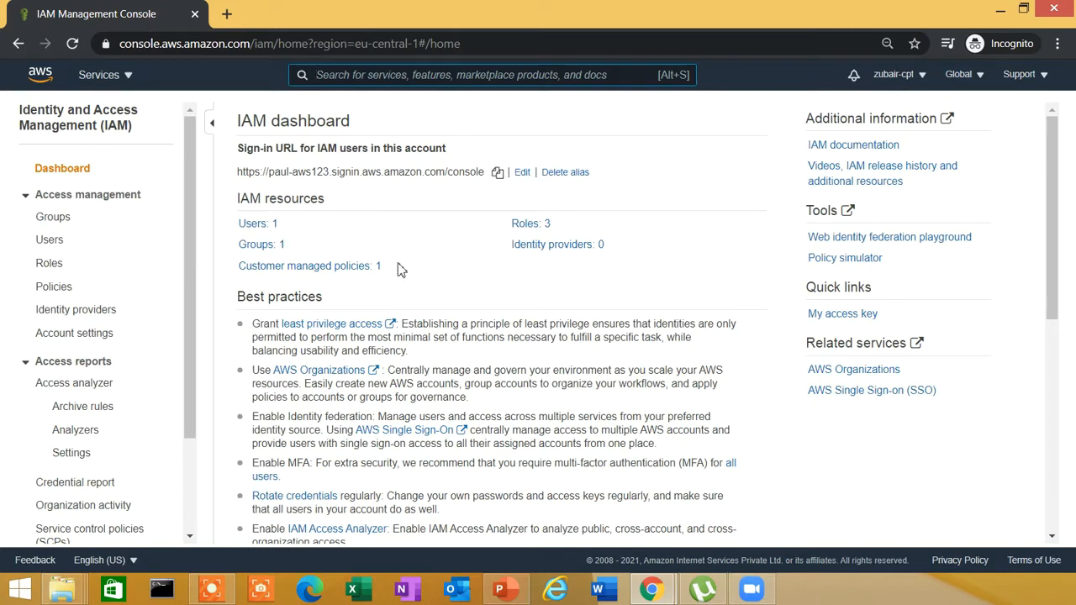
click(926, 80)
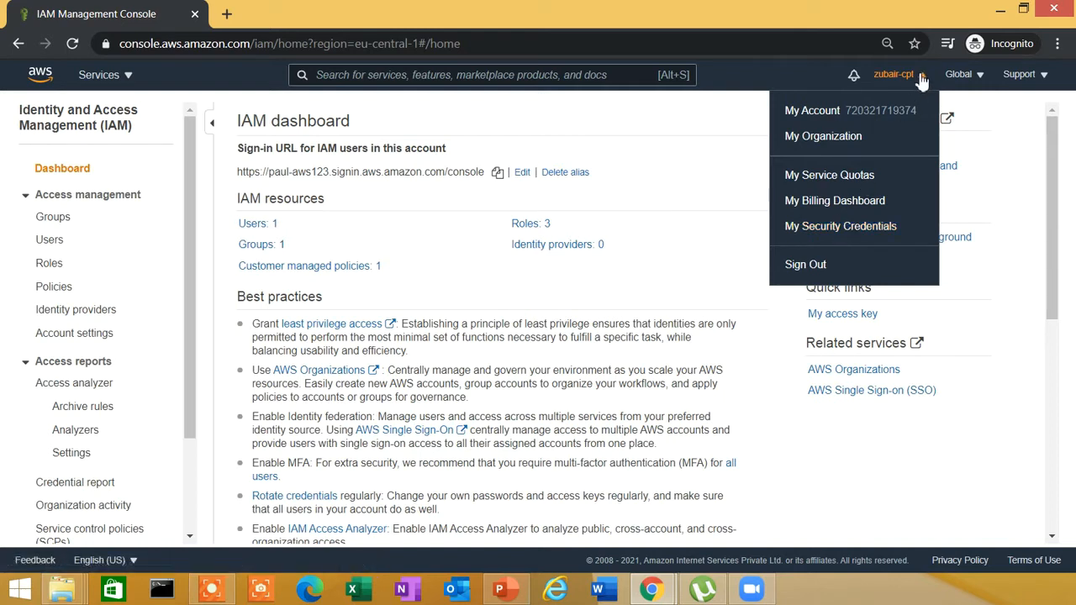
click(816, 113)
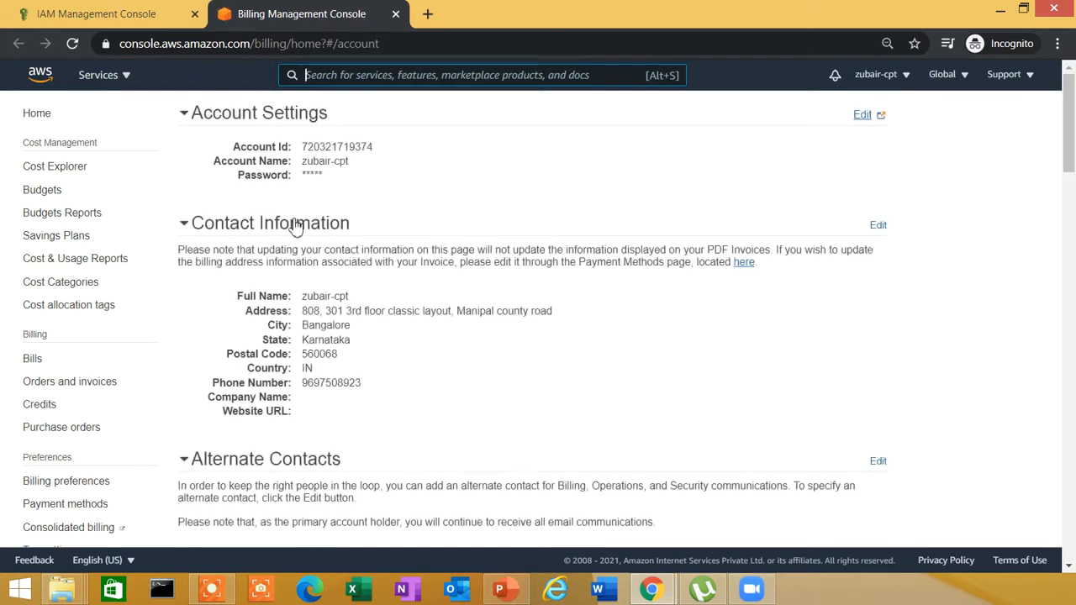
scroll(290, 213, down, 12)
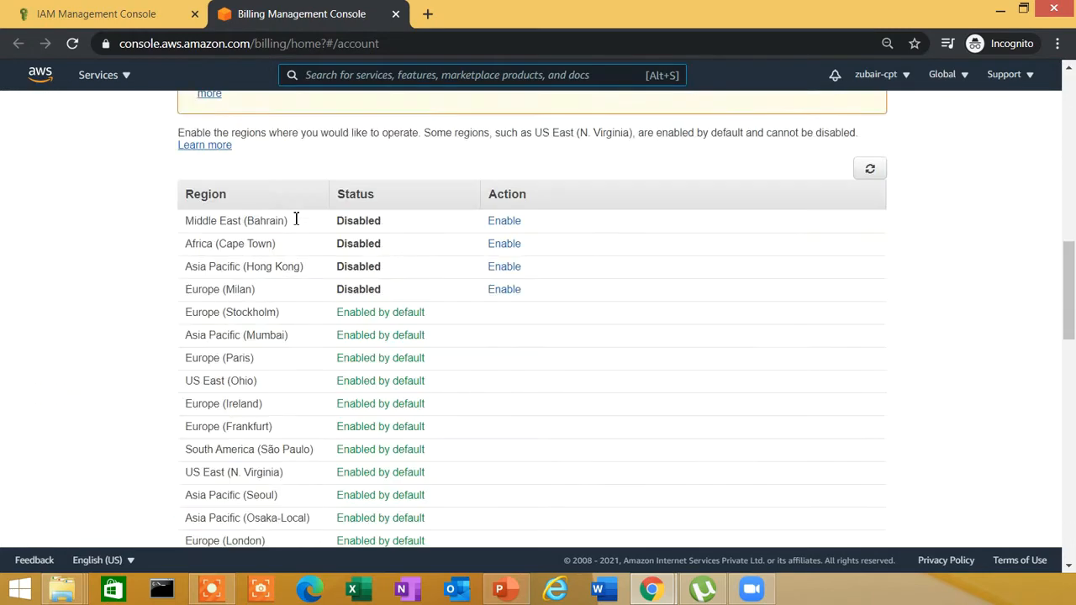
scroll(296, 219, down, 3)
scroll(296, 216, up, 2)
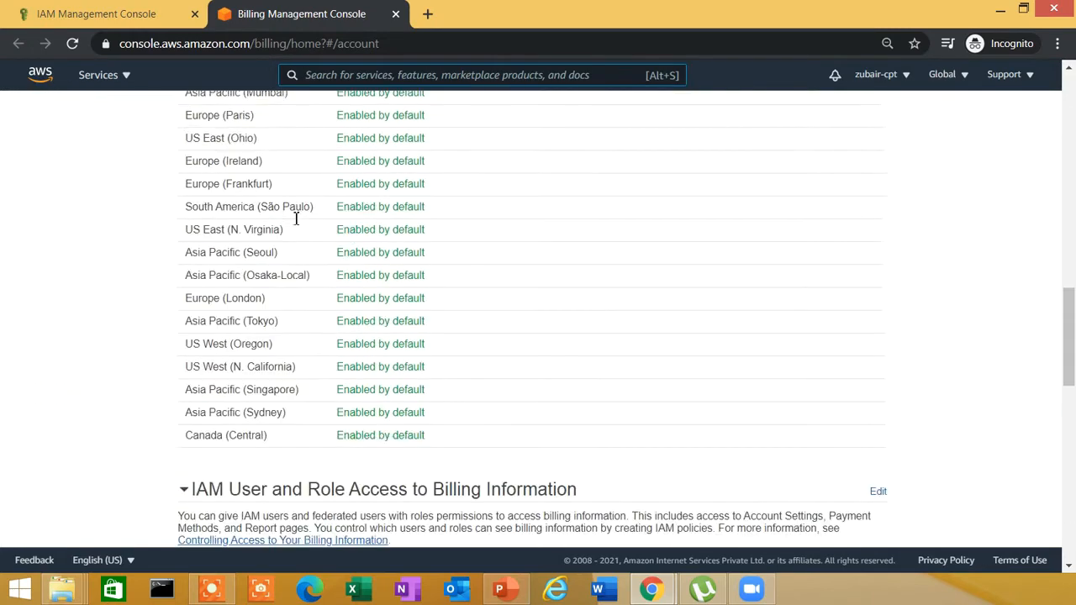
click(395, 14)
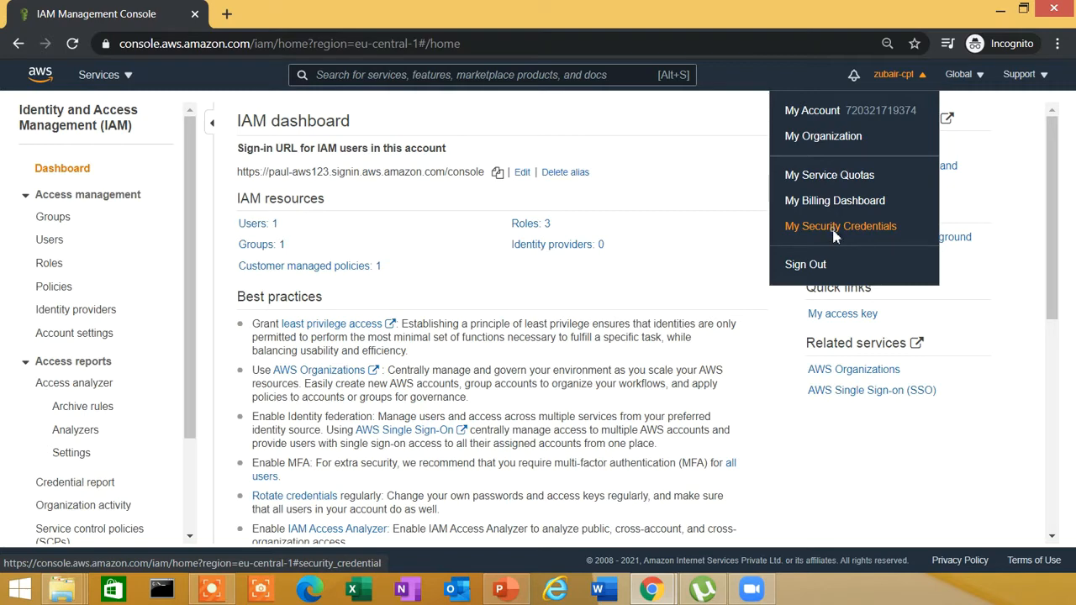
Step: Open the root account's security credentials page, try the password change link, and return
click(835, 228)
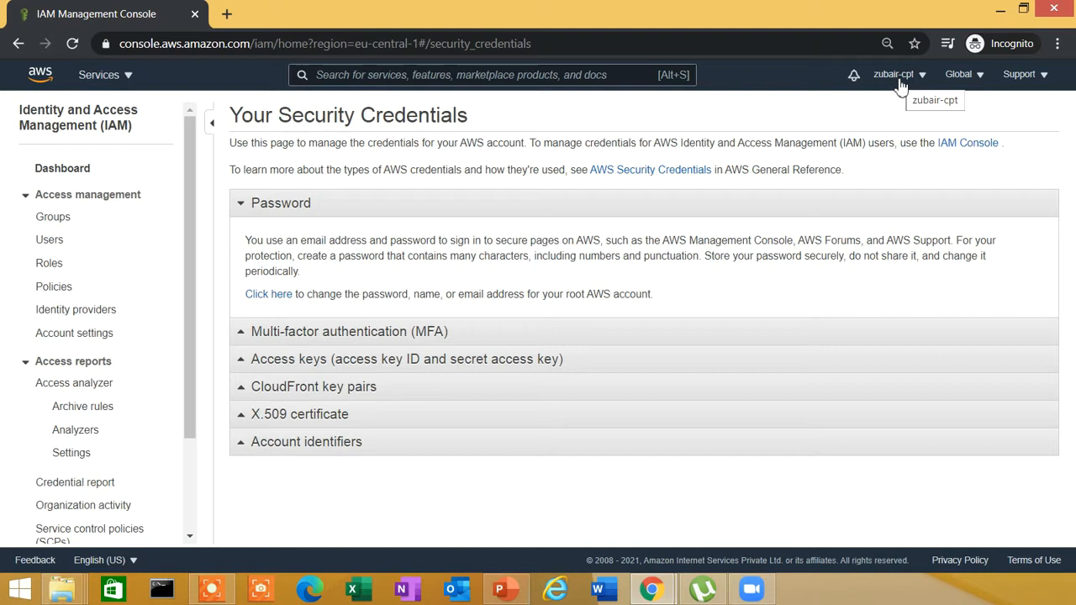
click(897, 75)
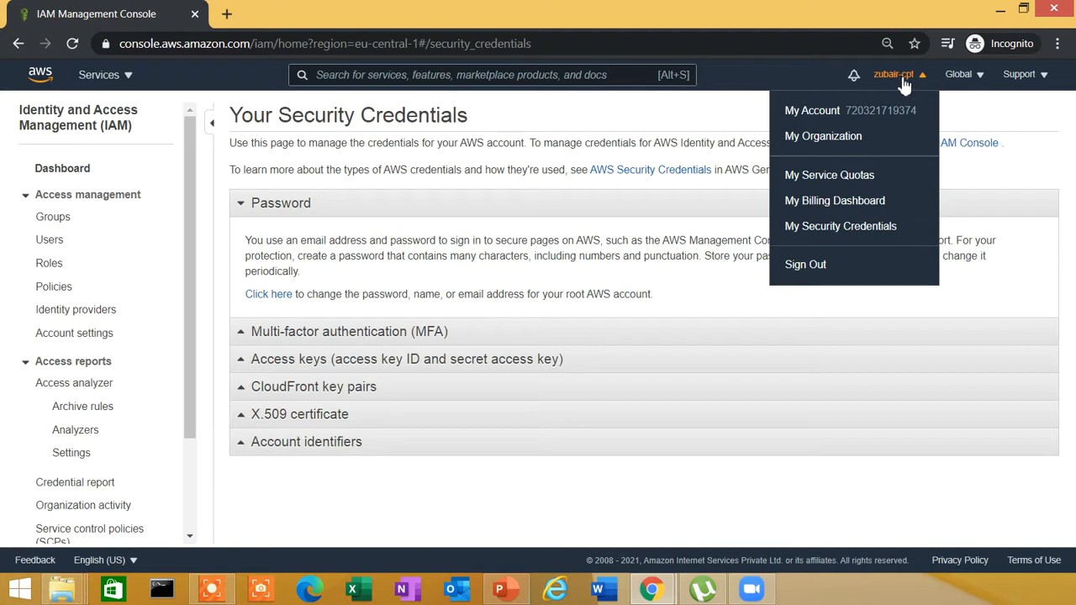
click(333, 284)
drag(266, 240, 789, 268)
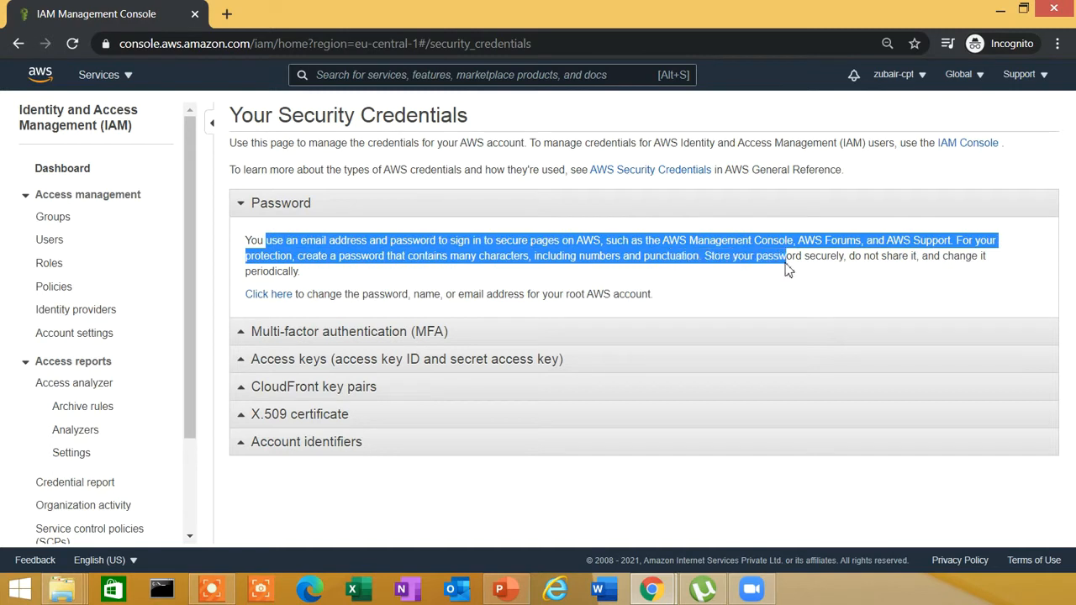
click(277, 294)
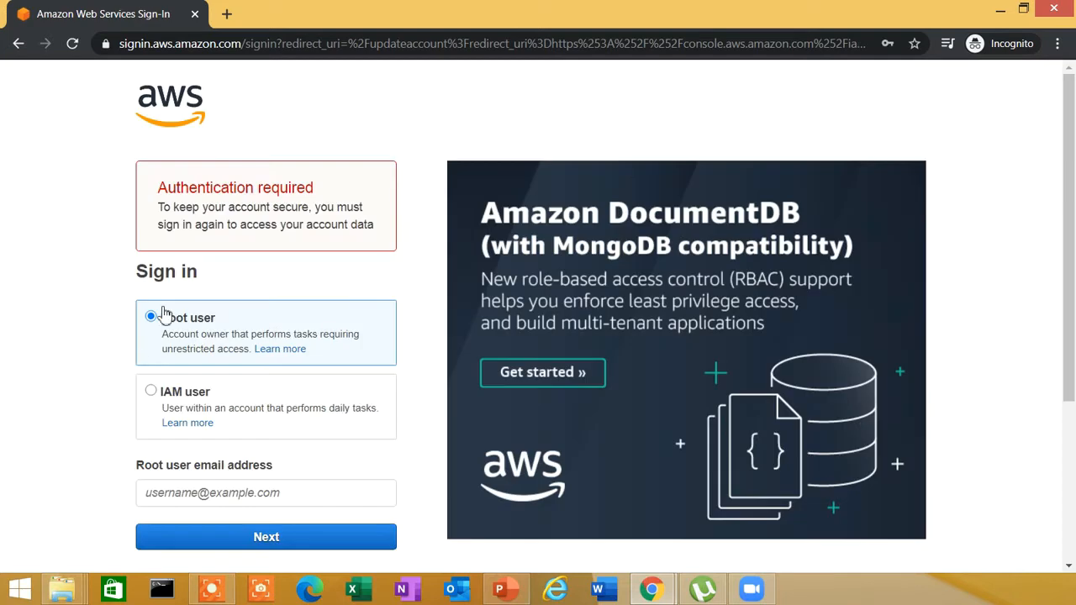
click(18, 46)
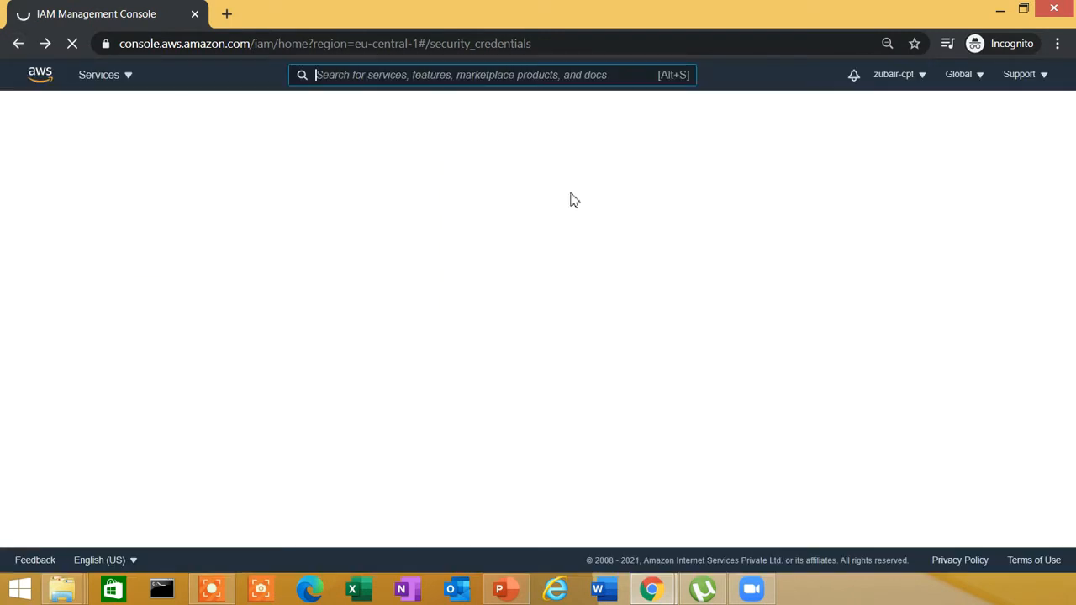
click(907, 75)
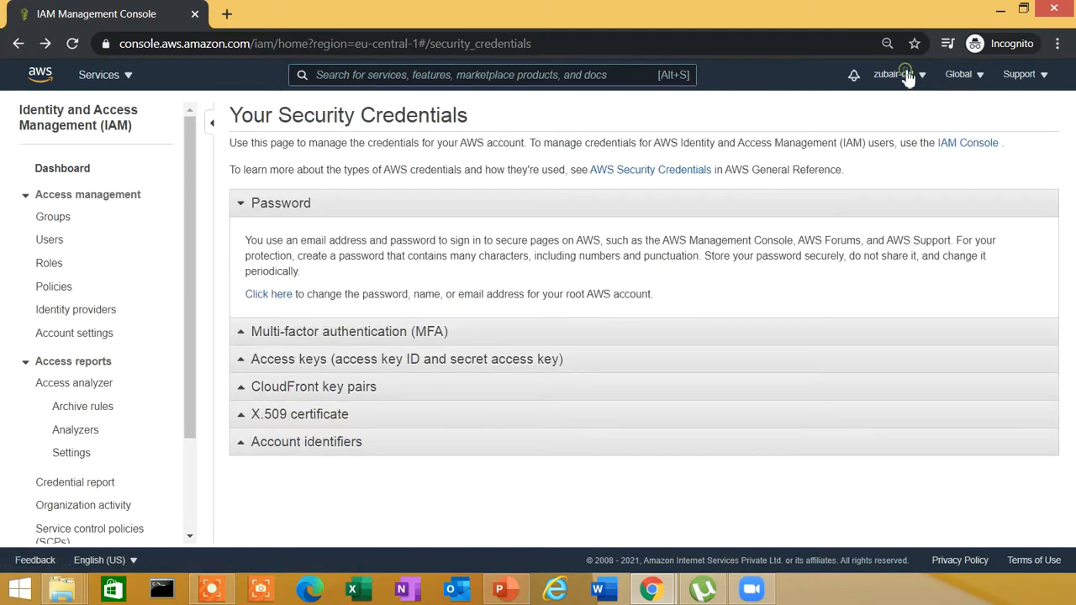
Step: Review the virtual MFA device's management options, leaving the device unchanged
click(402, 303)
click(325, 332)
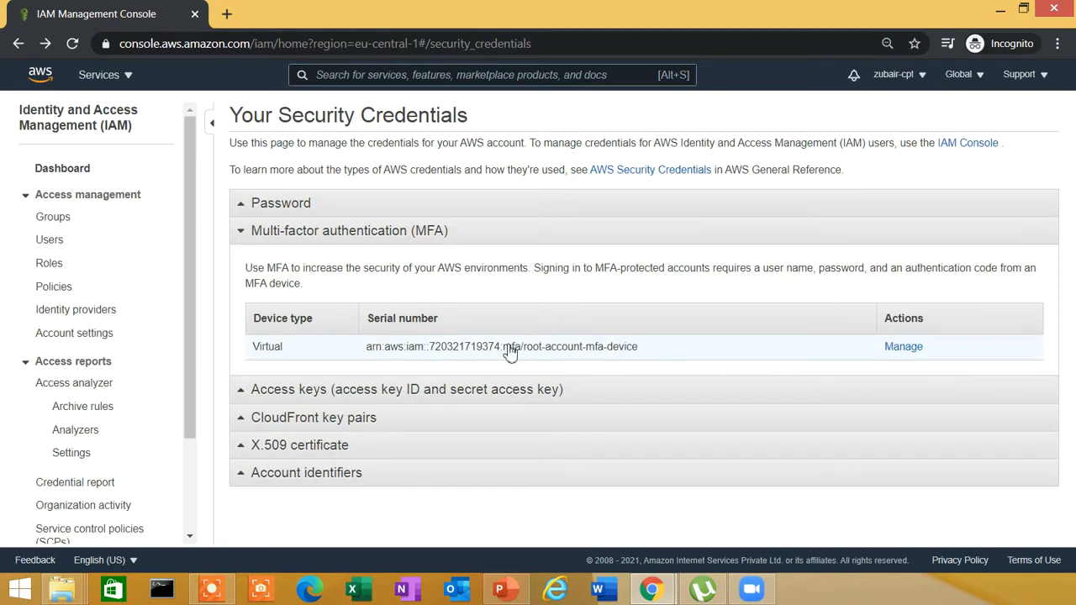
click(908, 351)
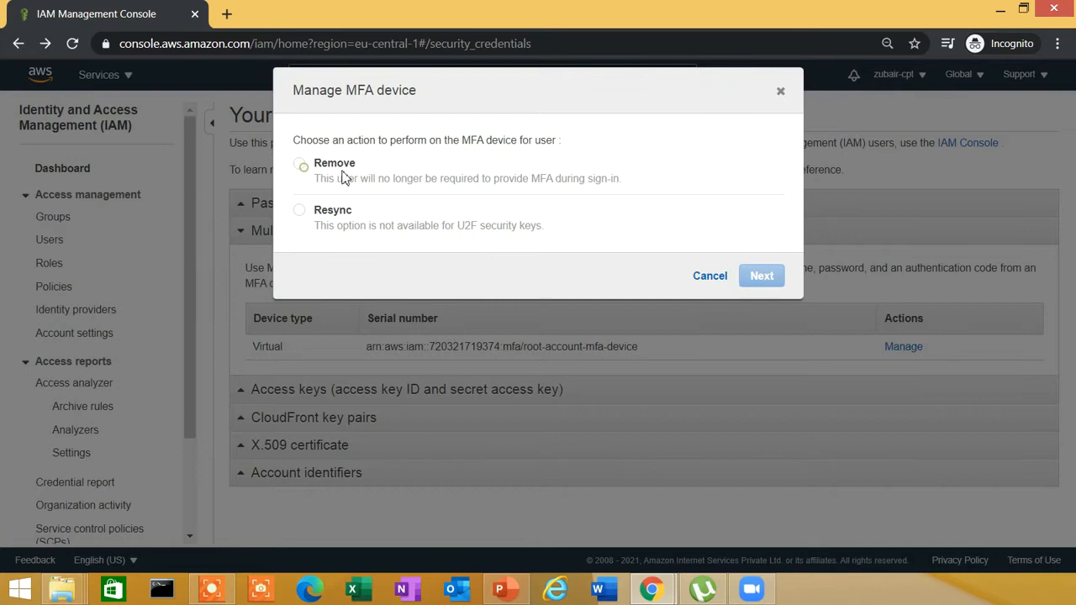
click(339, 170)
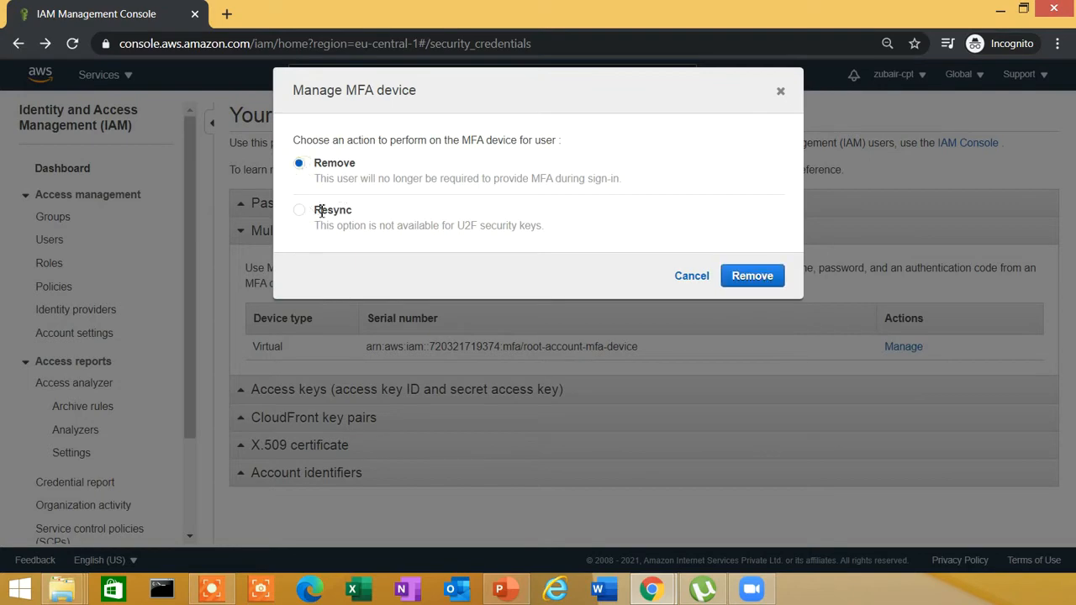
click(321, 211)
click(691, 276)
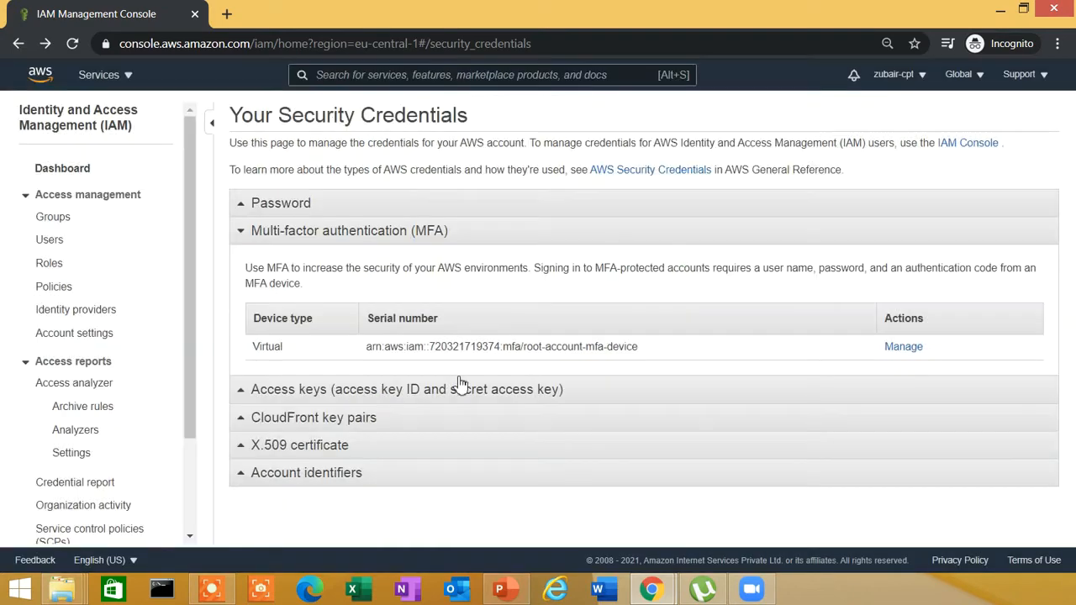
Step: Expand Access keys, create a new root access key, and start deleting it
click(337, 391)
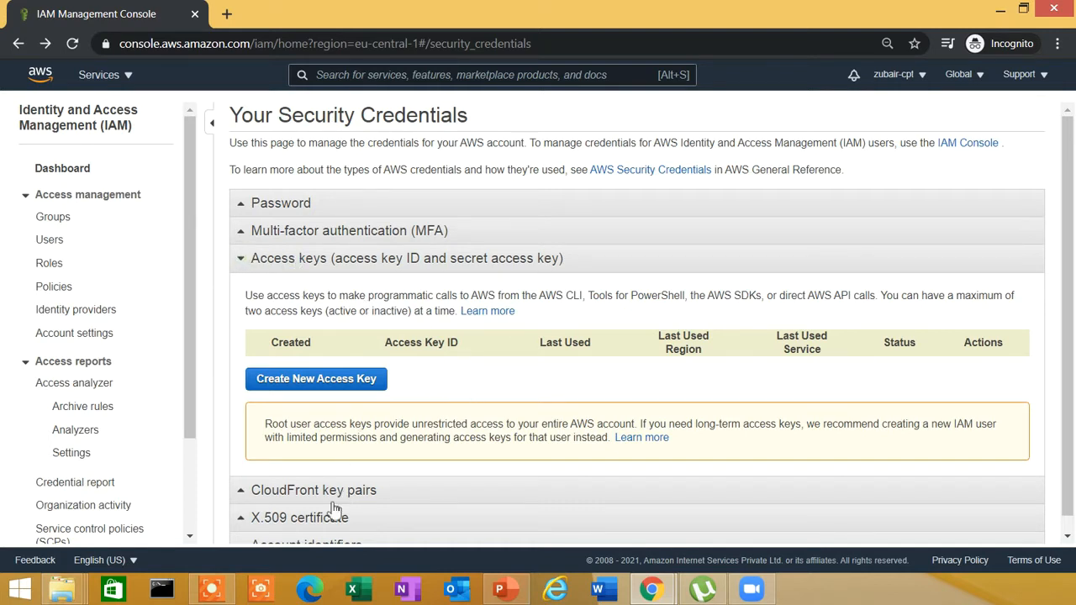
scroll(351, 458, down, 1)
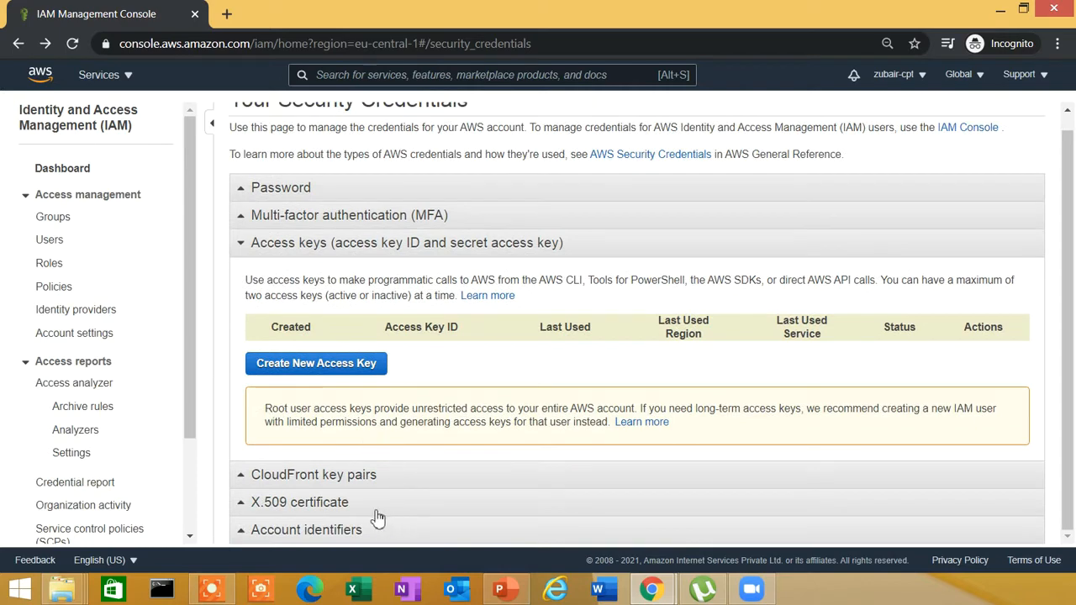
scroll(362, 488, up, 1)
scroll(345, 462, down, 1)
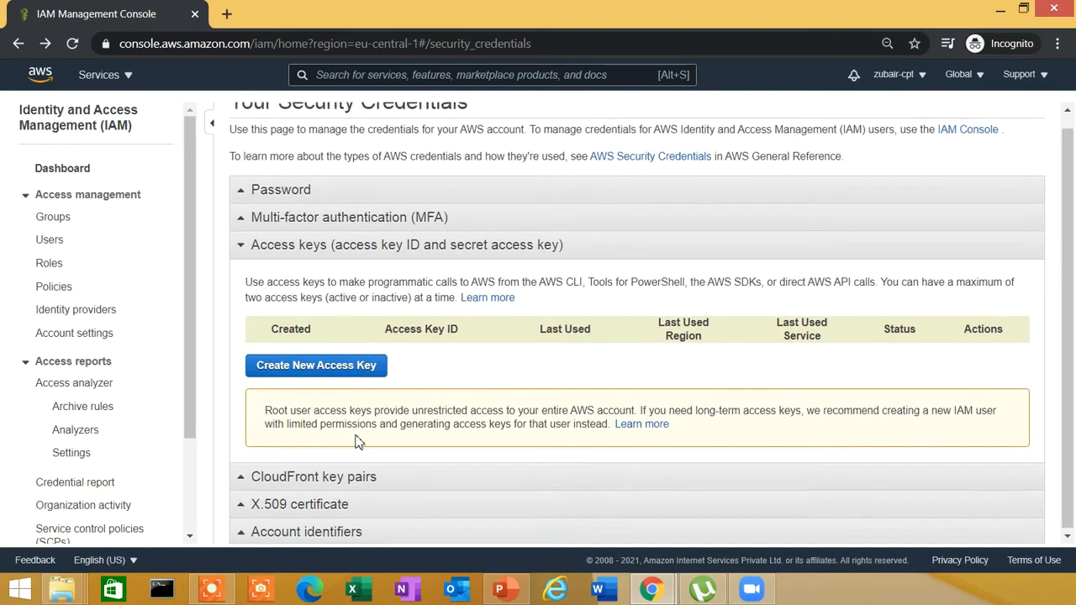
scroll(357, 443, up, 1)
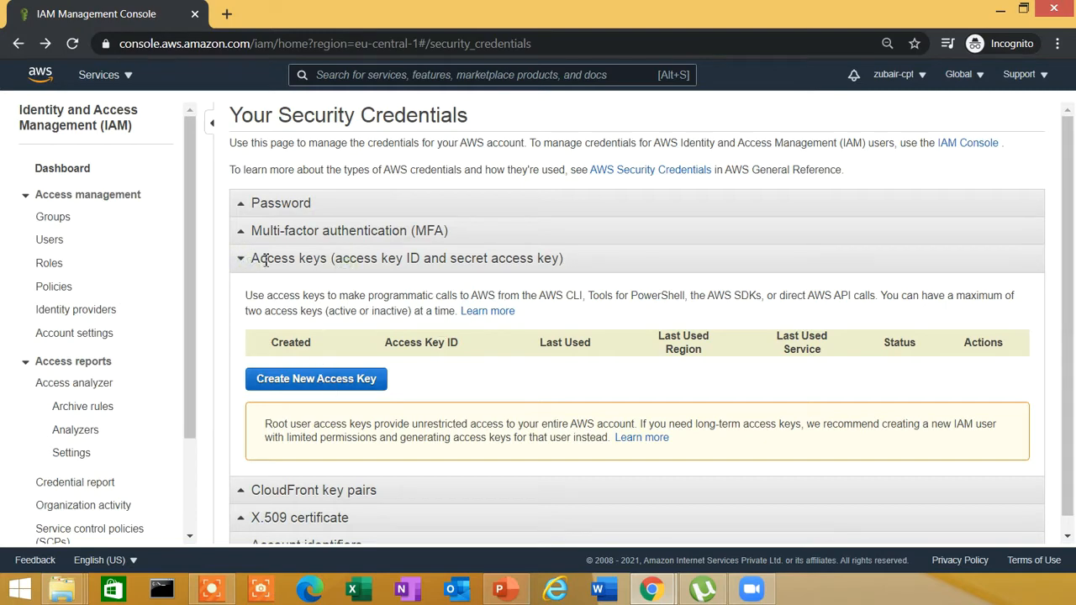
click(326, 379)
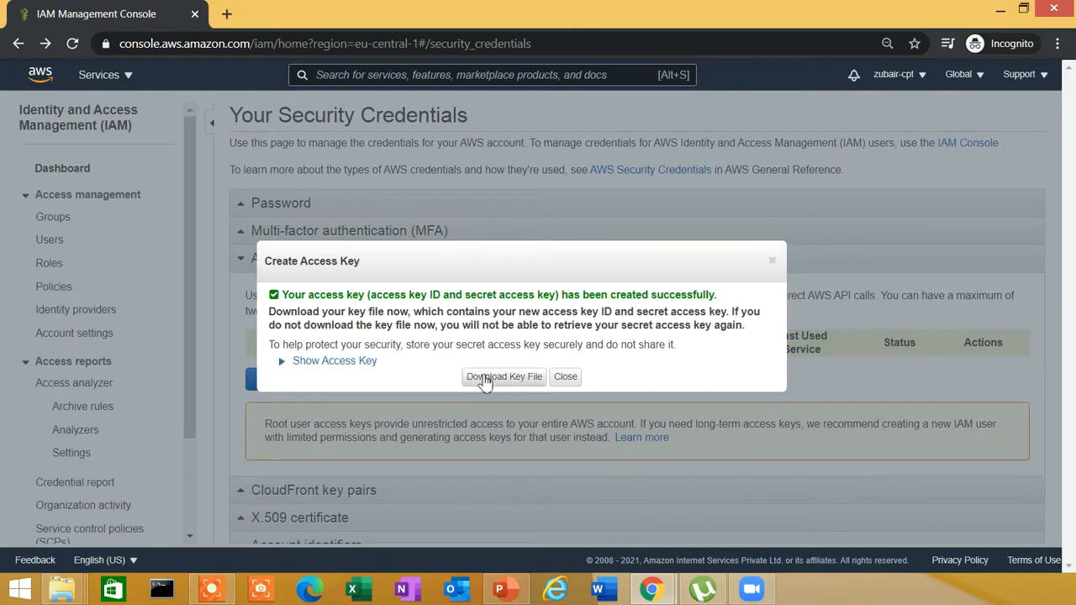
click(562, 378)
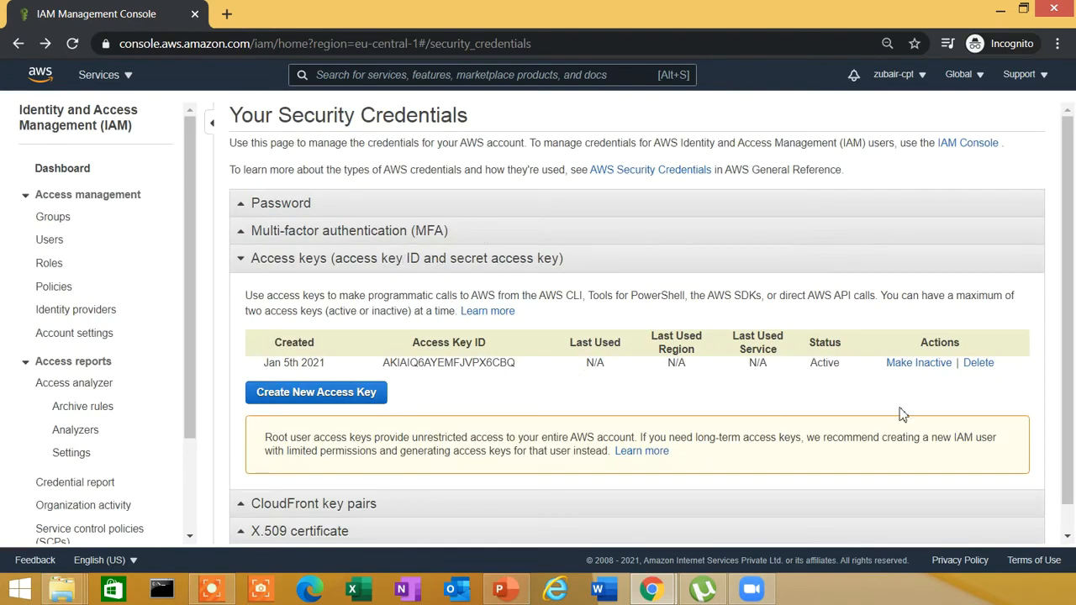
click(978, 364)
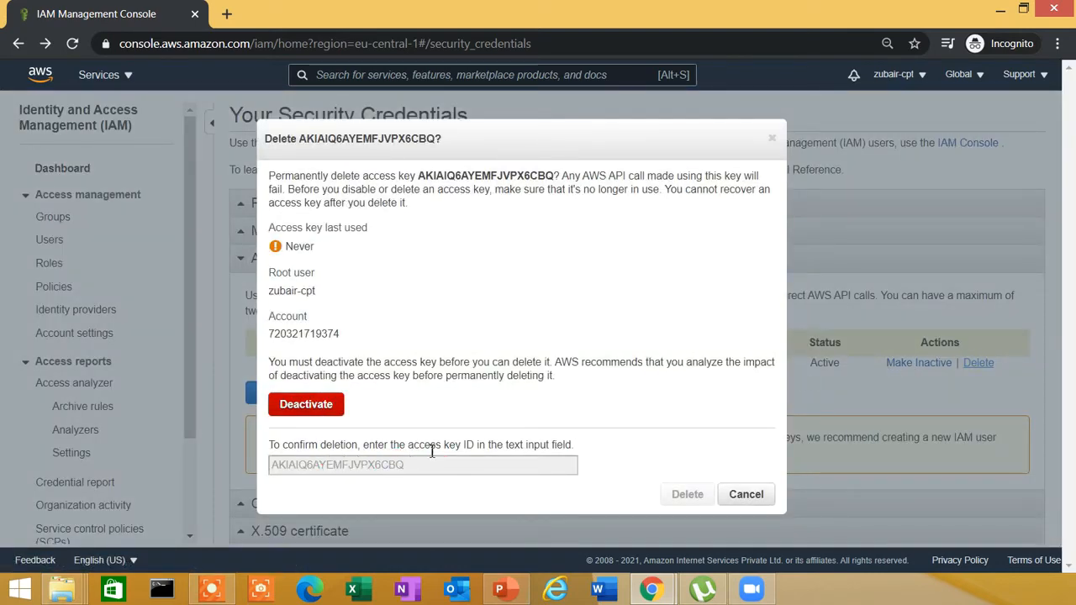
Step: Deactivate the new root access key, paste its key ID to confirm, and delete it permanently
drag(462, 446, 574, 445)
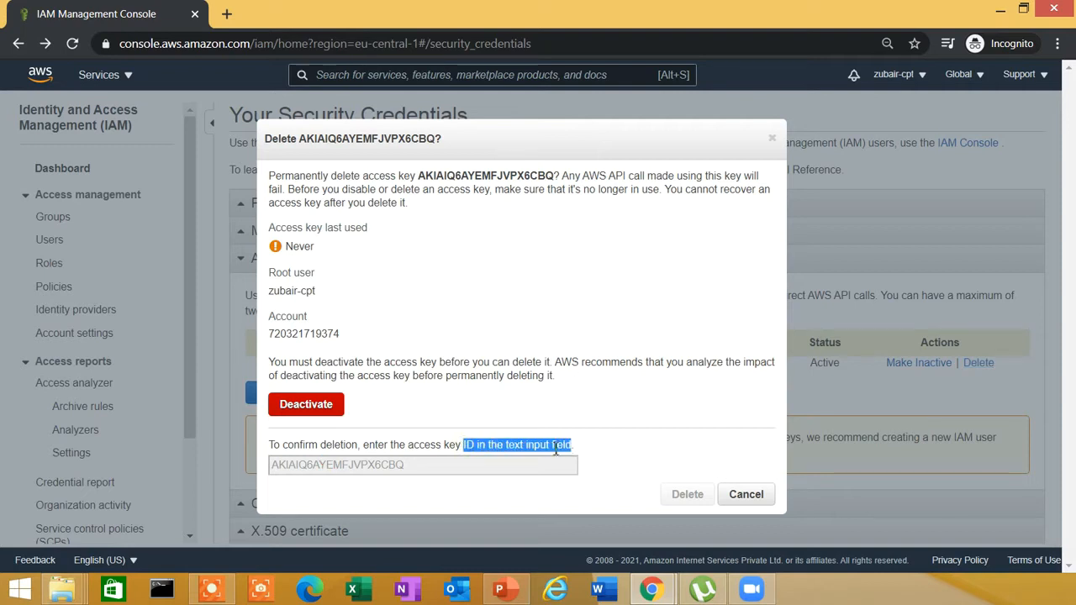
click(446, 474)
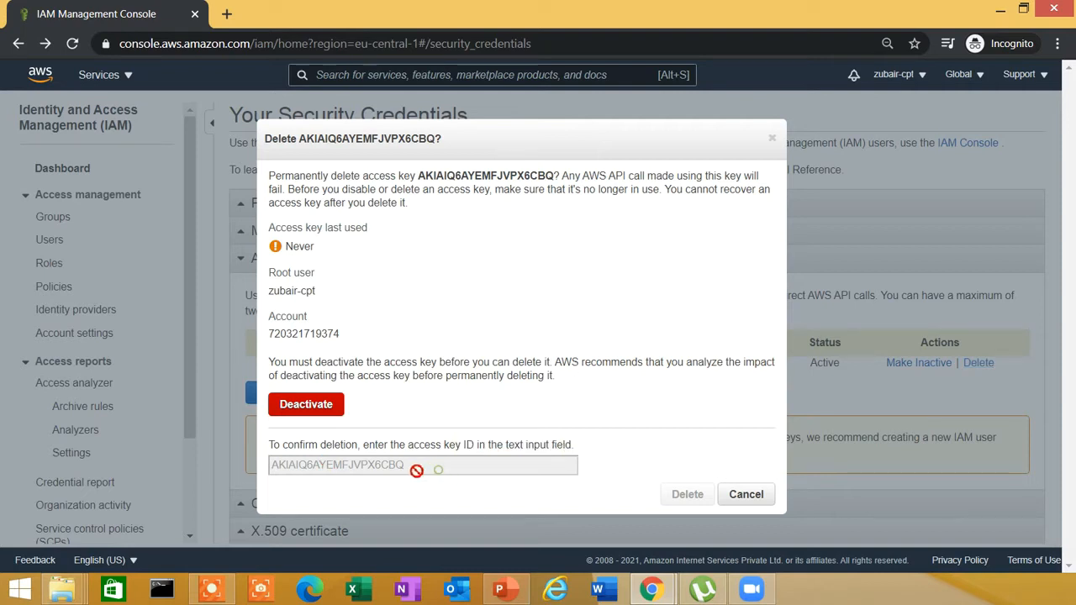
click(304, 420)
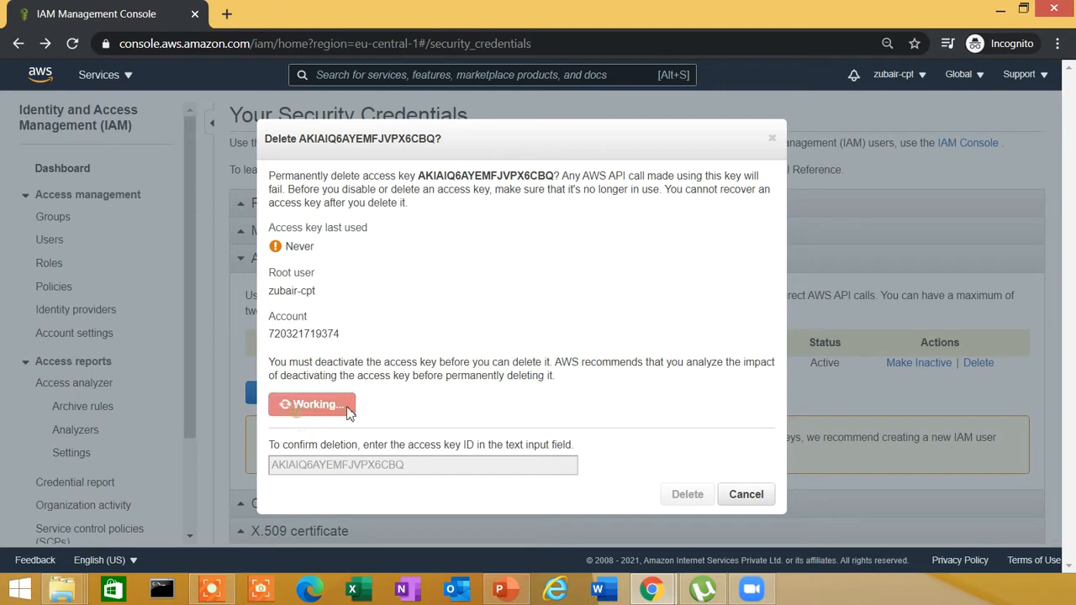
click(360, 492)
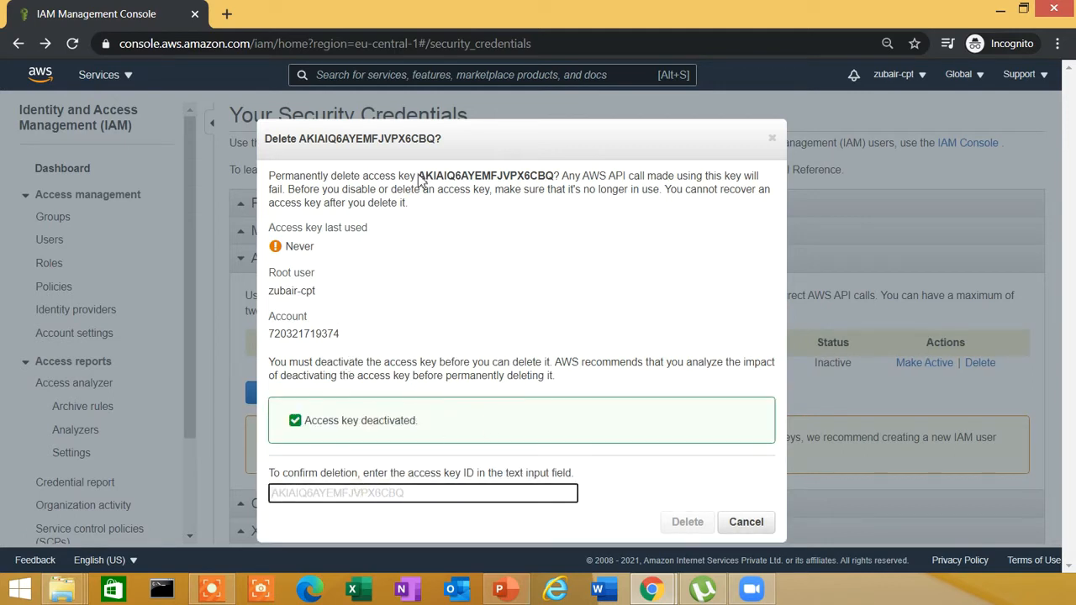
drag(419, 180, 553, 172)
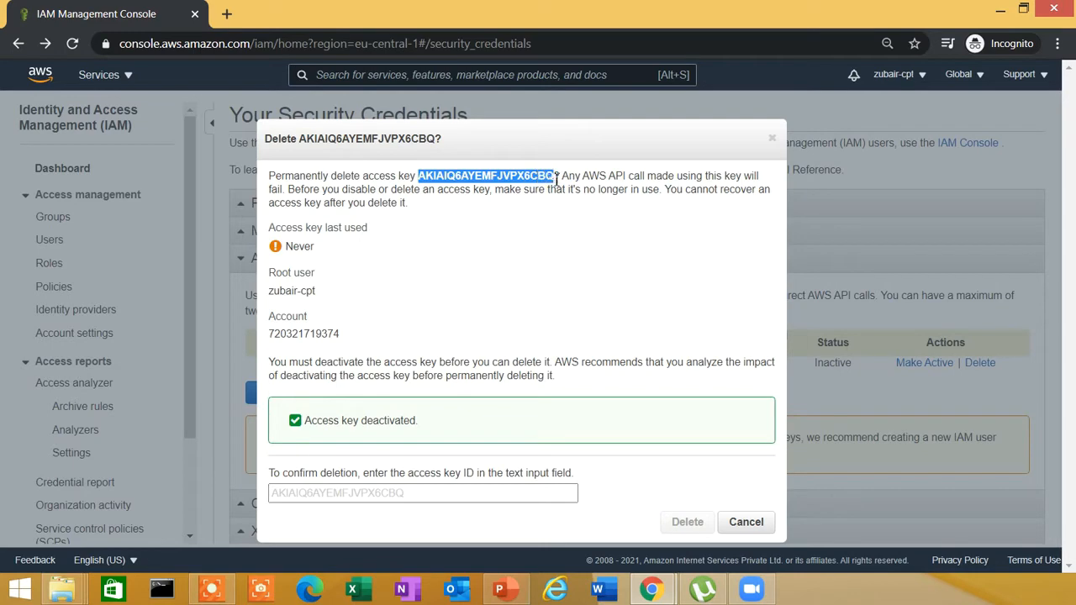
click(382, 497)
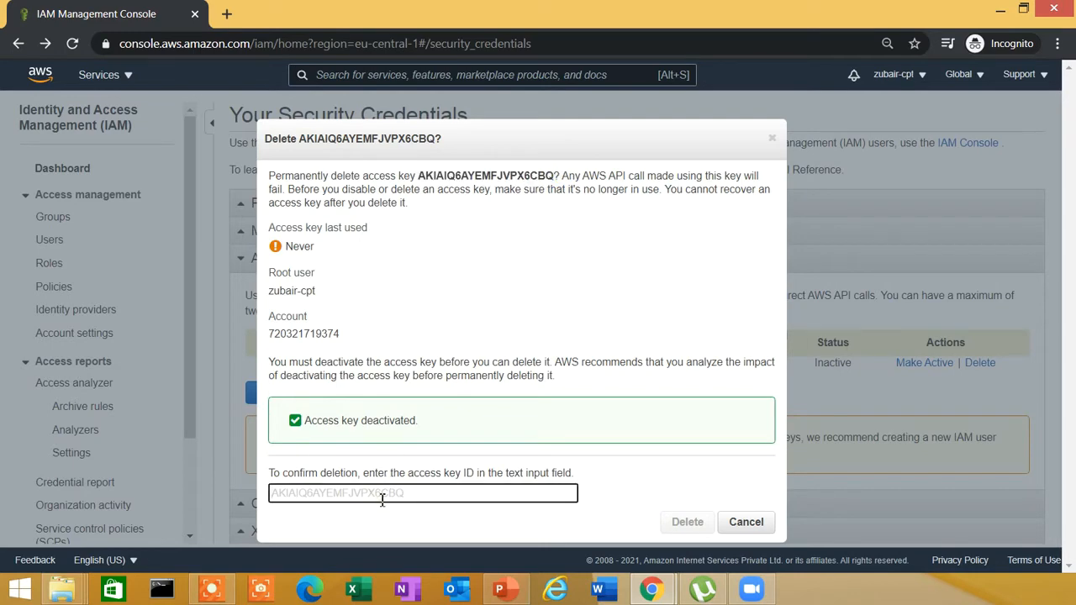
key(ctrl+v)
click(685, 521)
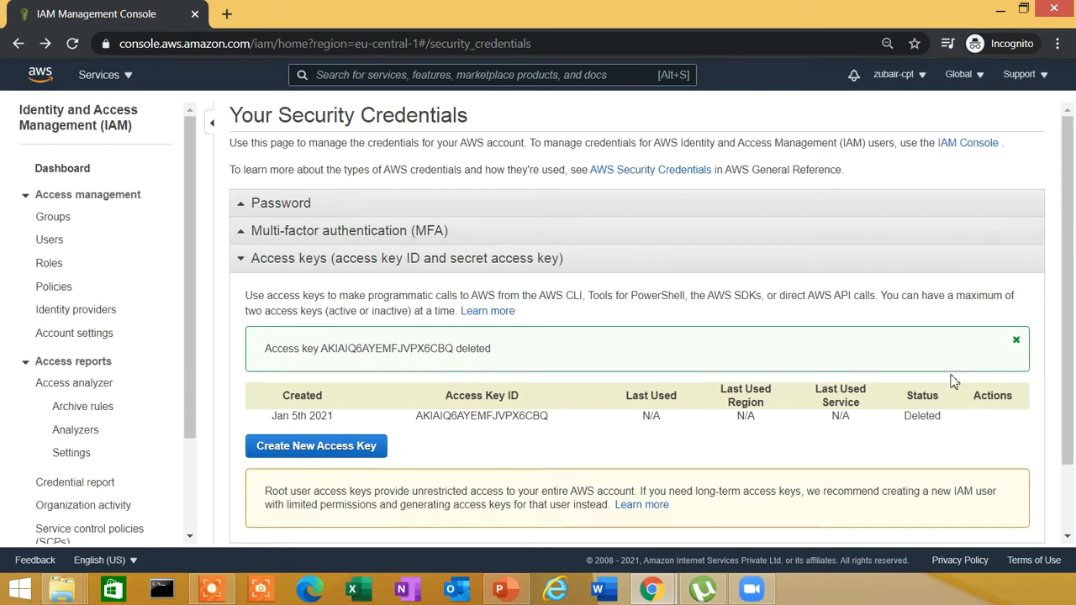
click(1016, 341)
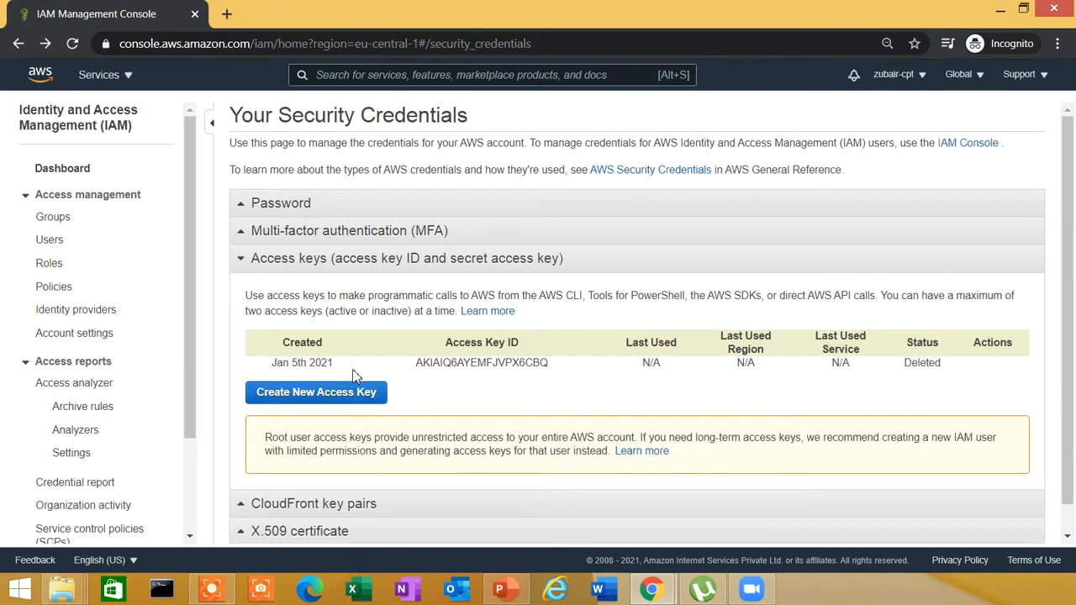
scroll(353, 379, down, 1)
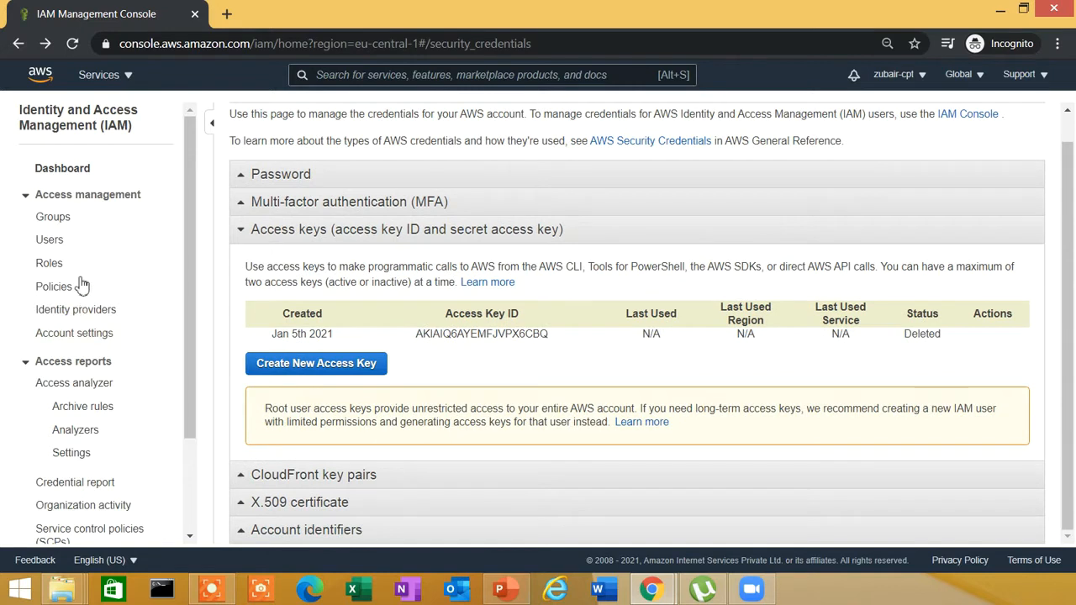
Step: Move from the IAM Users list to the Groups list
click(54, 219)
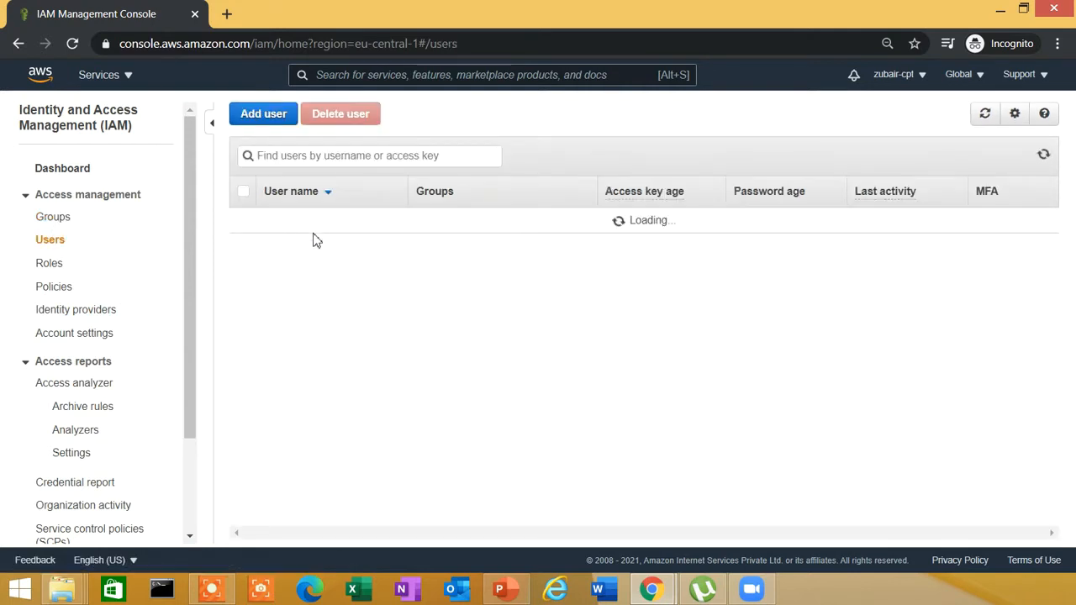
click(51, 218)
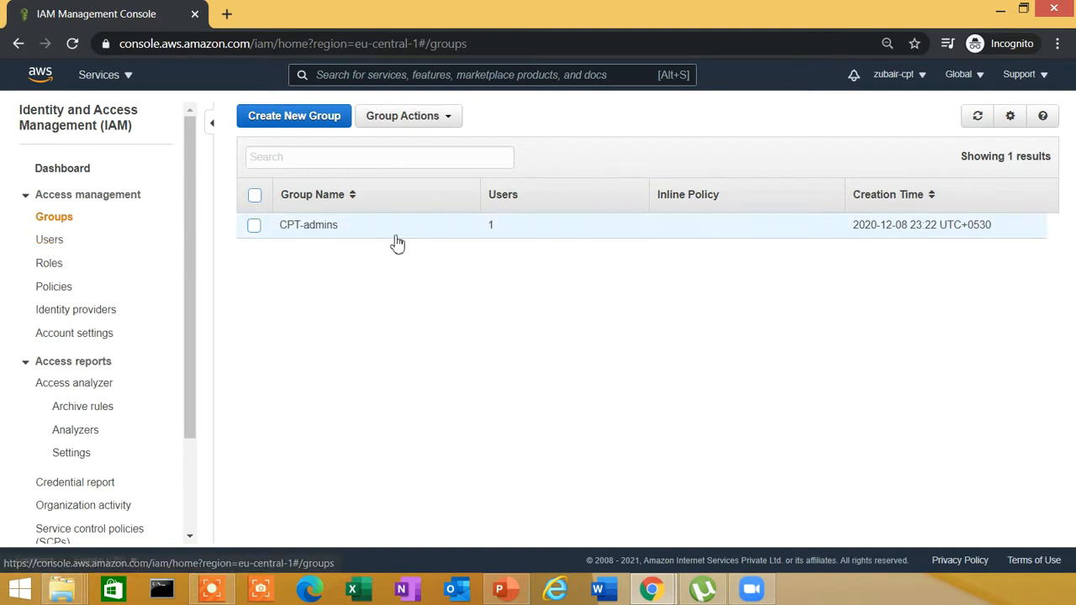
Step: Create group 'Storage', filtering policies on S3 and attaching AmazonS3ReadOnlyAccess
click(286, 122)
click(437, 185)
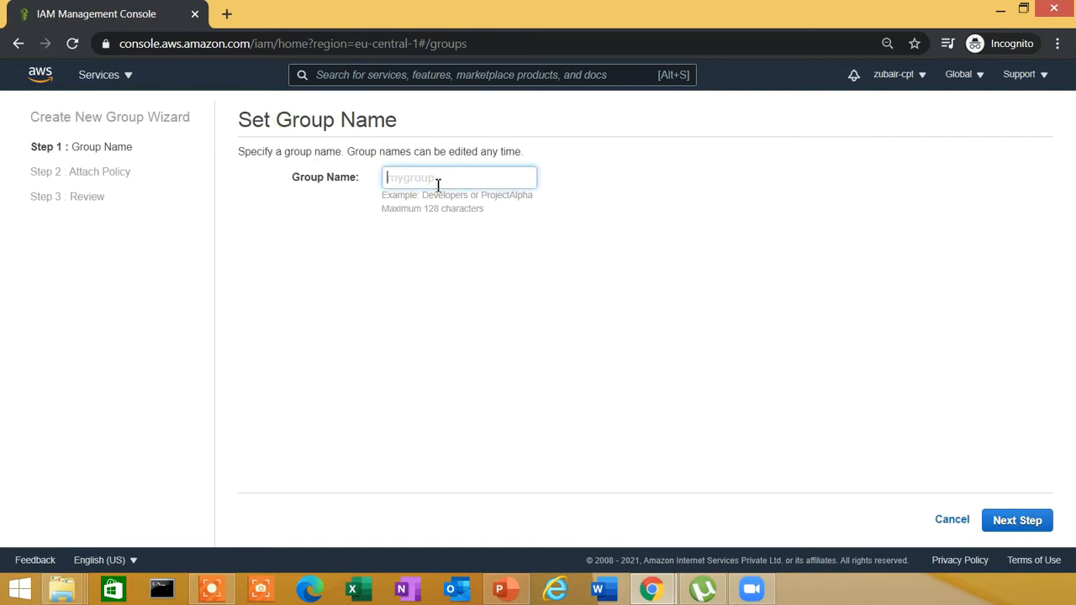
text(Storage)
click(1019, 525)
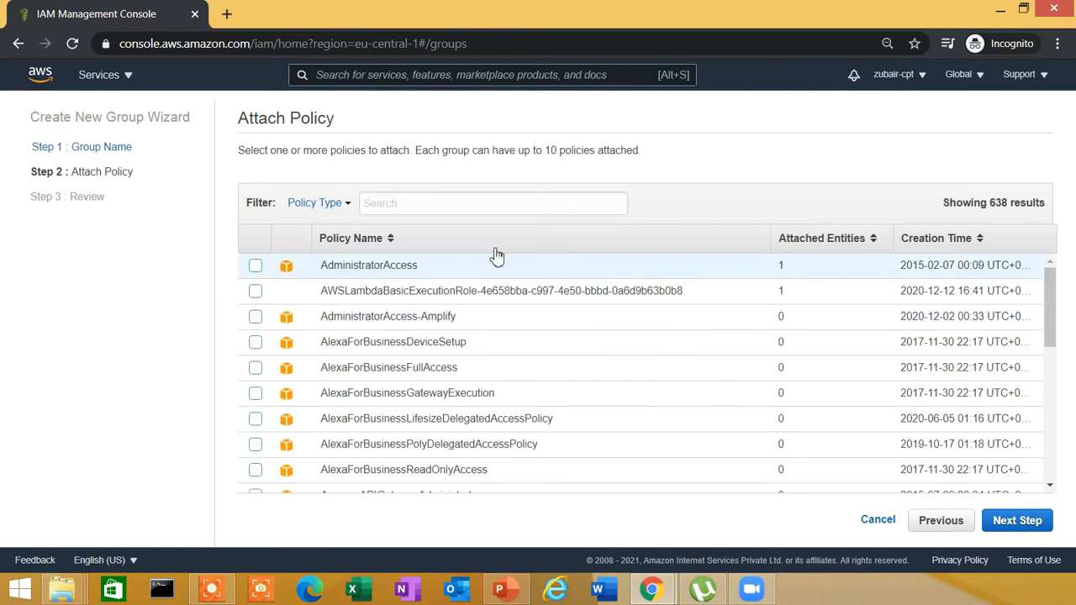
click(446, 206)
text(S3)
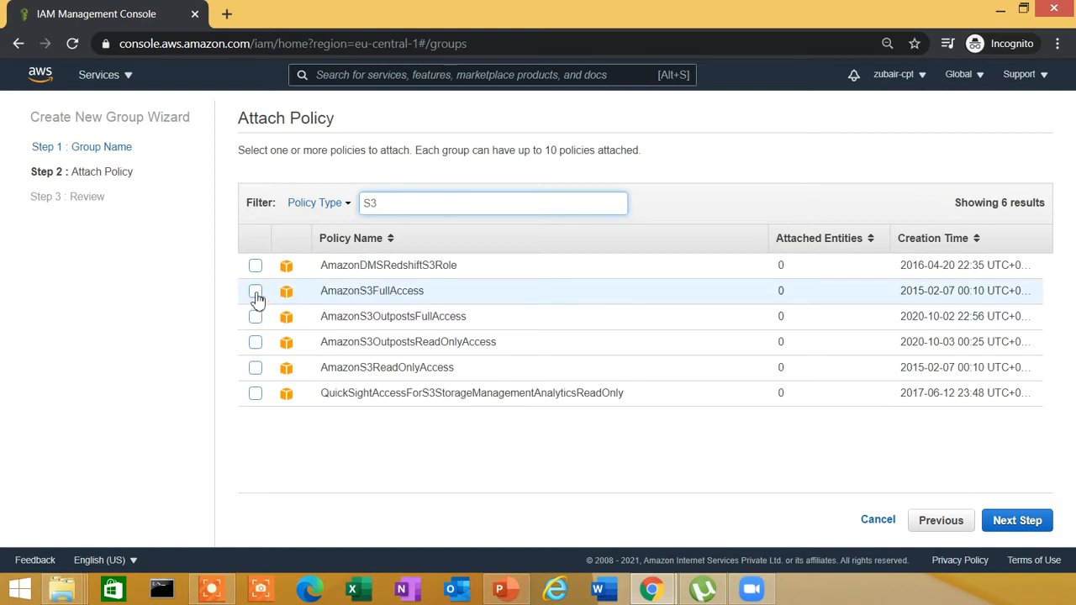
click(256, 370)
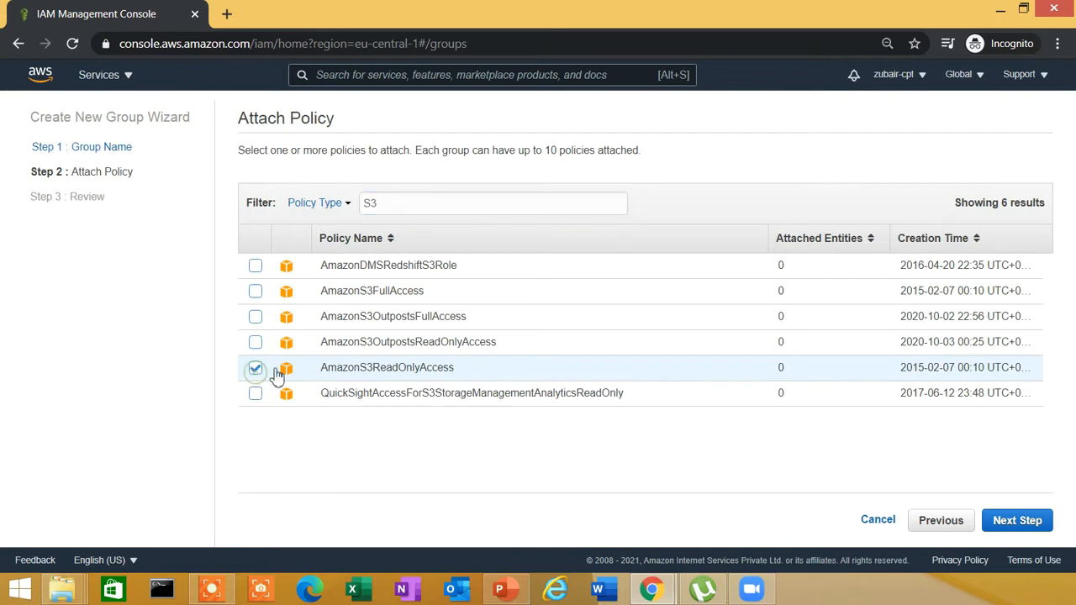
click(1017, 521)
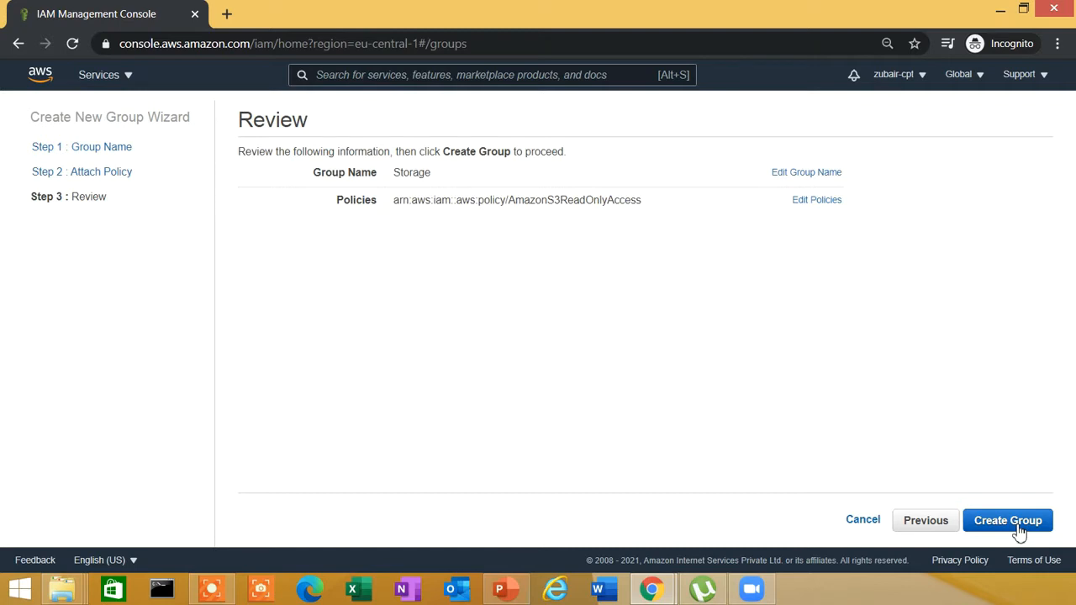
click(1016, 525)
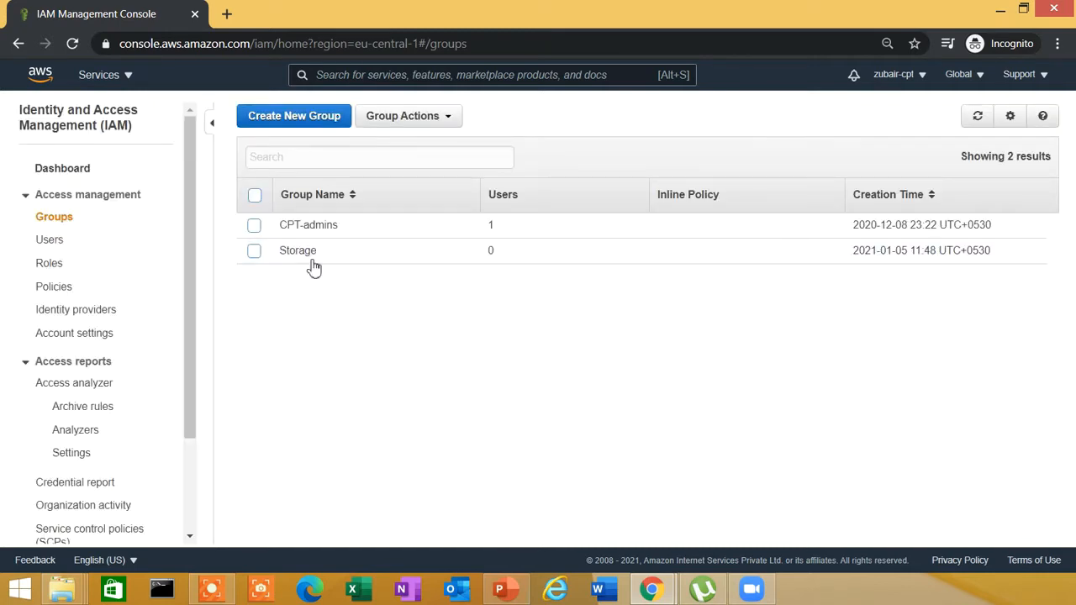
Step: Go to the IAM Users list and begin the Add user wizard
click(51, 241)
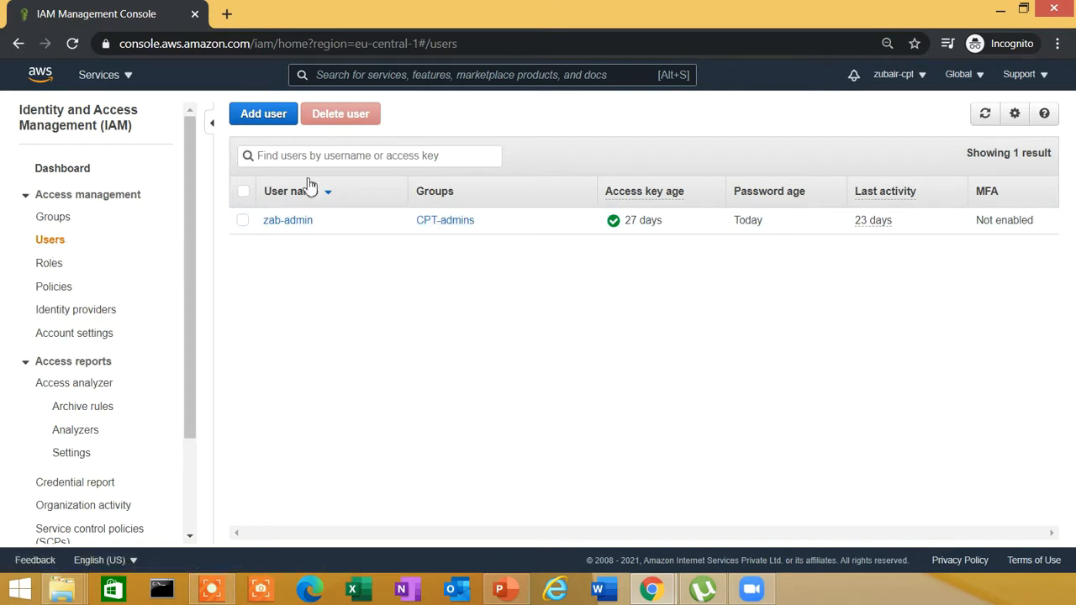
click(258, 120)
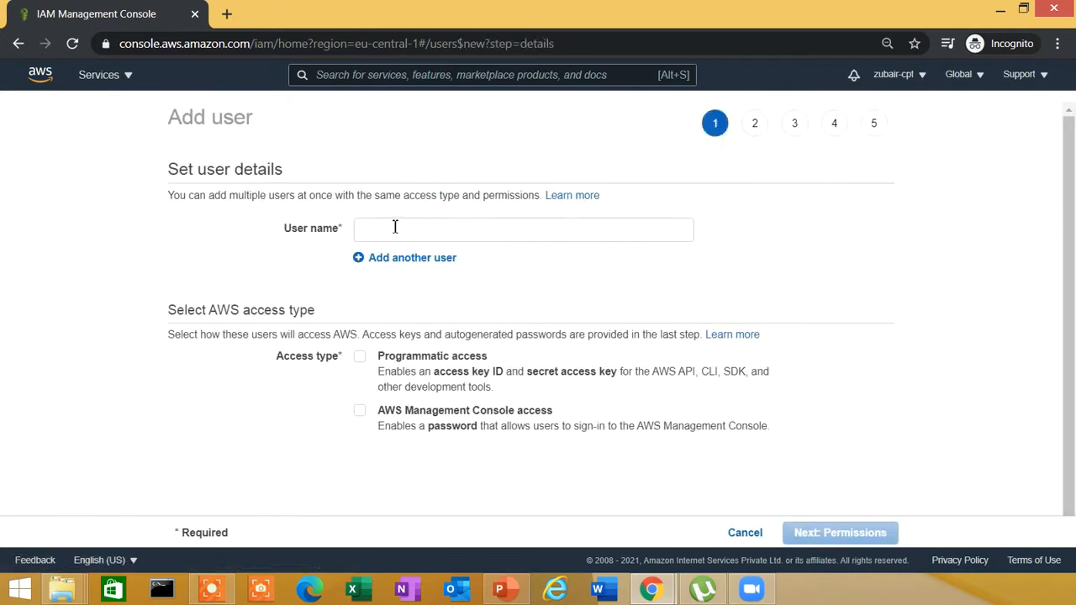
Step: Name the user user-storage and enable both programmatic and AWS Management Console access
click(395, 227)
text(u)
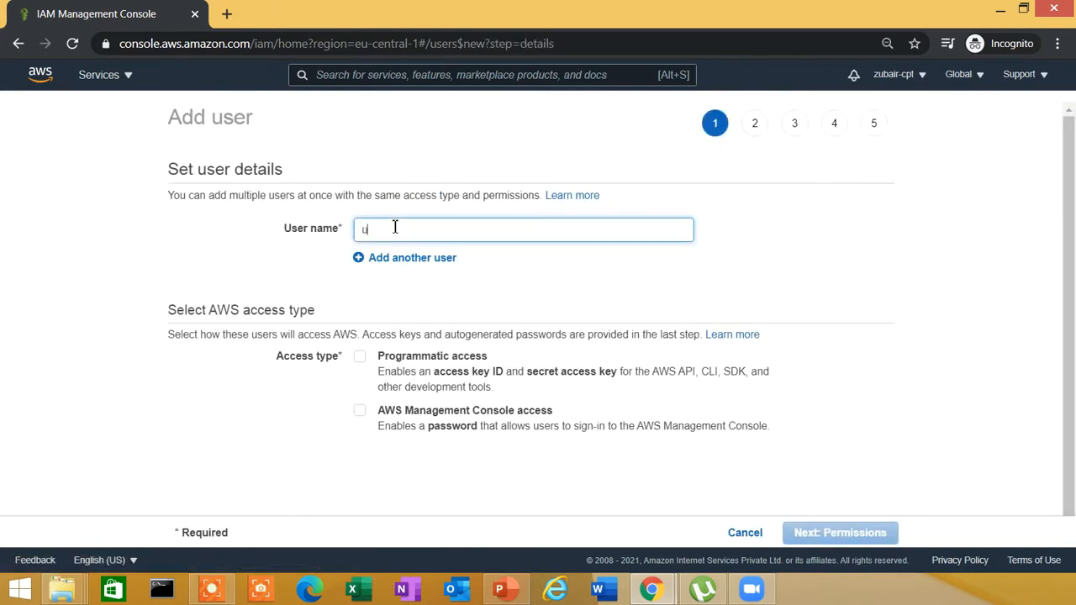
text(ser-storage)
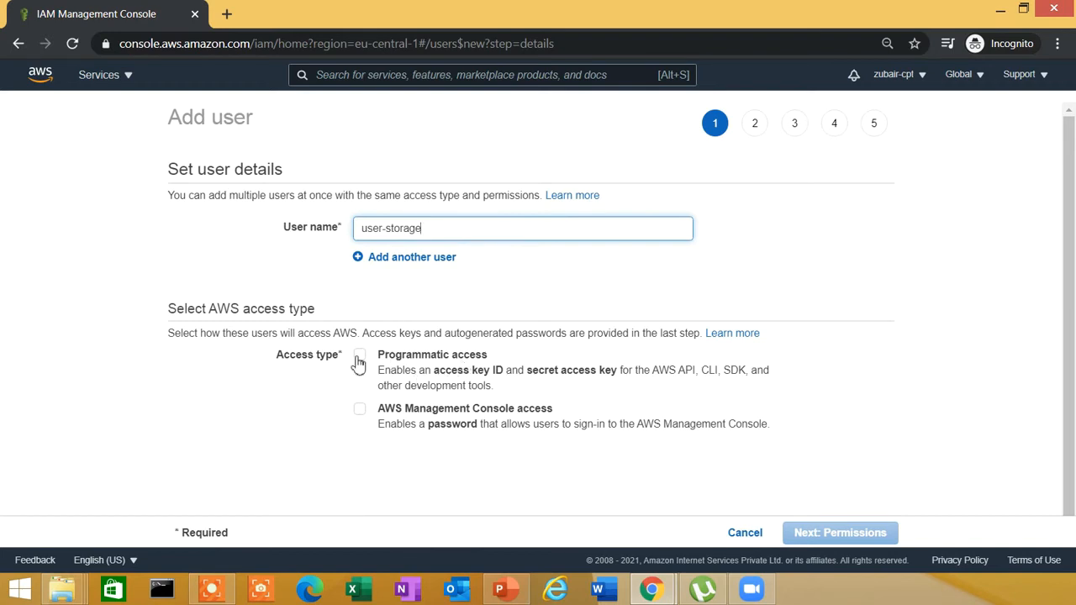
drag(375, 372, 618, 384)
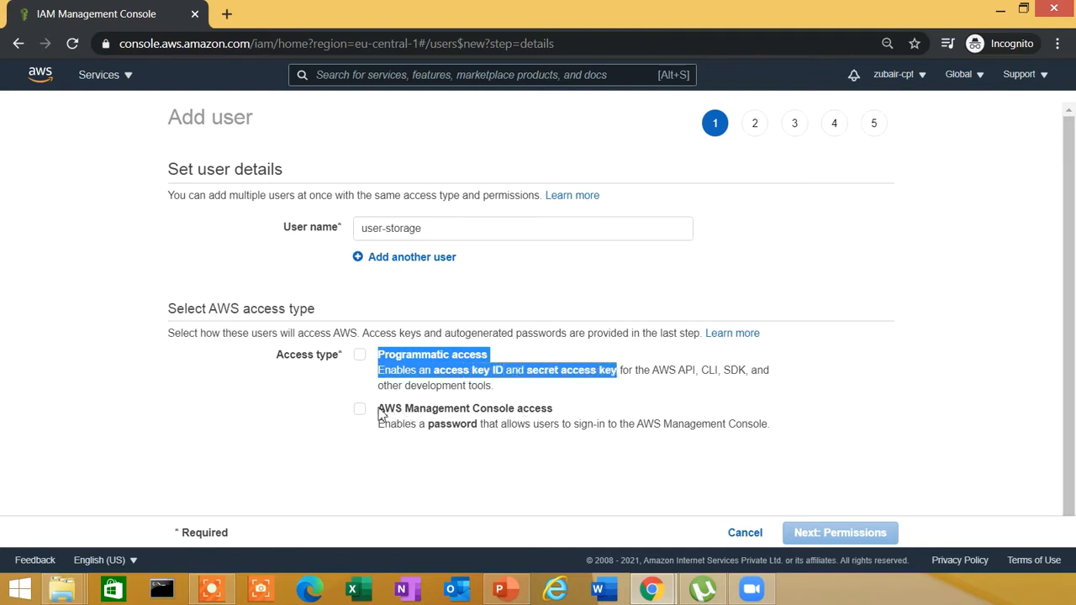
drag(376, 409, 555, 412)
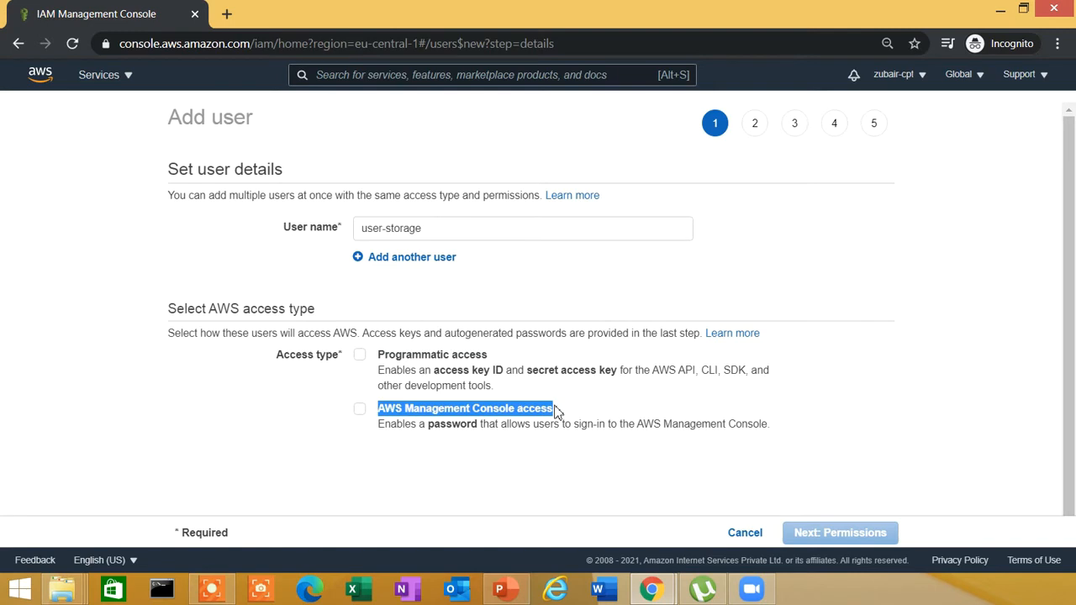
drag(430, 429, 672, 444)
click(359, 354)
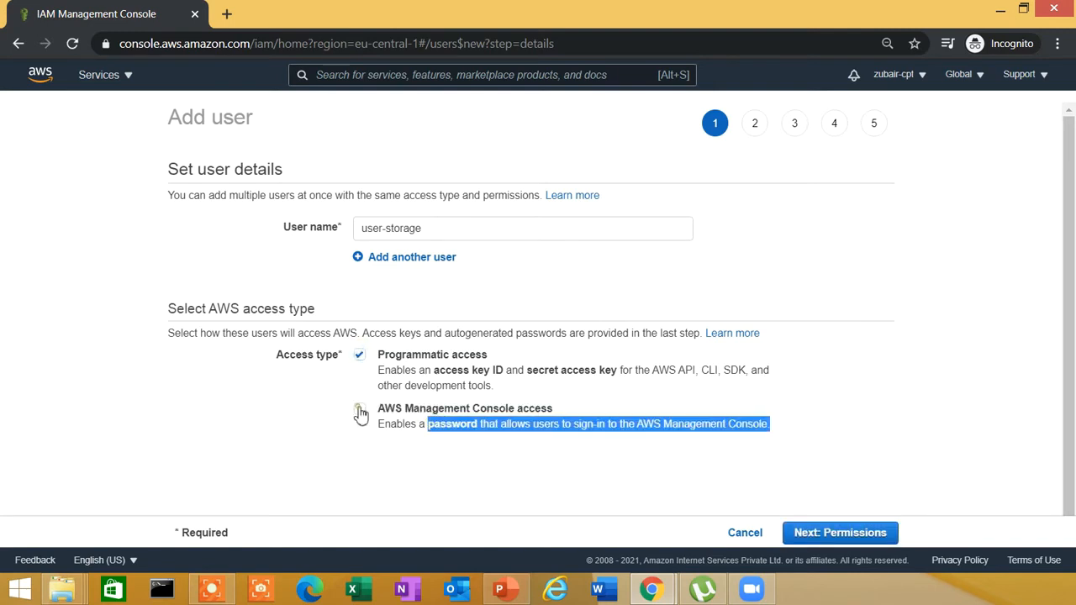
click(359, 411)
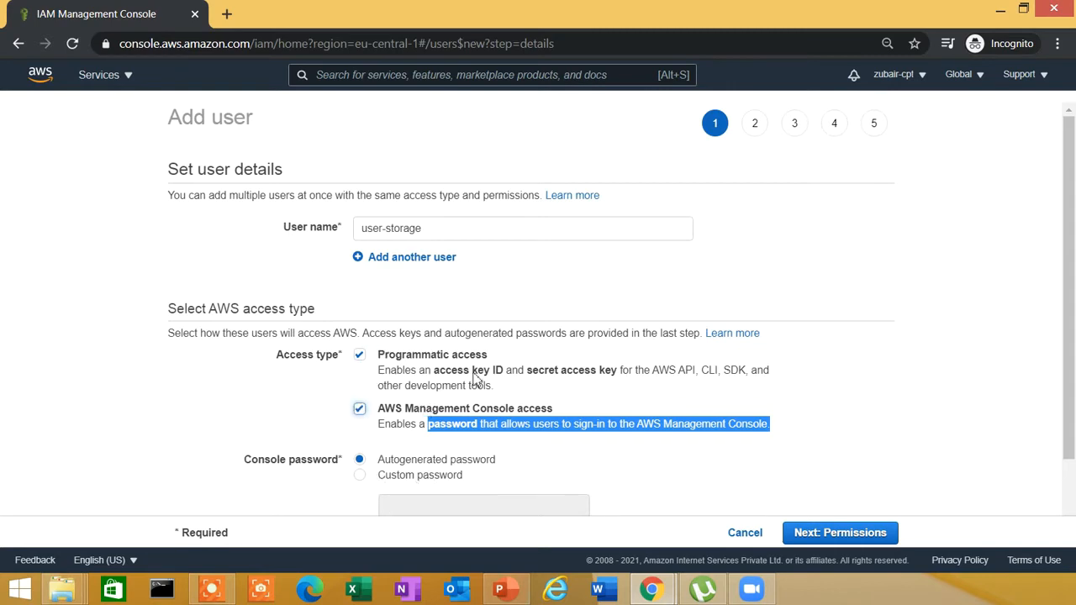
Step: Choose a custom console password and enter the user's password
drag(439, 378, 647, 376)
scroll(716, 440, down, 1)
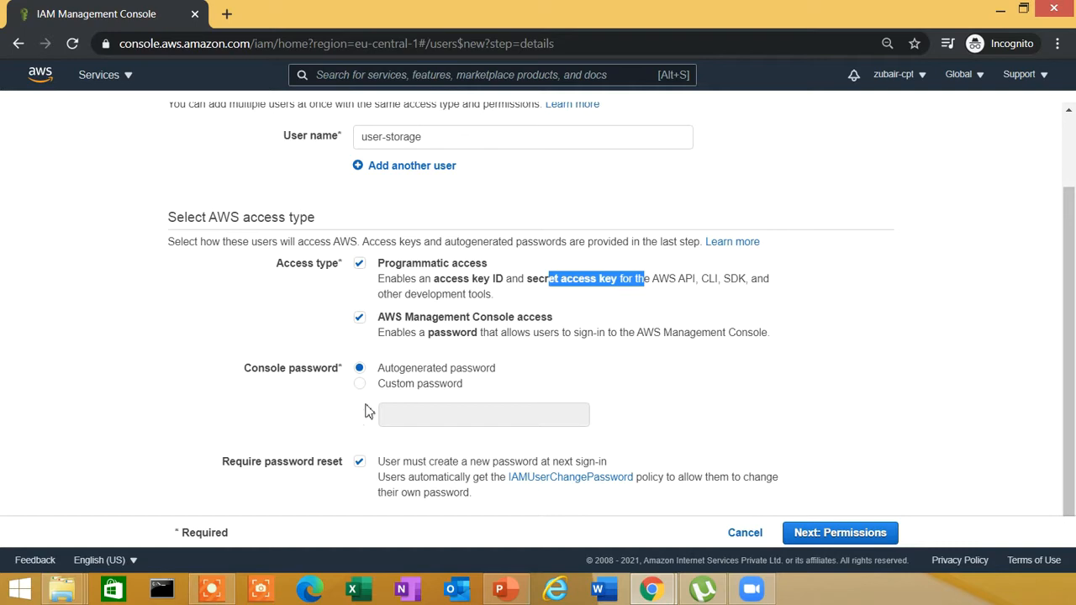
drag(394, 370, 498, 370)
drag(380, 389, 473, 393)
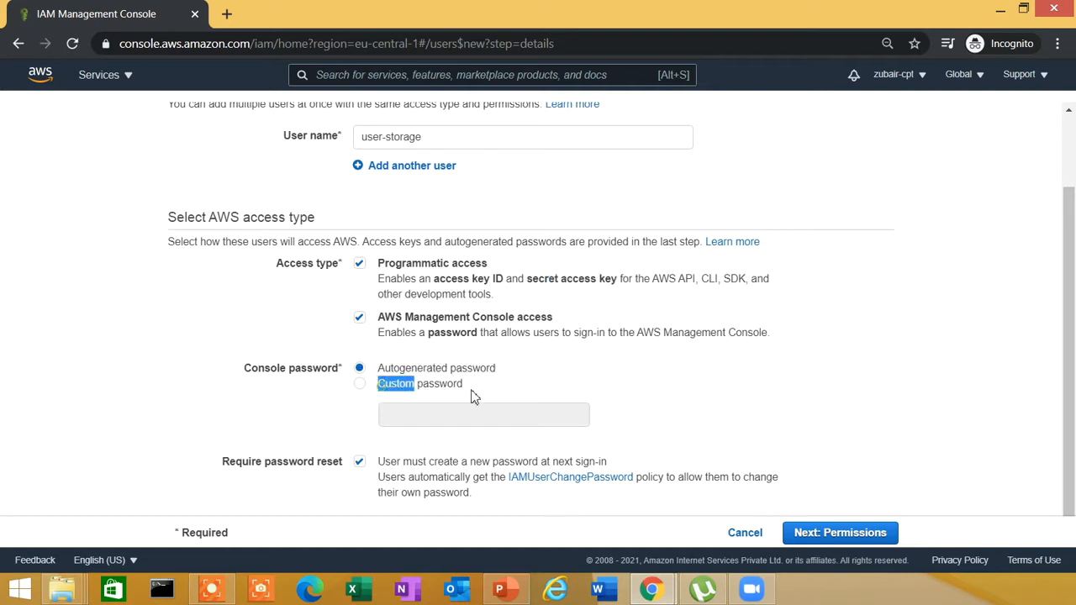
click(361, 385)
click(410, 415)
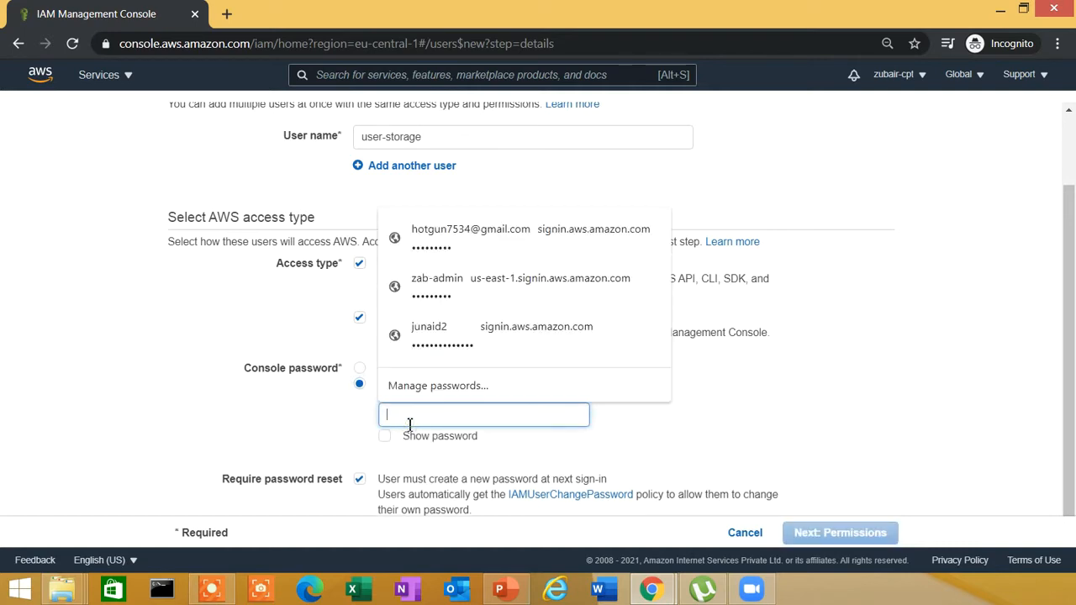
text(P•••••)
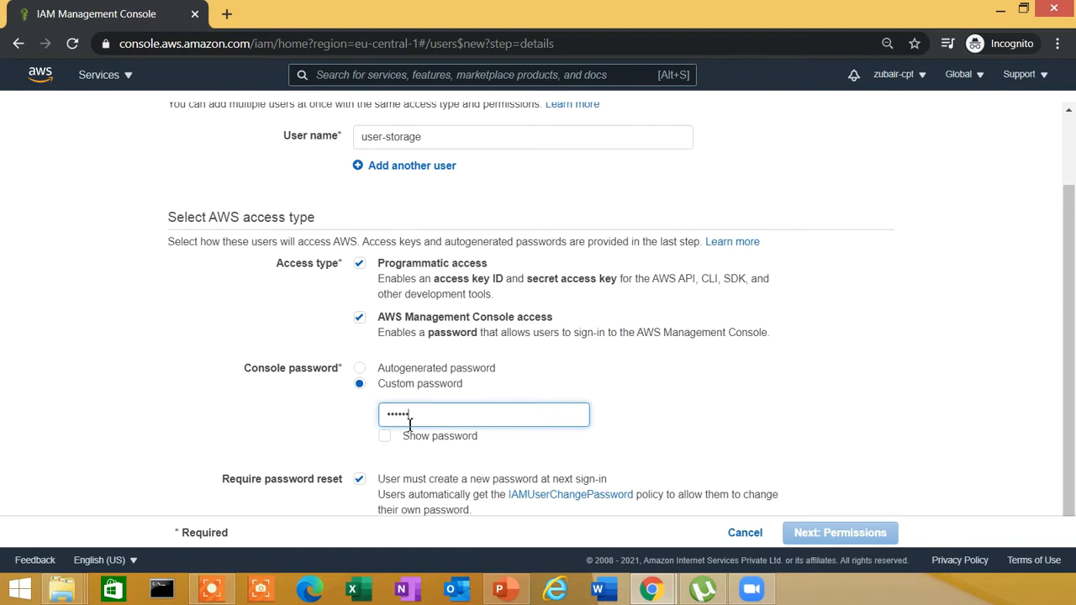
text(••)
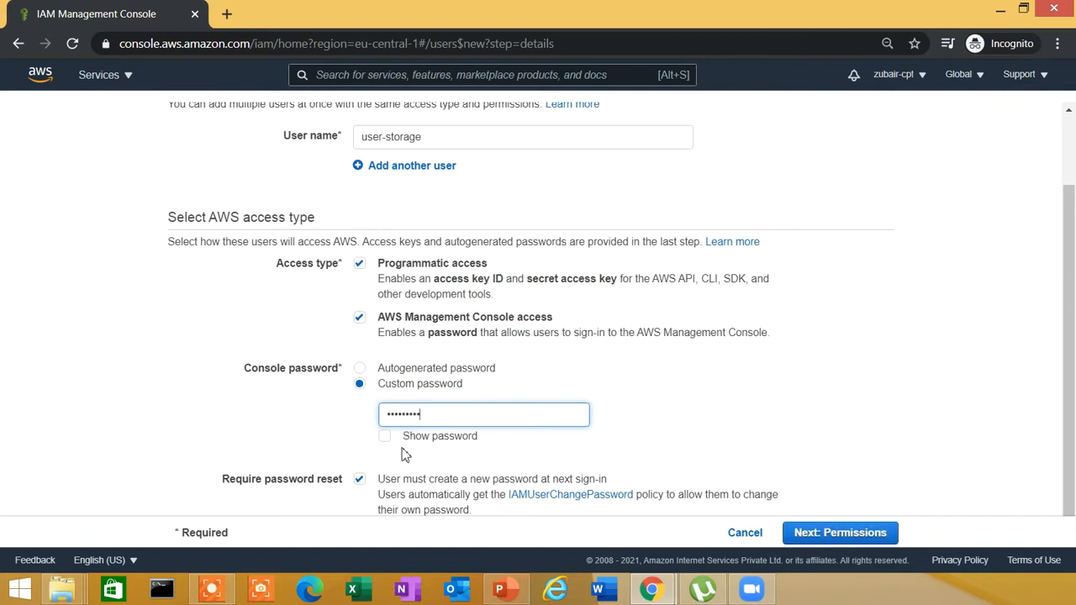
click(385, 437)
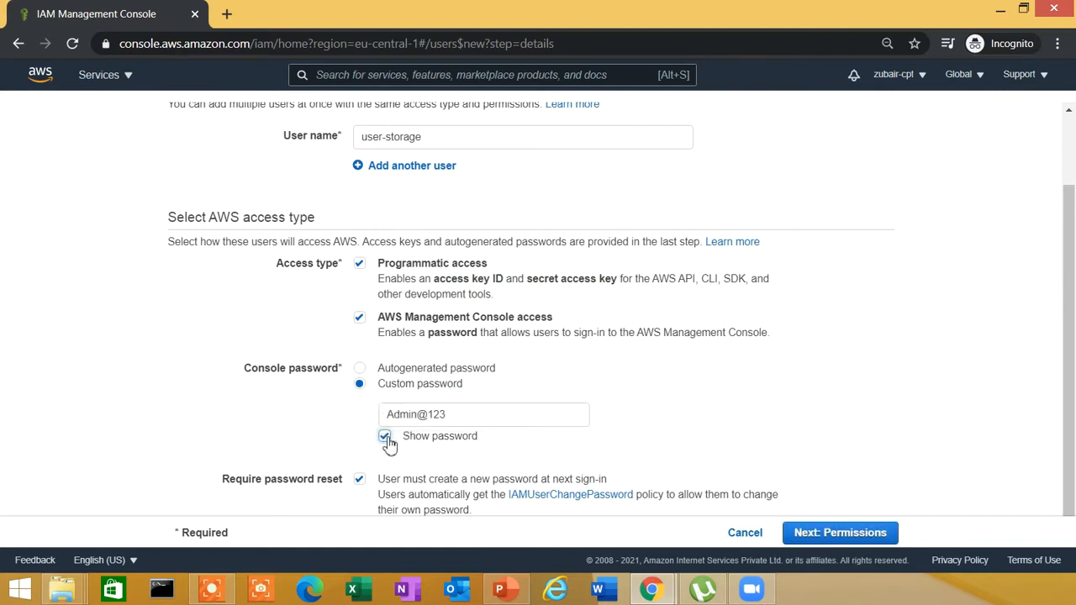
click(386, 437)
Step: Drop the password-reset requirement, continue to permissions, and choose Add user to group
scroll(586, 456, down, 1)
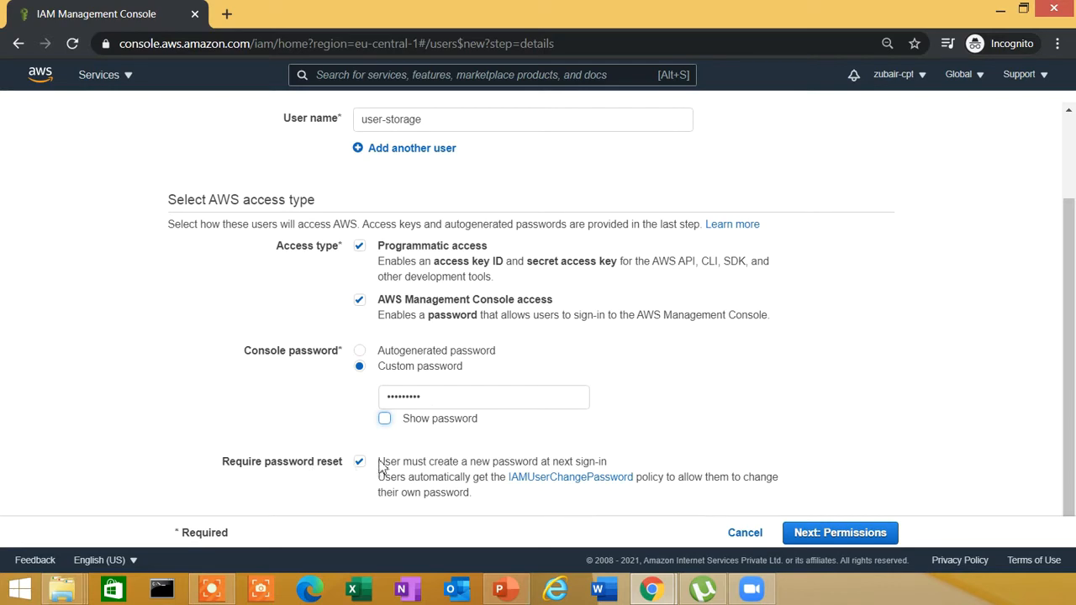
drag(429, 402, 382, 400)
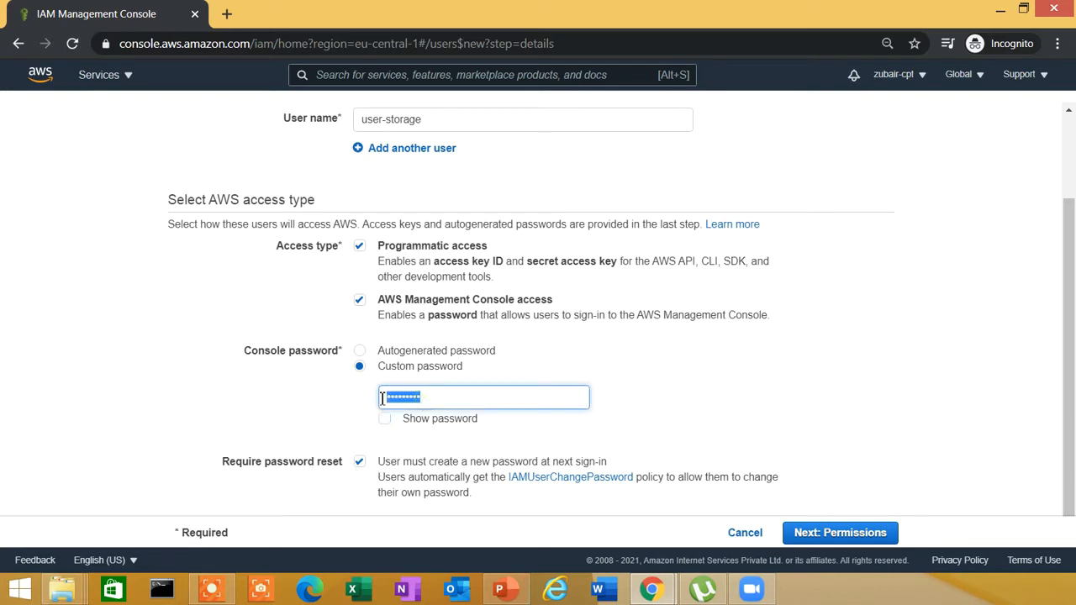
click(424, 454)
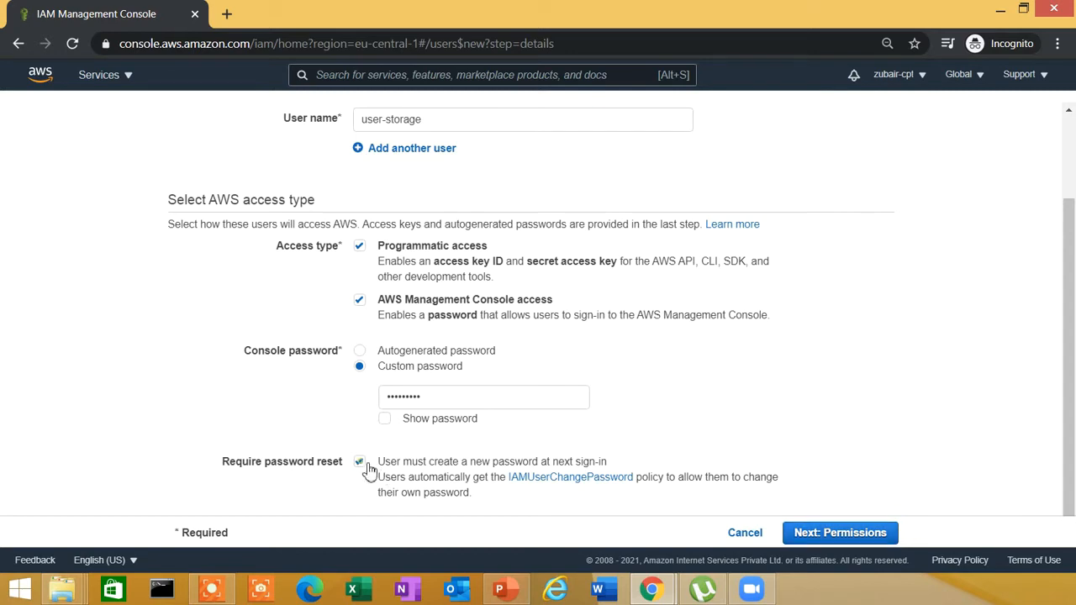
click(360, 462)
click(828, 535)
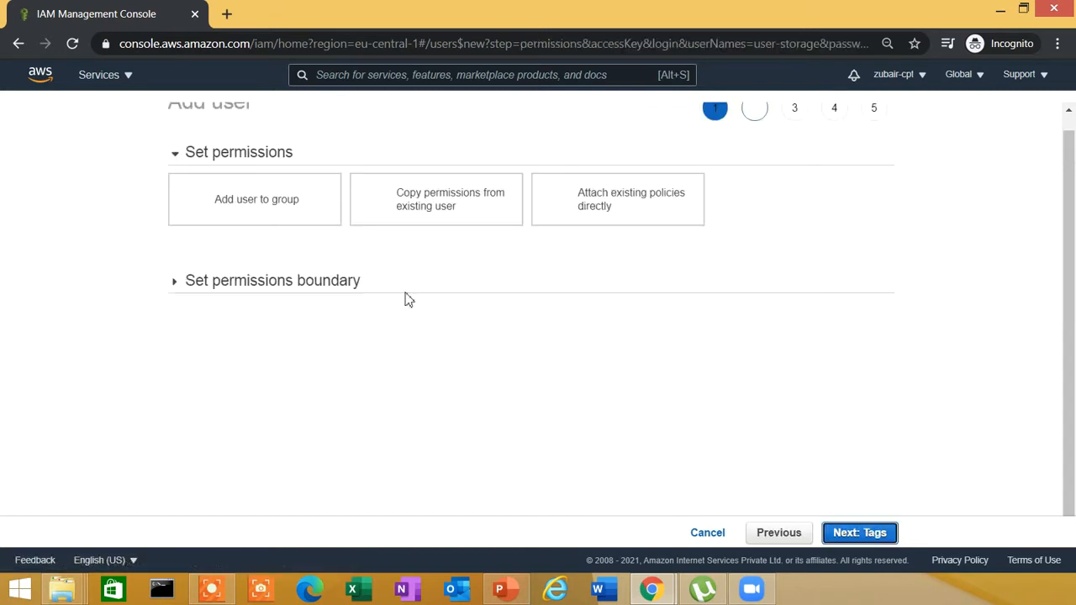
click(211, 192)
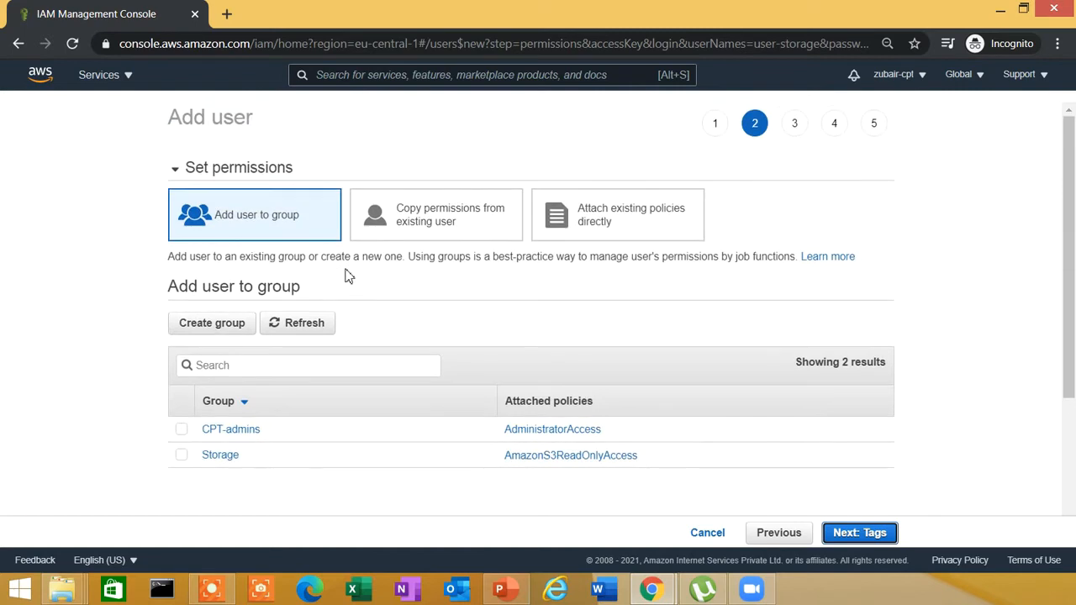
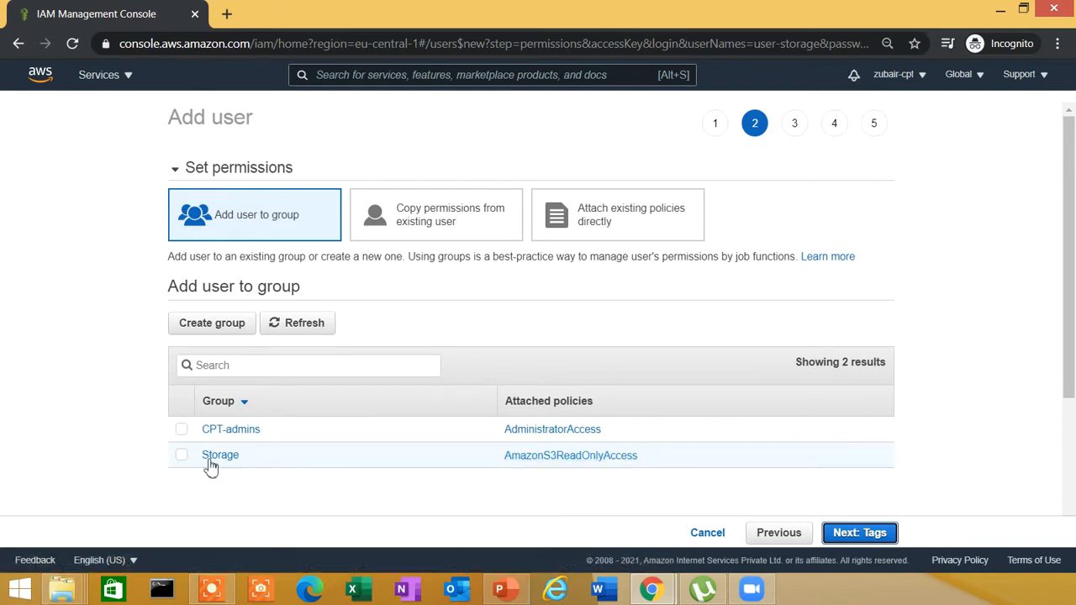
Step: Put the new user in the Storage group and add the tag 'company department' = 'Storage'
click(181, 454)
click(859, 533)
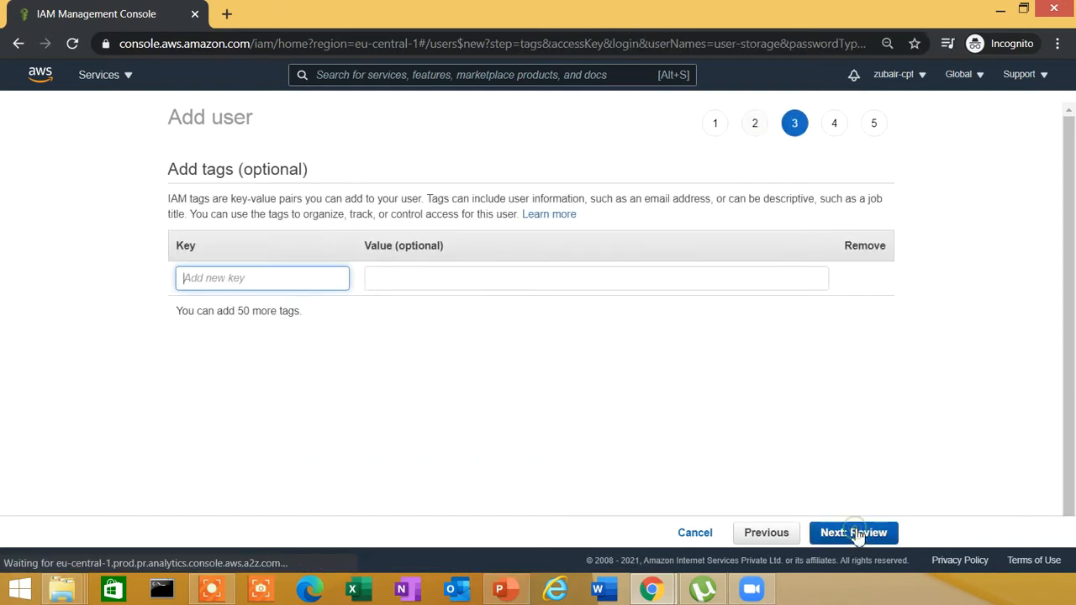
click(246, 283)
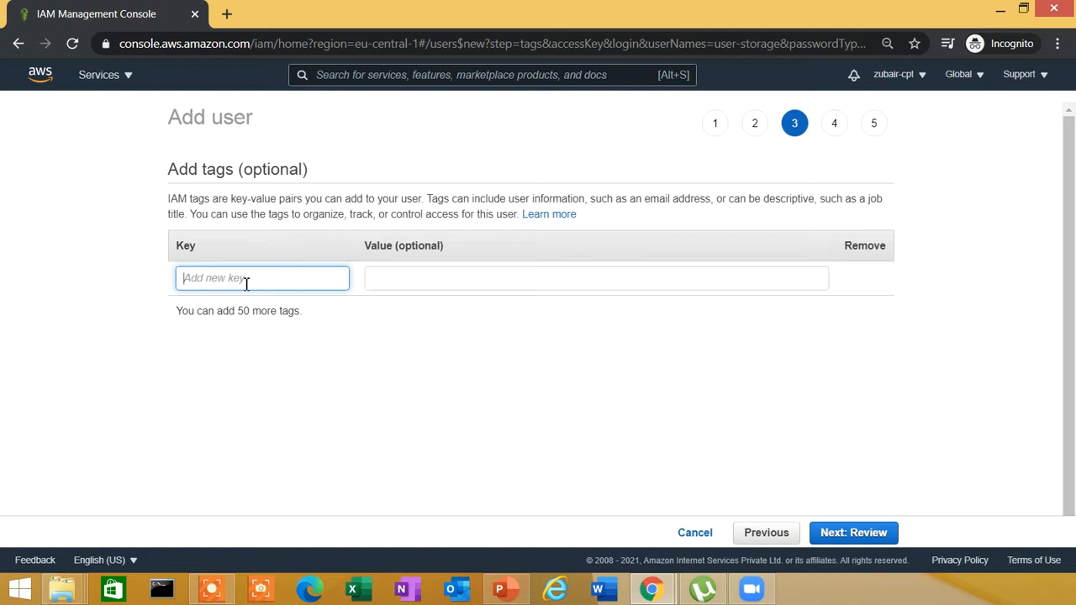
text(company department)
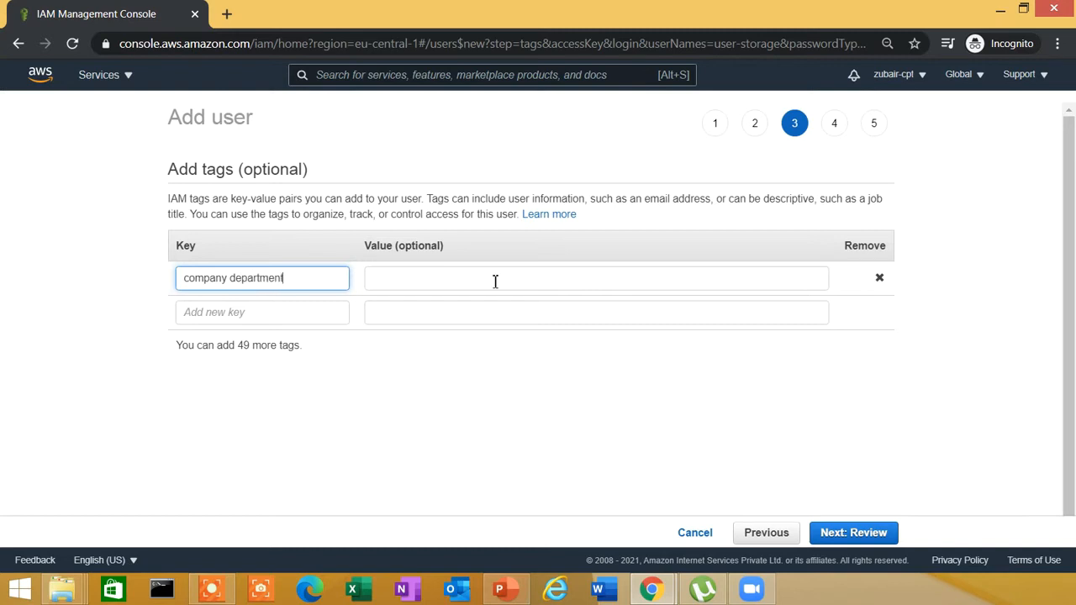
click(495, 282)
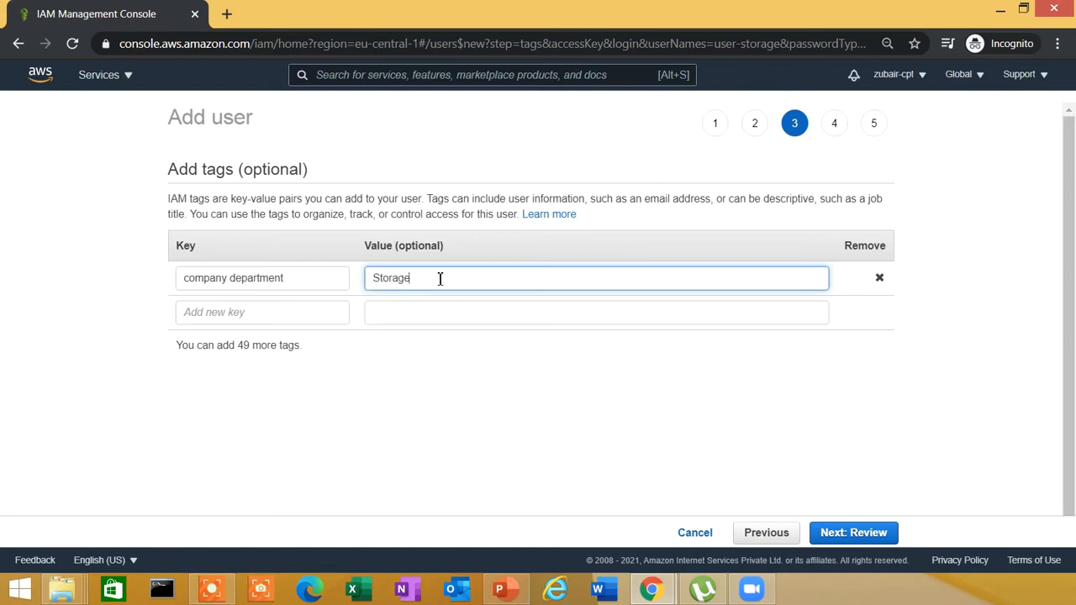
Step: Review the user-storage settings and create the user
click(831, 533)
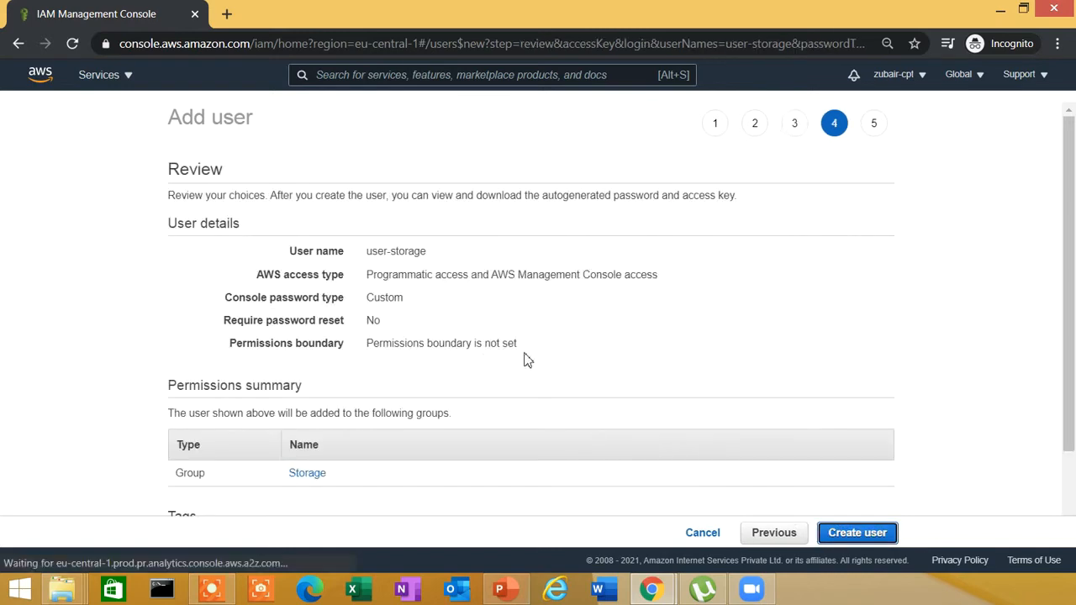
scroll(295, 235, down, 1)
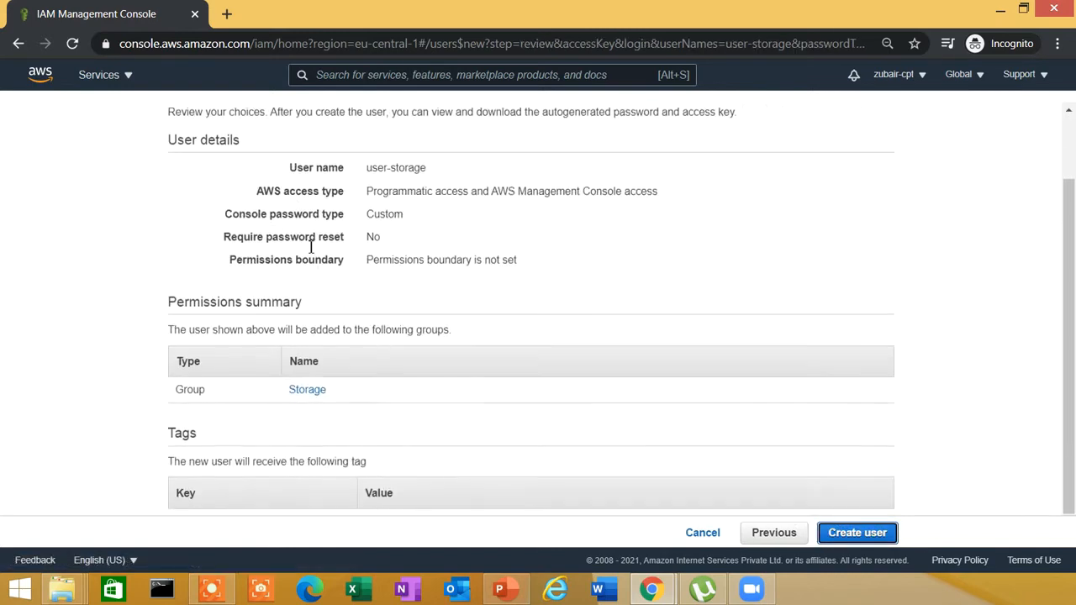
scroll(383, 347, down, 1)
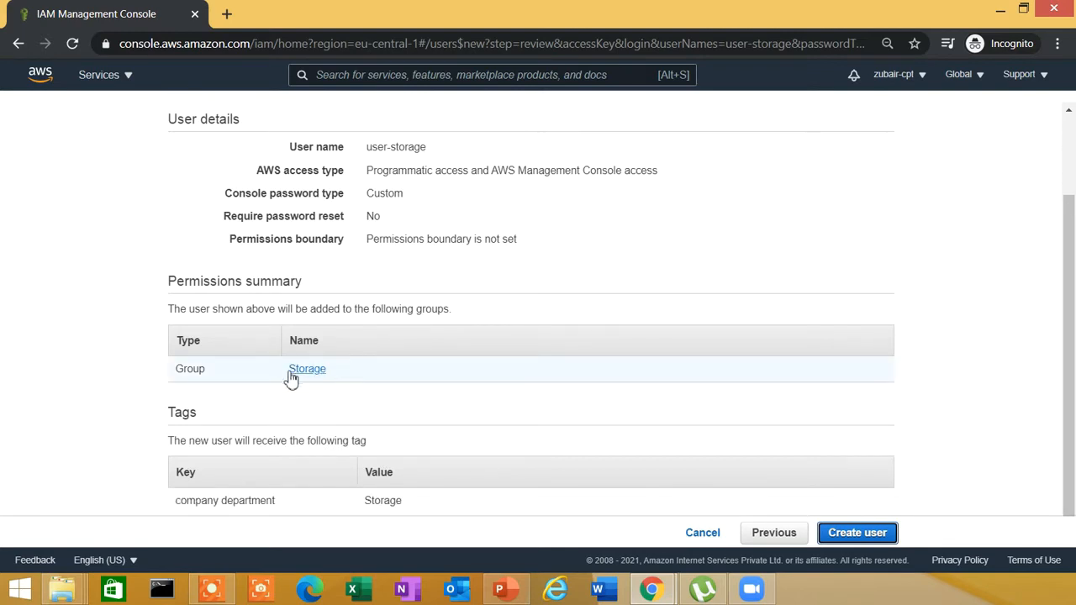
scroll(555, 380, up, 1)
scroll(505, 382, down, 1)
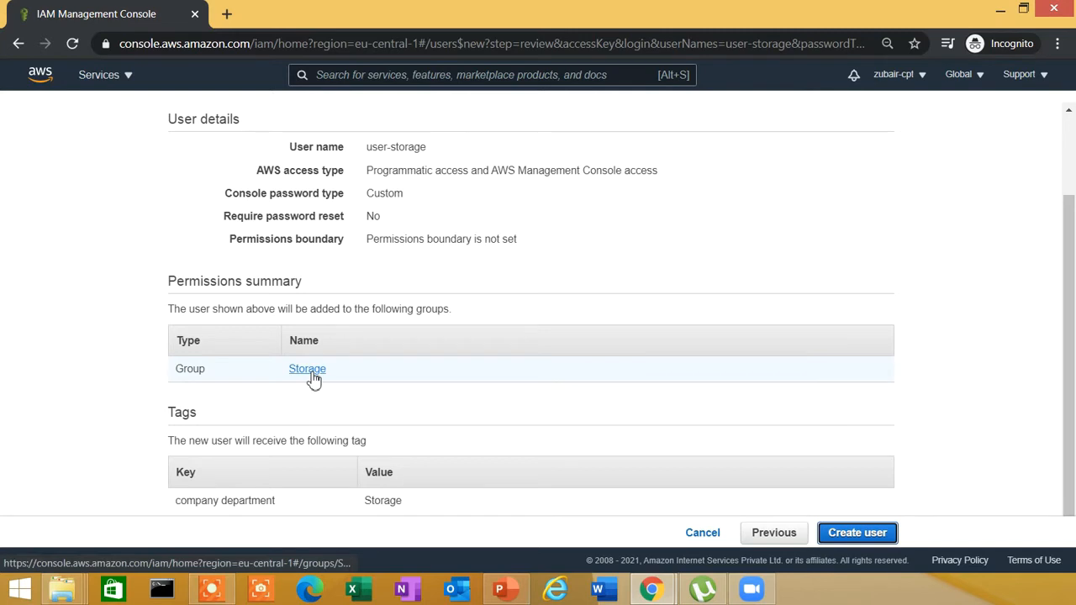
click(875, 538)
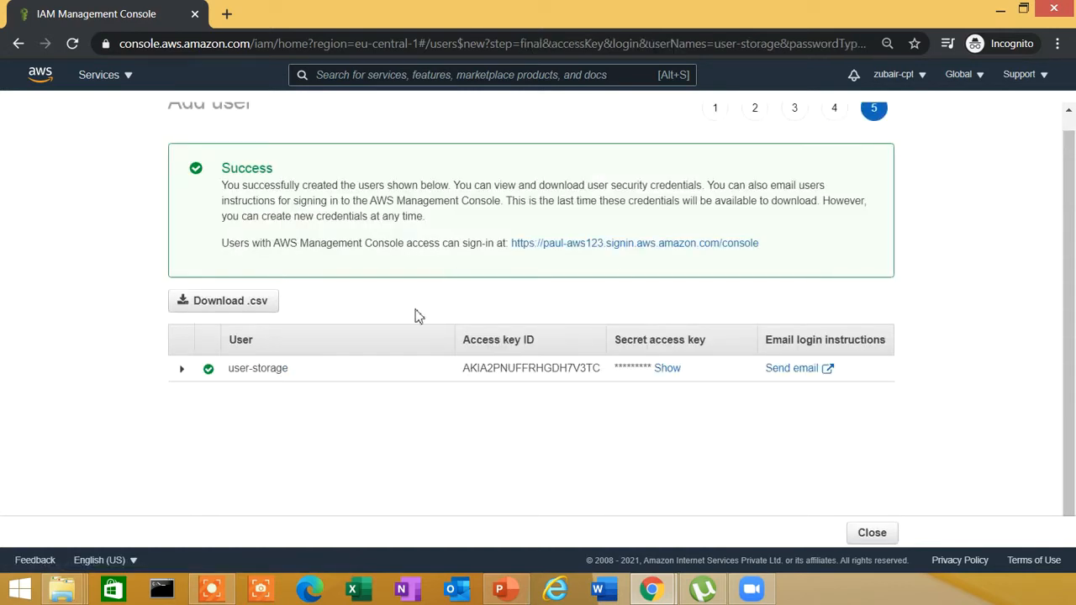
Step: Reveal the new user's secret access key and download the credentials as a .csv file
scroll(434, 329, up, 1)
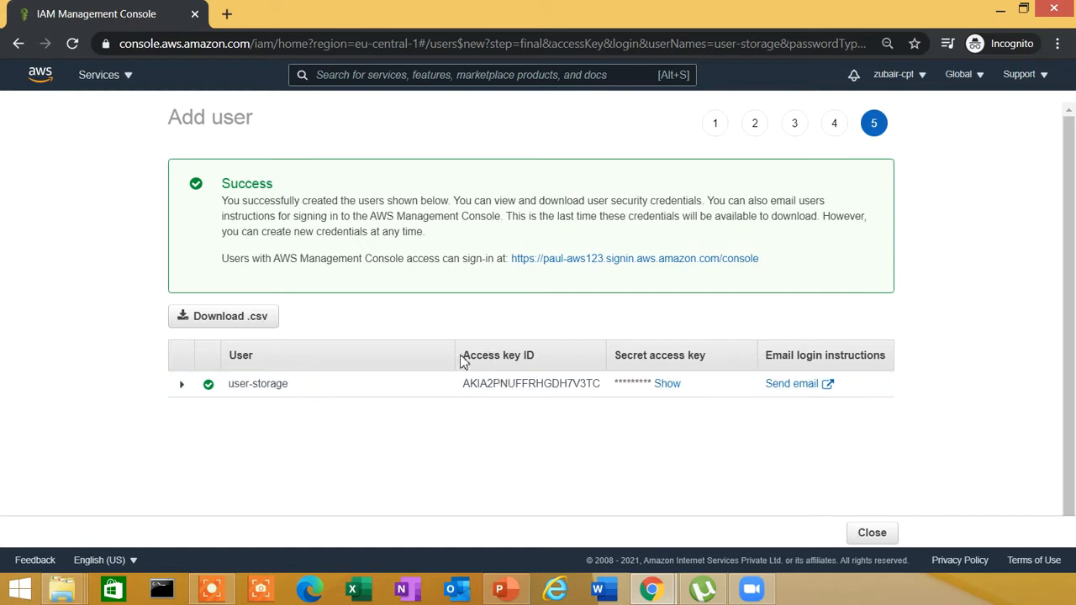
drag(461, 356, 706, 355)
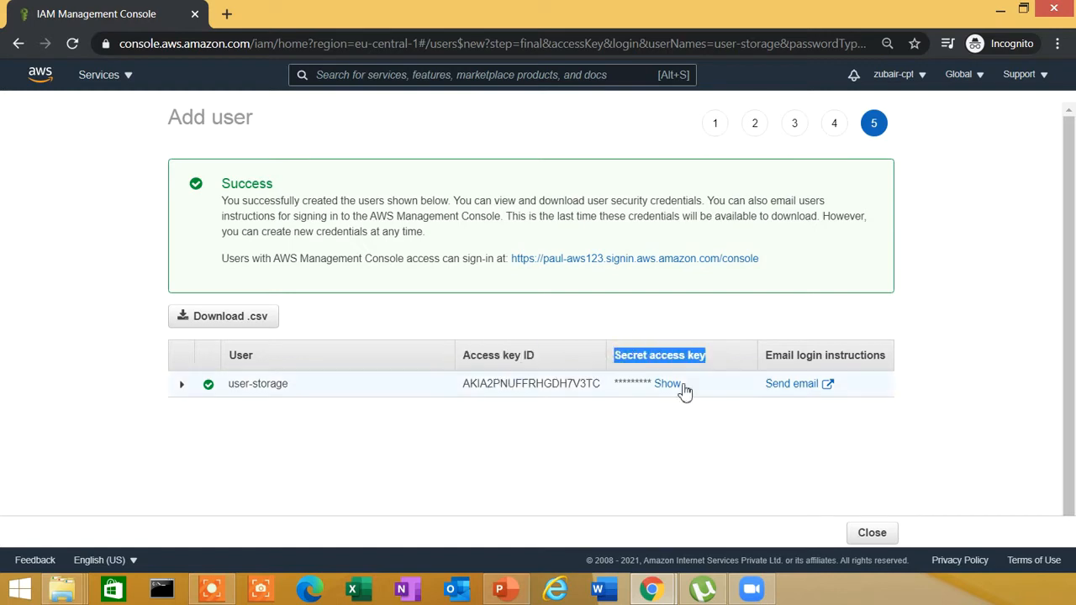
click(668, 387)
triple_click(668, 387)
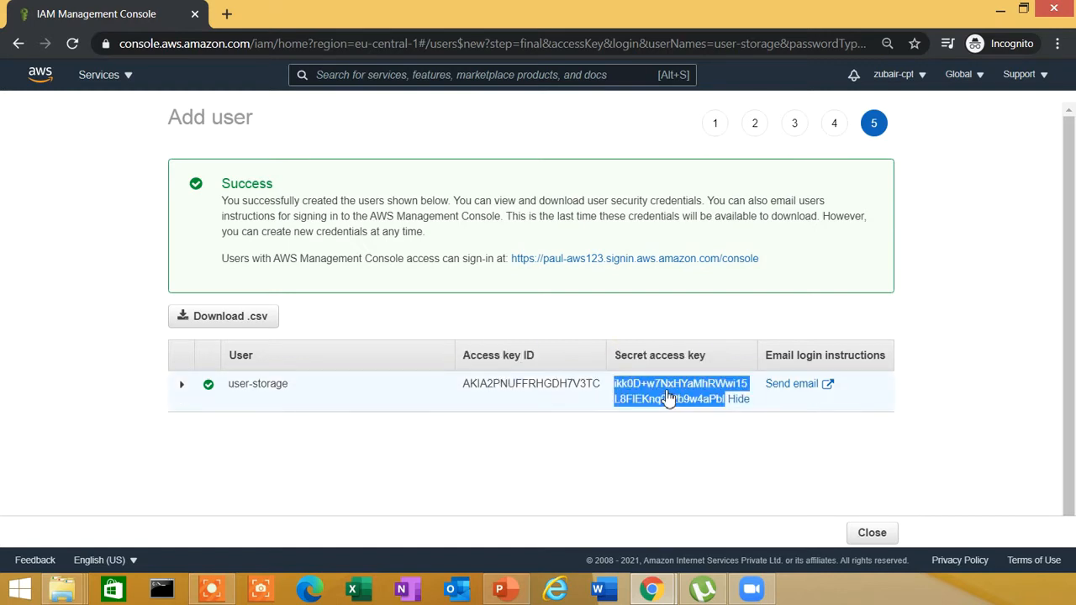
click(739, 402)
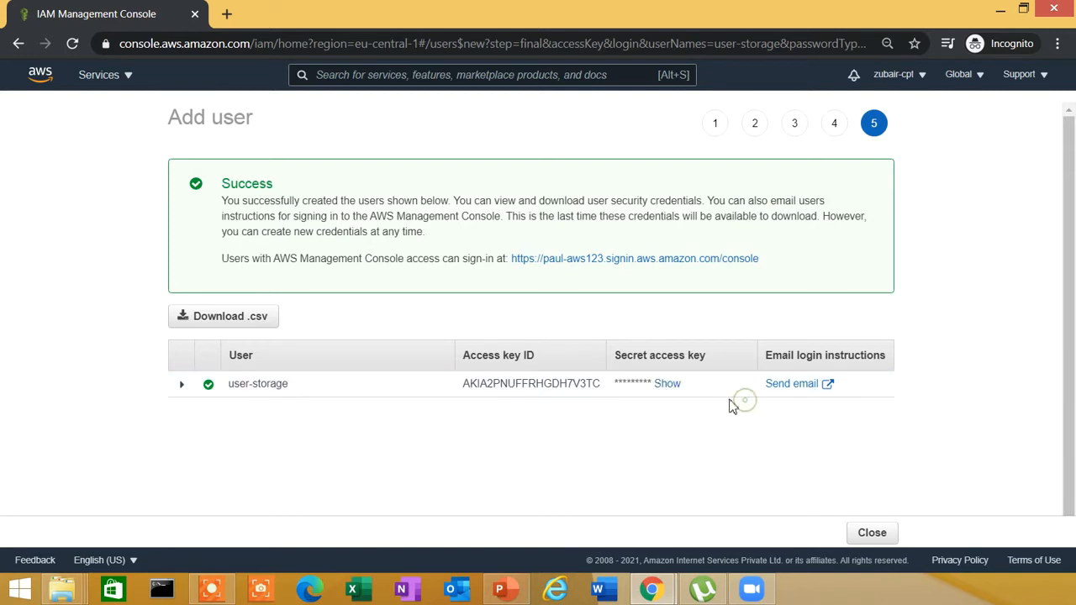
click(673, 390)
triple_click(673, 390)
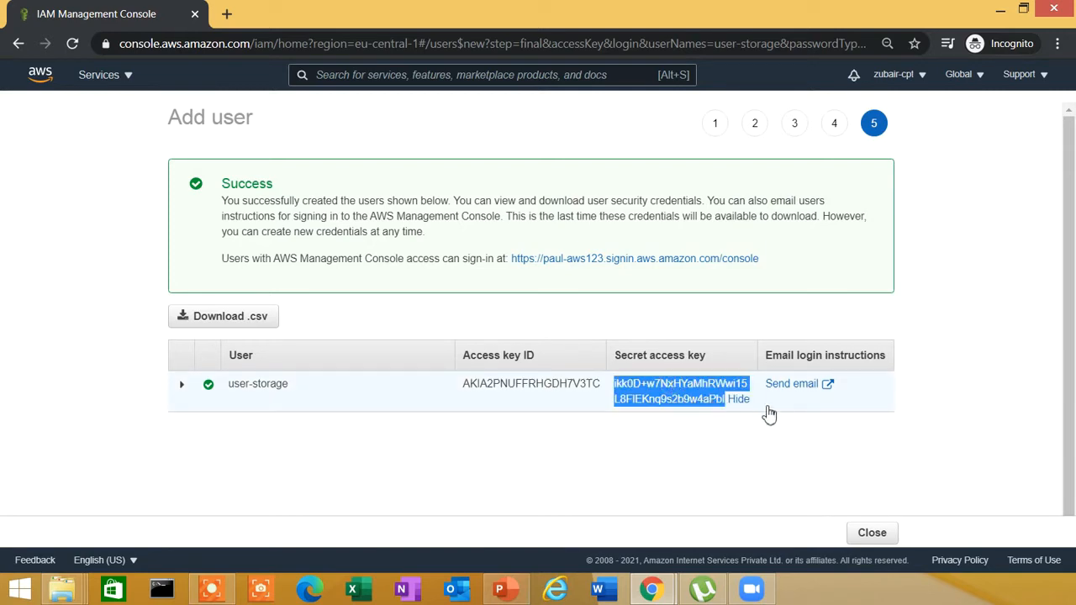
click(739, 401)
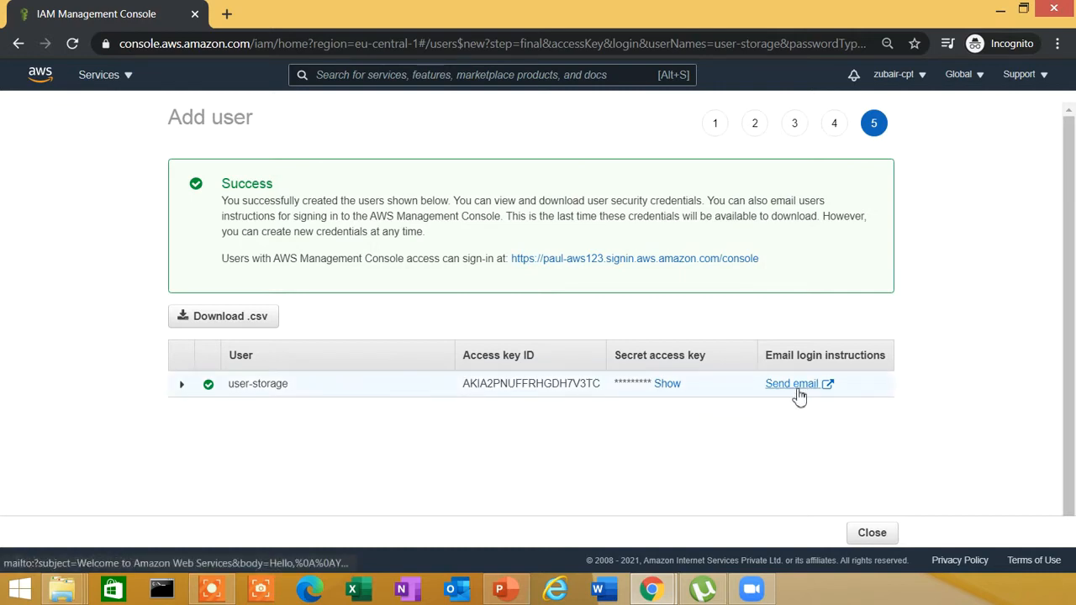
click(262, 314)
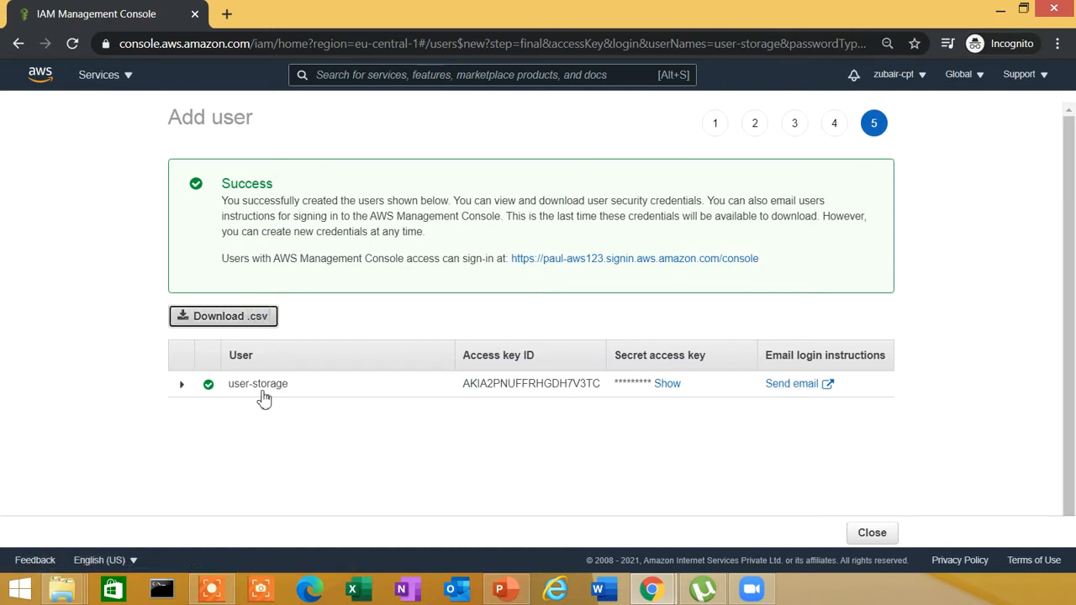
Step: Open new_user_credentials.csv in Excel, widen columns A and C, then close without saving
click(90, 542)
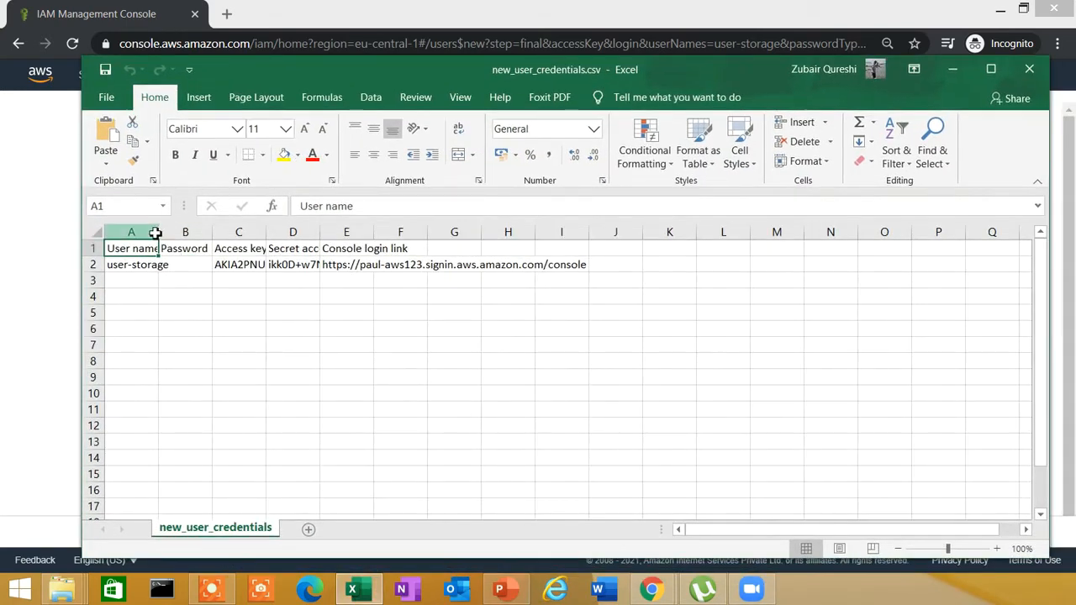
click(153, 233)
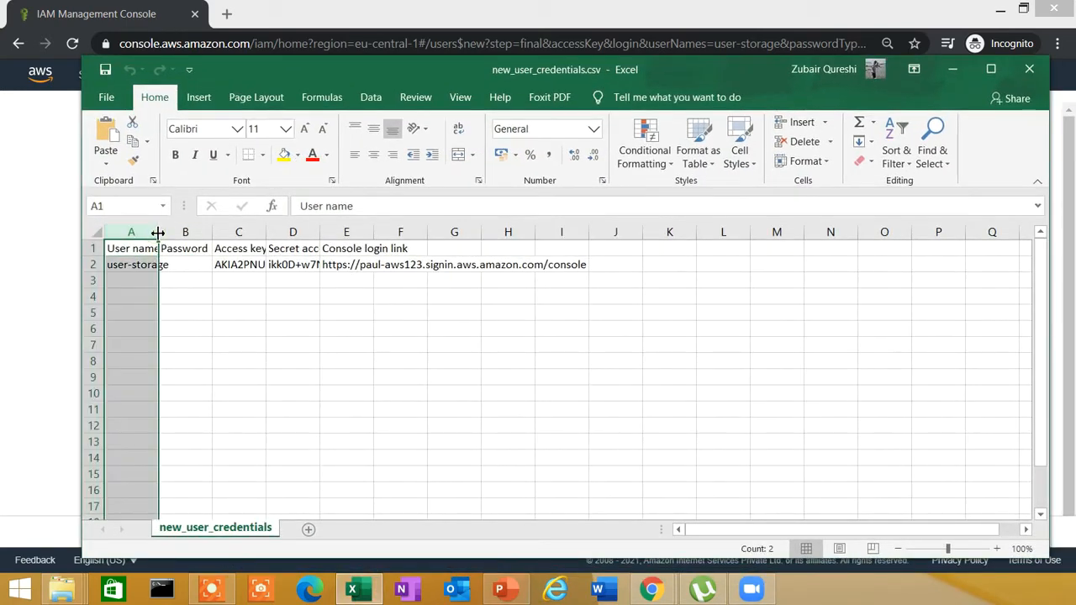
drag(159, 233, 228, 233)
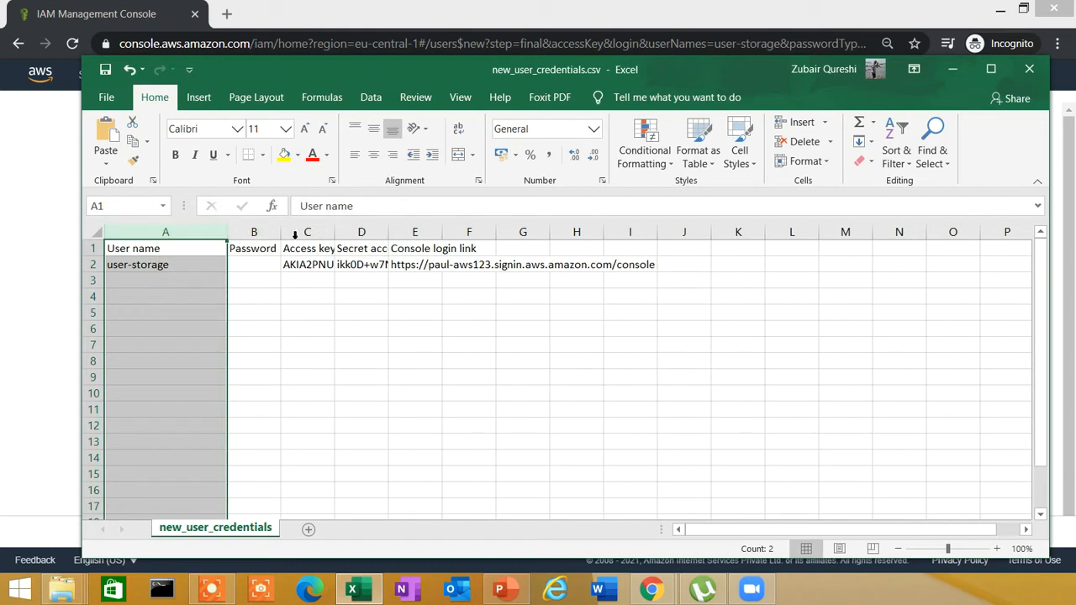
drag(334, 232, 657, 233)
click(1035, 76)
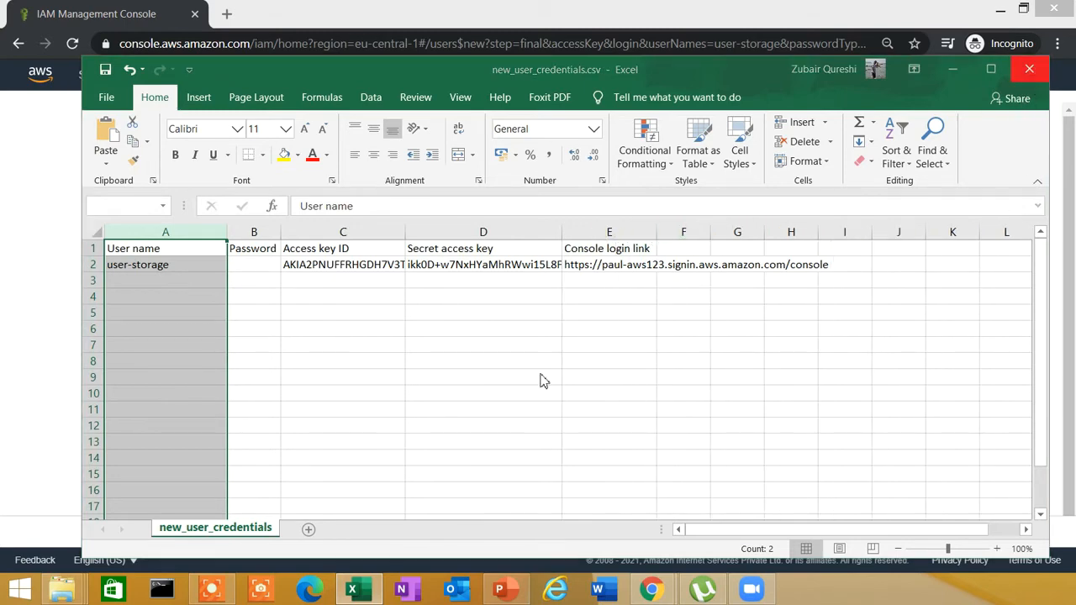
click(540, 316)
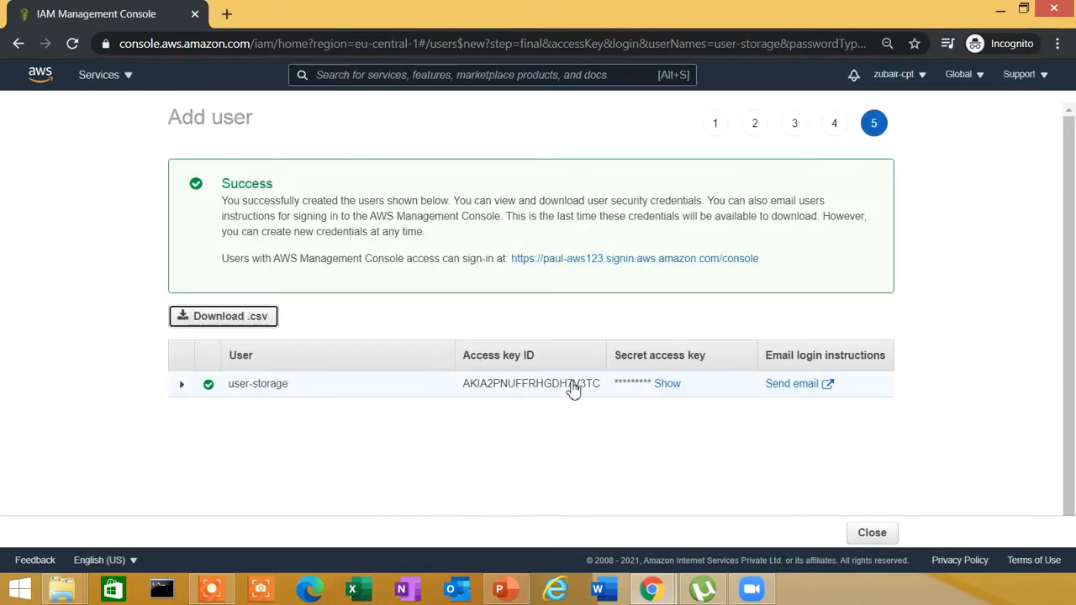
Step: Close the user wizard, then return to the AWS console from an incognito 'aws console' search and log back in
click(872, 533)
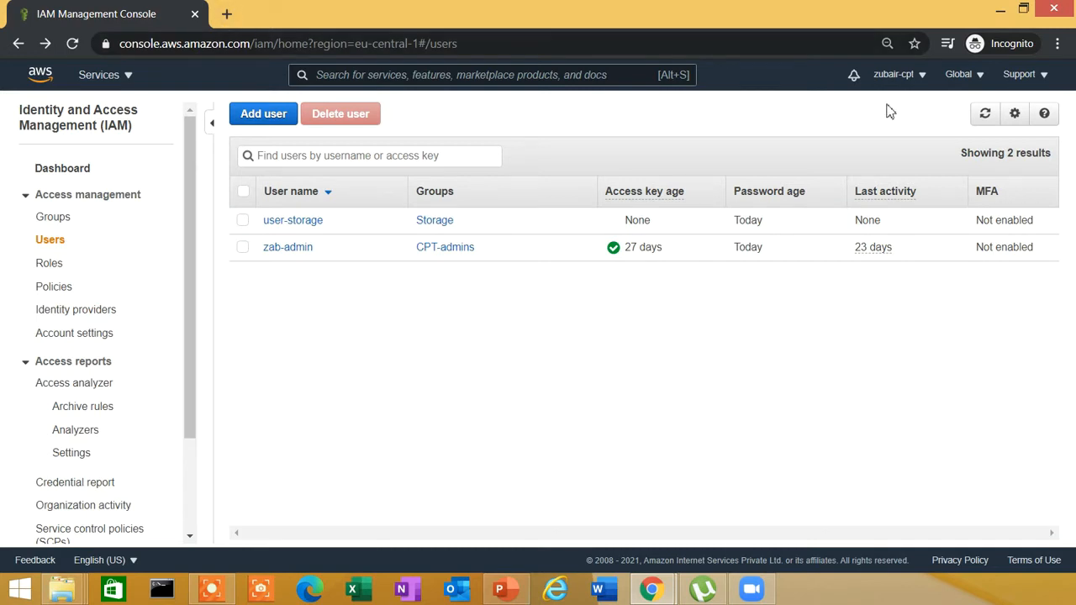
click(1056, 44)
click(940, 106)
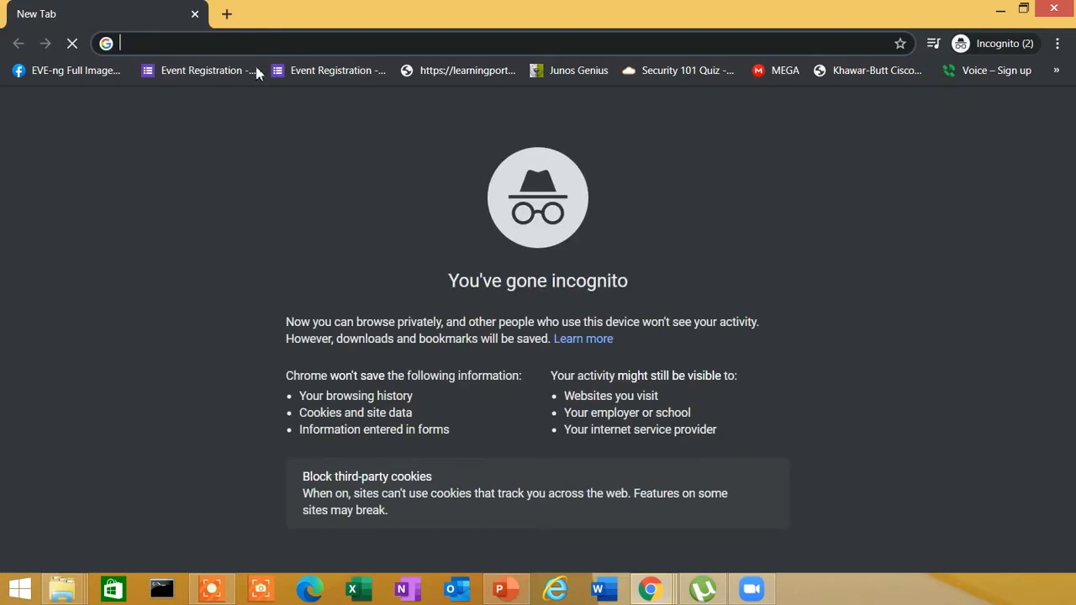
text(aws)
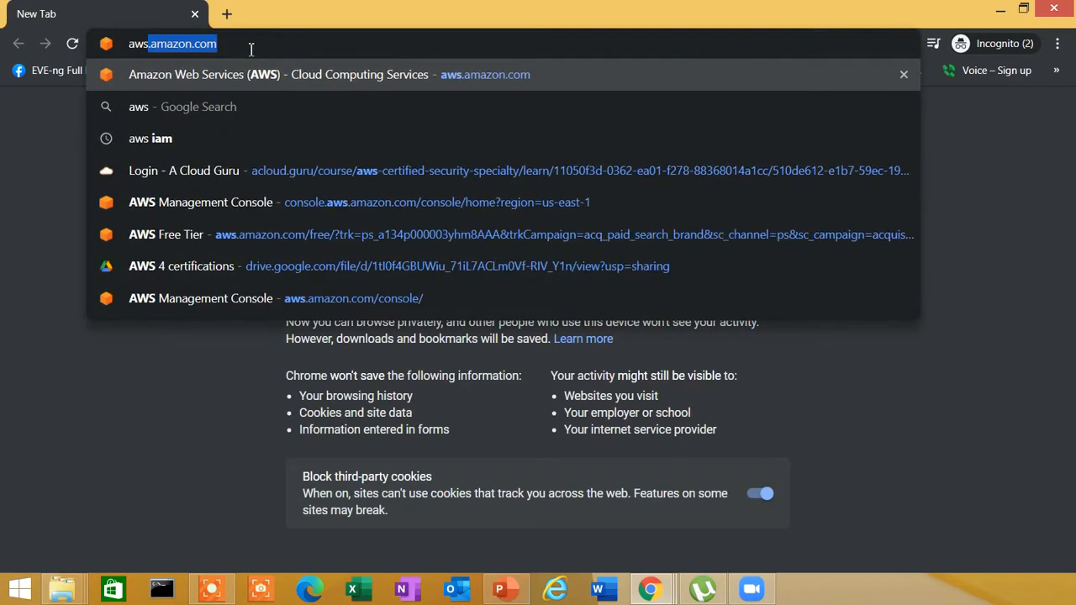
text( console)
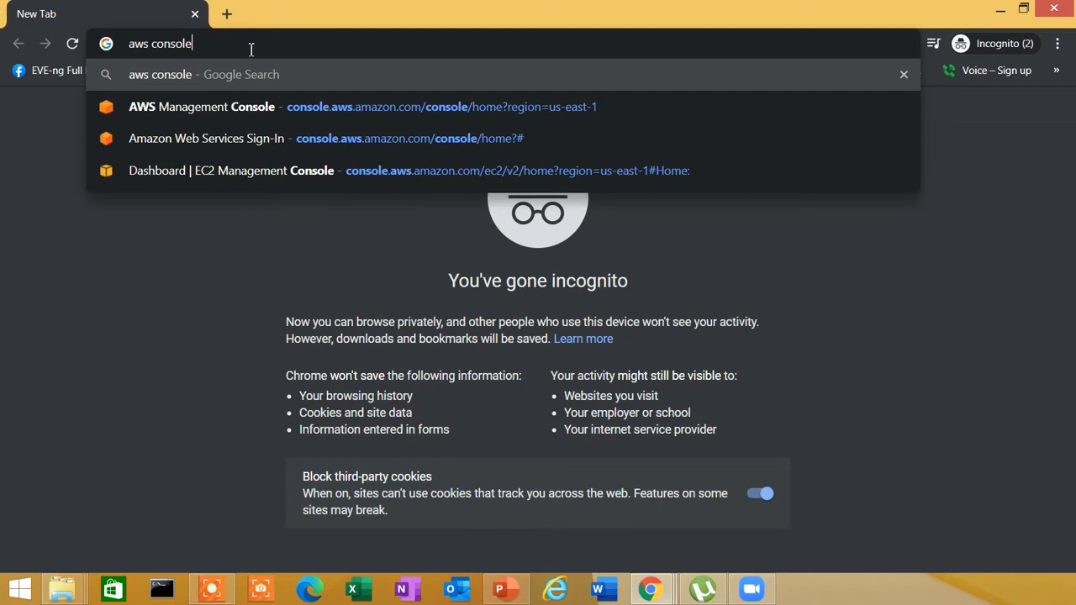
key(Return)
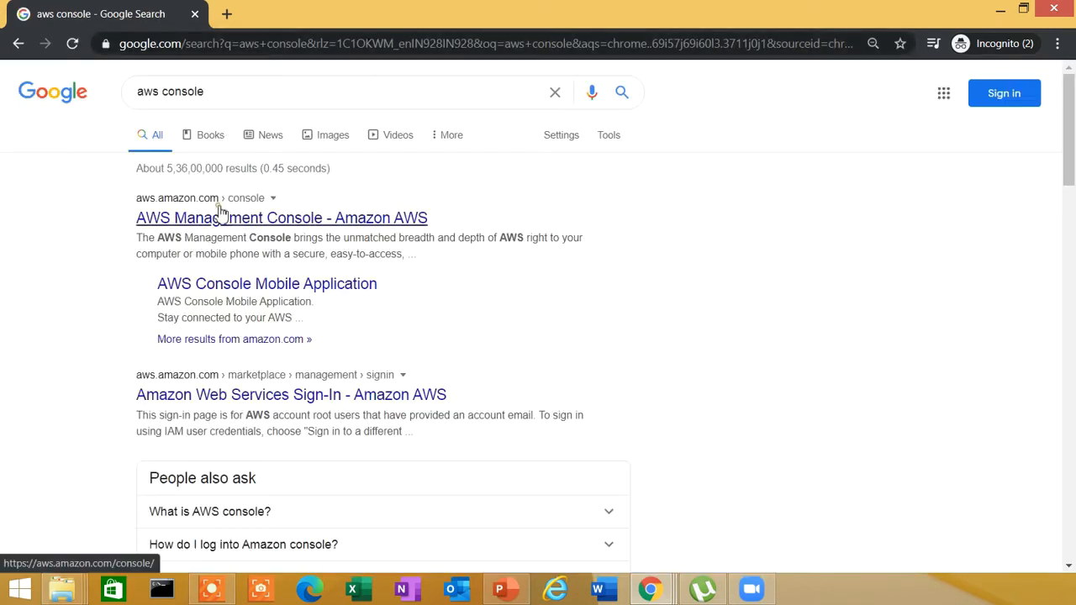
click(250, 218)
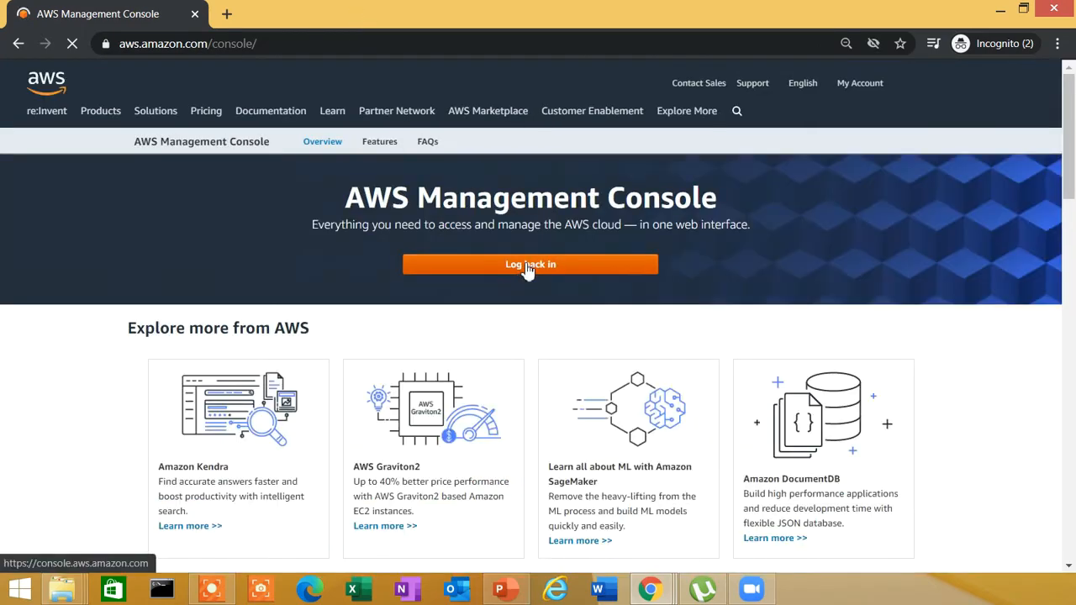
click(528, 266)
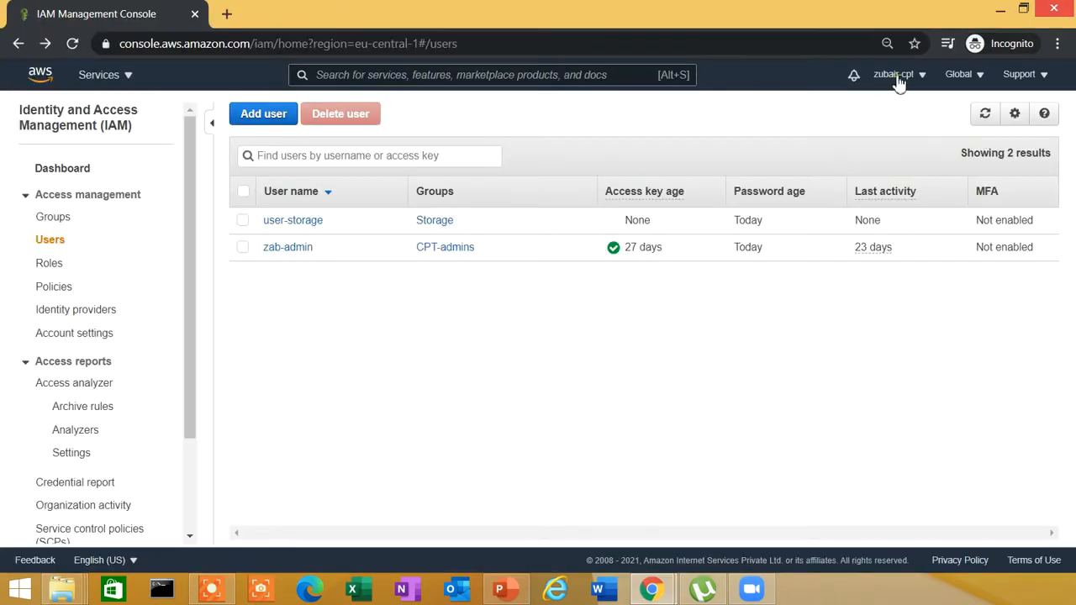
Step: Open the account's billing page from the account menu in a new tab, then close it with Ctrl+W
click(893, 74)
click(878, 411)
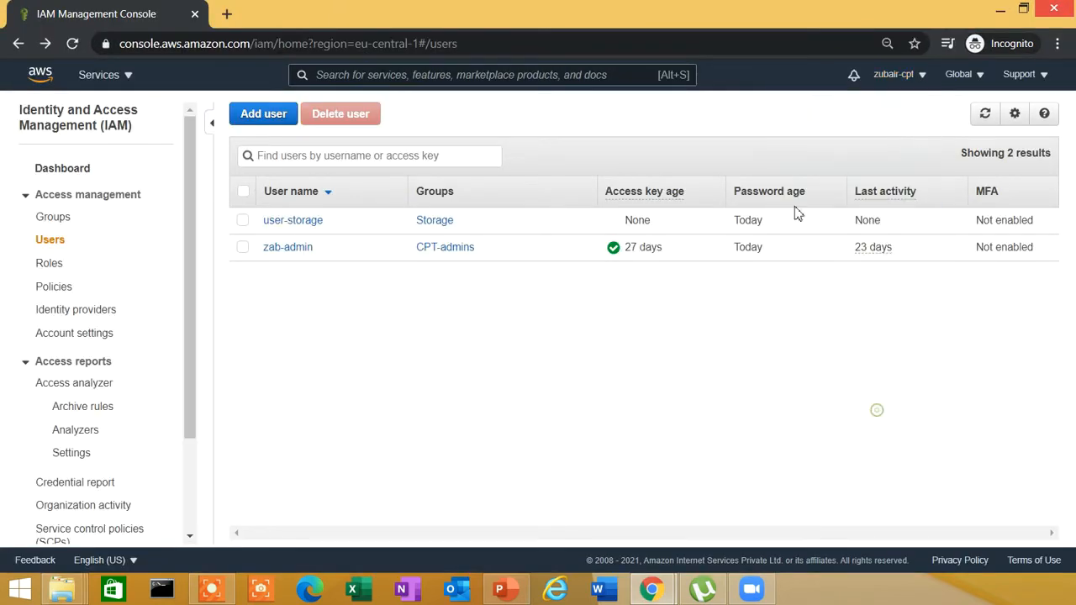
click(911, 76)
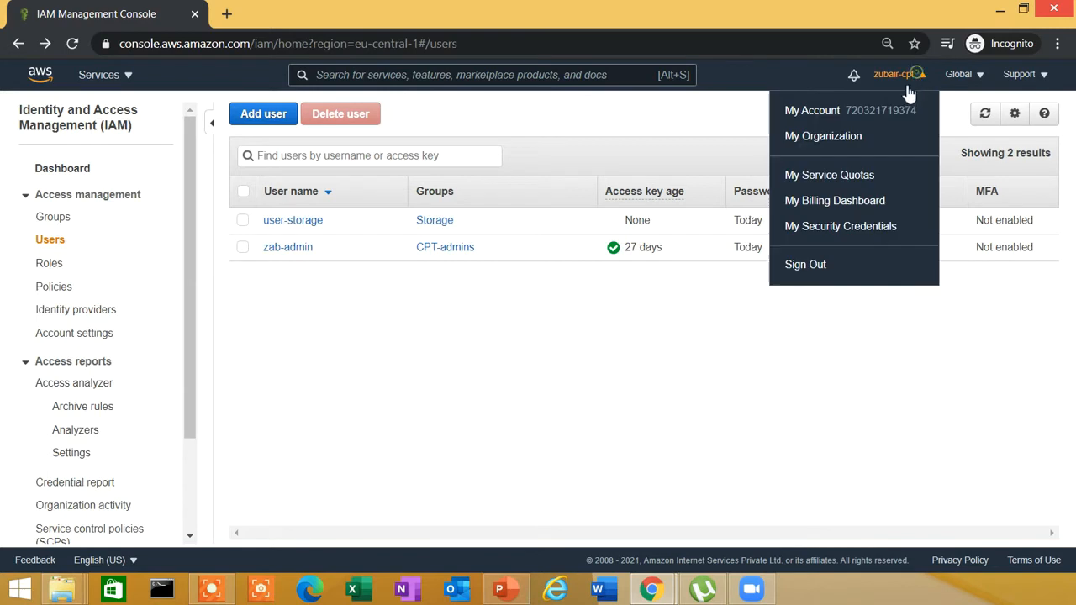
click(813, 111)
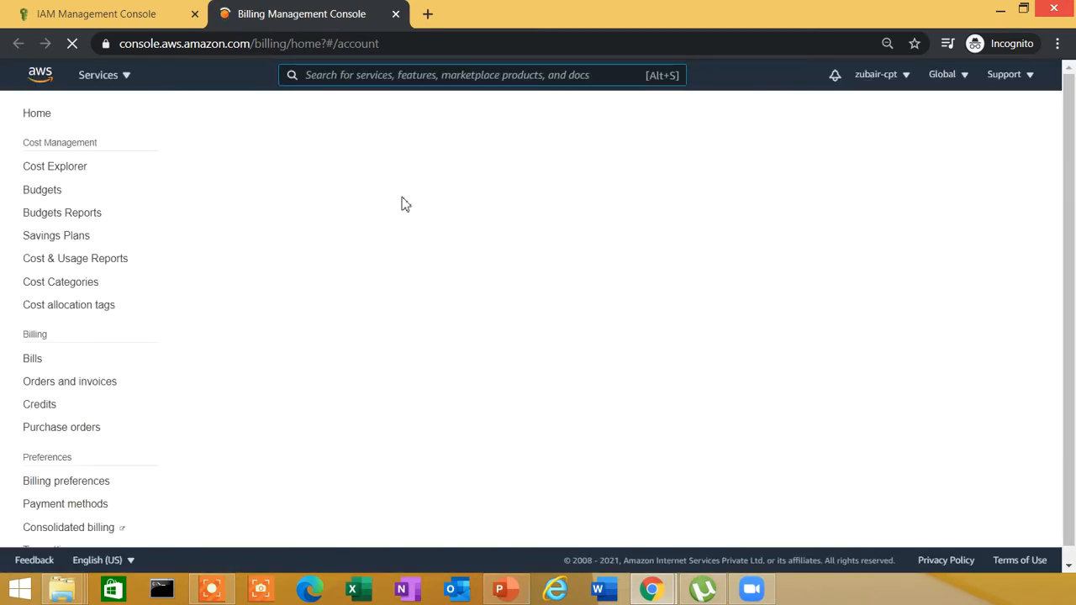
click(894, 76)
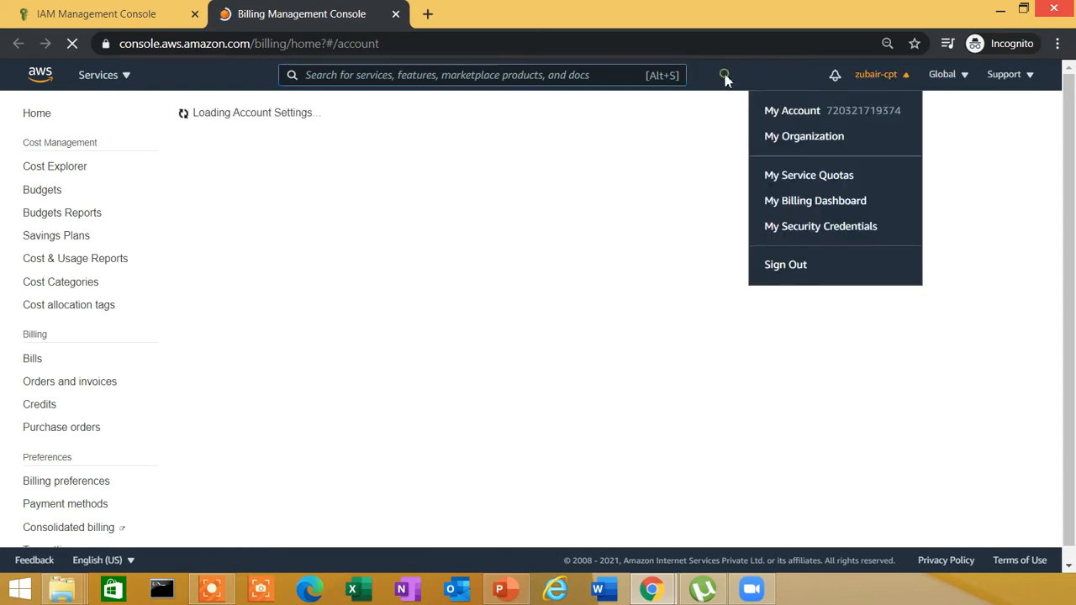
key(ctrl+w)
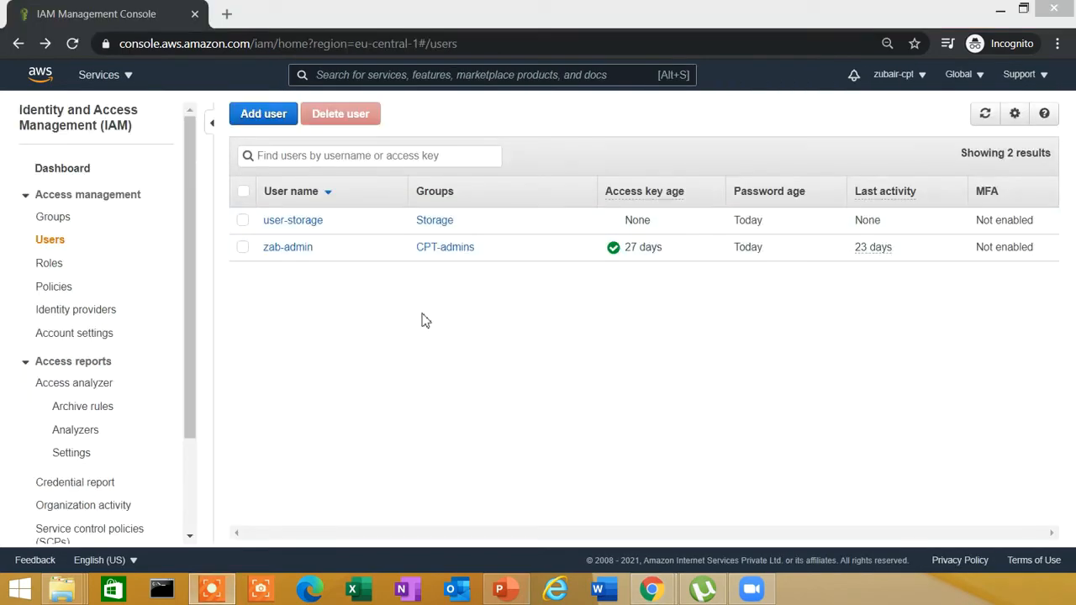
Step: Go to the IAM dashboard and select the IAM users sign-in URL
click(71, 177)
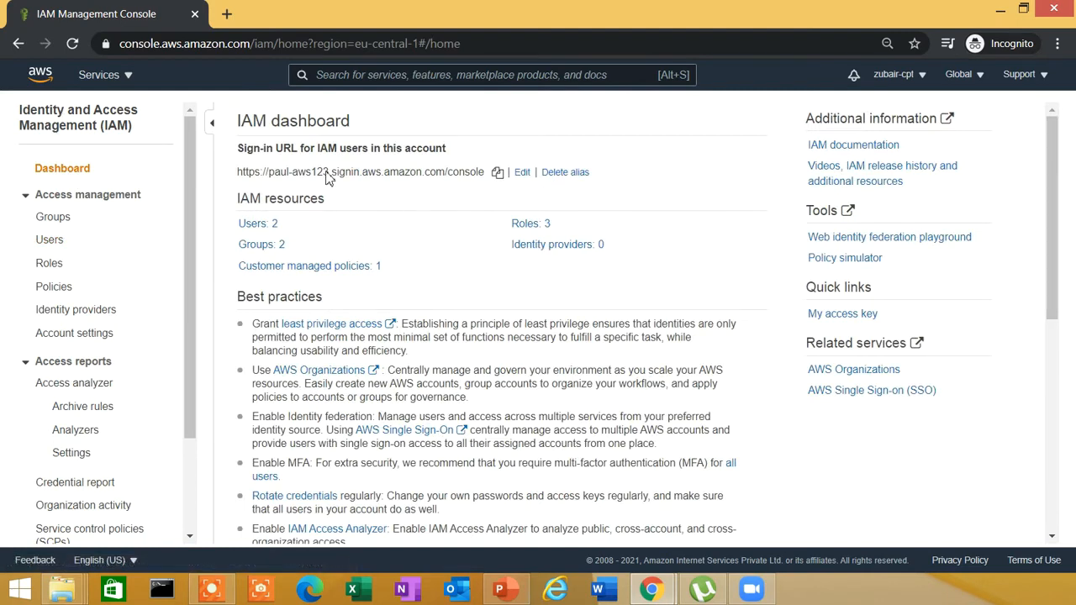
drag(266, 151, 418, 154)
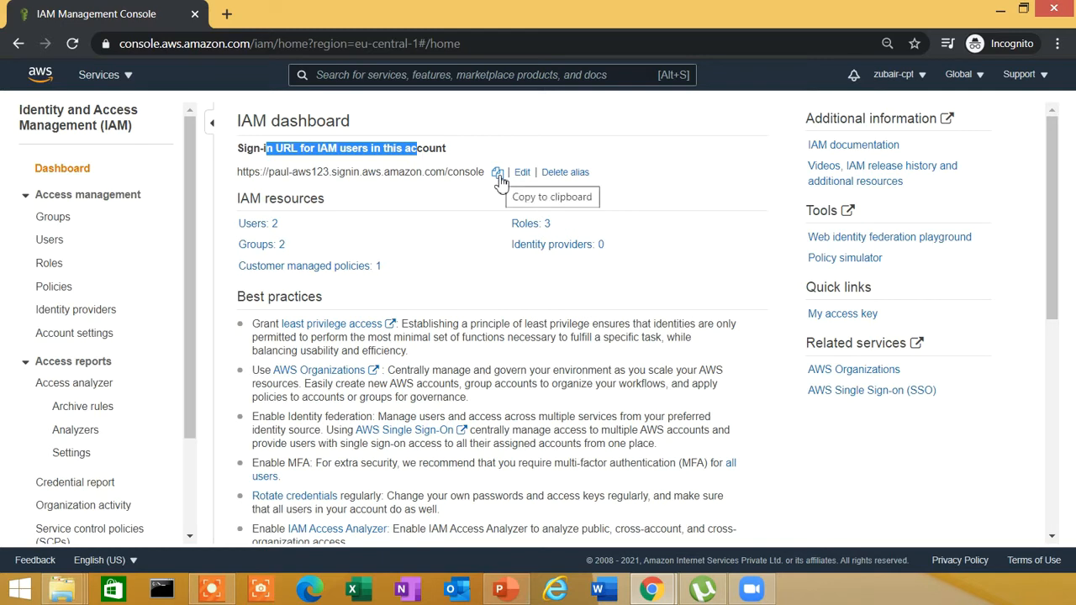
triple_click(330, 171)
click(329, 172)
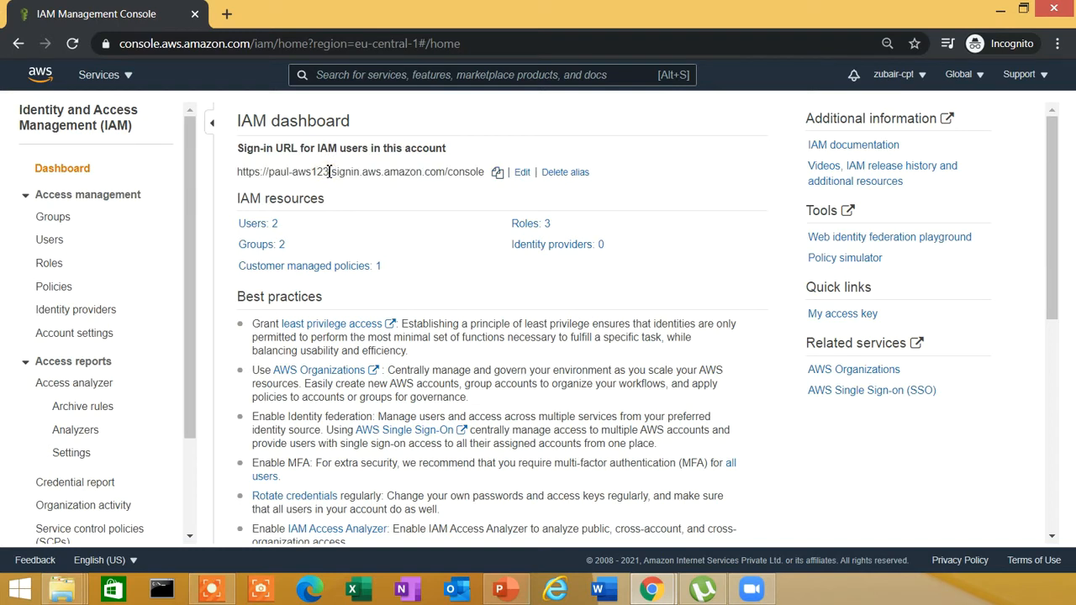
triple_click(313, 172)
click(333, 171)
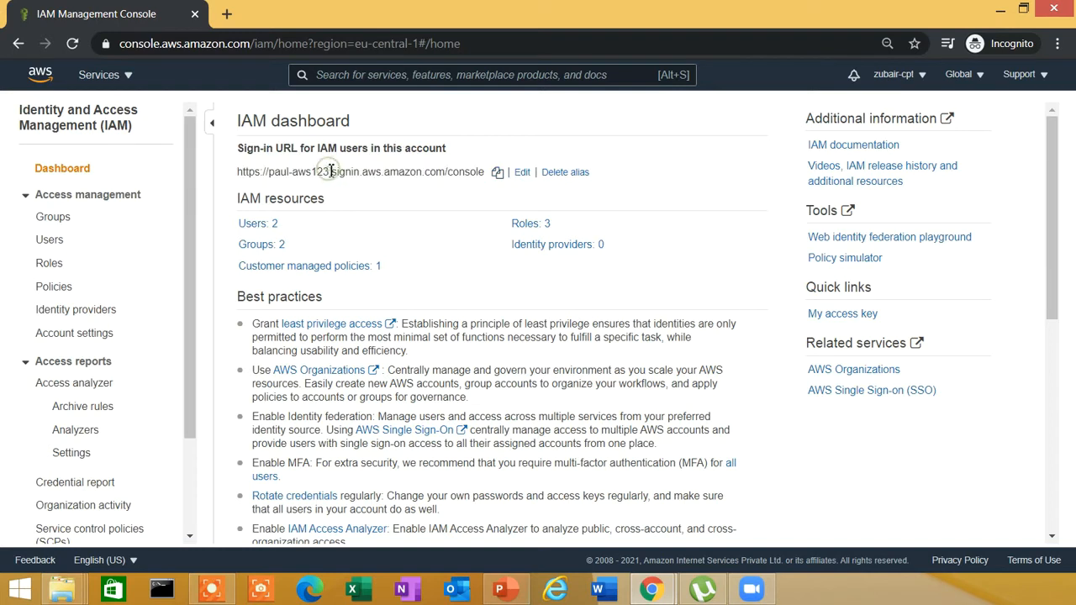
Step: Replace the account alias with a new lowercase alias, save it, and copy the new sign-in URL
click(522, 173)
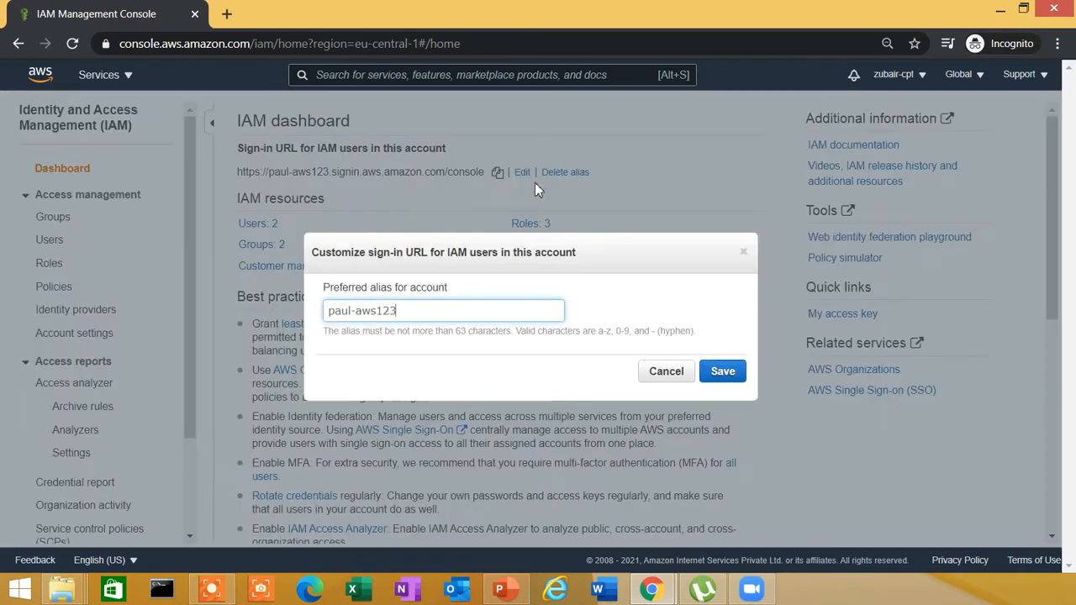
drag(406, 316, 327, 309)
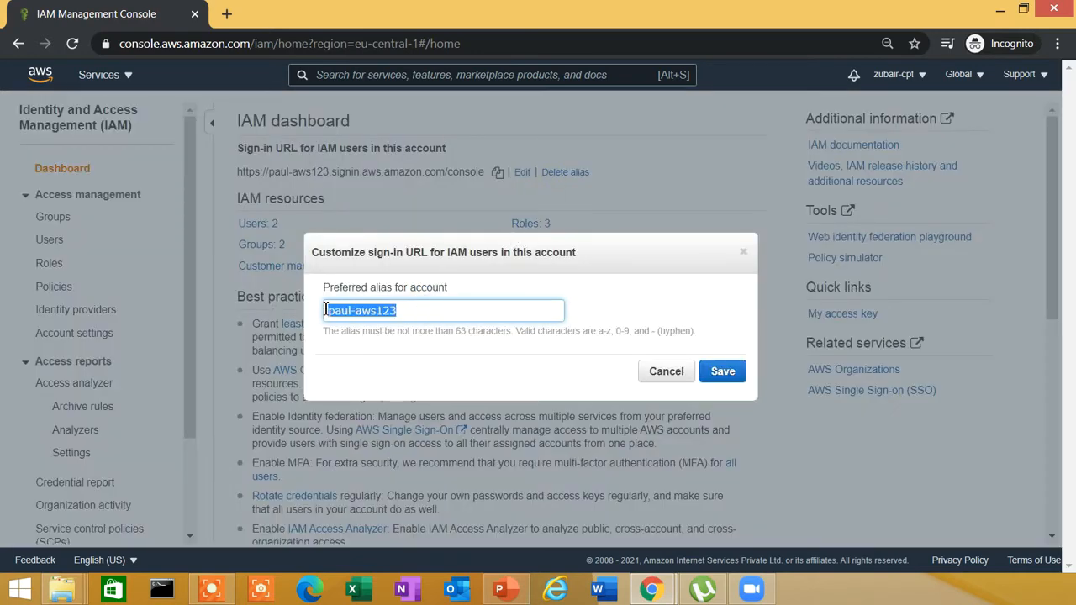
text(Zubair)
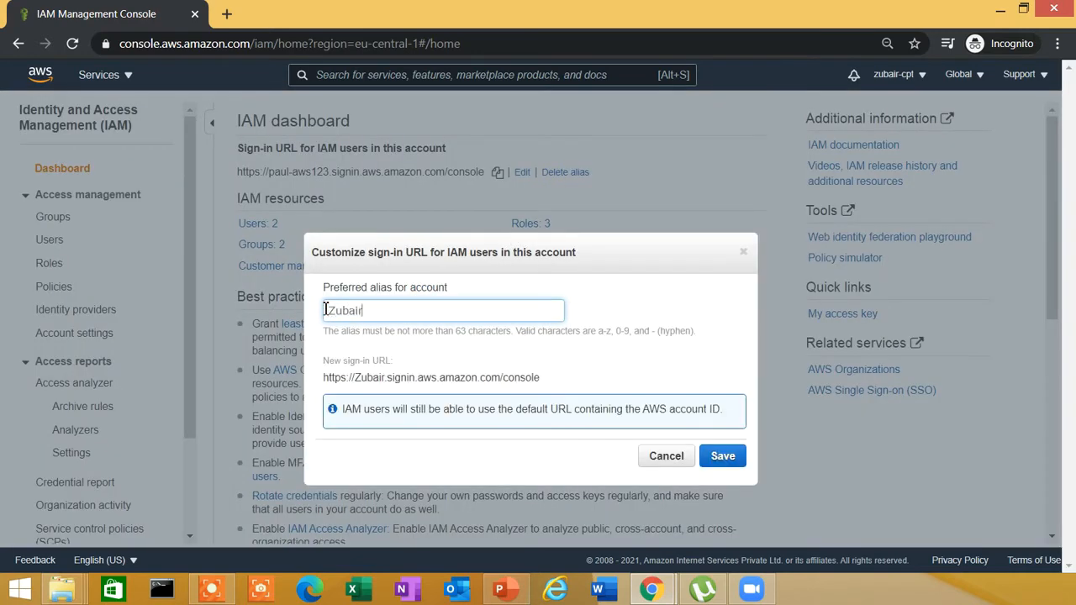
key(Return)
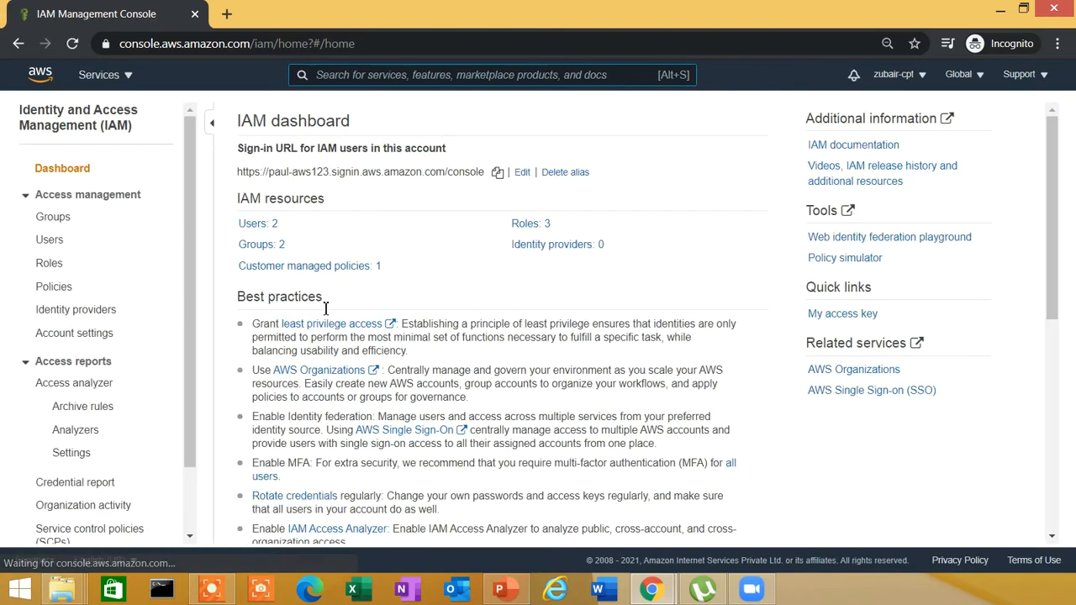
click(520, 171)
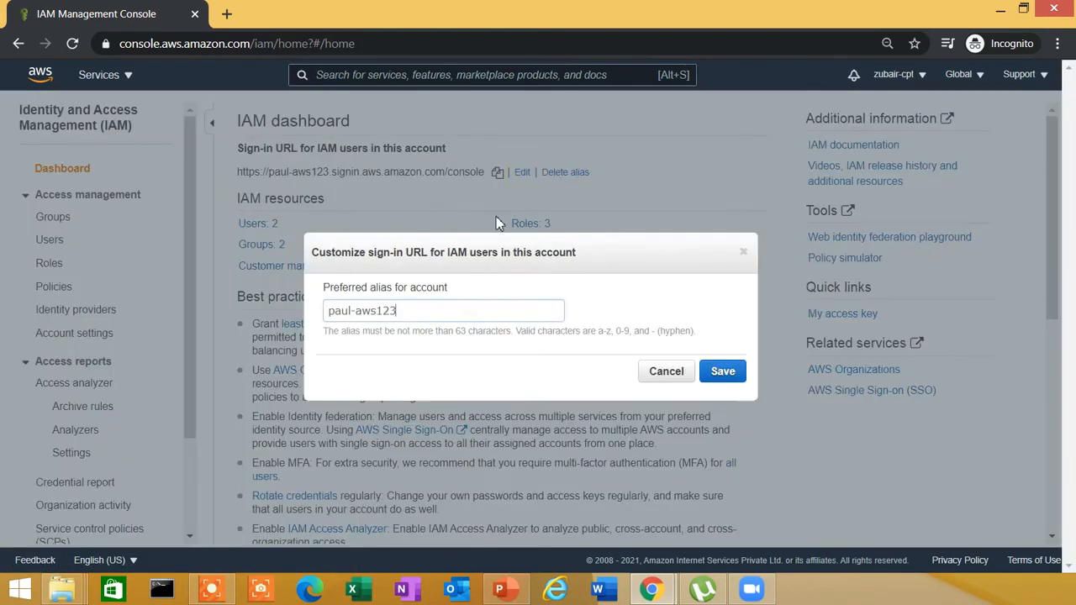
key(BackSpace)
key(BackSpace)
key(BackSpace)
key(BackSpace)
key(BackSpace)
key(BackSpace)
key(BackSpace)
key(BackSpace)
key(BackSpace)
key(BackSpace)
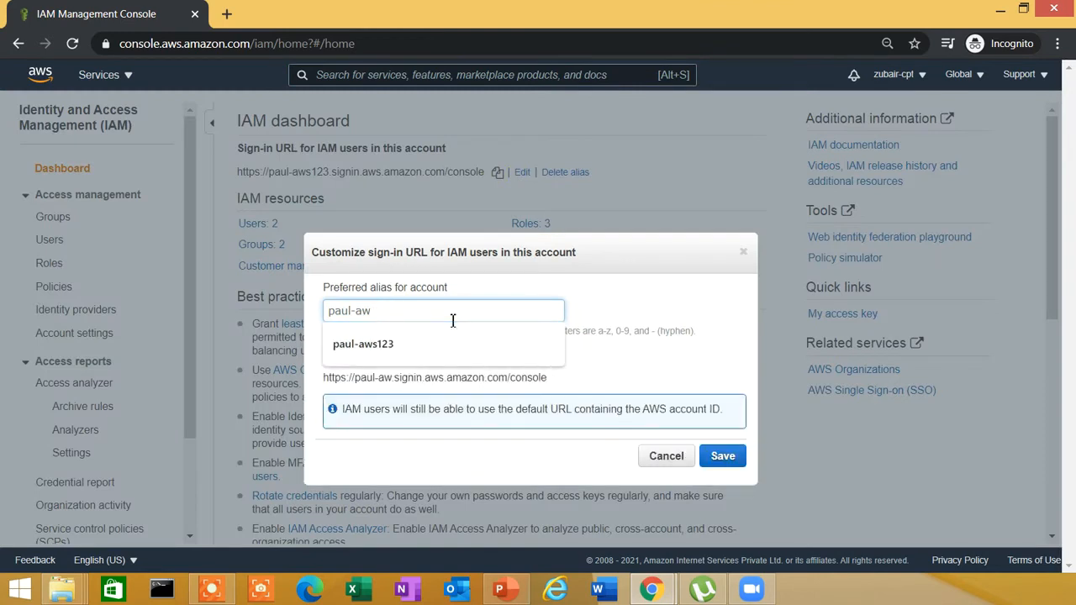
key(BackSpace)
text(z)
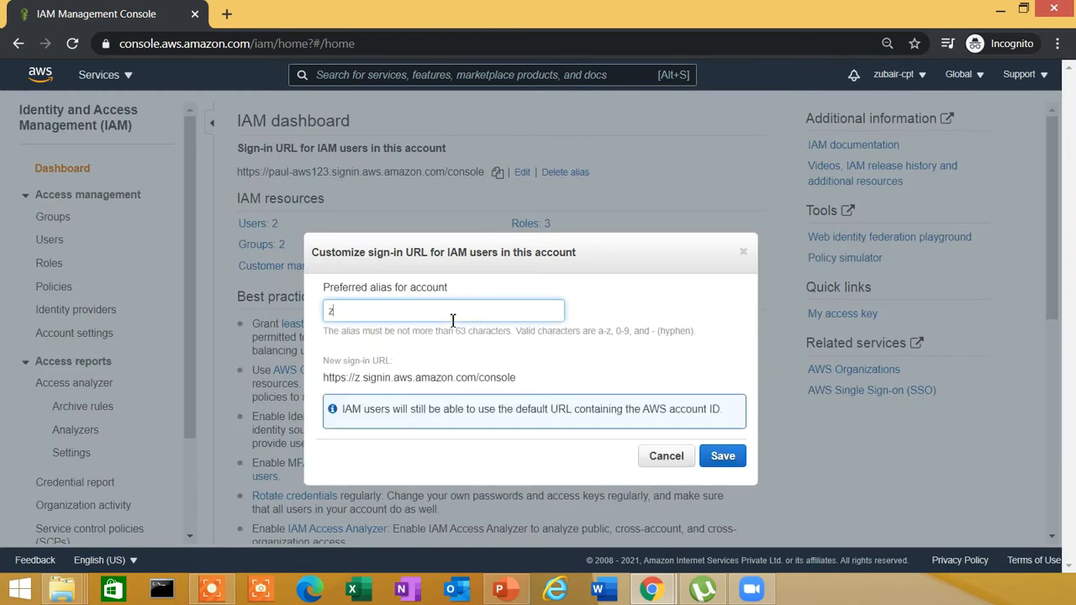
text(ubair-cpt)
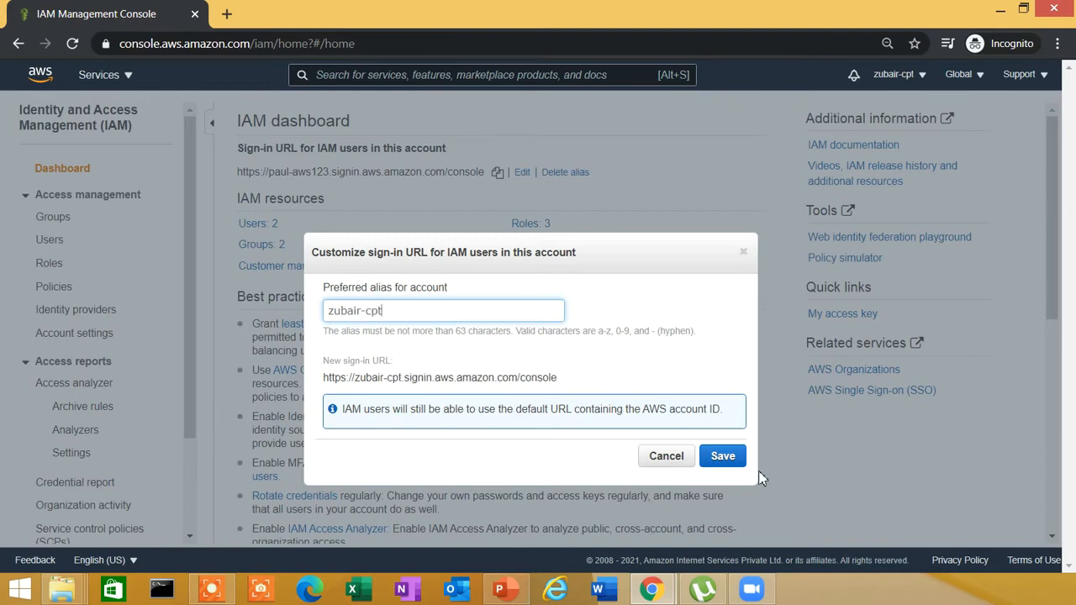
click(722, 458)
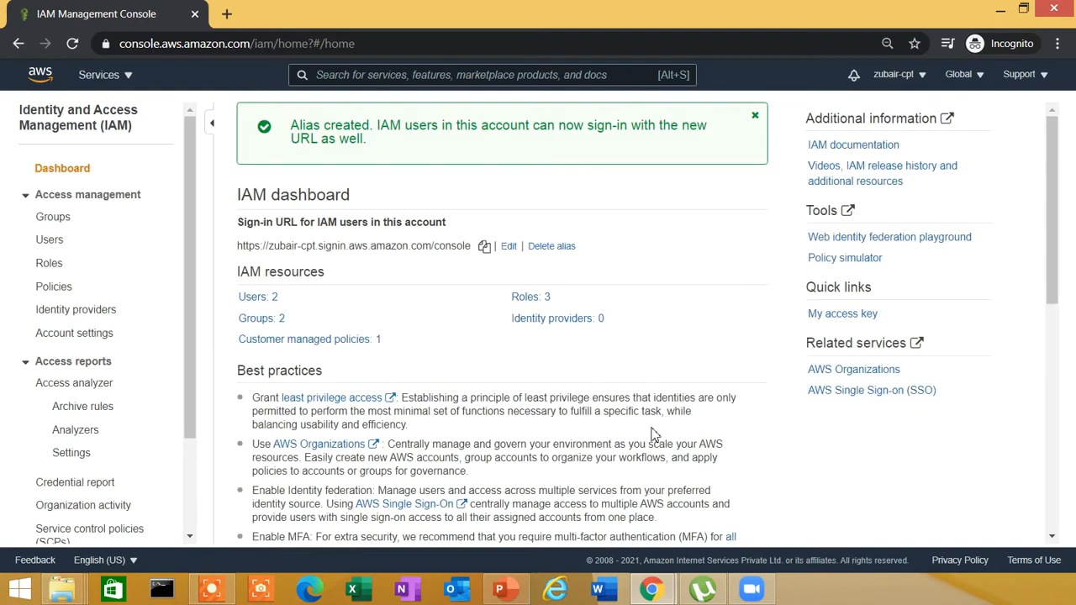
click(485, 246)
click(485, 247)
click(907, 77)
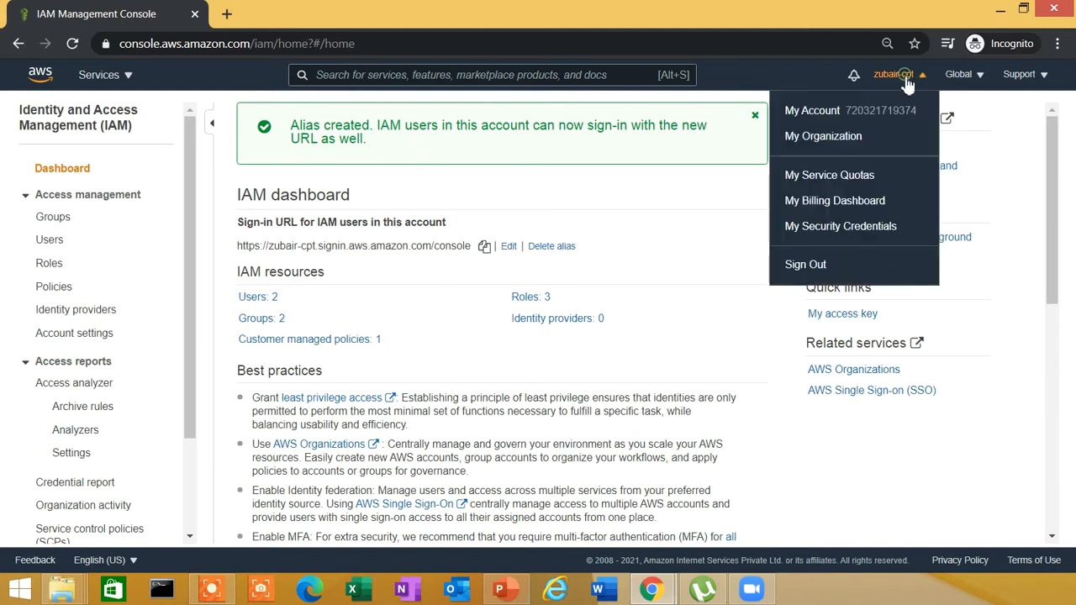
Step: Sign out of the AWS account, close the browser window, and open a new incognito window
click(815, 267)
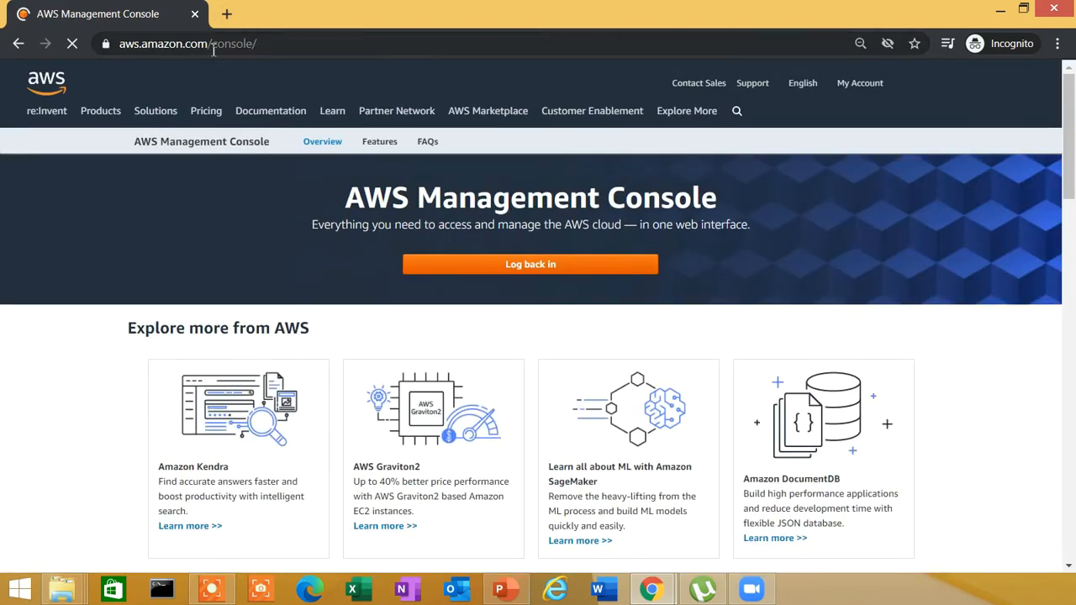
click(196, 15)
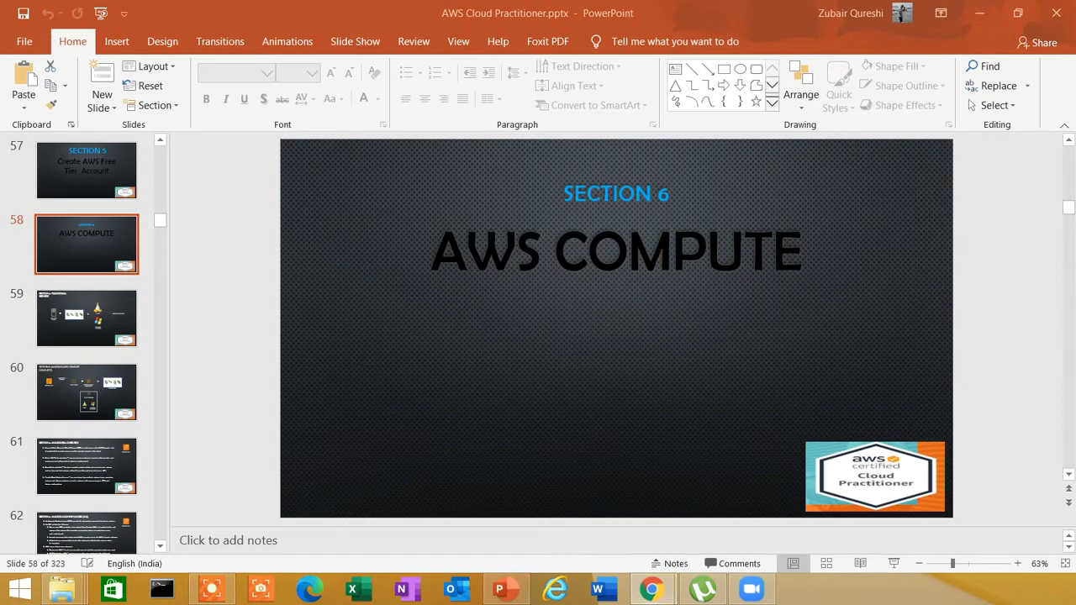
click(651, 589)
Step: Paste the copied sign-in URL into the incognito window, load it, and maximise the window
drag(598, 29, 190, 30)
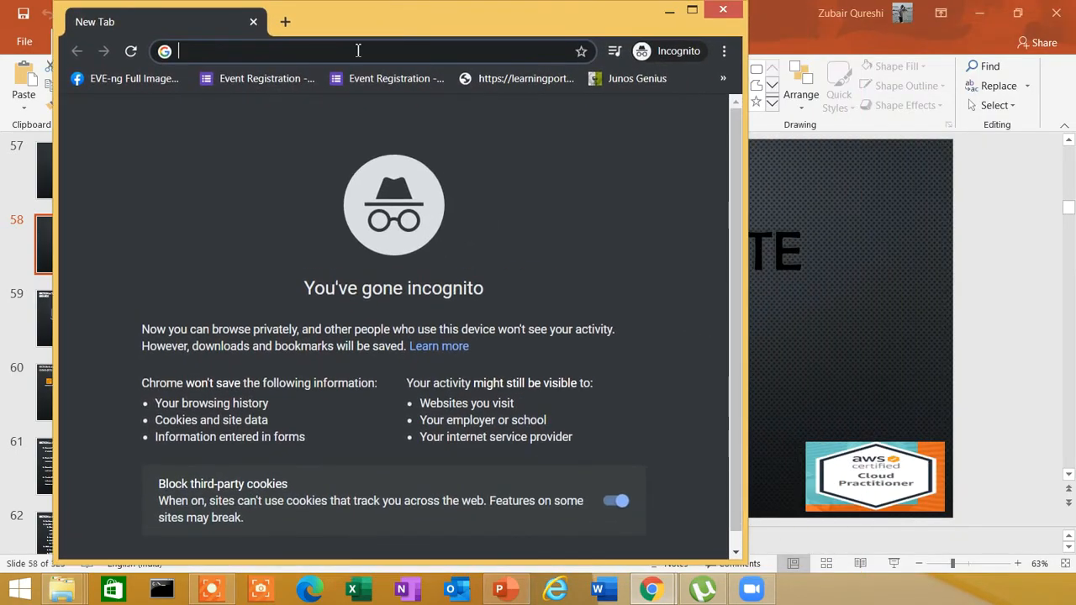
key(ctrl+v)
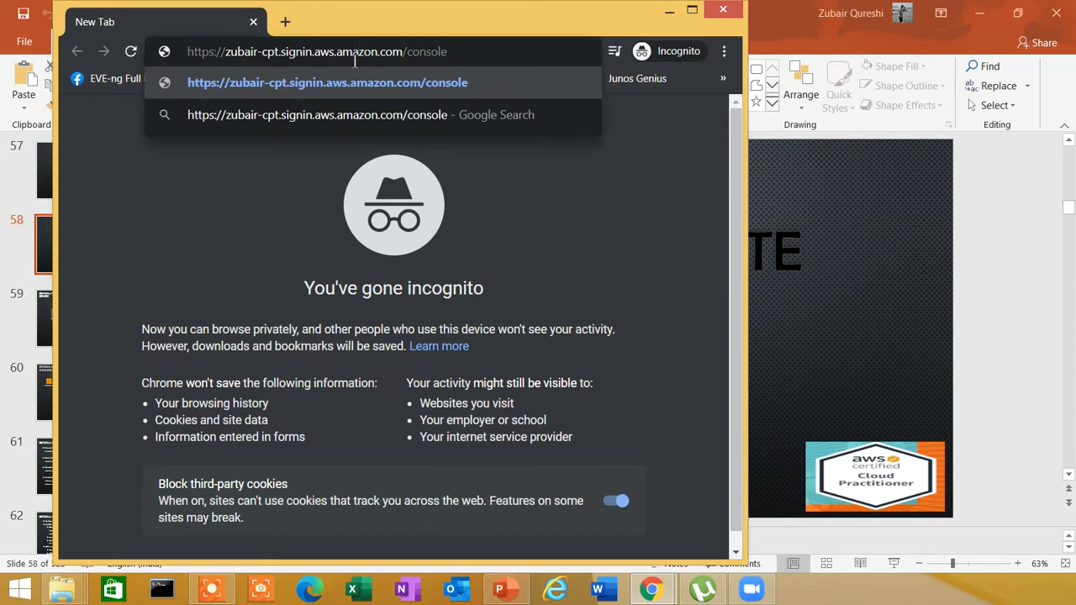
key(Return)
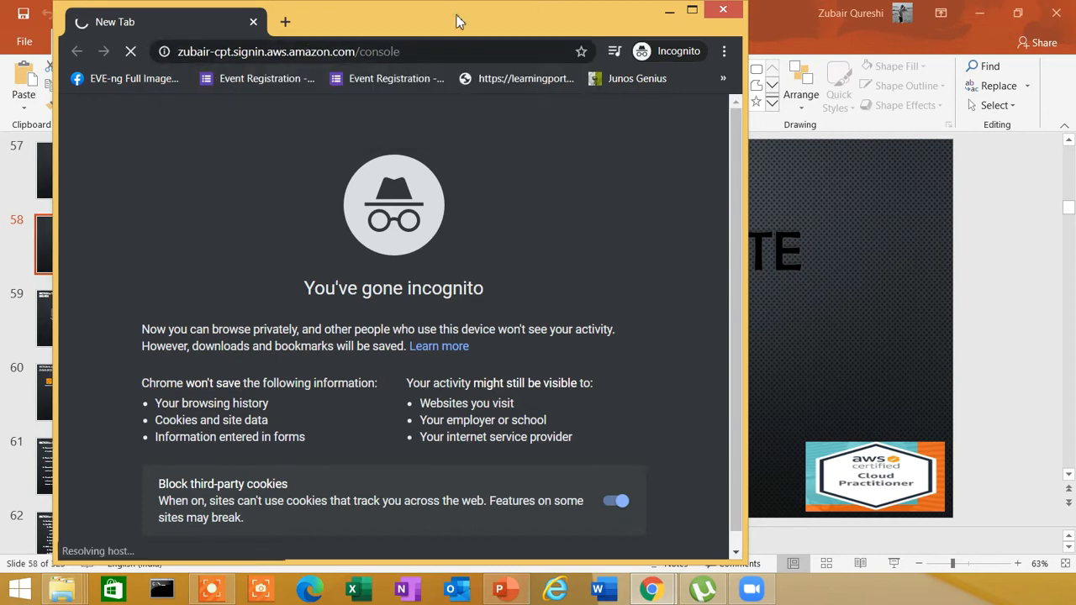
double_click(461, 20)
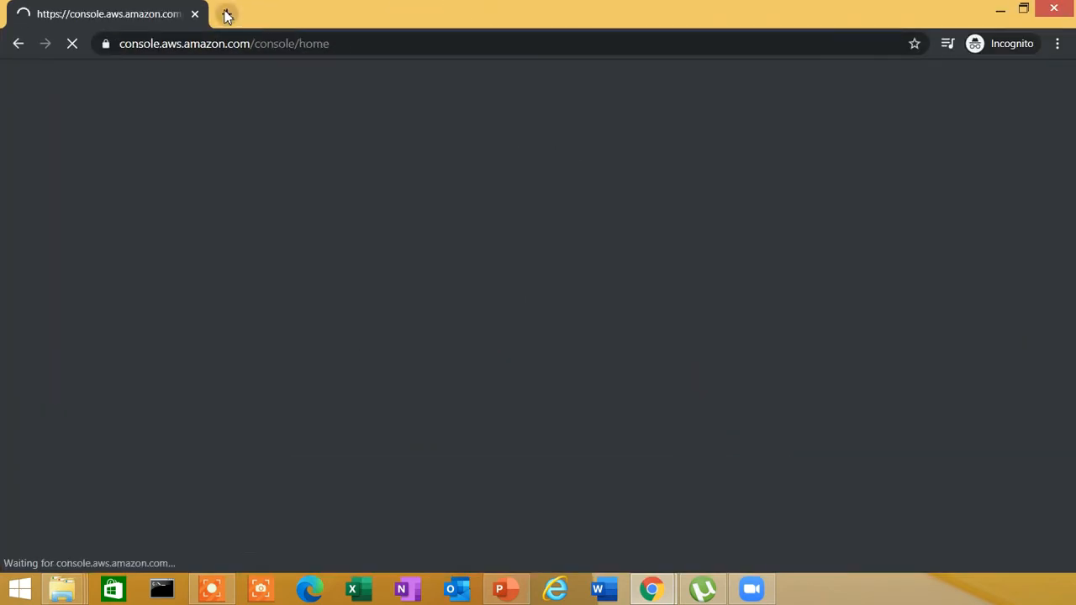
Step: Search 'aws console' in a new tab, open the AWS sign-in result, then return to the first tab
click(226, 16)
text(aws)
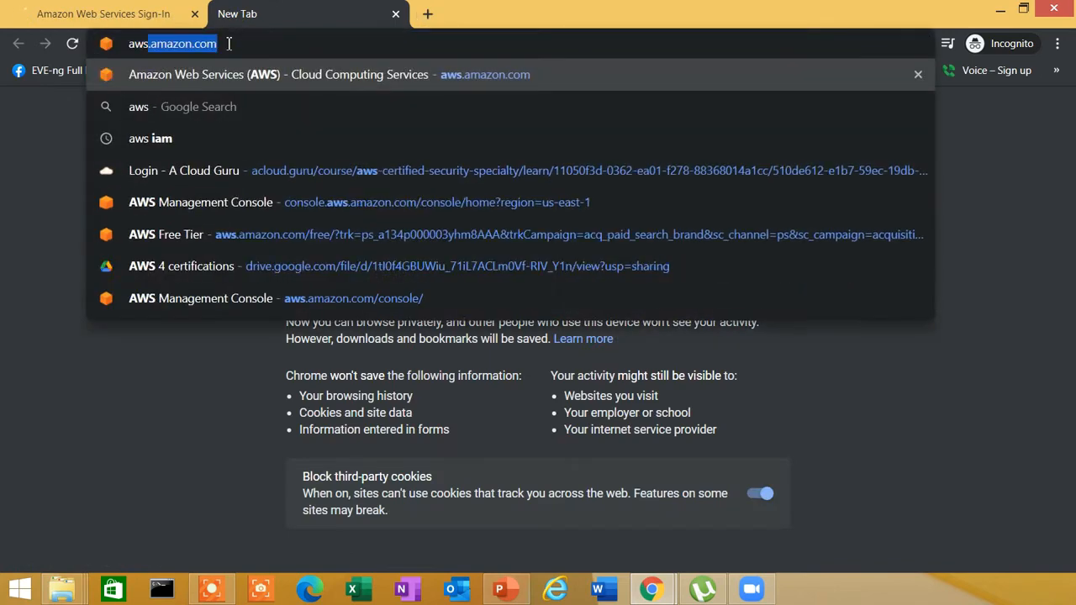
text( console)
key(Return)
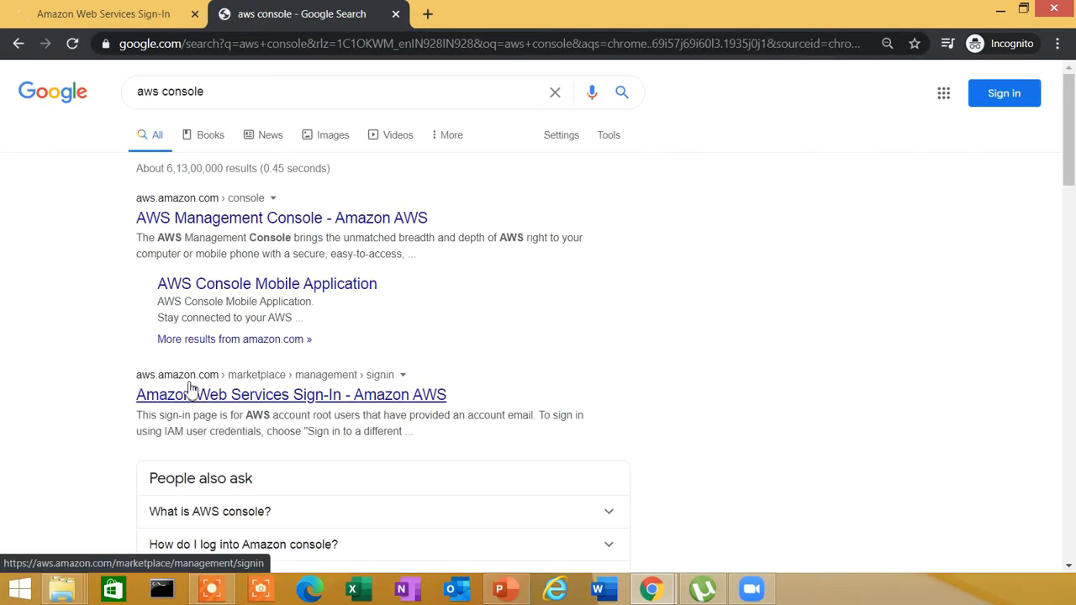
click(190, 391)
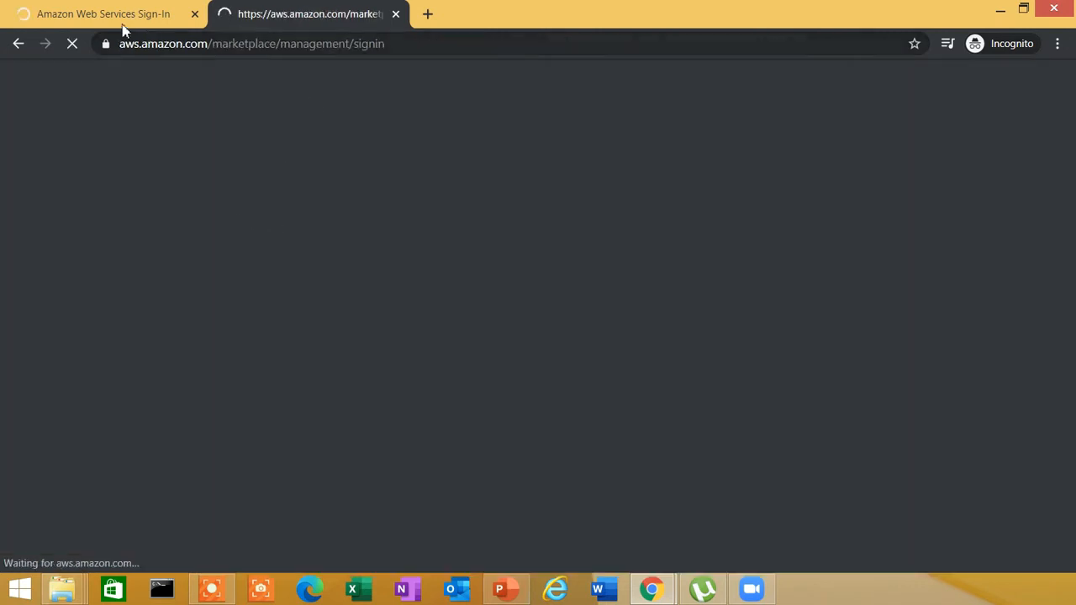
click(122, 13)
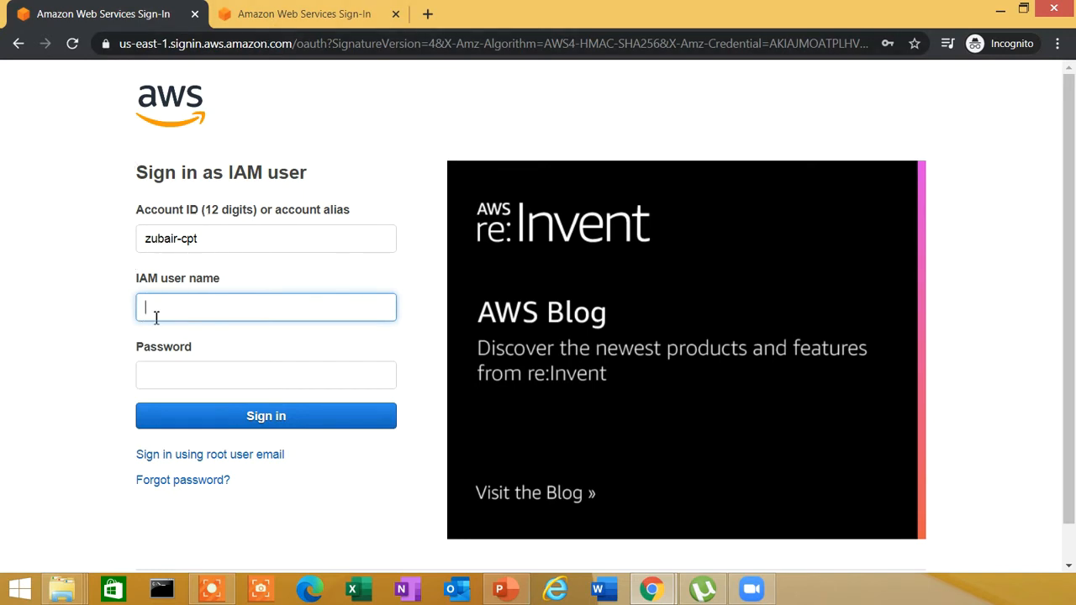
Step: In the second tab, search 'aws console signin' and open the suggested AWS console sign-in page
key(Return)
click(296, 23)
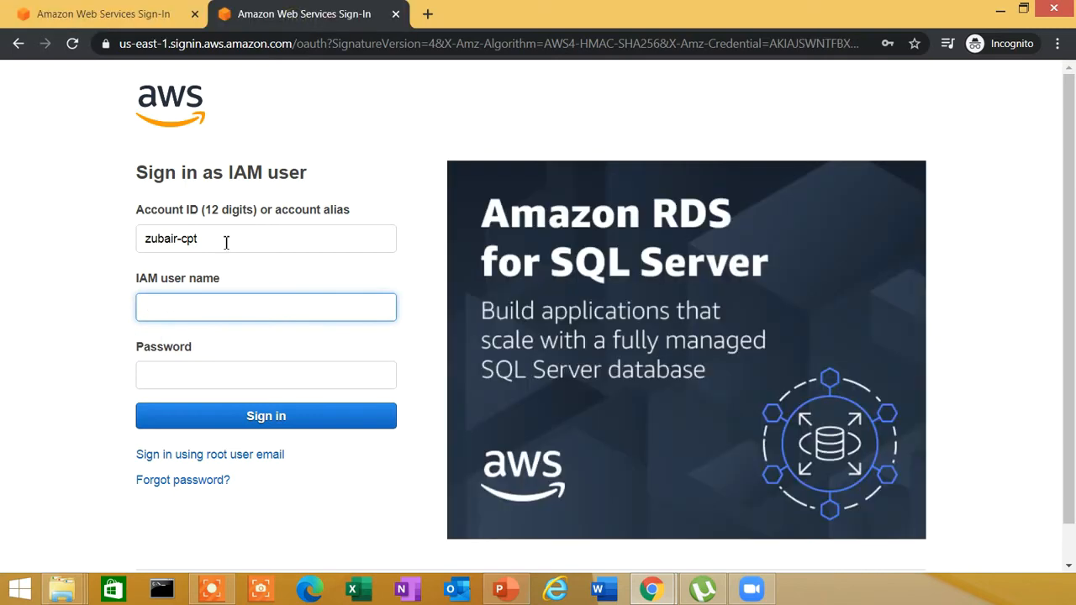
click(303, 49)
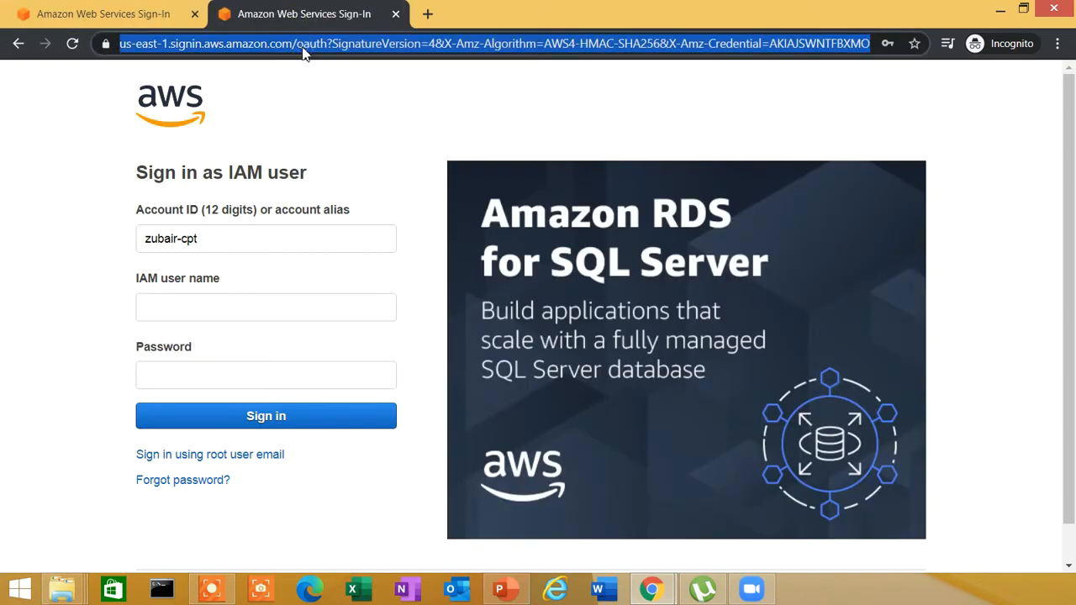
text(aws con)
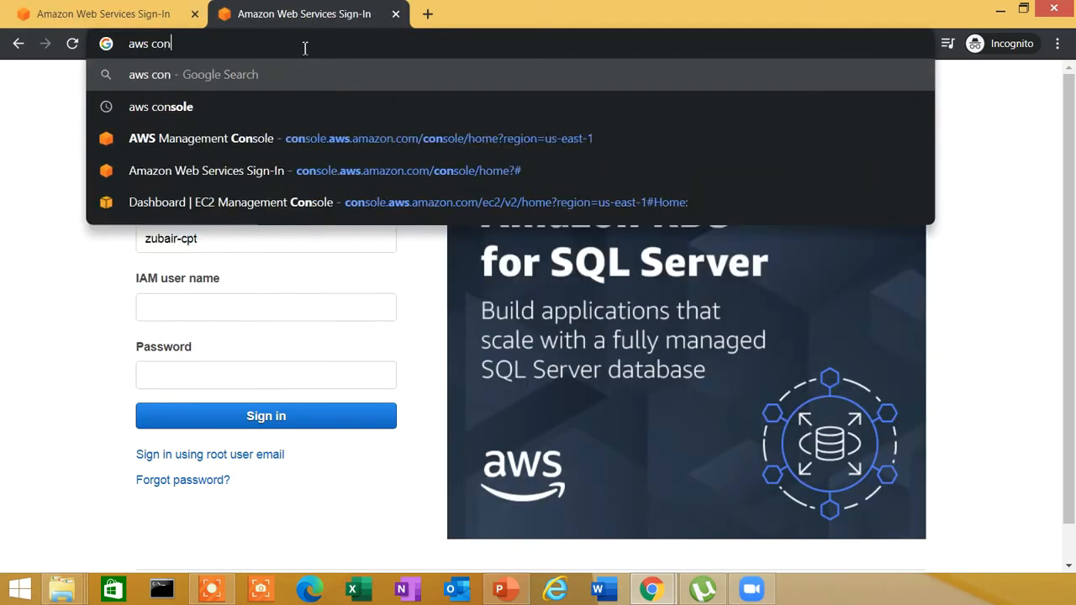
text(sole signin)
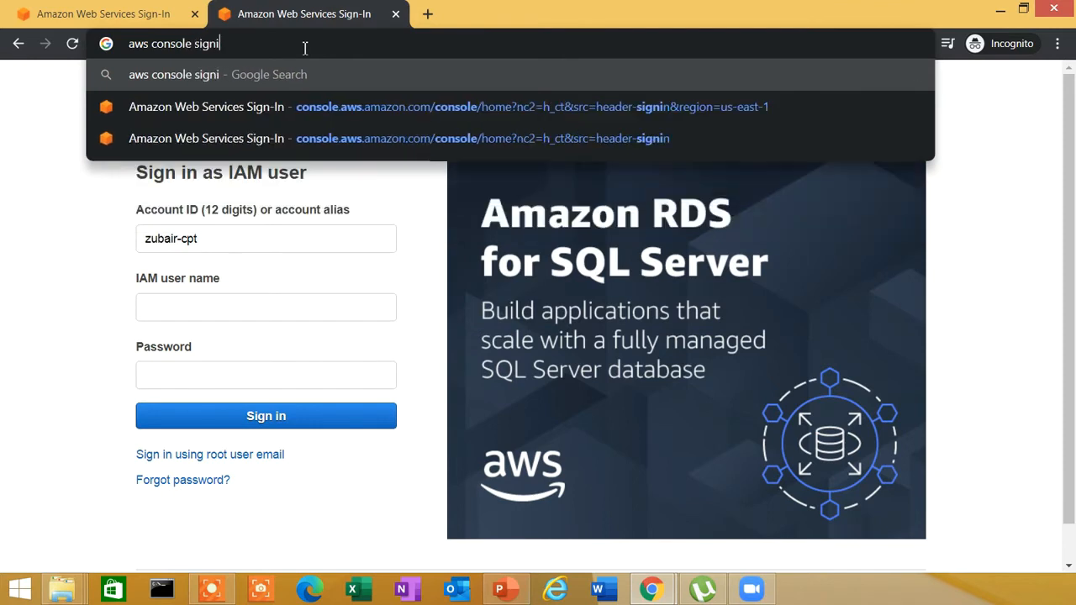
click(277, 141)
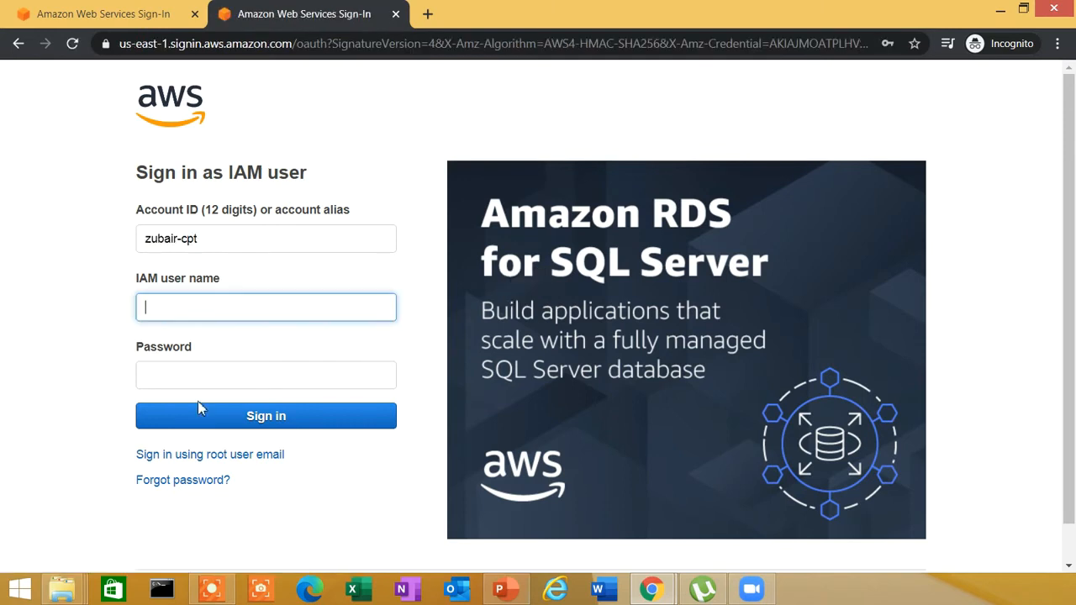
Step: Choose IAM user sign-in, enter the account alias, and continue to the next step
click(194, 455)
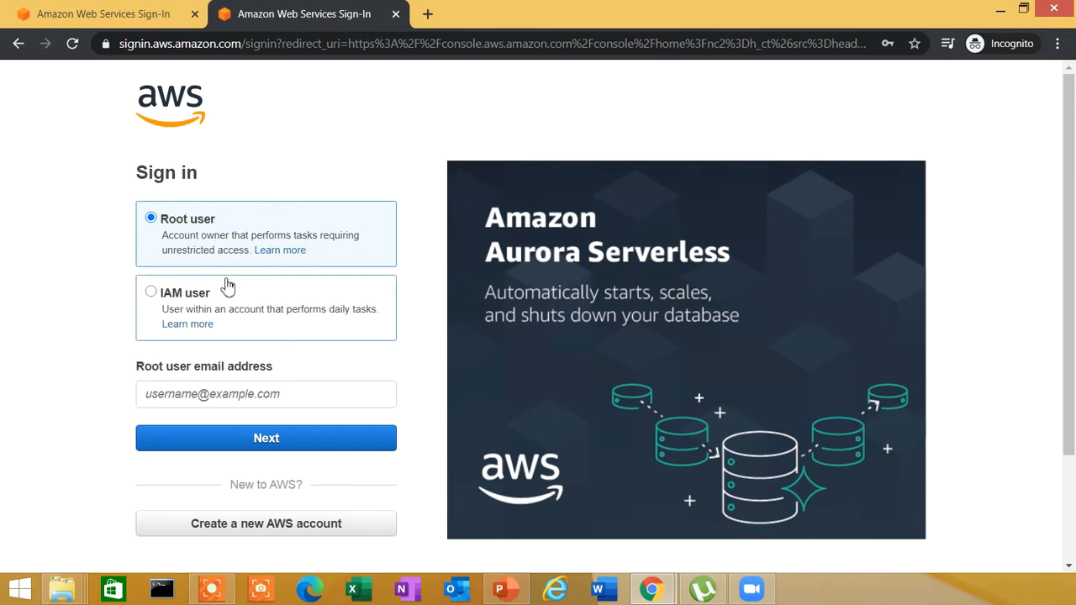
click(164, 304)
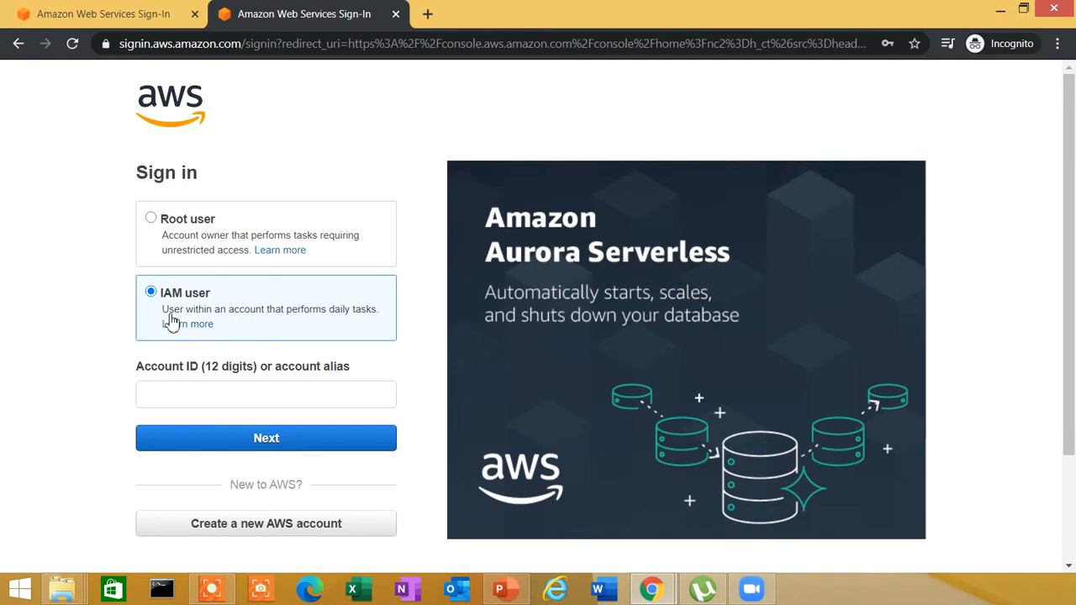
click(170, 400)
text(zuba)
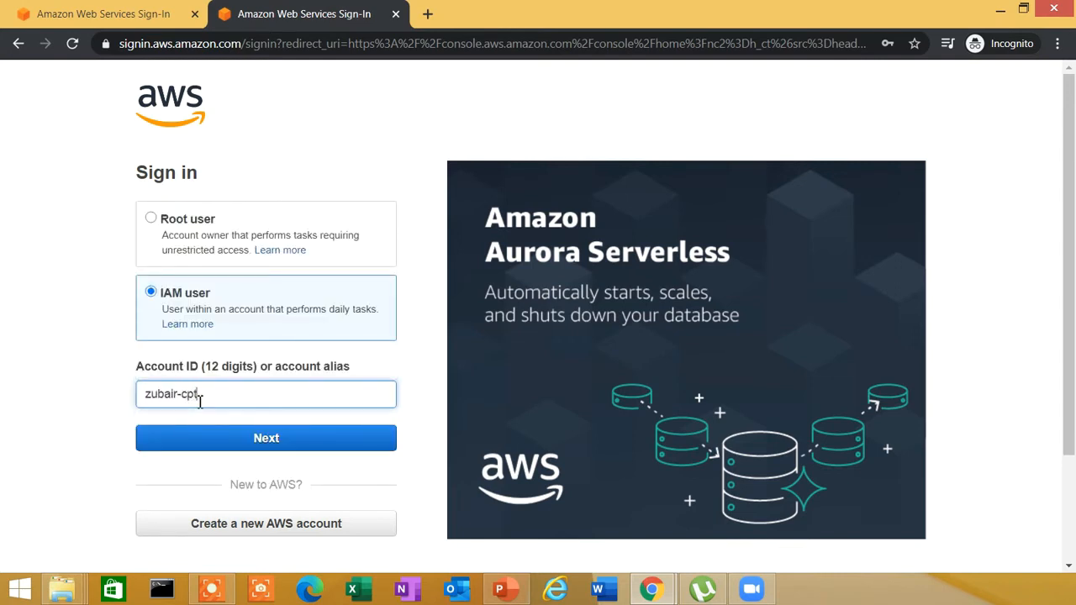
text(ir-cpt)
click(233, 438)
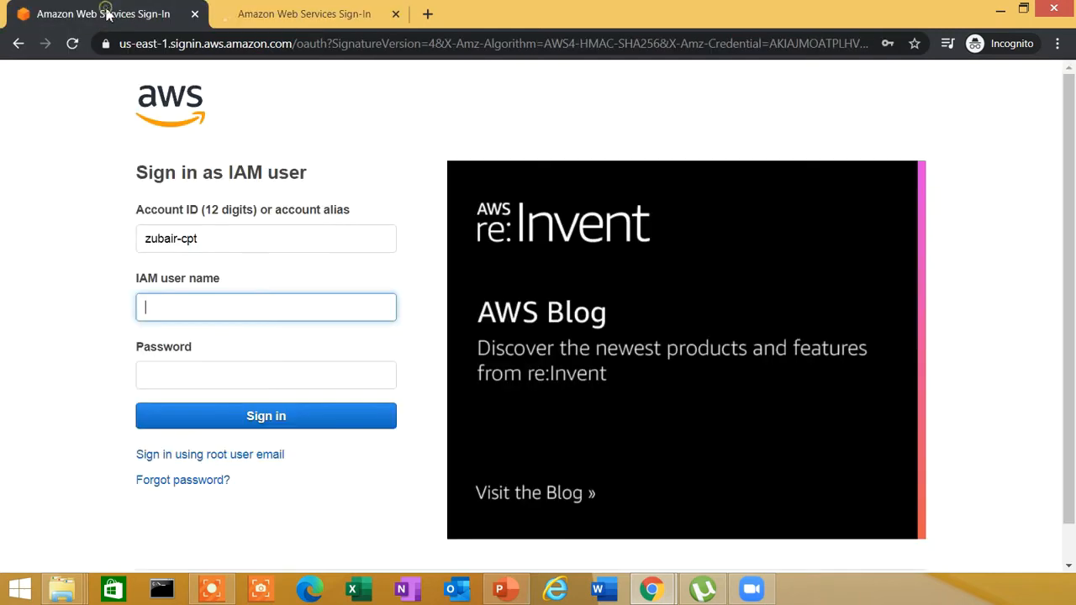
Step: Back on the first tab, enter the IAM user name and password and sign in
click(295, 18)
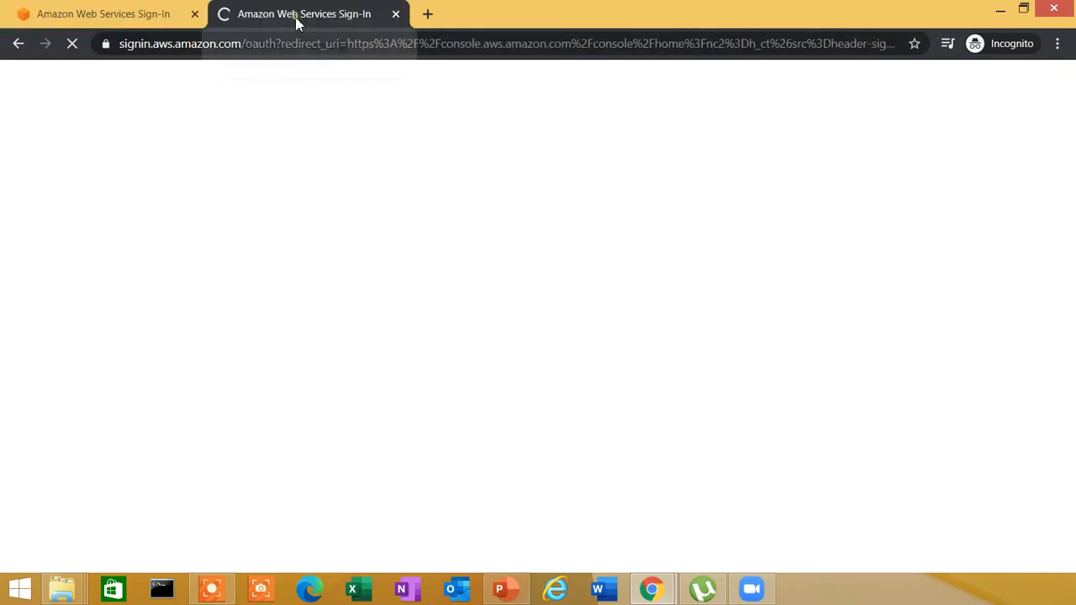
click(151, 13)
click(195, 307)
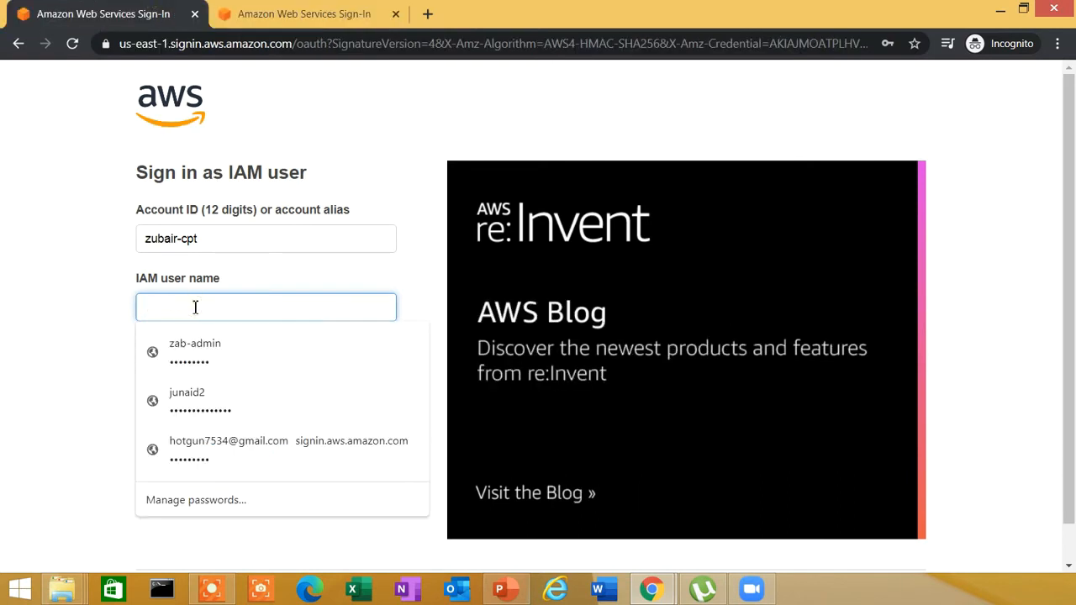
text(zab-admin)
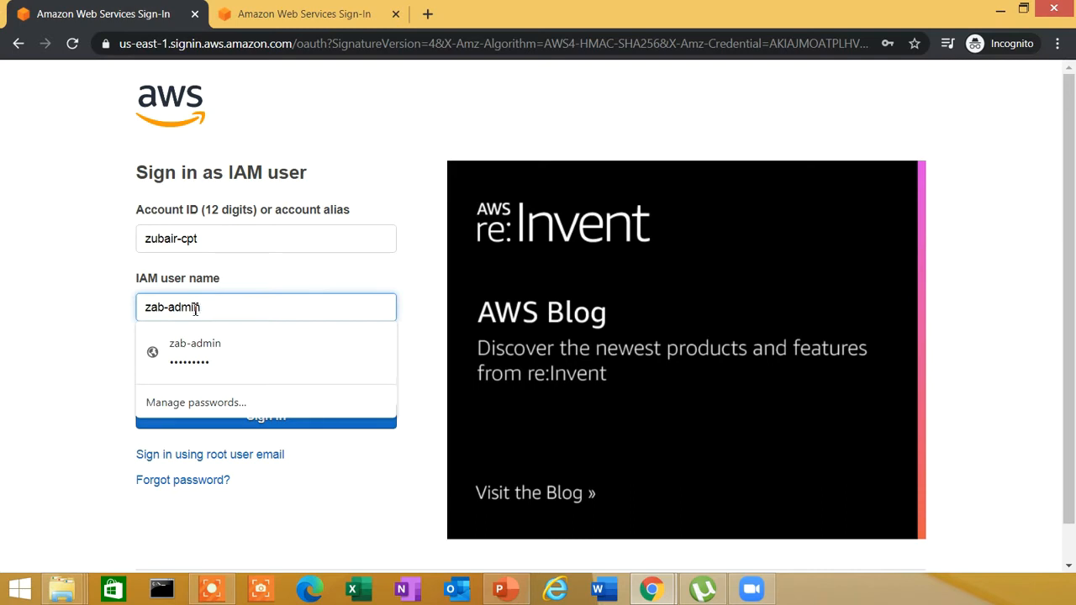
click(164, 375)
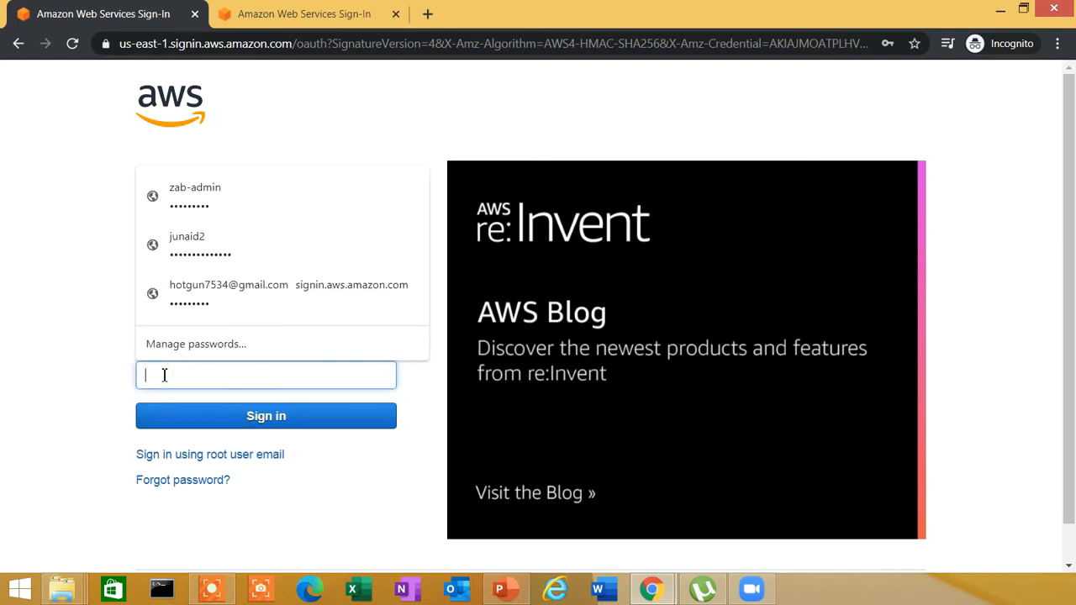
text(•)
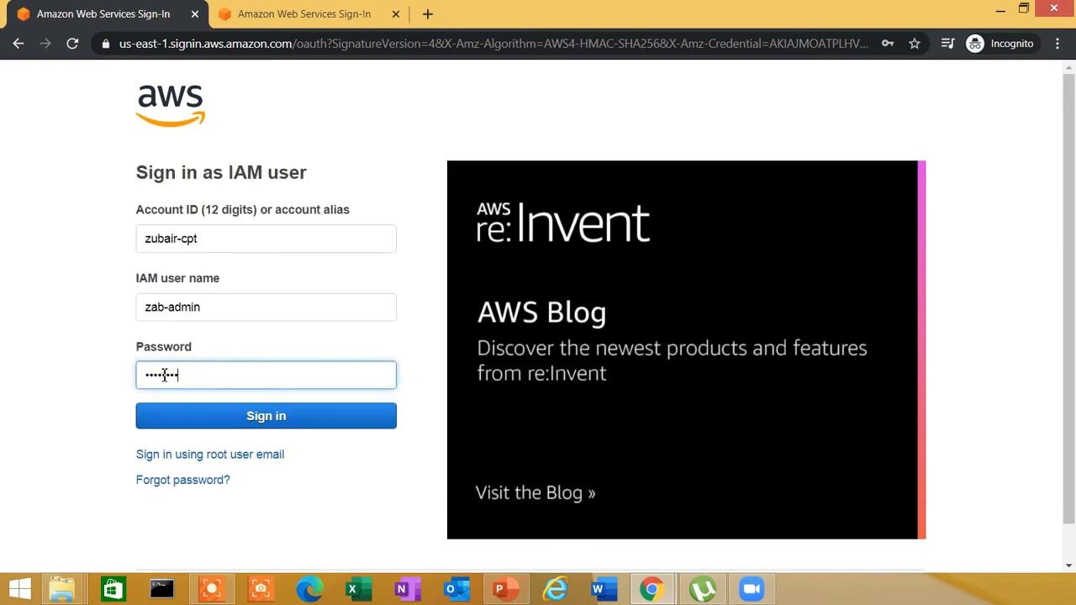
key(Return)
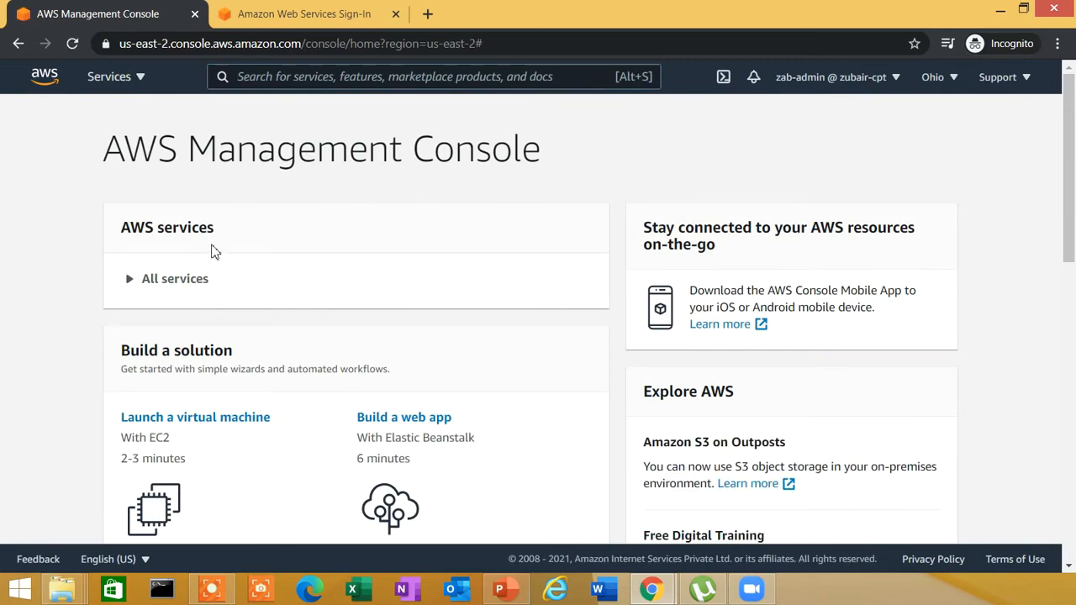
Step: Check EC2 for running instances (none found), then switch to the Amazon S3 console
click(116, 78)
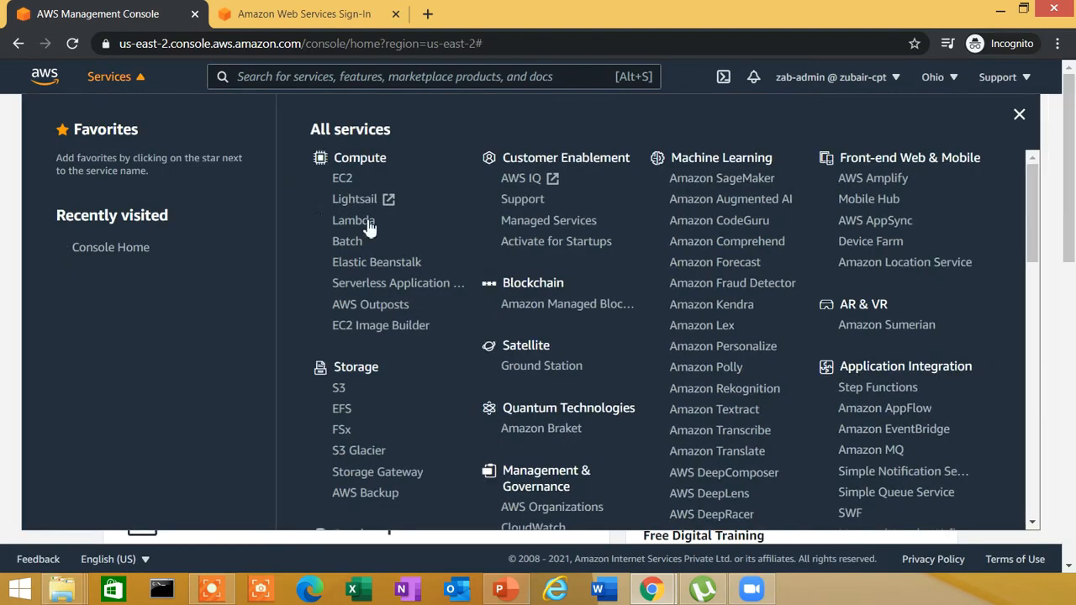
click(342, 180)
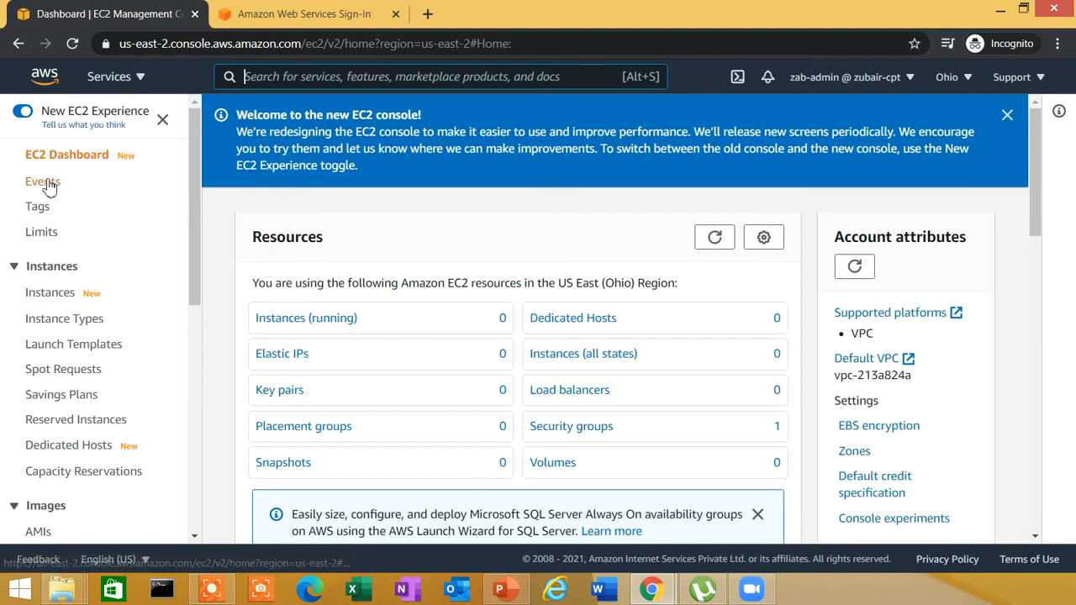
click(317, 324)
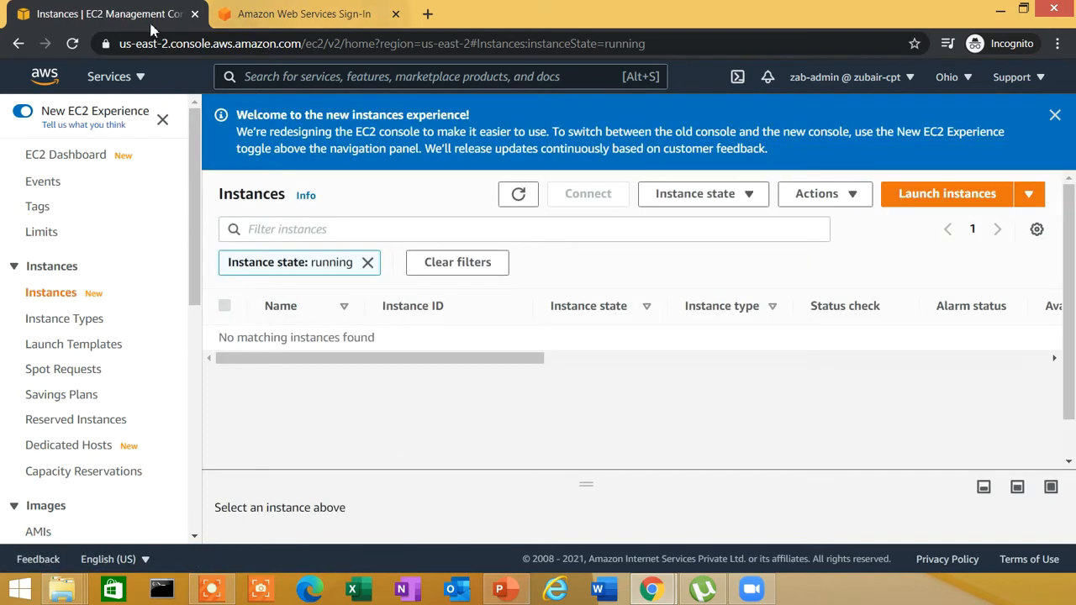
click(114, 81)
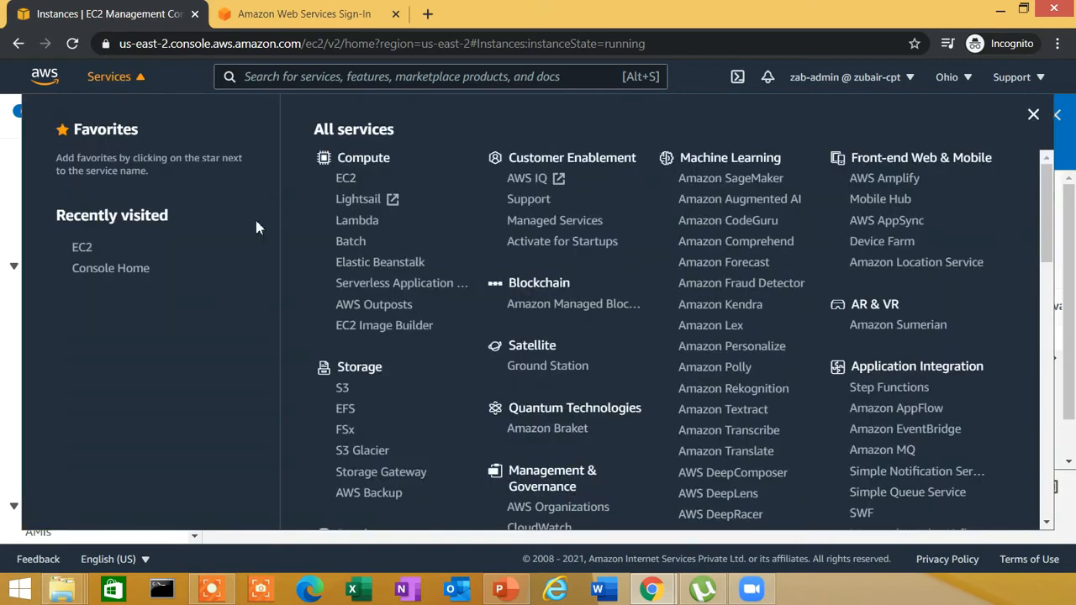
click(343, 392)
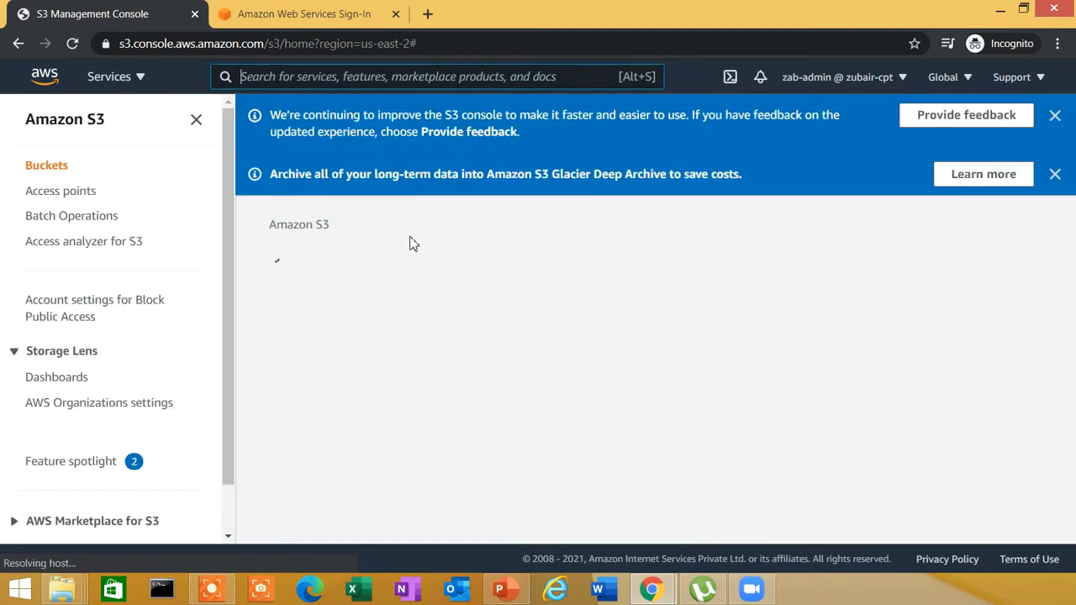
Step: Dismiss the two S3 announcements and start a new bucket named Test-my-bucket
click(1054, 174)
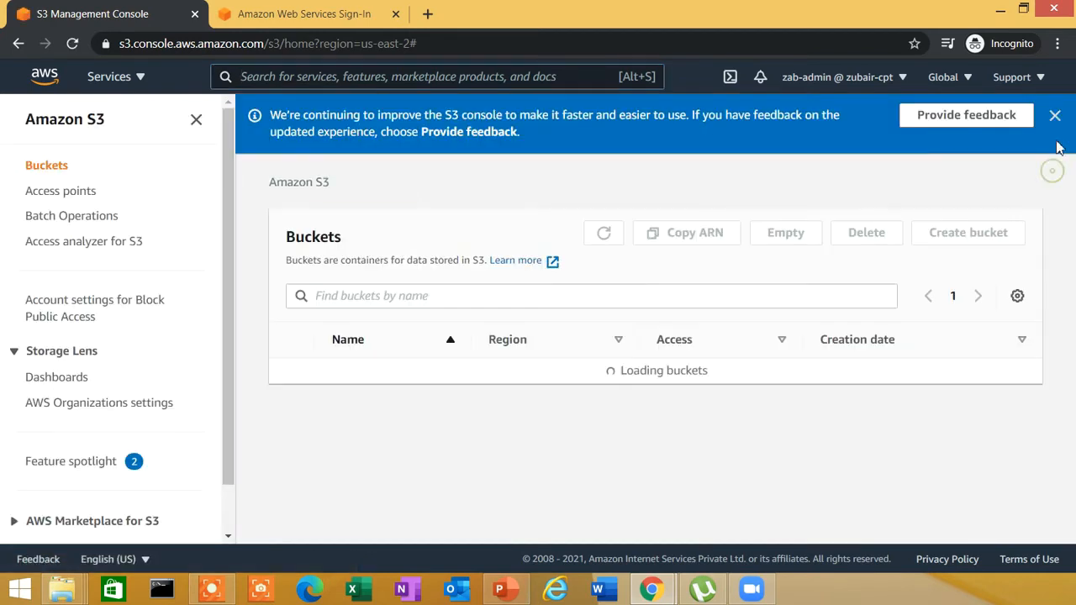
click(1054, 116)
click(933, 178)
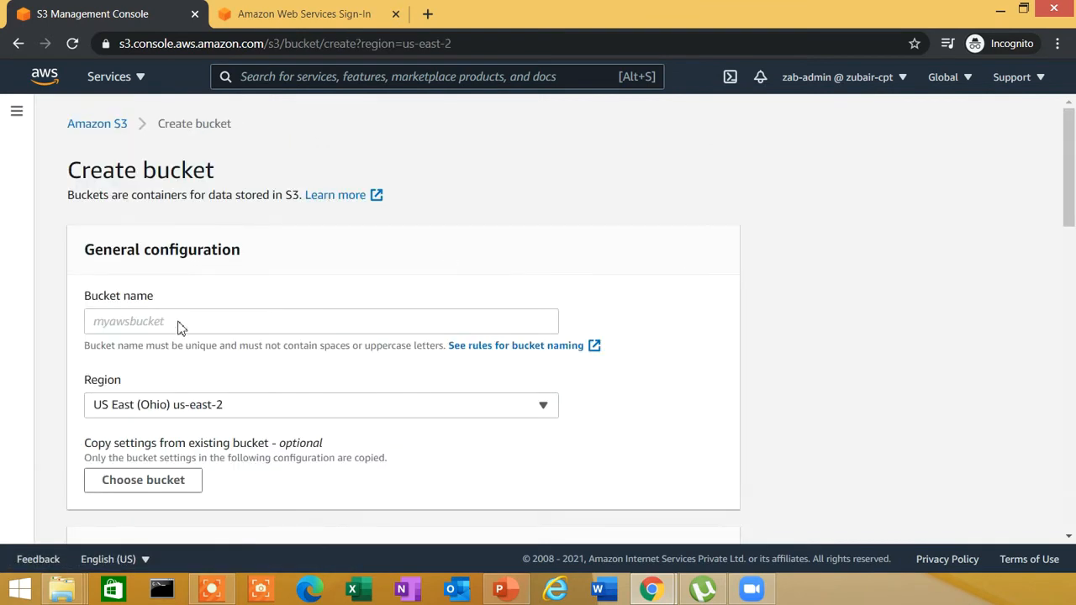
click(179, 325)
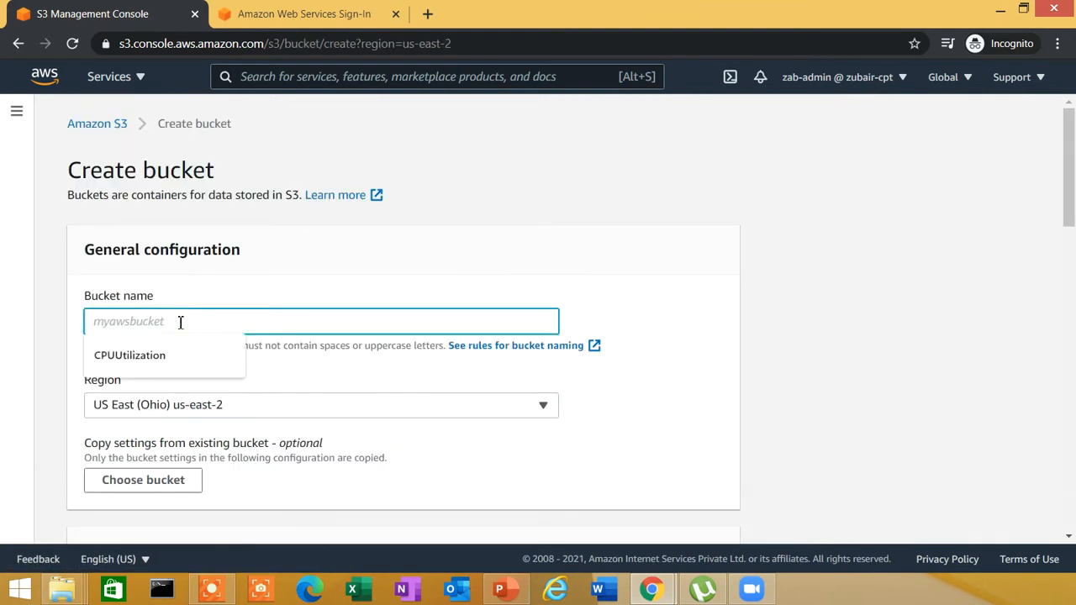
text(Test-my-bucket)
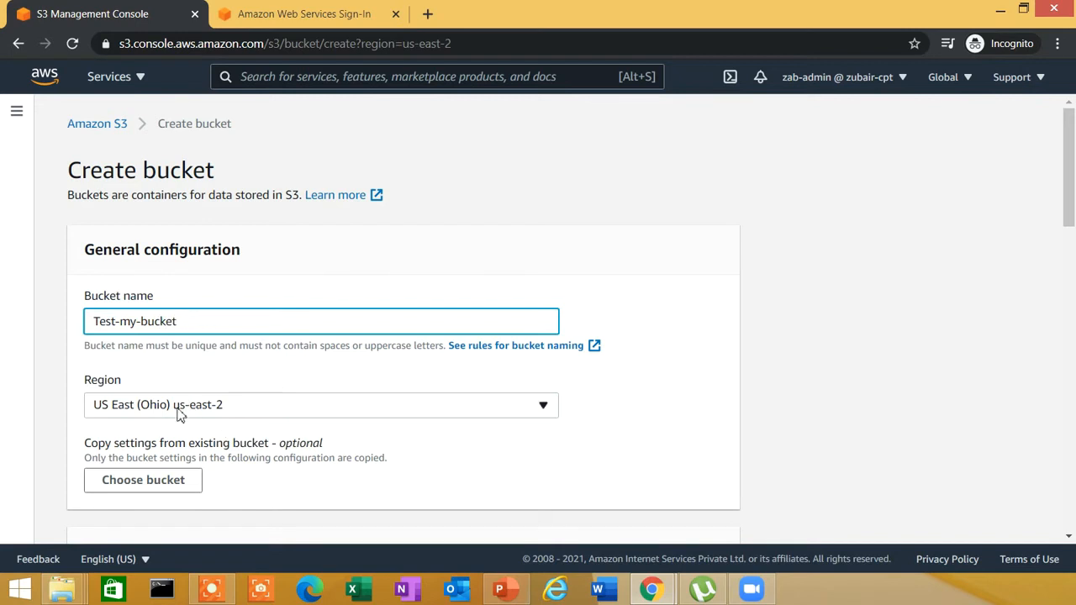
Step: Set the region to US East (N. Virginia) us-east-1, leaving Choose bucket unselected
click(178, 414)
click(178, 415)
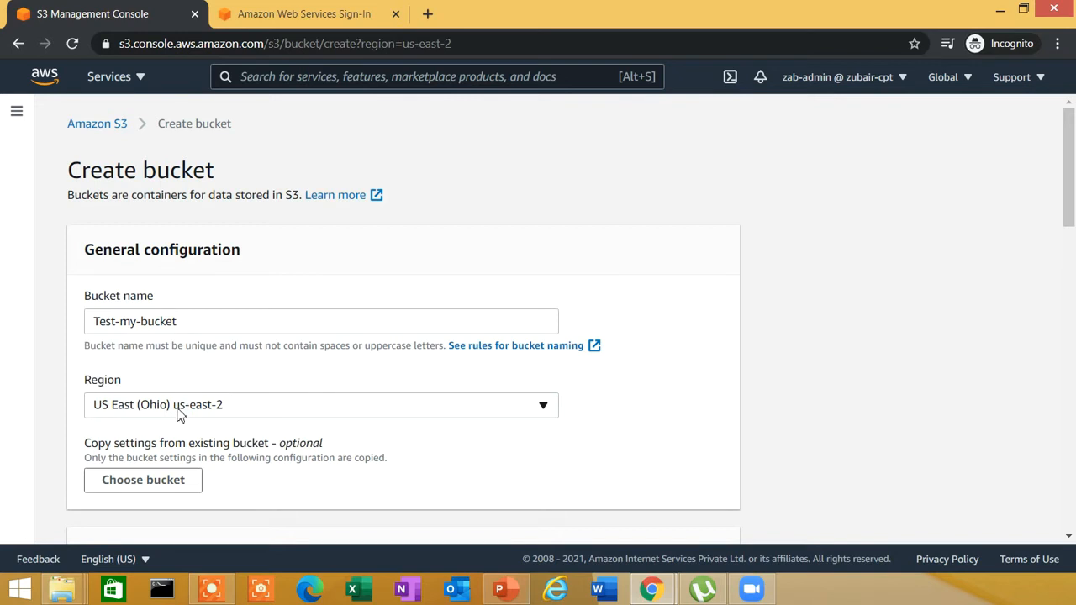
click(178, 415)
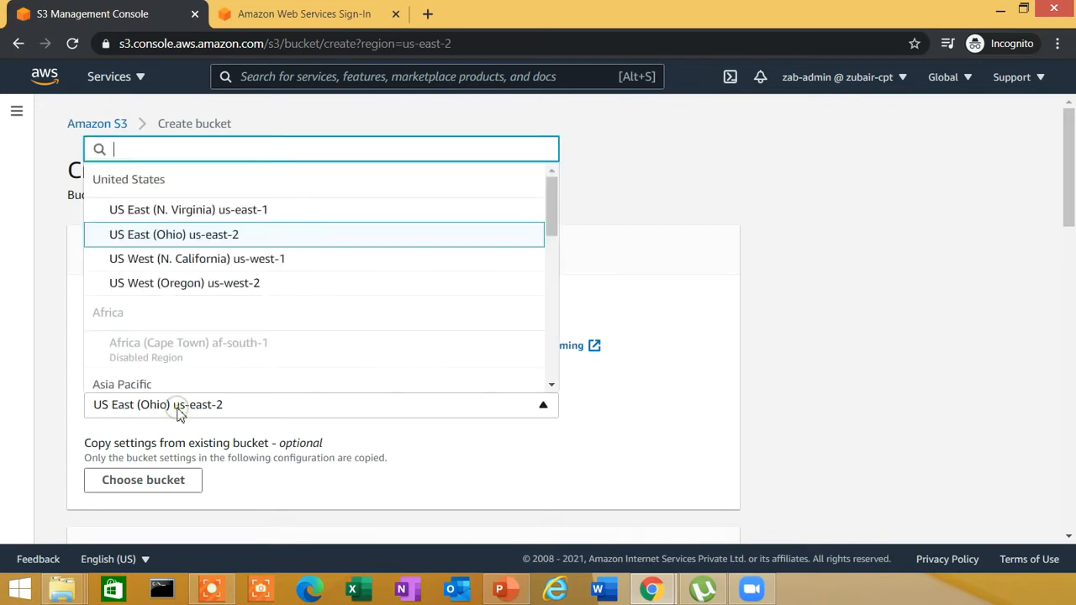
click(214, 214)
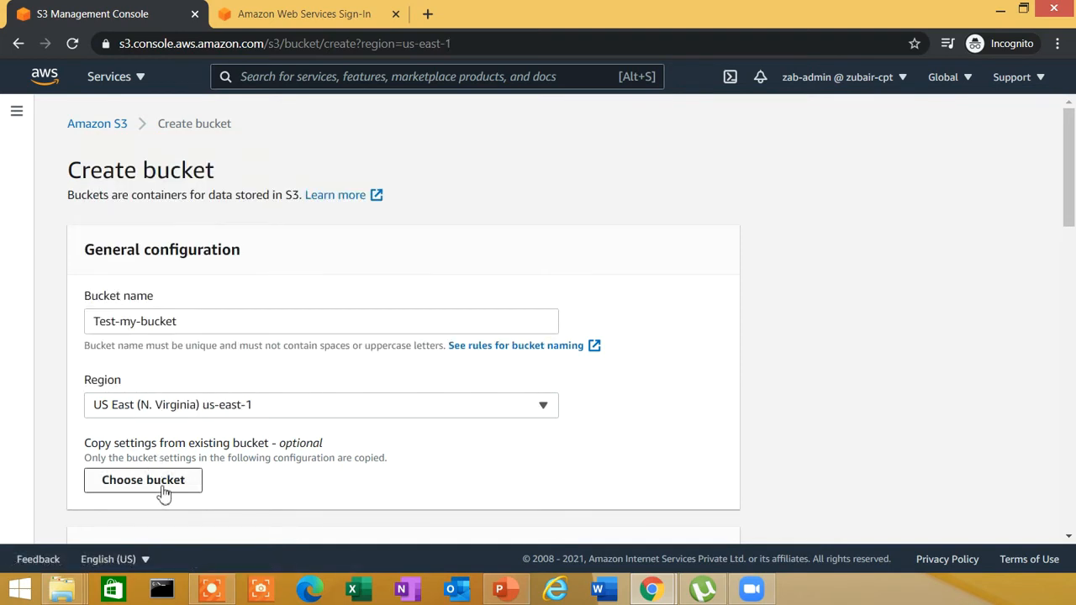
click(164, 494)
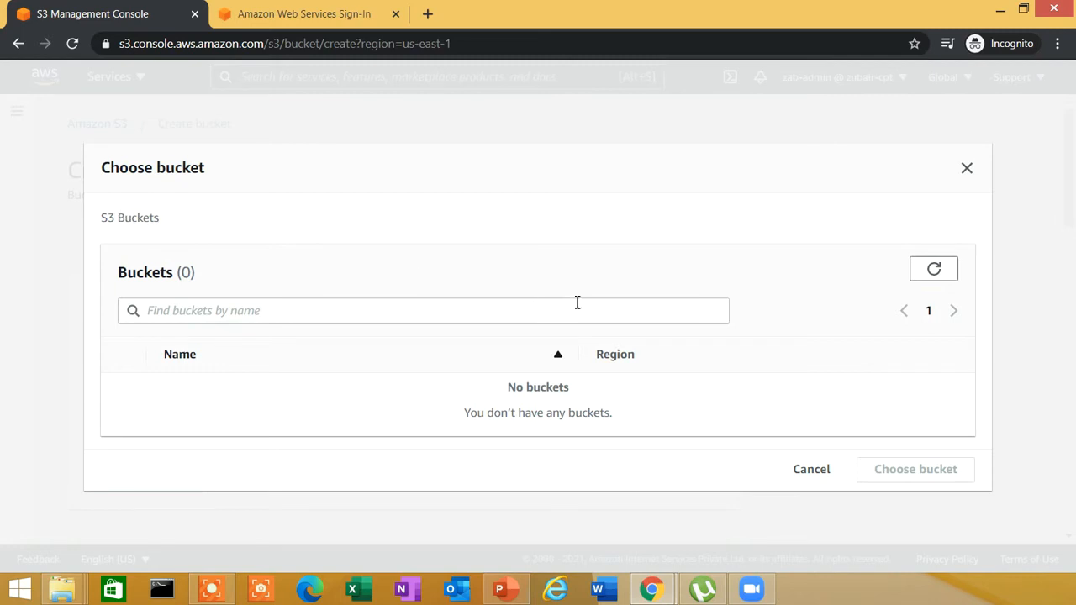
click(933, 274)
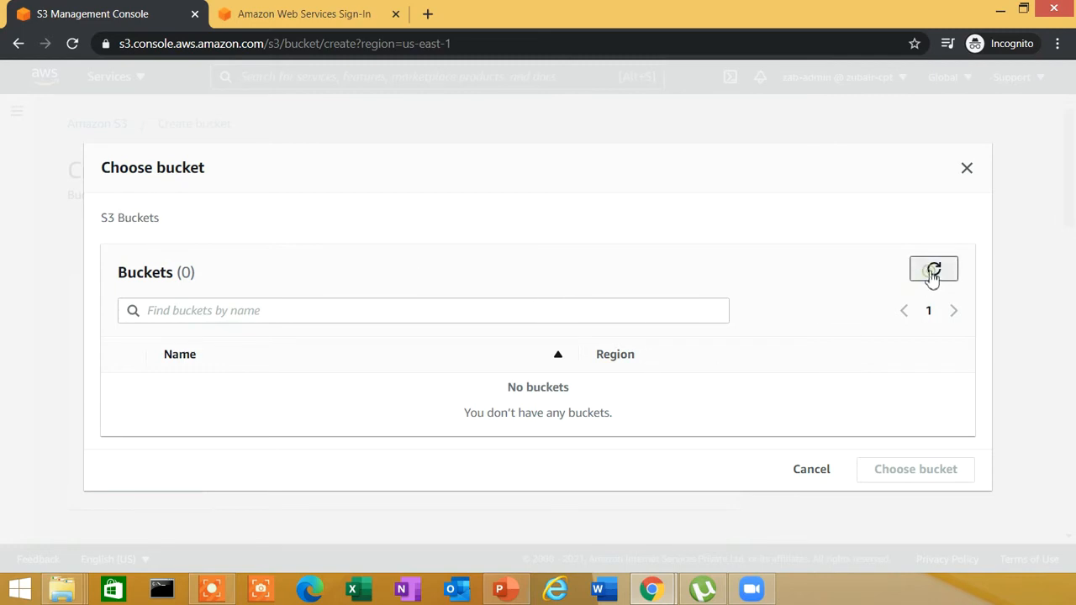
click(968, 169)
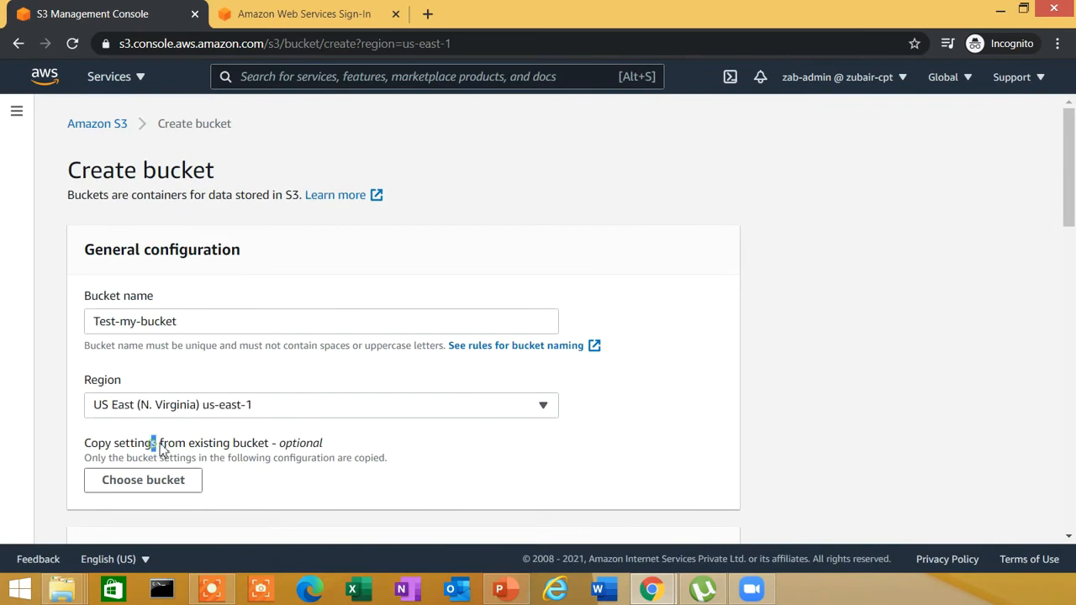
Step: Review the Create bucket form and submit it with the name Test-my-bucket
drag(153, 444, 296, 454)
scroll(296, 454, down, 7)
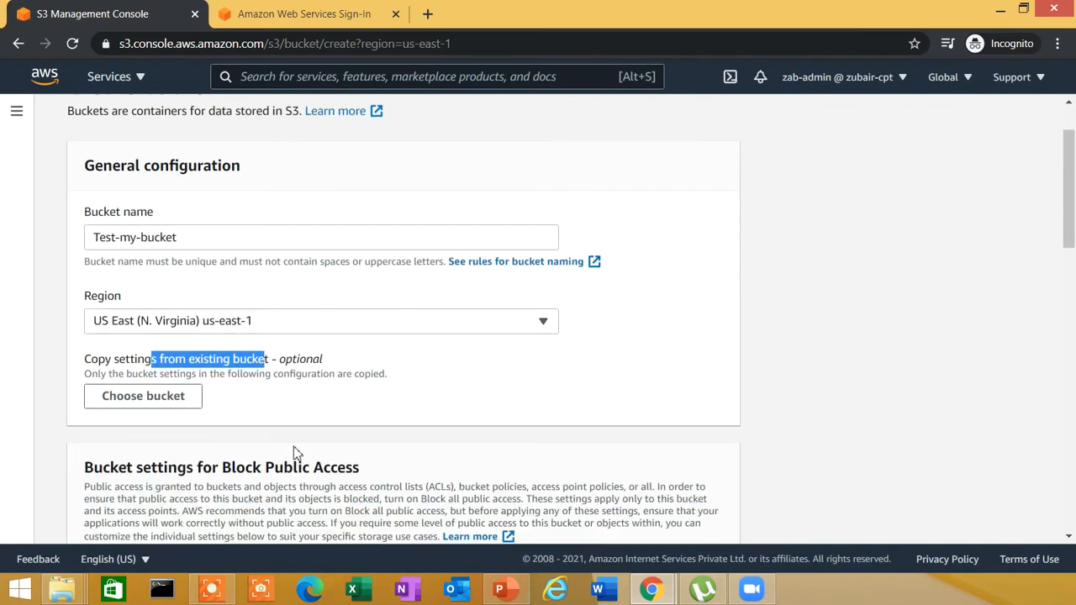
scroll(296, 454, up, 2)
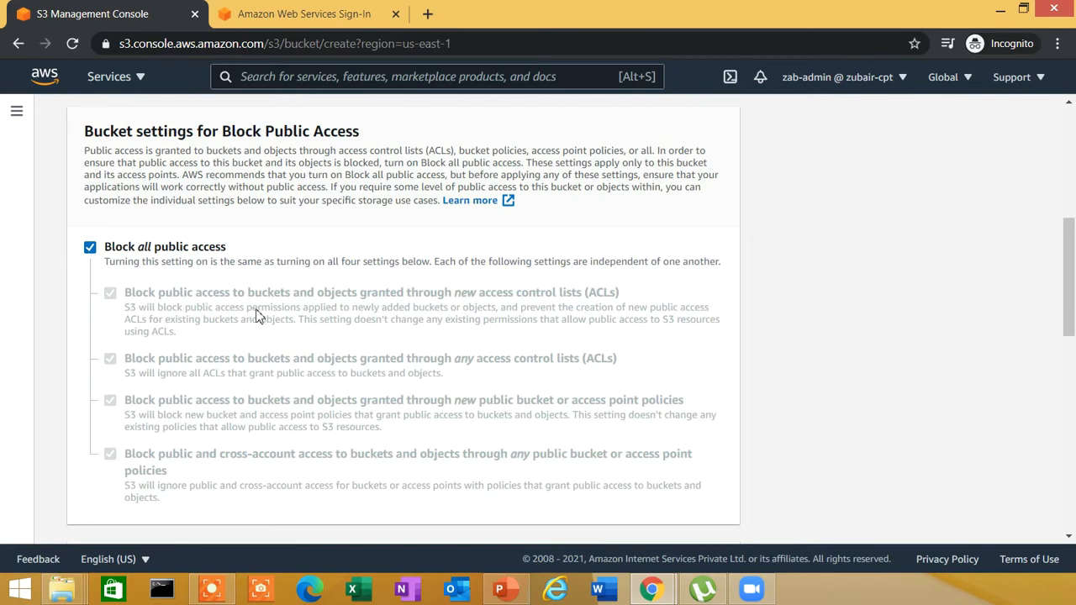
scroll(258, 316, down, 4)
scroll(258, 316, down, 5)
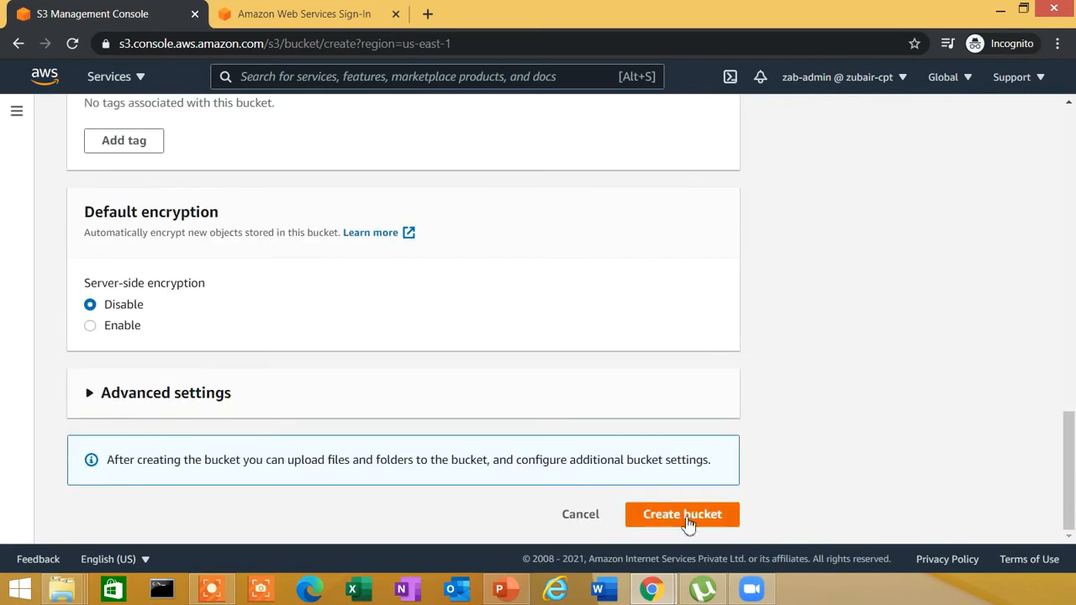
click(688, 517)
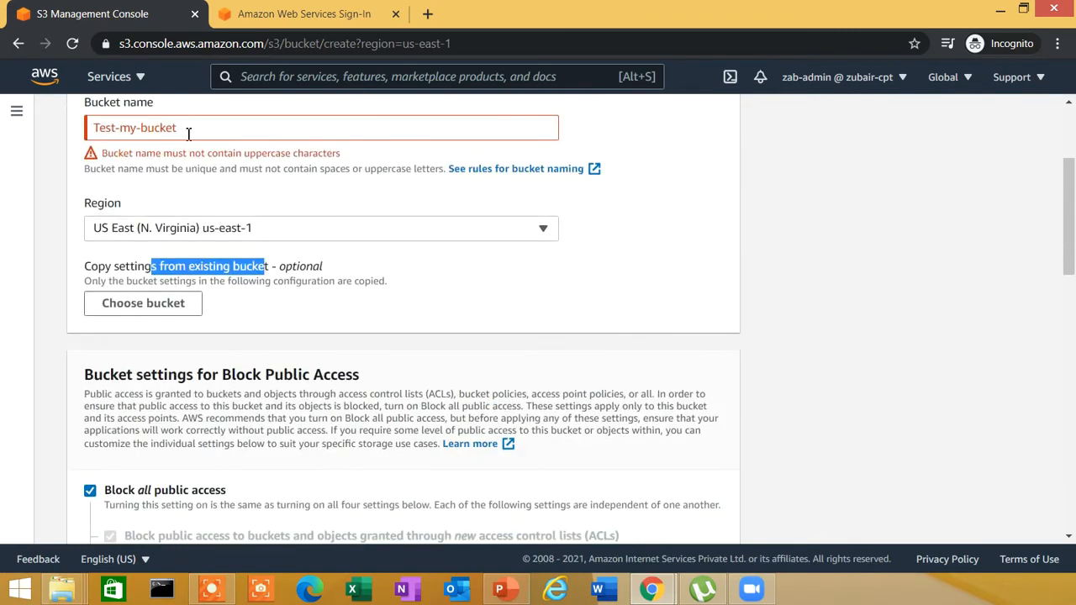
Step: Change the bucket name to lowercase test-my-bucket and submit again
click(189, 132)
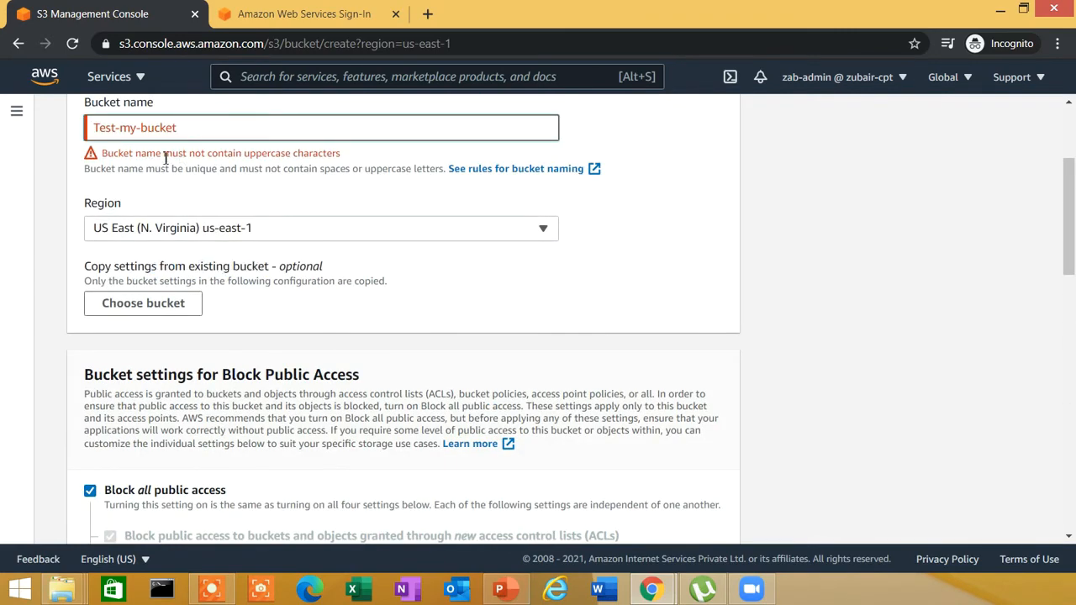
click(95, 127)
text(t)
scroll(499, 488, down, 8)
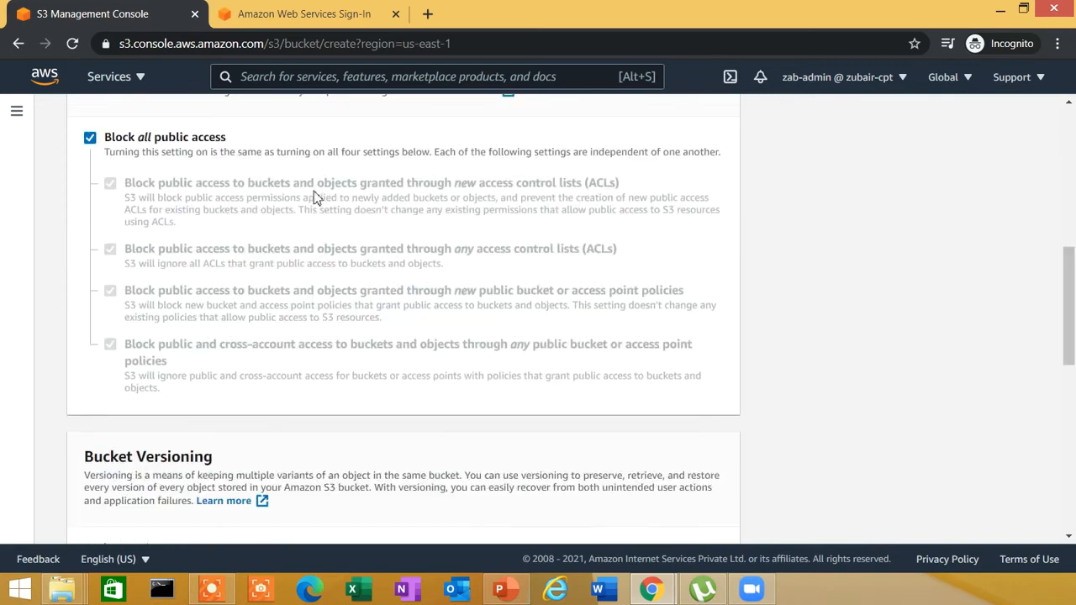
scroll(612, 537, down, 3)
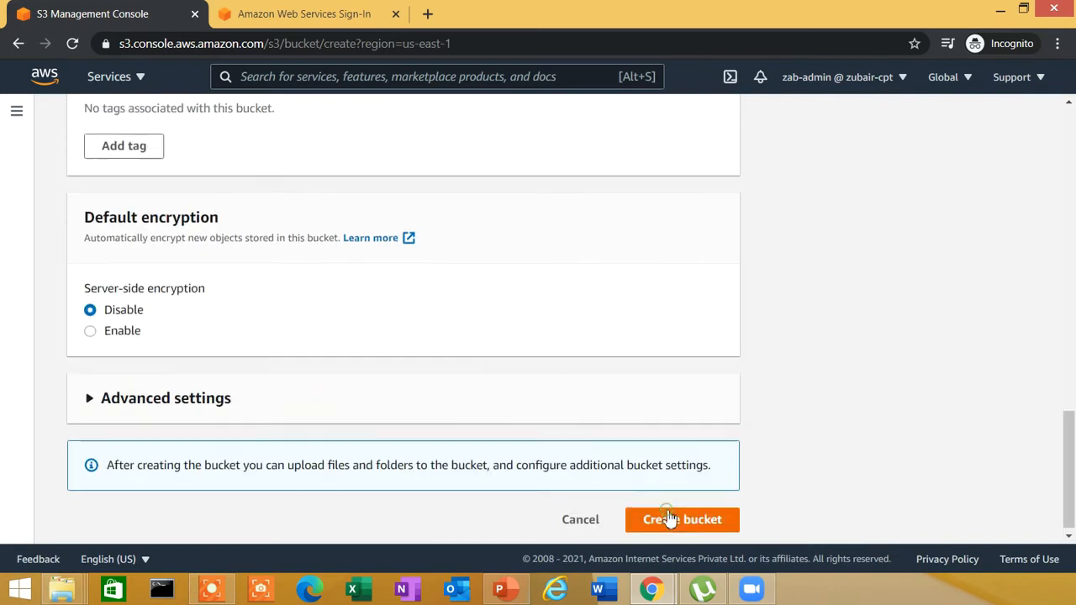
click(670, 518)
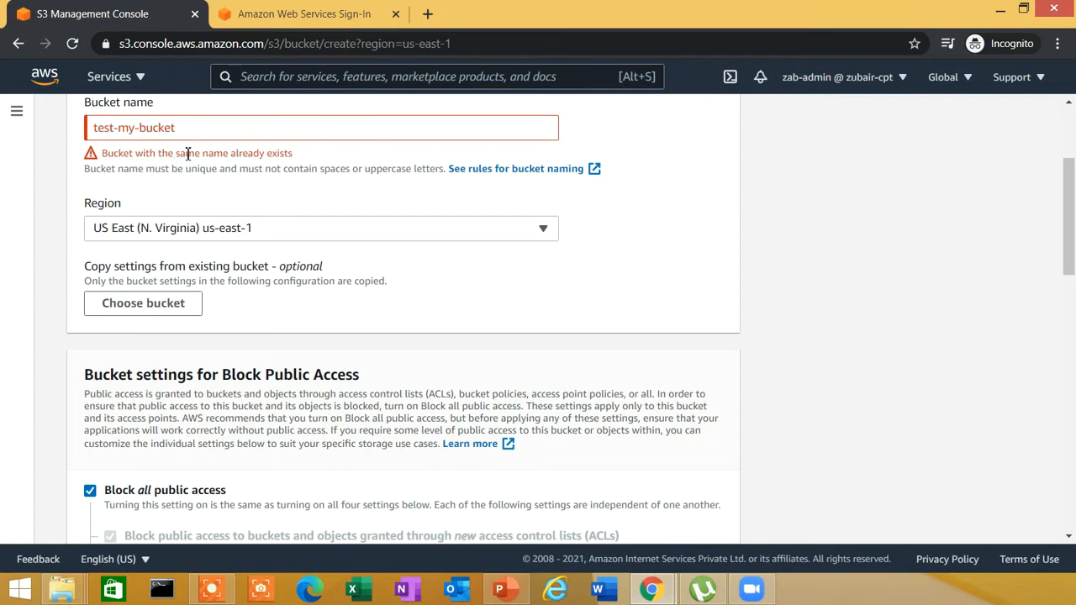
Step: After the duplicate-name error, rename the bucket to test-my-bucket123 and create it
click(187, 128)
text(123)
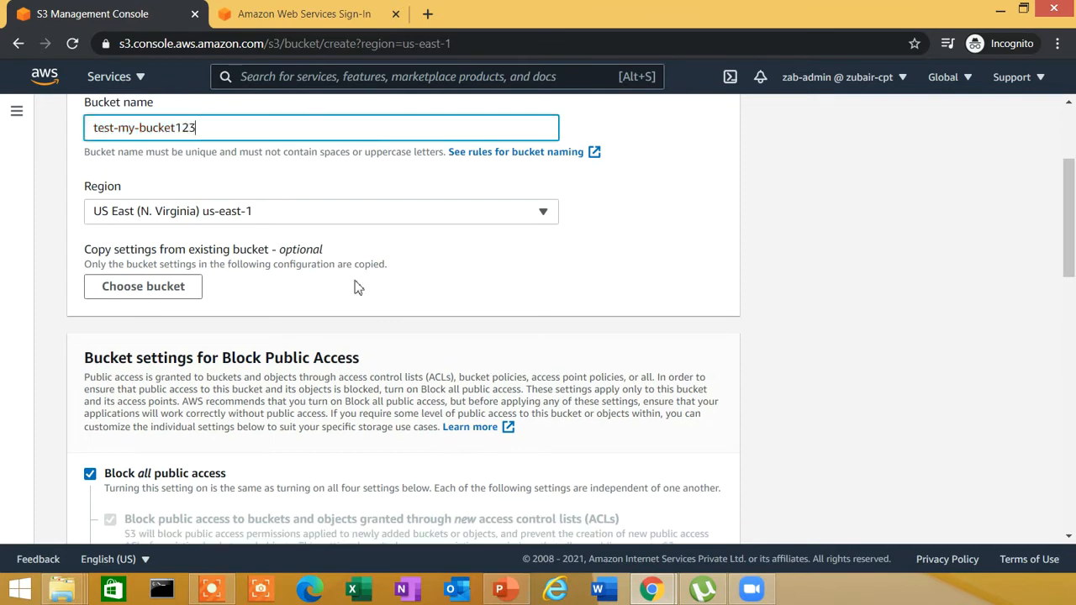
scroll(664, 538, down, 10)
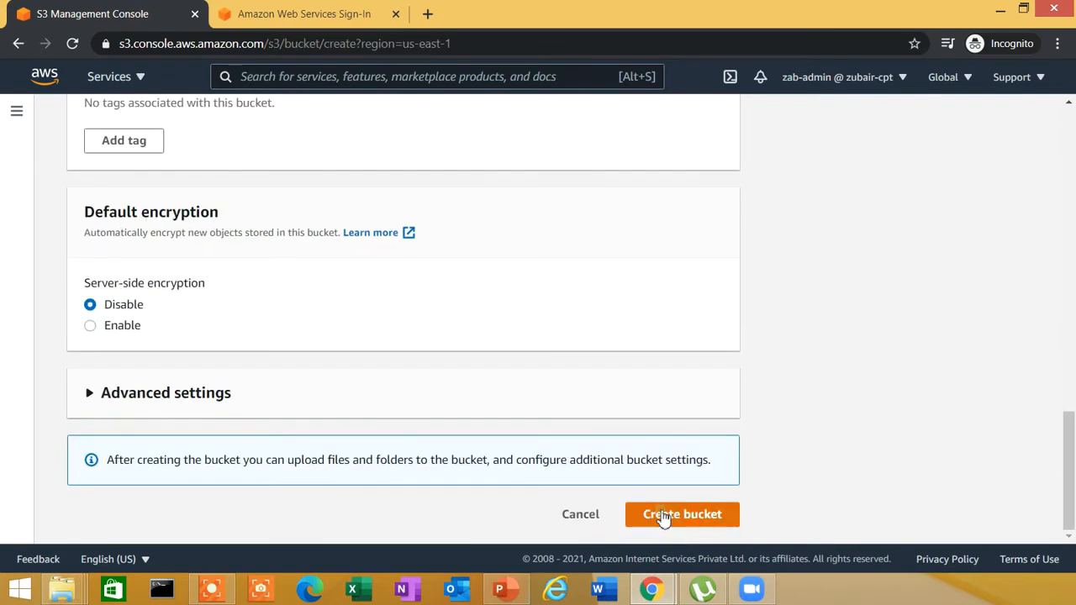
click(660, 515)
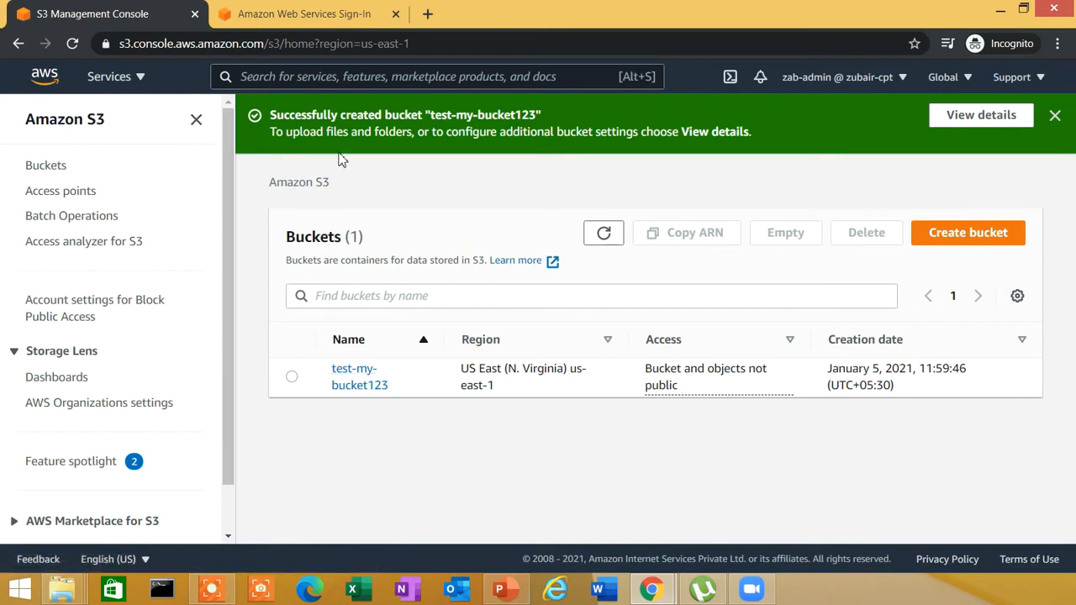
Step: Dismiss the bucket-created banner and sign the admin user out of the console
click(1055, 115)
click(303, 15)
click(173, 15)
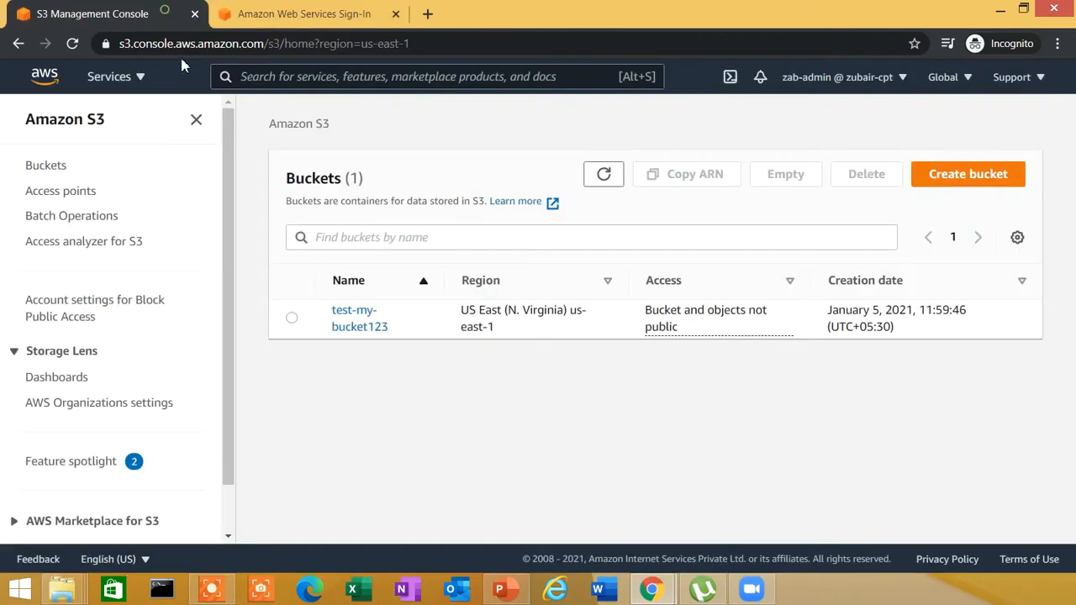
click(872, 83)
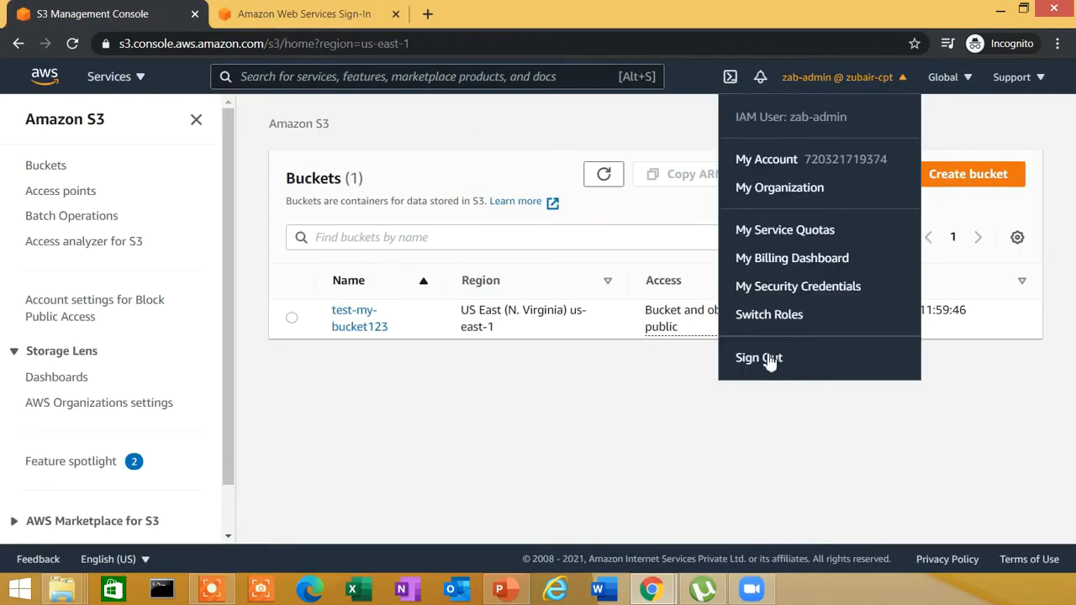
click(769, 360)
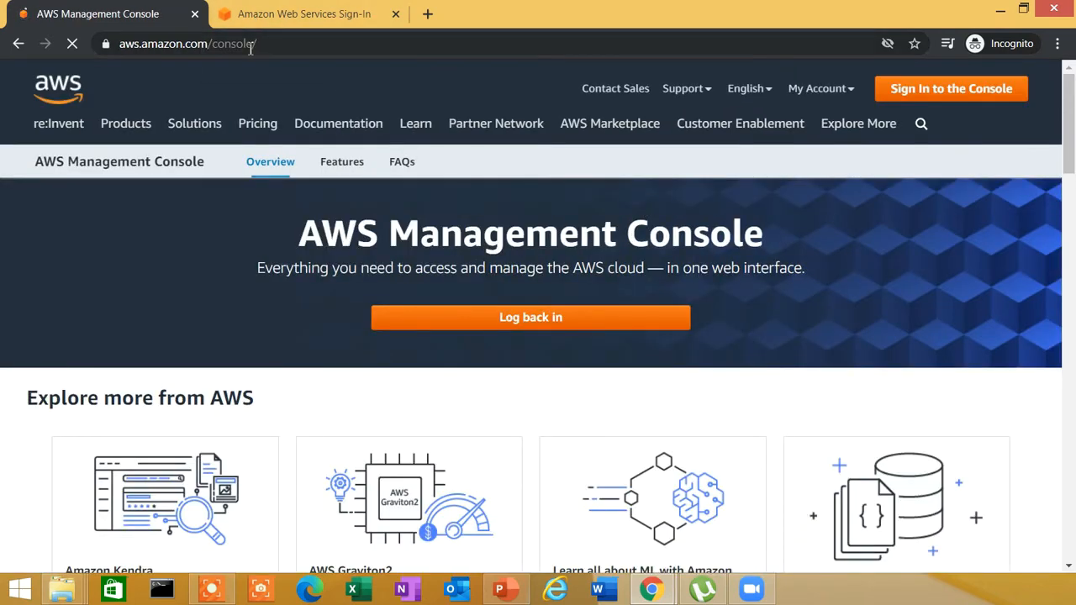
Step: Load the account's sign-in URL and close the extra sign-in tab
click(251, 48)
text(https://zubair-cpt.signin.aws.amazon.com/console)
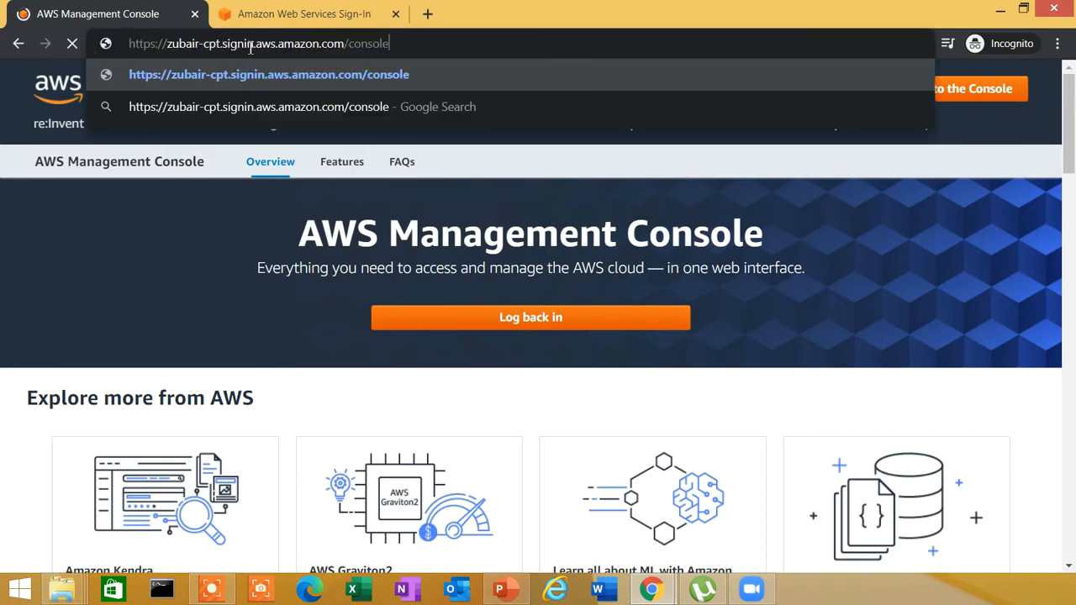
key(Return)
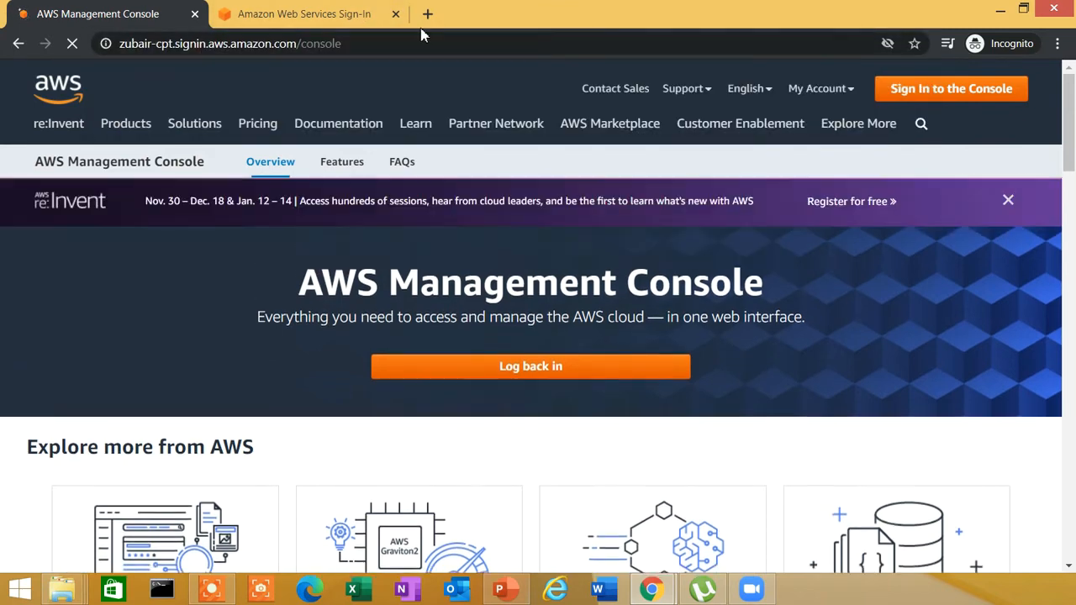
click(355, 14)
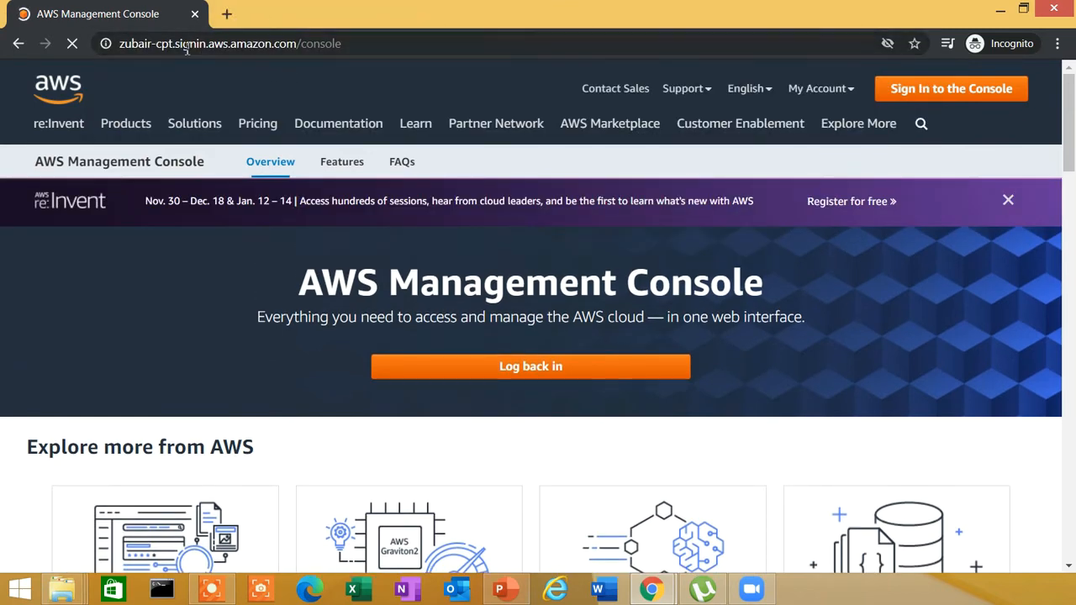
drag(222, 44, 354, 67)
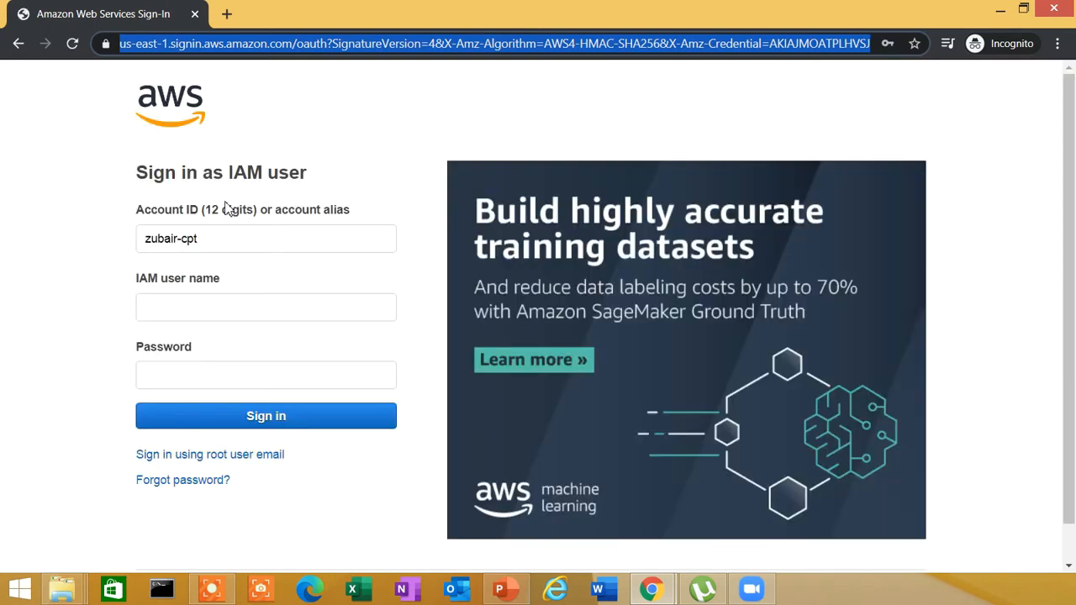
Step: Sign in as IAM user user-storage, re-entering the password after the first failed attempt
click(186, 305)
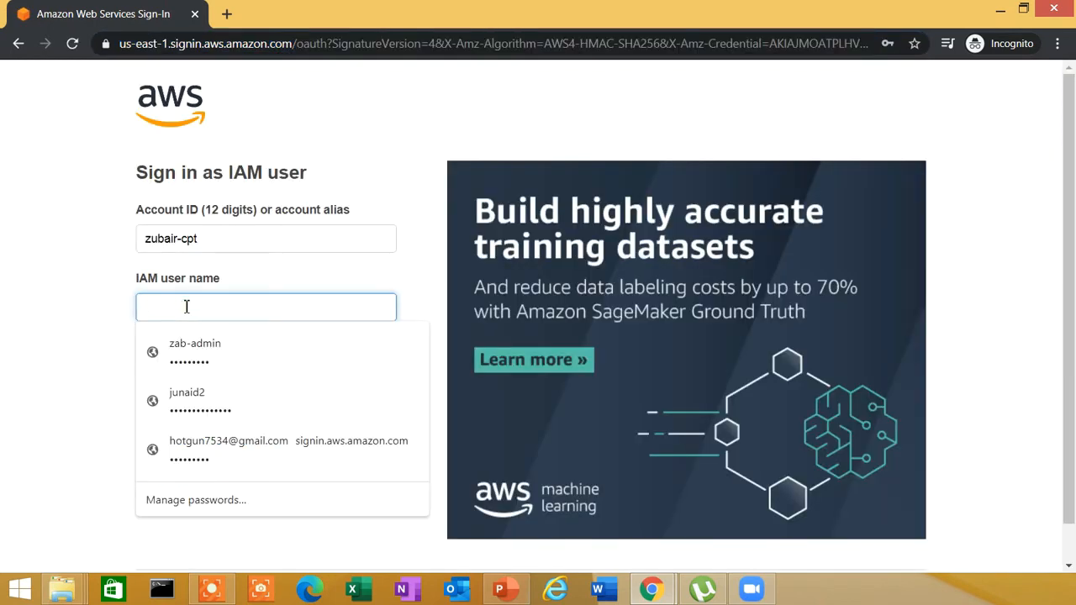
text(user-storage)
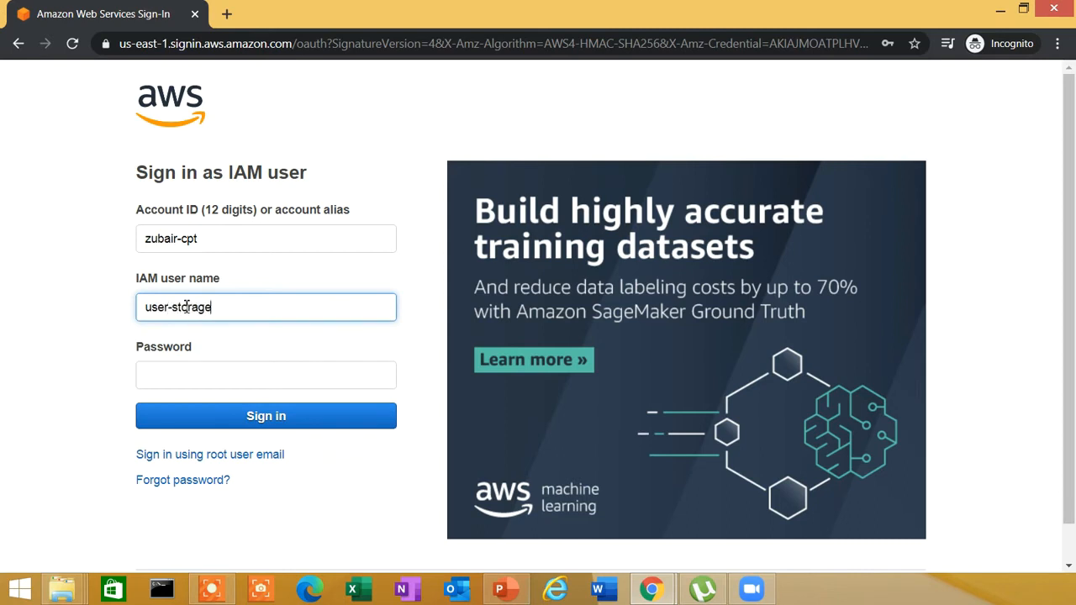
click(185, 376)
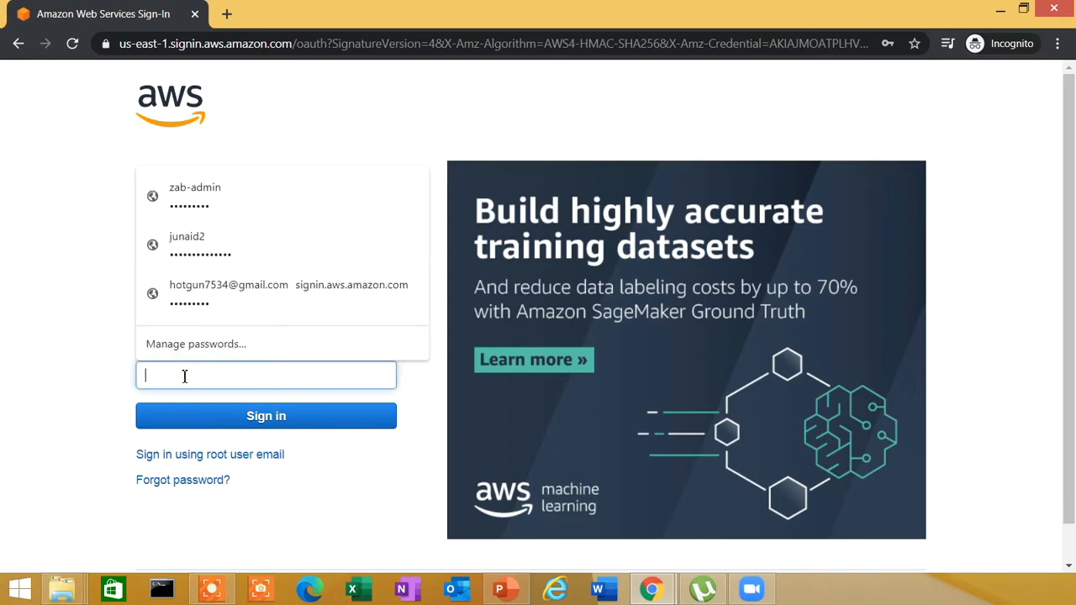
text(••)
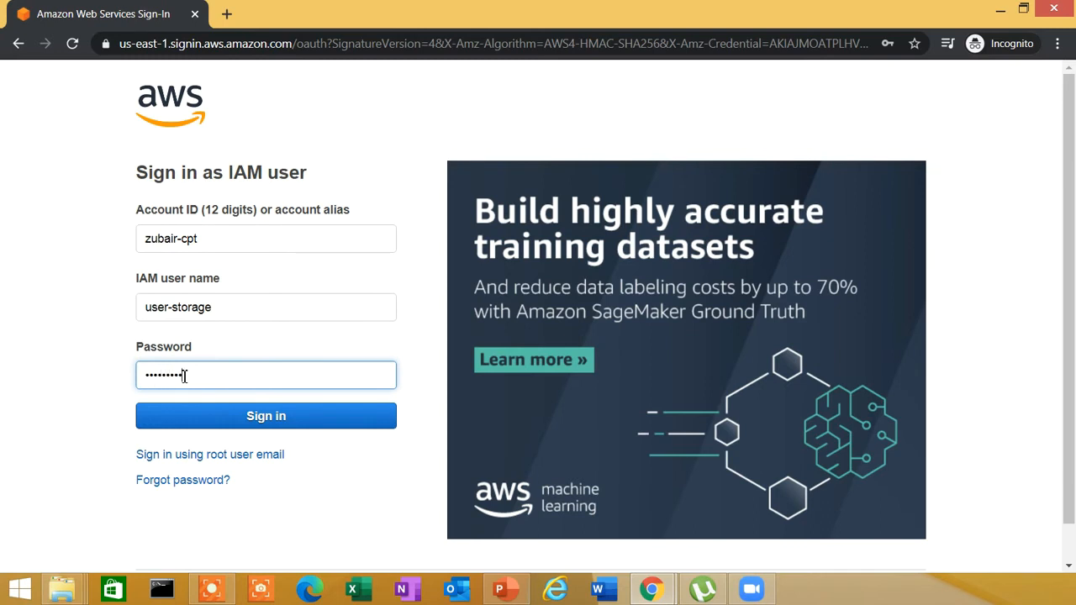
key(Return)
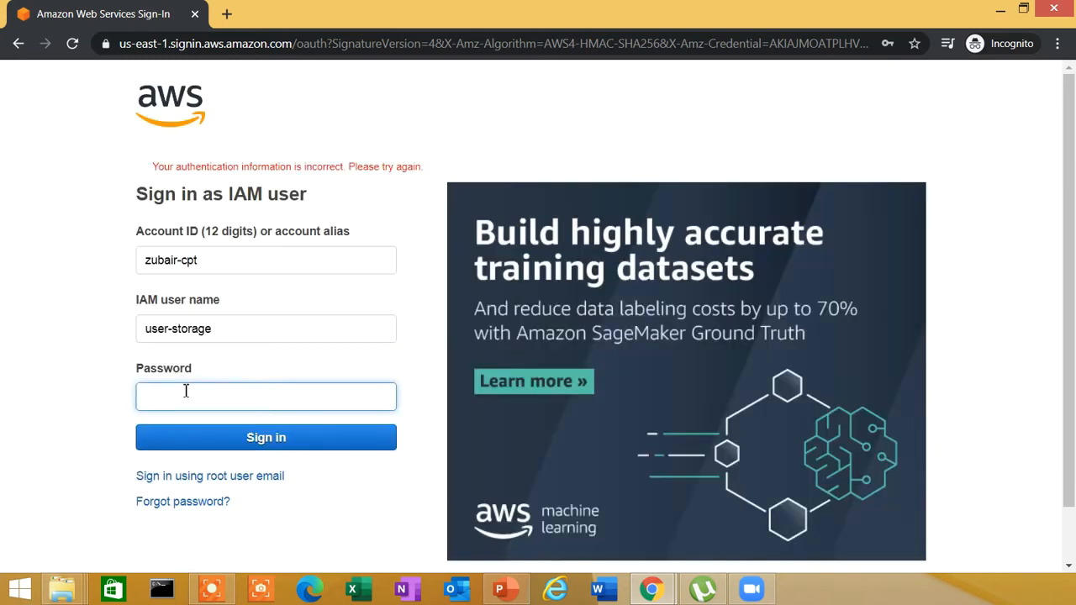
click(186, 391)
text(•••••••••)
key(Return)
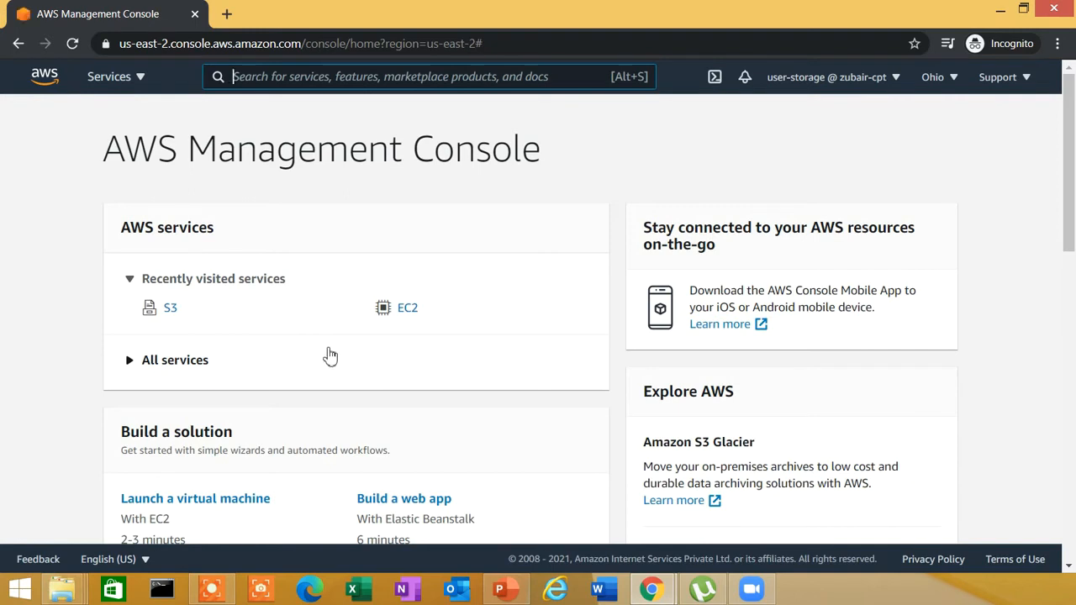
Step: From EC2's running instances, start Launch instances, which shows 'Error loading AMI data'
click(404, 311)
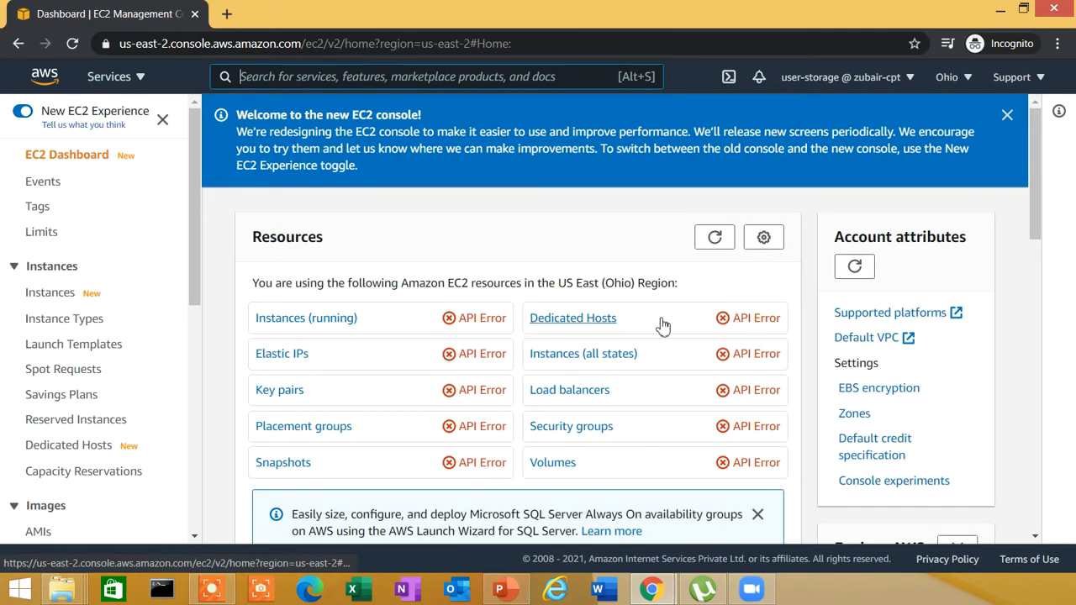
click(282, 318)
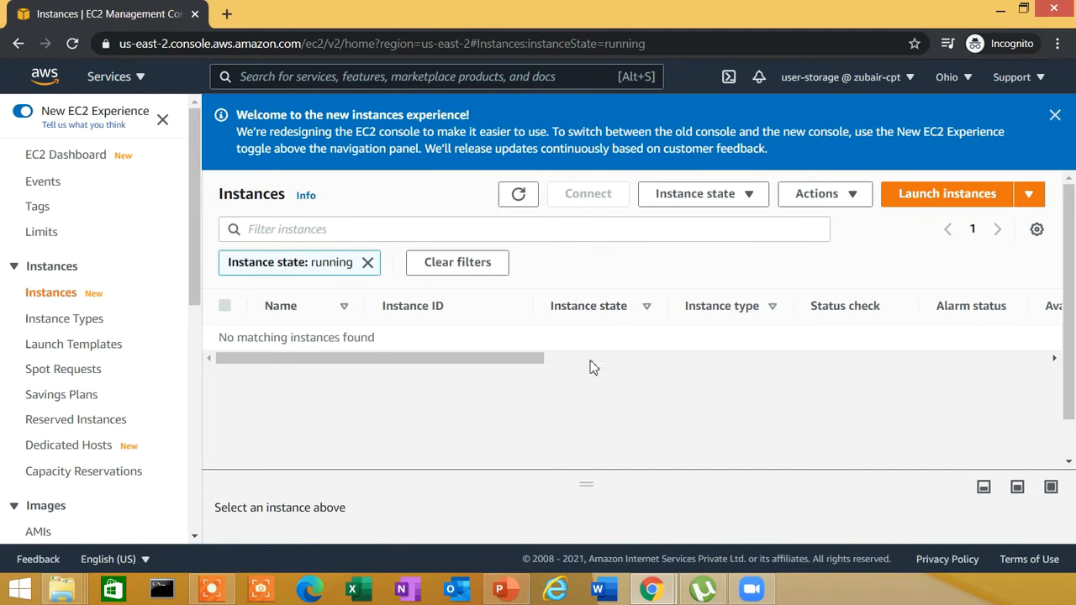
scroll(592, 367, down, 2)
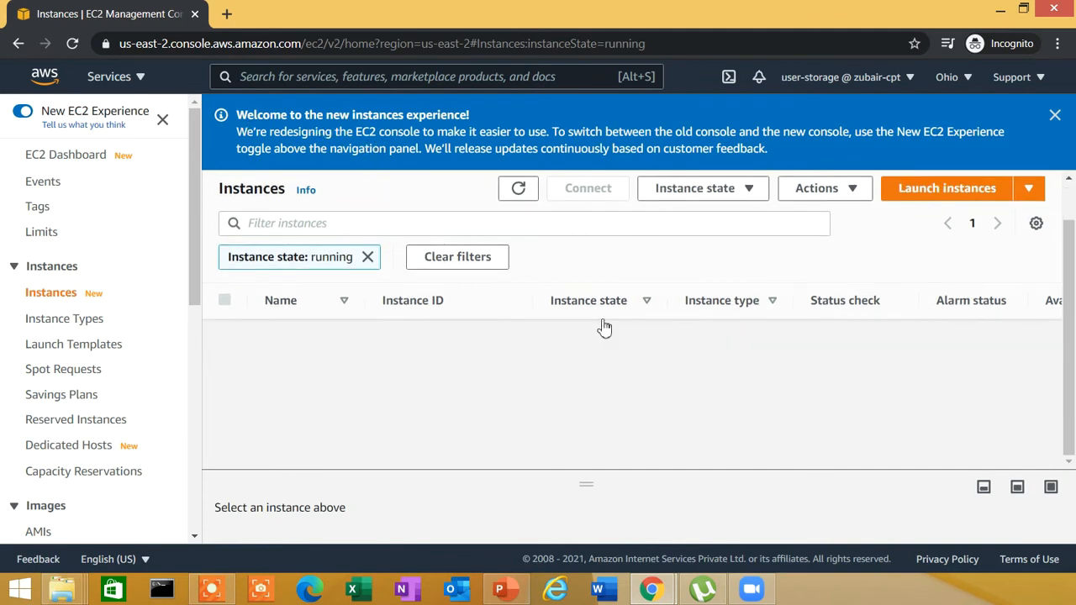
click(936, 196)
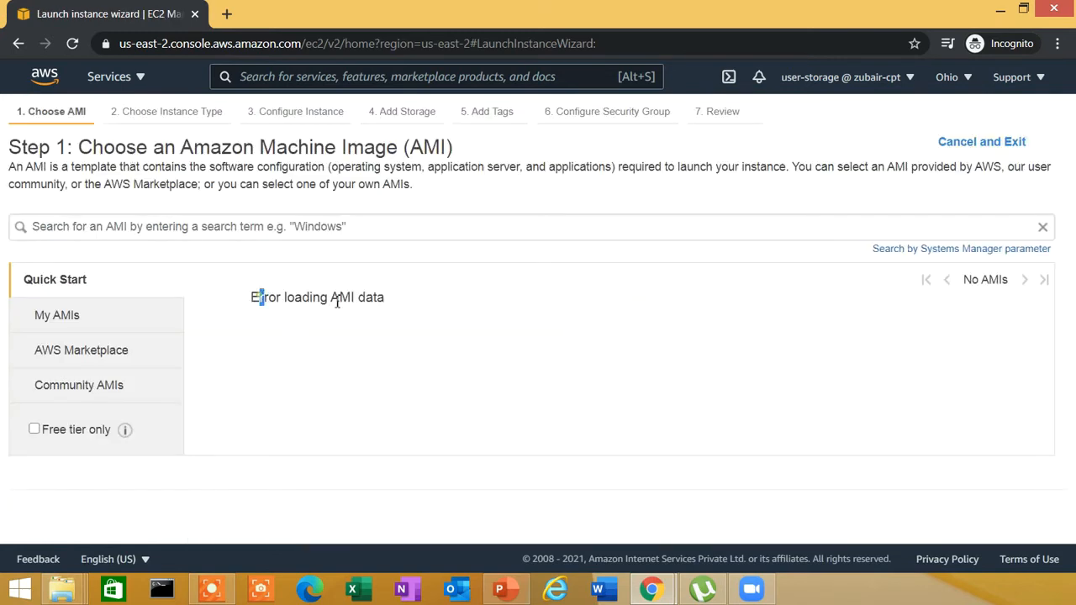
drag(260, 298, 381, 301)
click(119, 83)
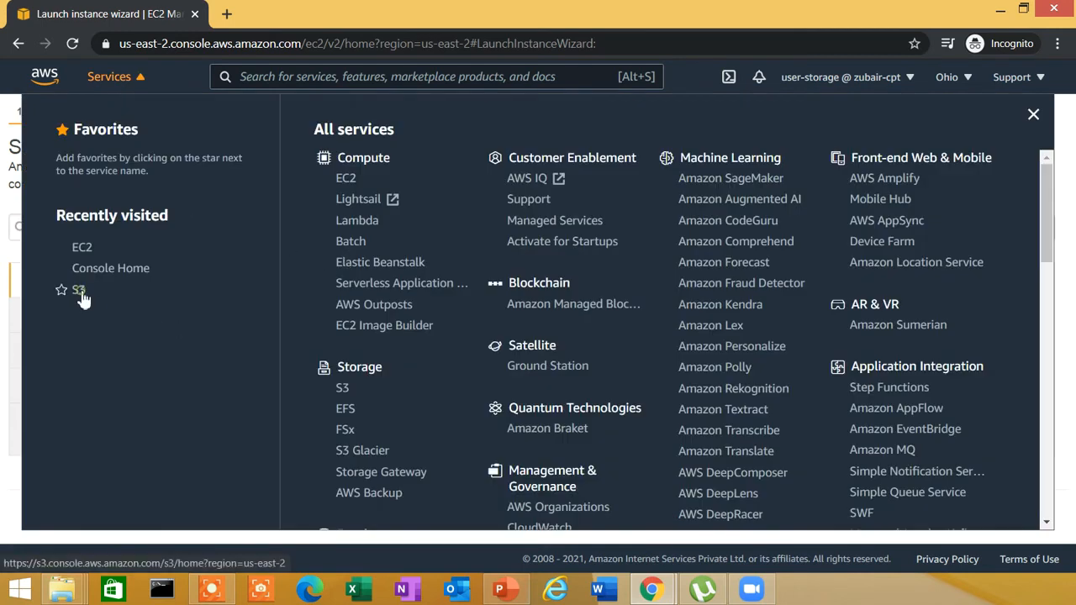
Step: In S3, confirm bucket test-my-bucket123 has no objects and return to the Buckets list
click(80, 292)
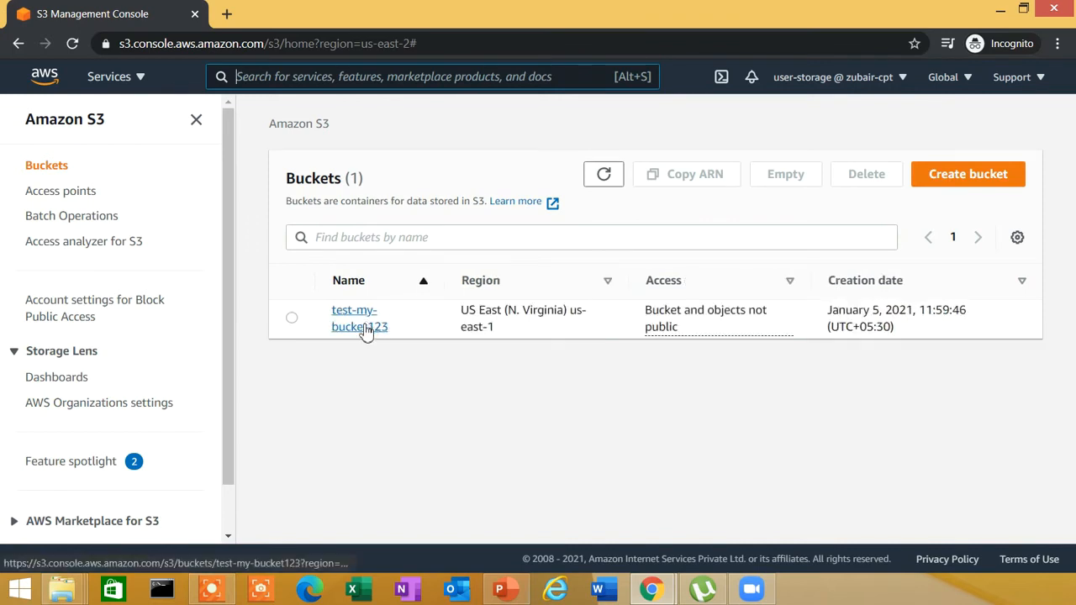
click(364, 329)
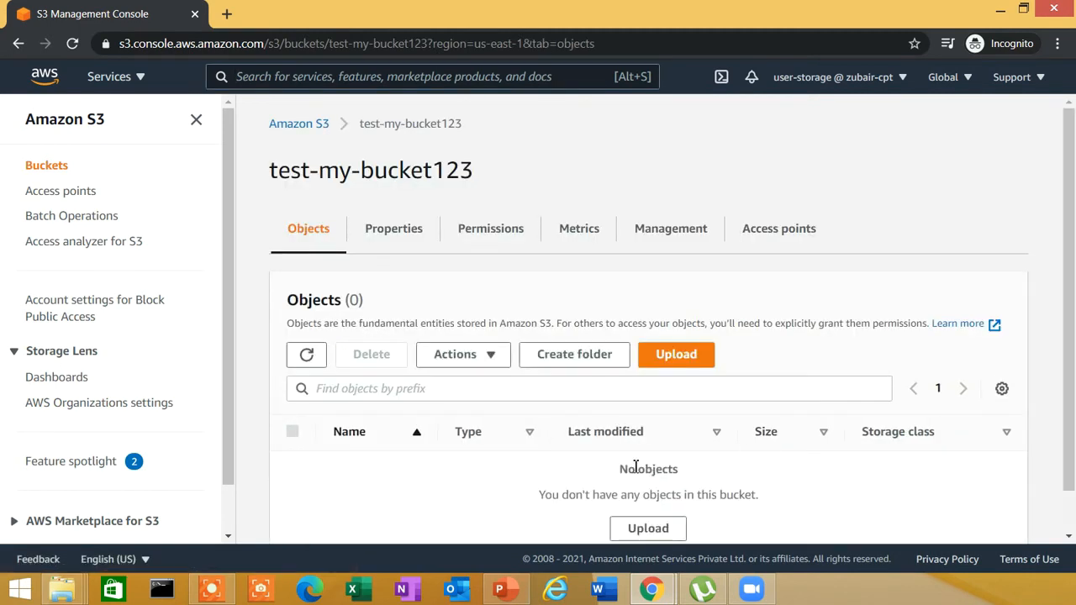
scroll(597, 463, down, 1)
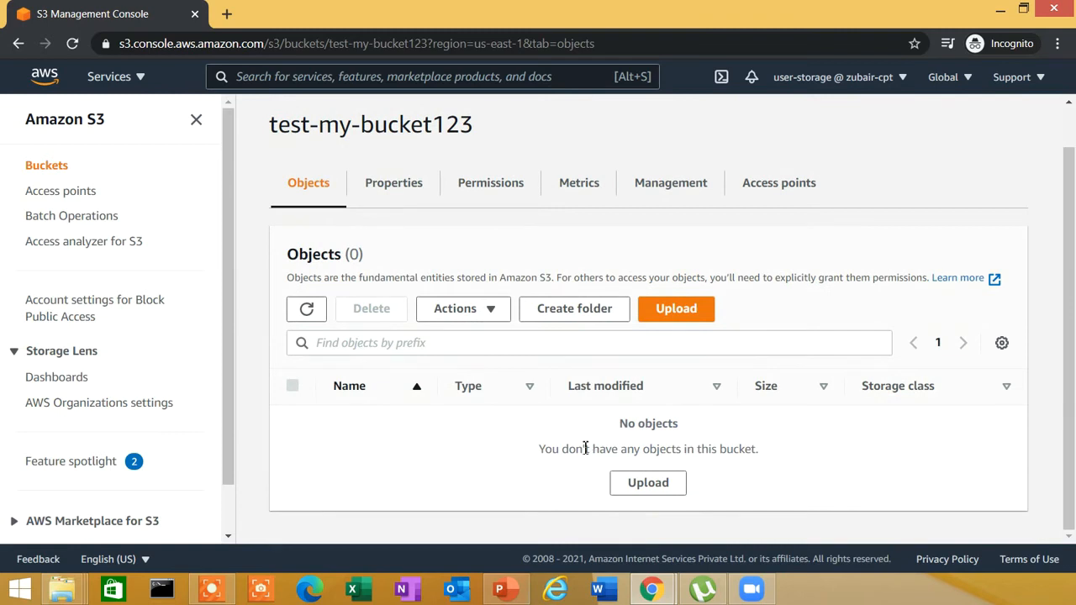
scroll(402, 360, up, 1)
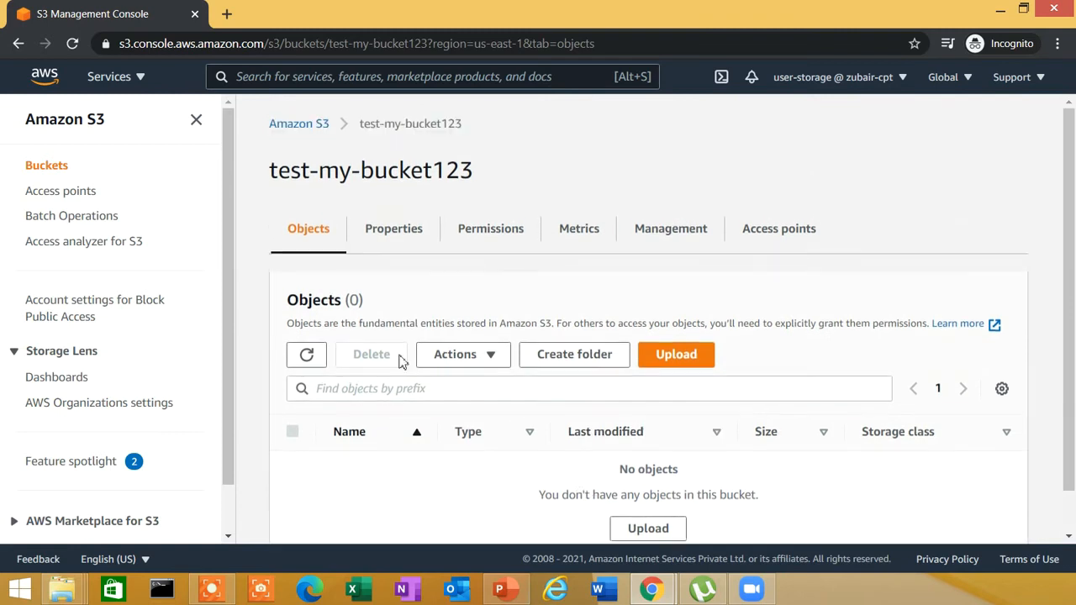
click(301, 137)
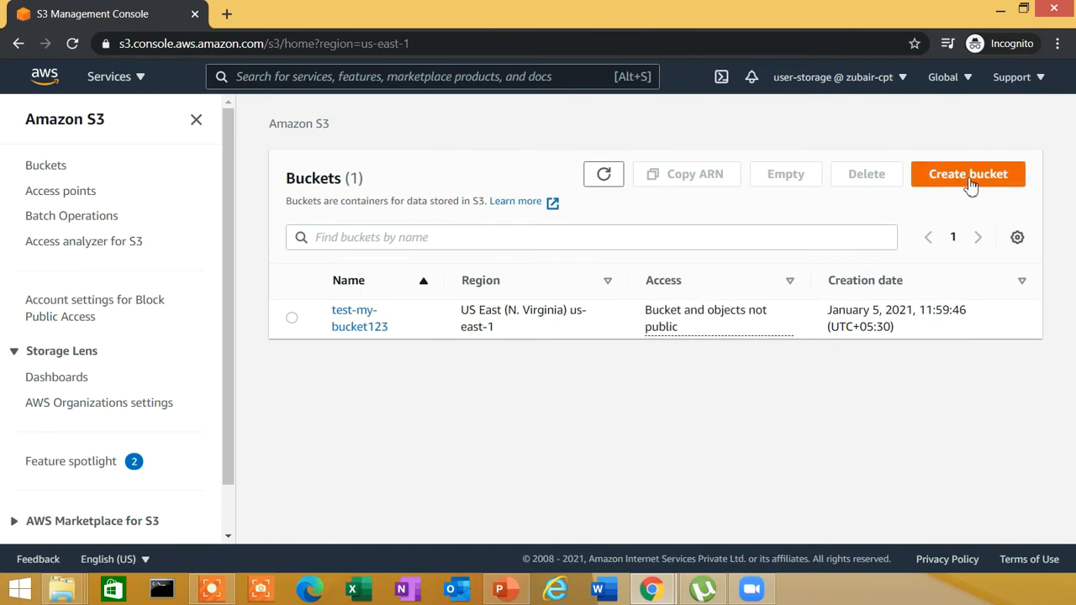
click(971, 183)
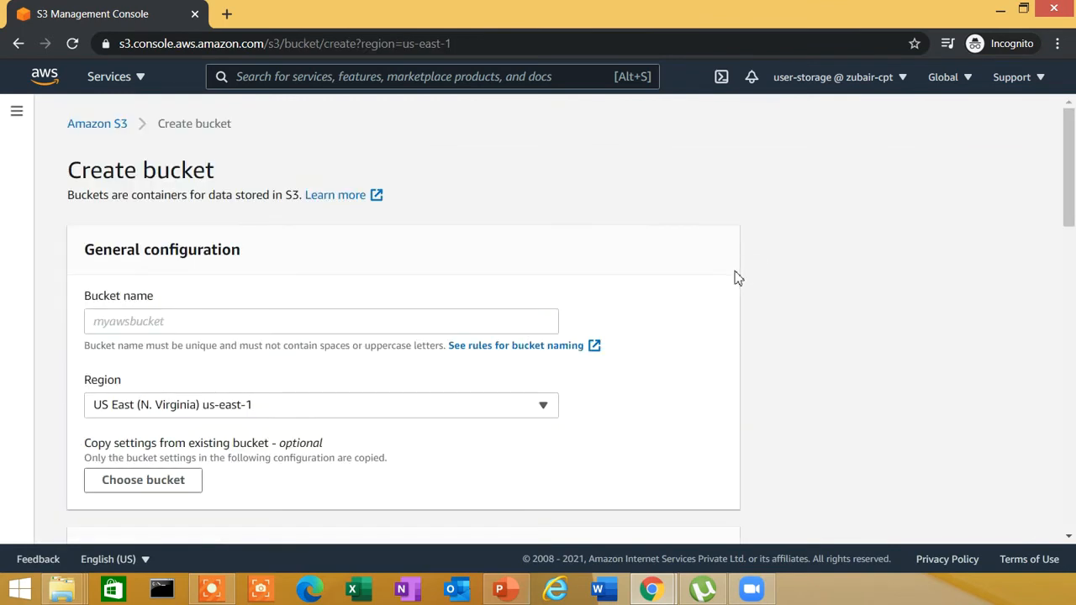
Step: Submit a new bucket named test-my-bucket3234544 in us-east-1 and read its 'Failed to create bucket' error
click(147, 324)
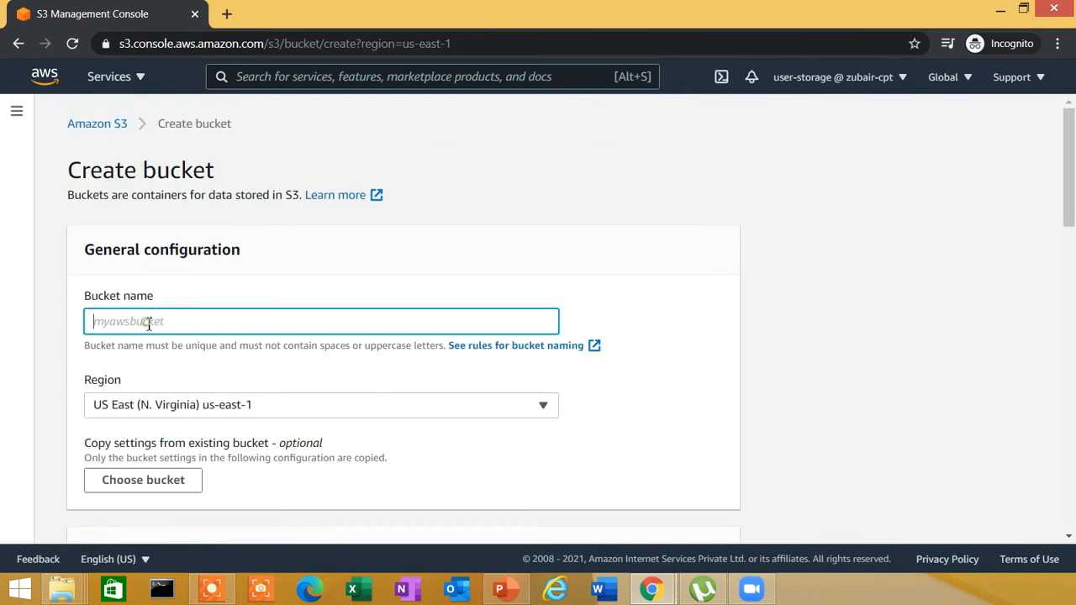
text(test-my-bucket)
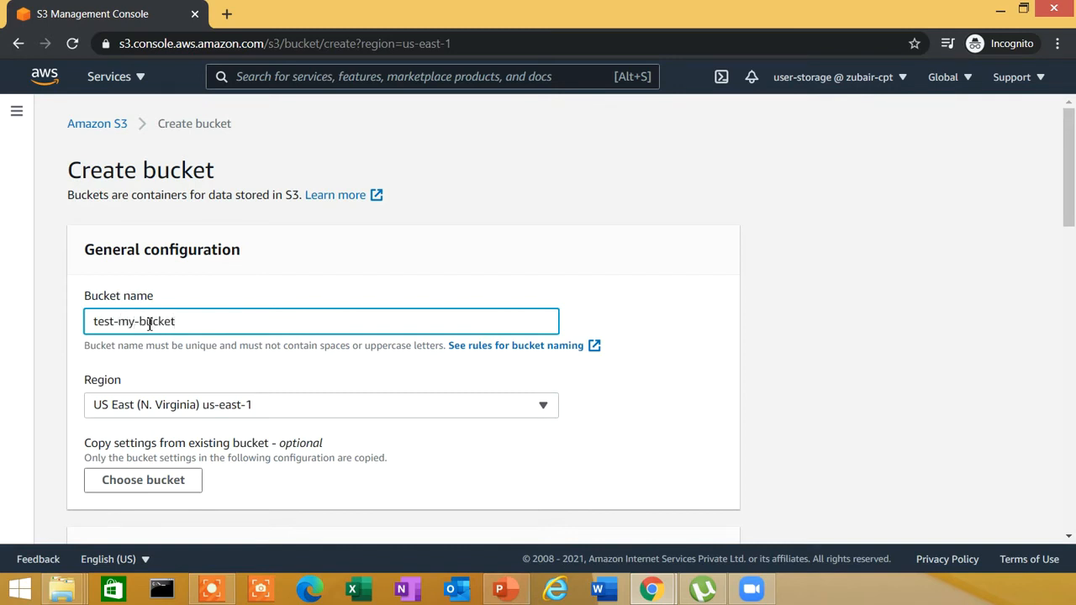
text(3234544)
scroll(257, 463, down, 15)
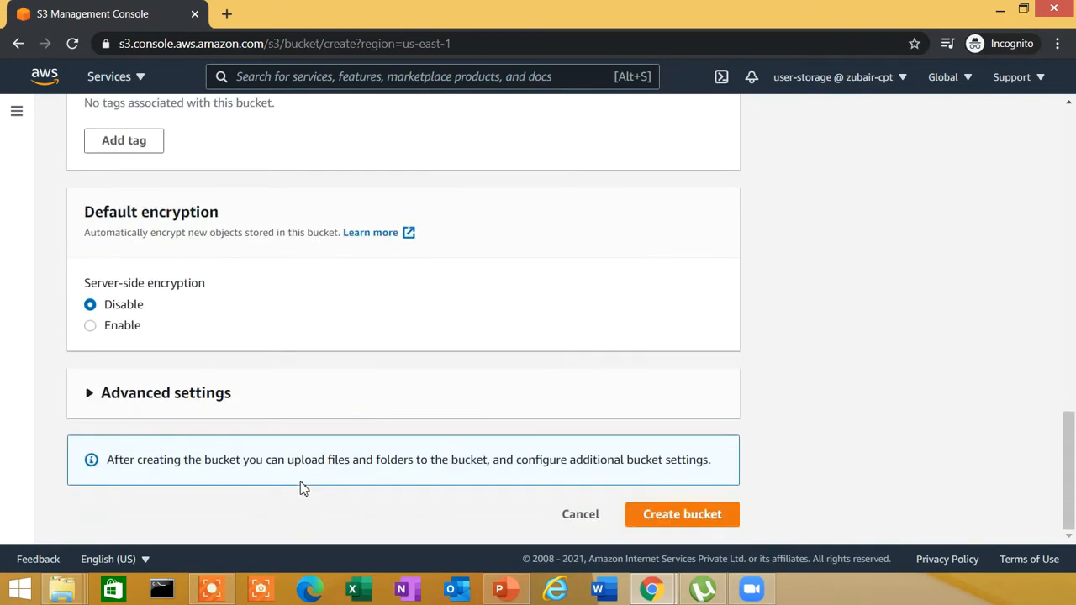
click(646, 506)
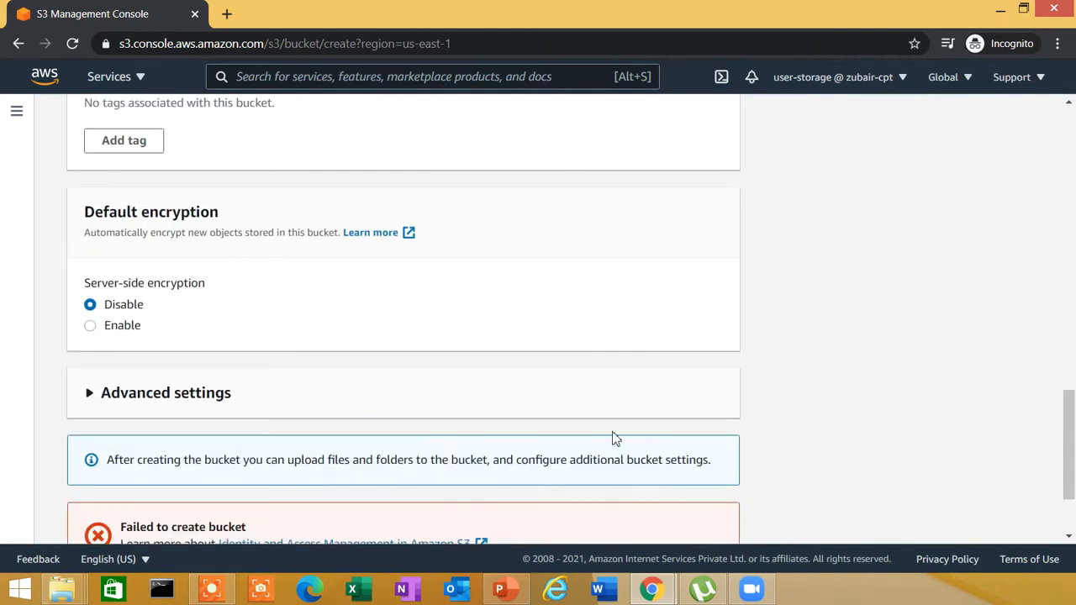
scroll(577, 387, down, 2)
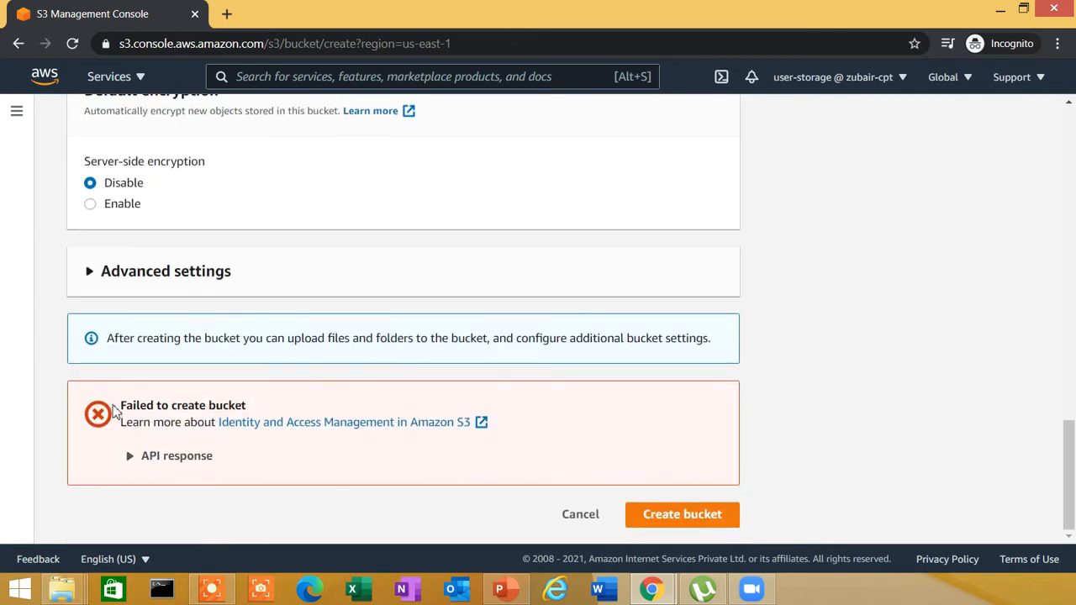
drag(115, 412, 267, 414)
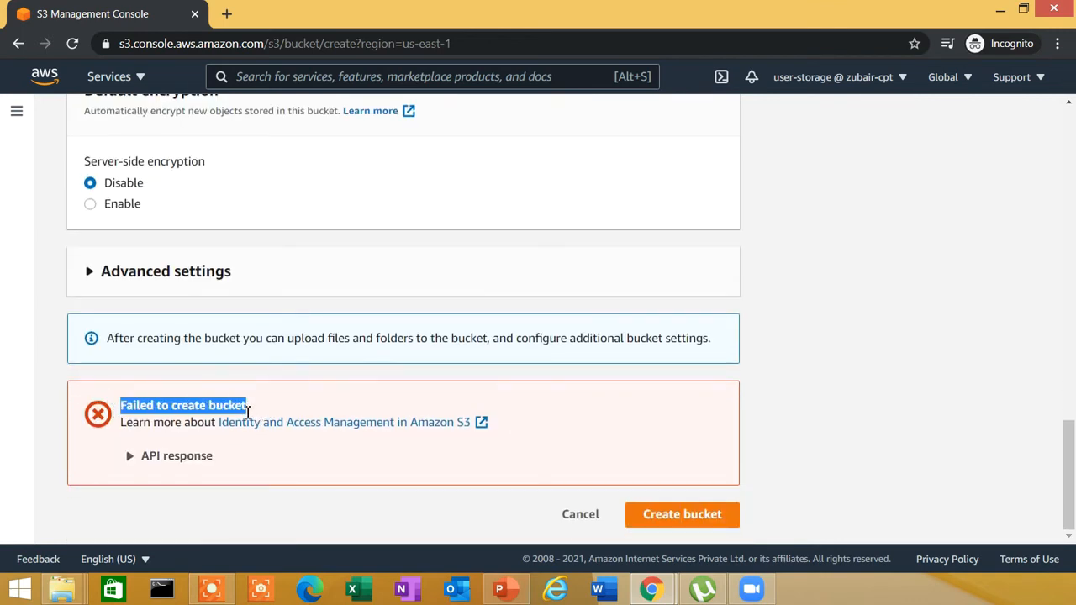
scroll(697, 464, up, 10)
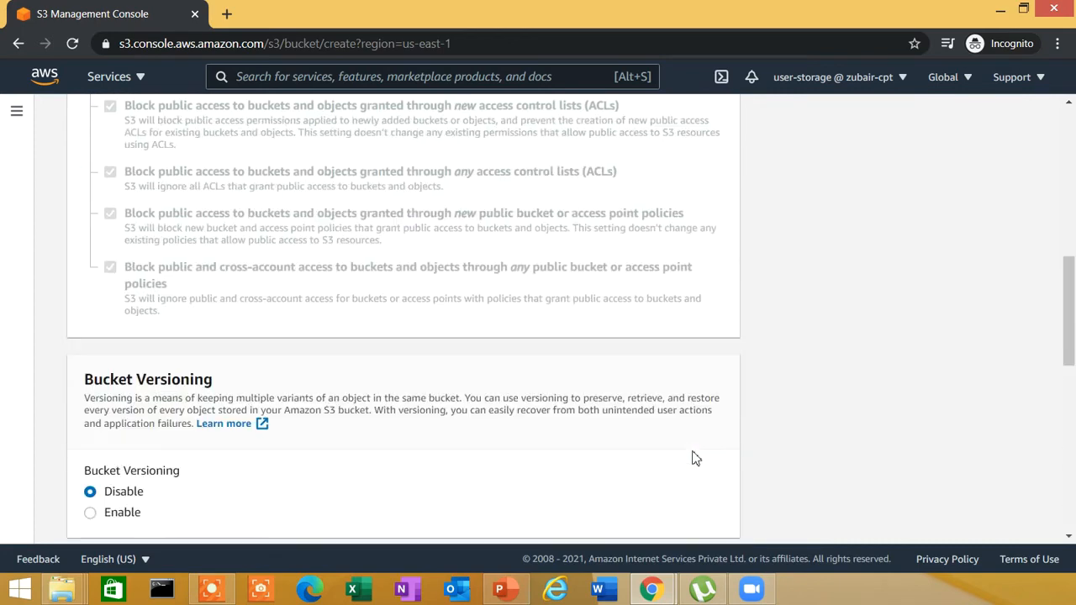
scroll(687, 396, up, 3)
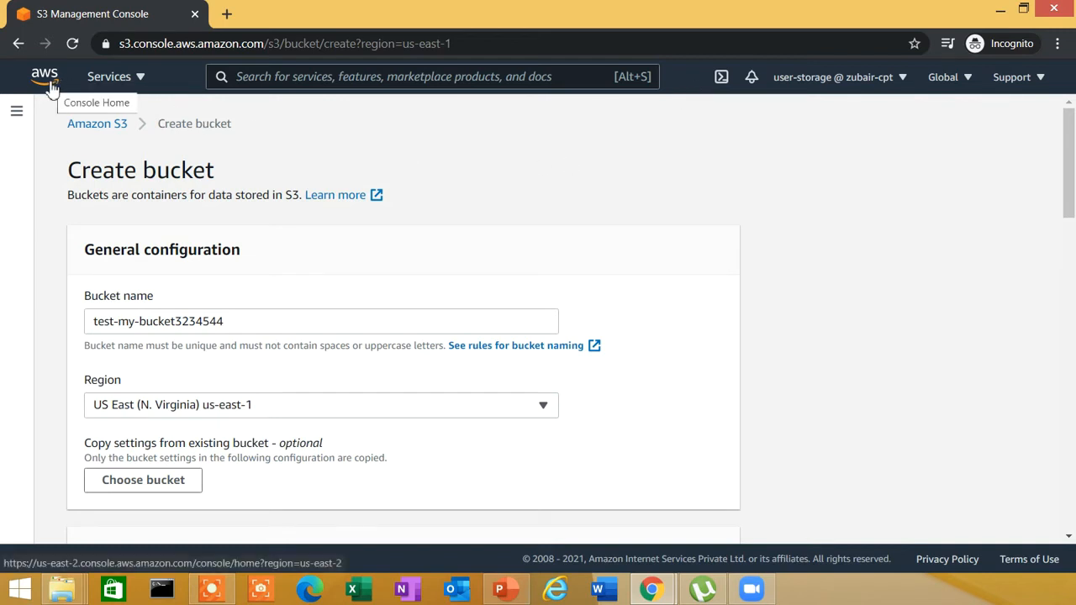
Step: Sign out of user-storage and load the account's console sign-in URL
click(896, 77)
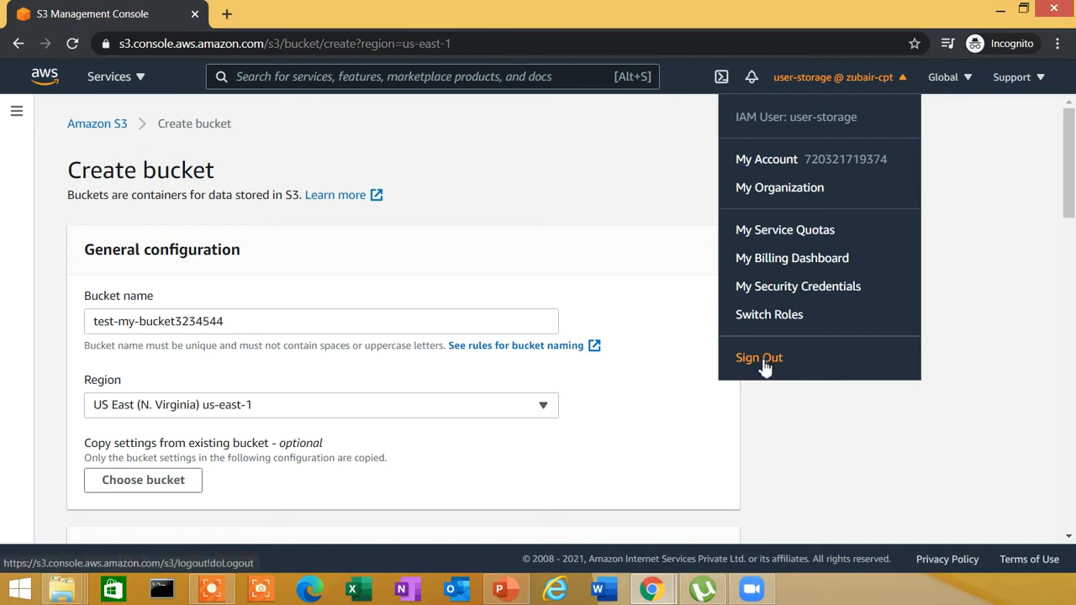
click(759, 358)
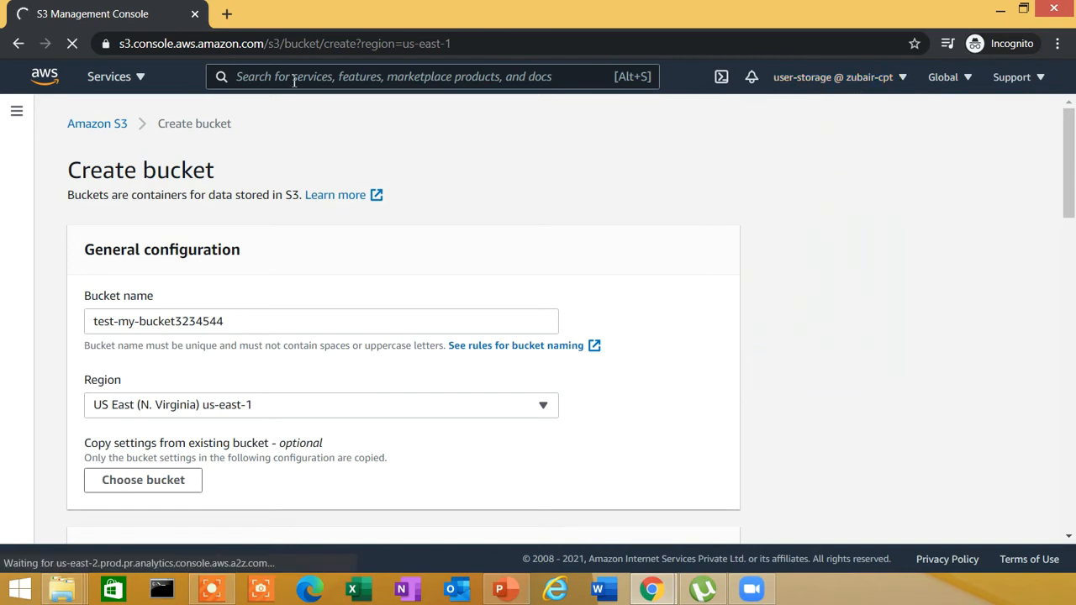
click(282, 50)
text(https://zubair-cpt.signin.aws.amazon.com/console)
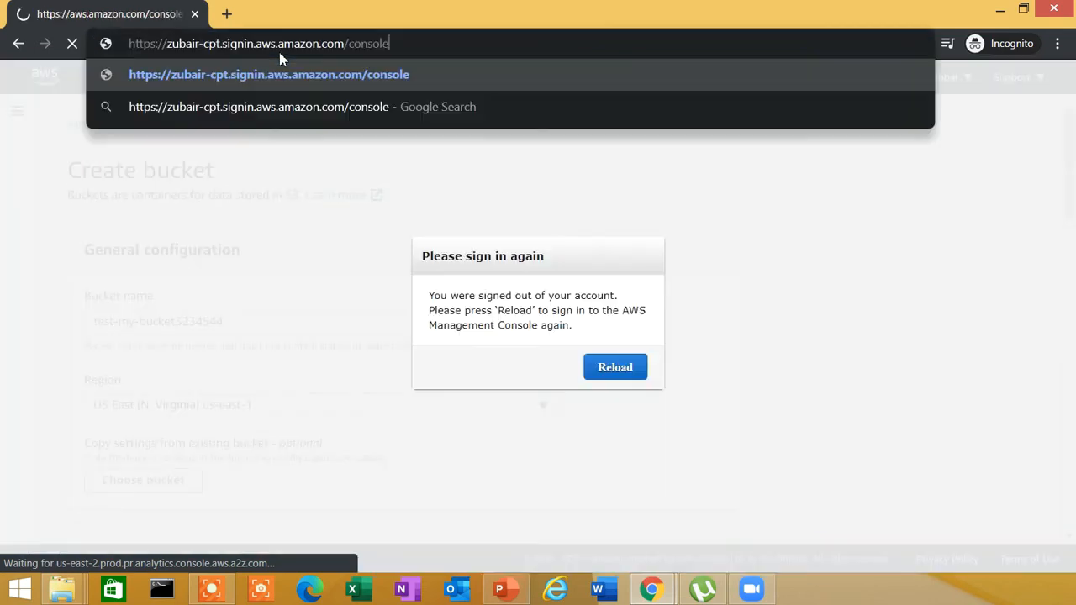
key(Return)
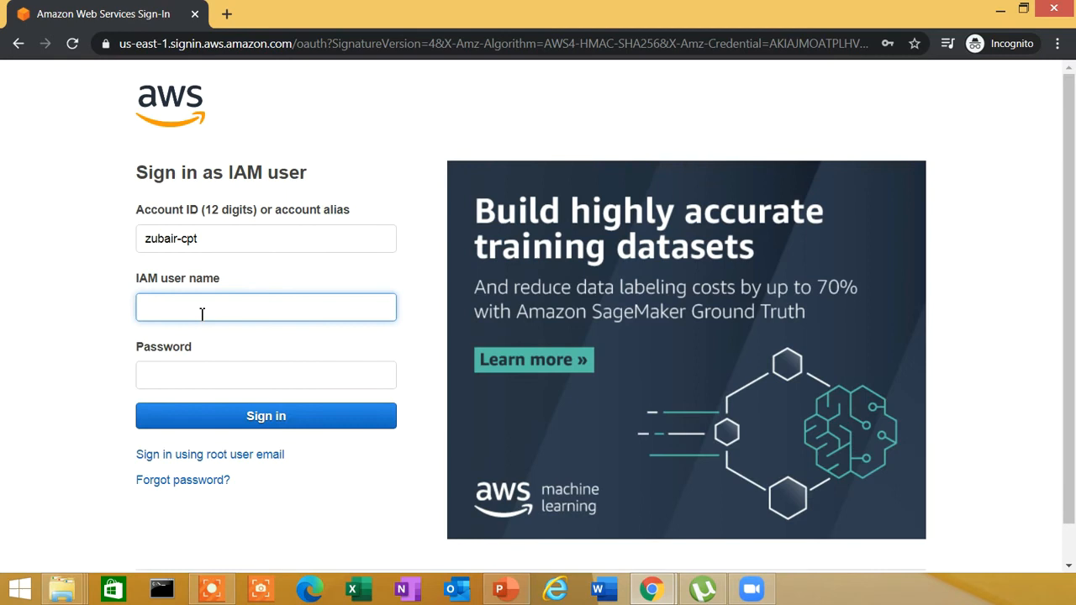
Step: Sign in as the admin IAM user using the saved login with a retyped password
click(202, 312)
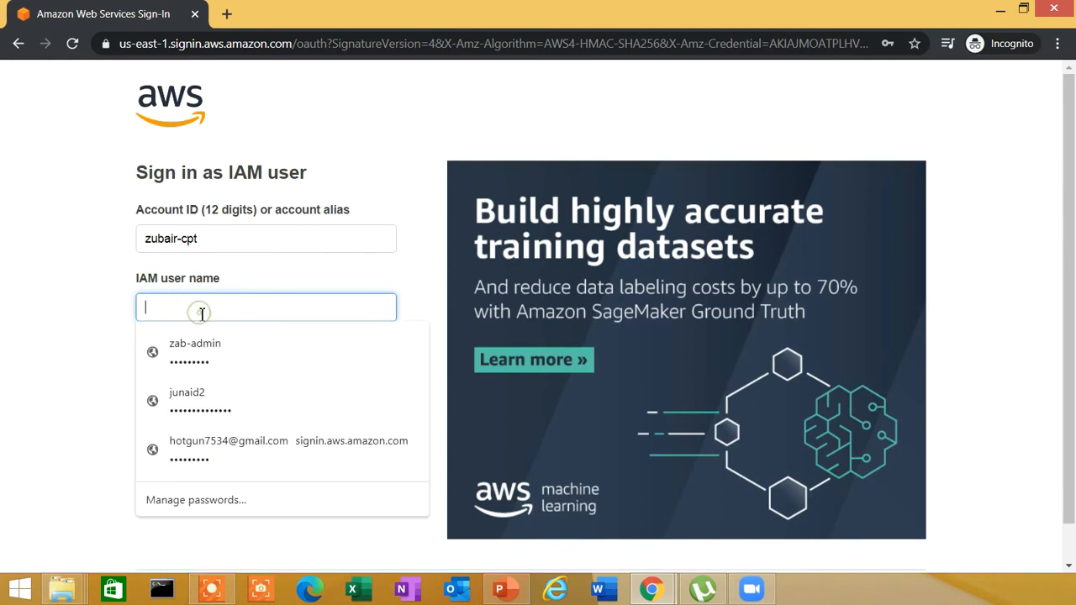
click(203, 340)
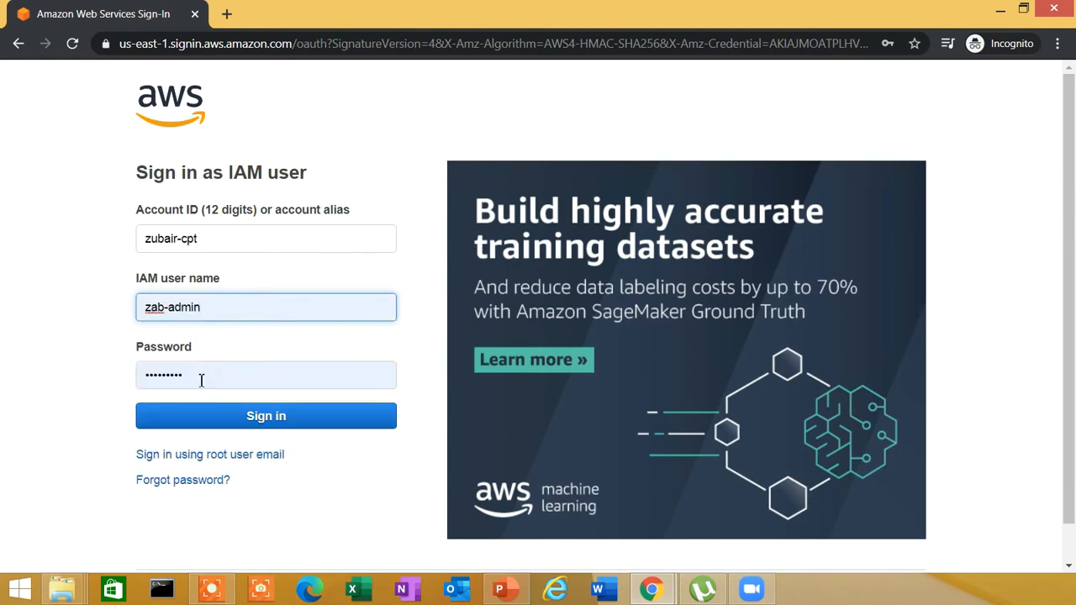
click(202, 379)
drag(201, 380, 142, 377)
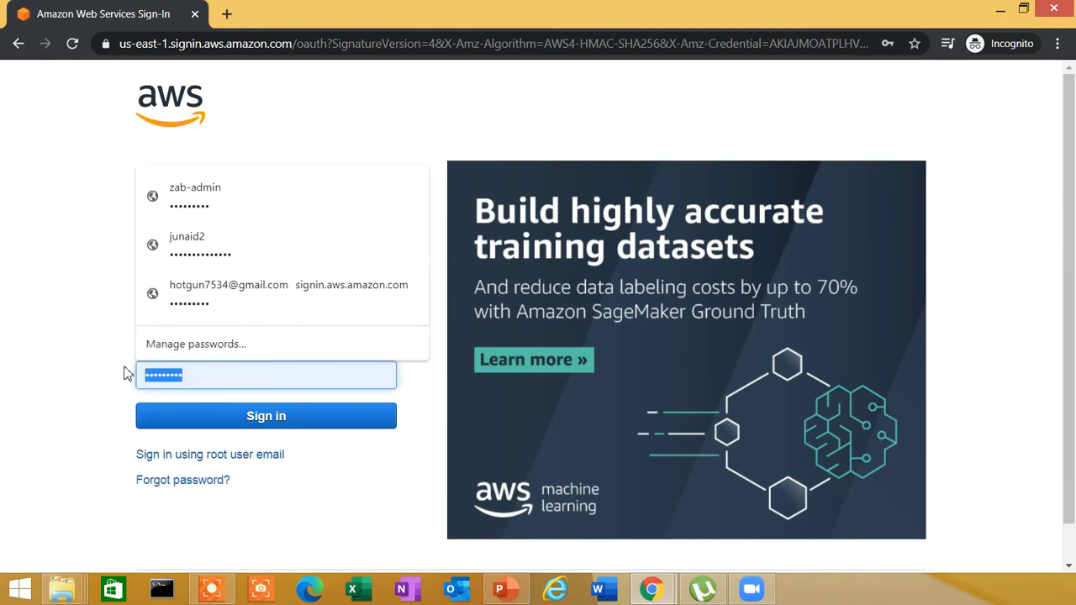
text(••)
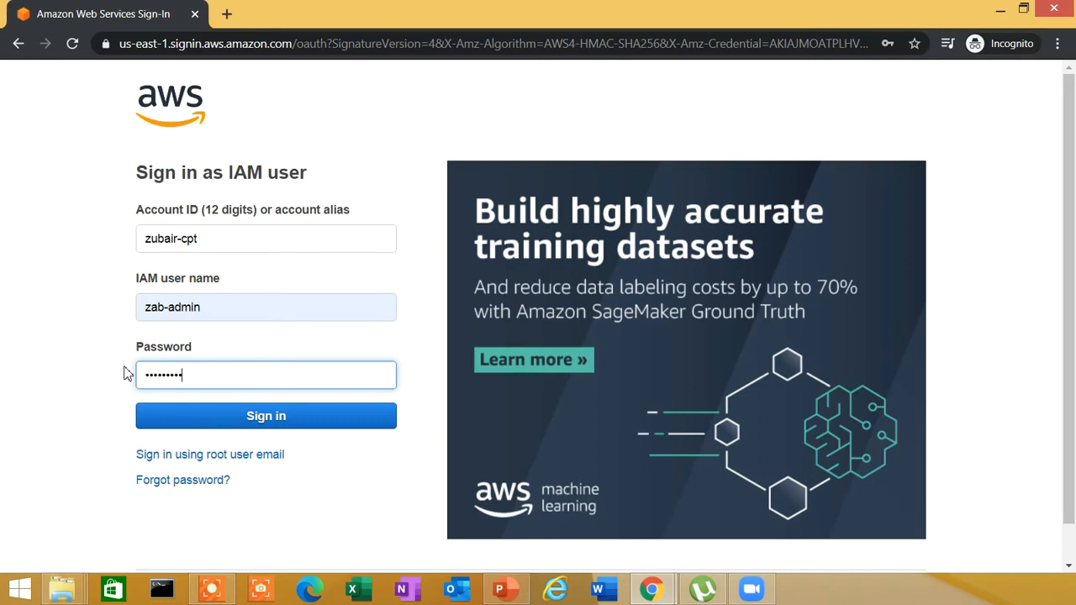
click(248, 418)
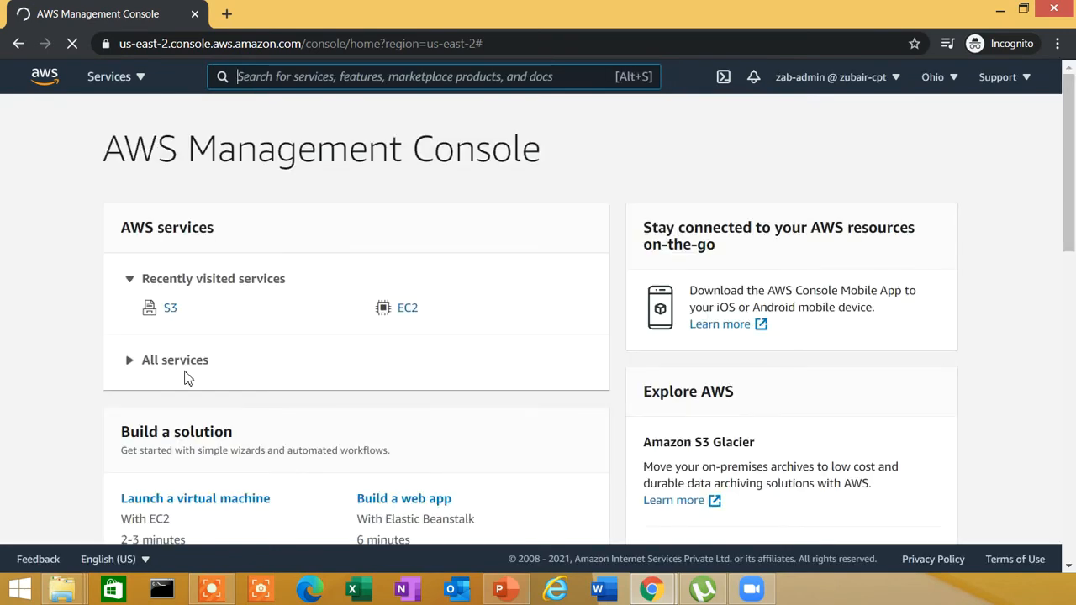
Step: Open My Security Credentials from the account menu to view the admin user's IAM credentials page
click(889, 78)
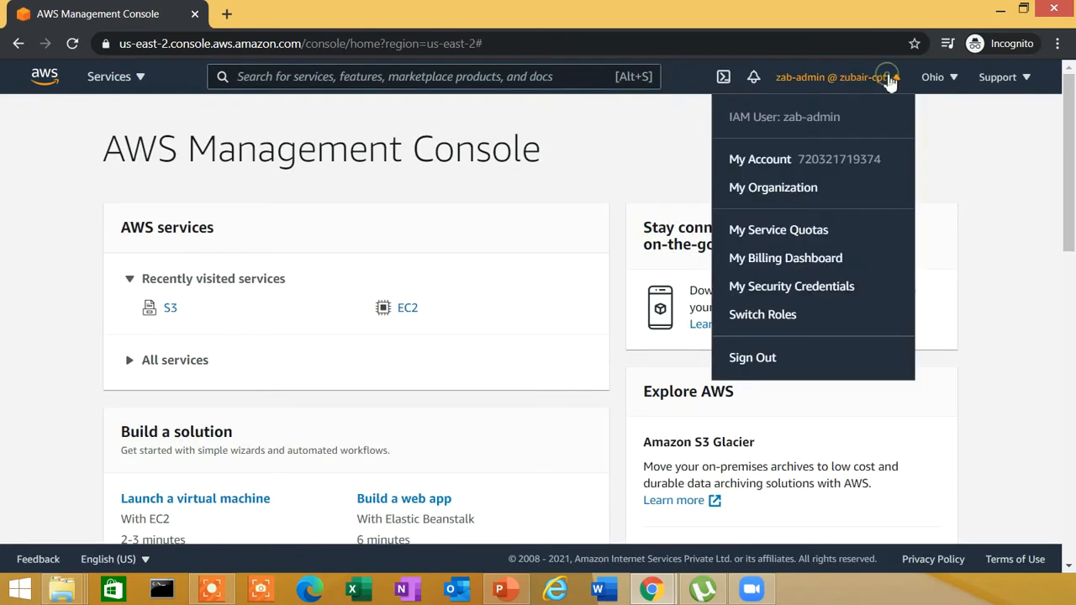
click(773, 298)
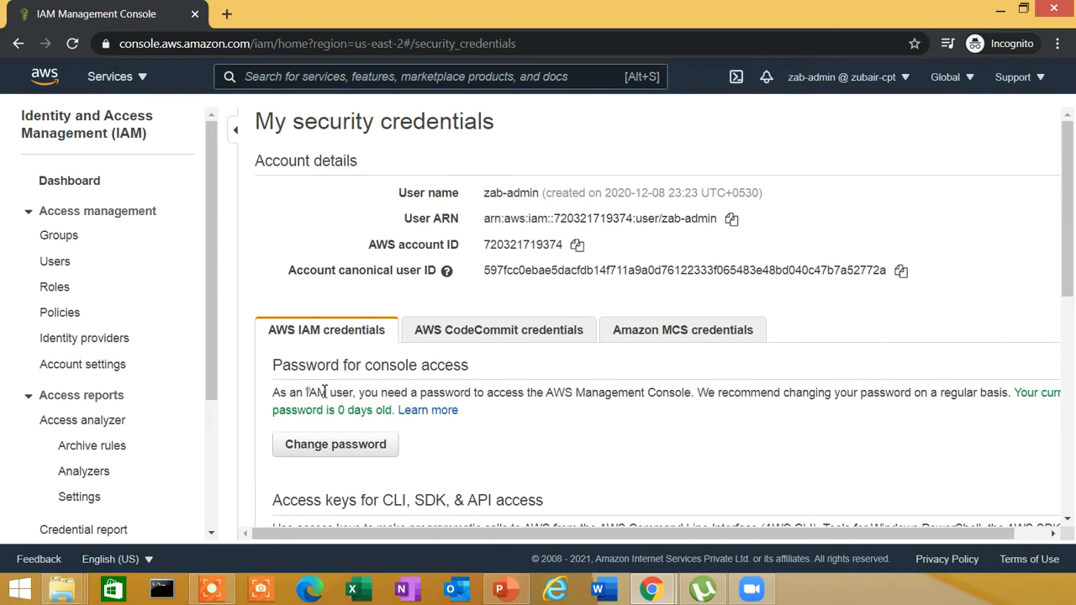
Step: Start assigning an MFA device to the user and choose the virtual MFA device type
drag(308, 393, 658, 413)
click(644, 421)
scroll(538, 417, down, 1)
scroll(379, 377, down, 3)
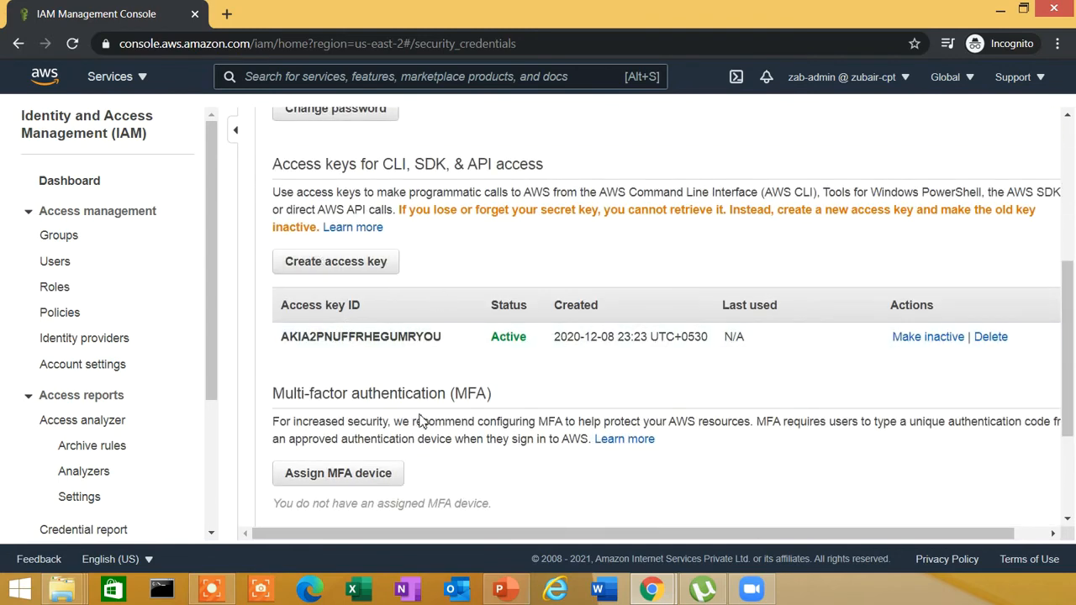
scroll(425, 412, down, 2)
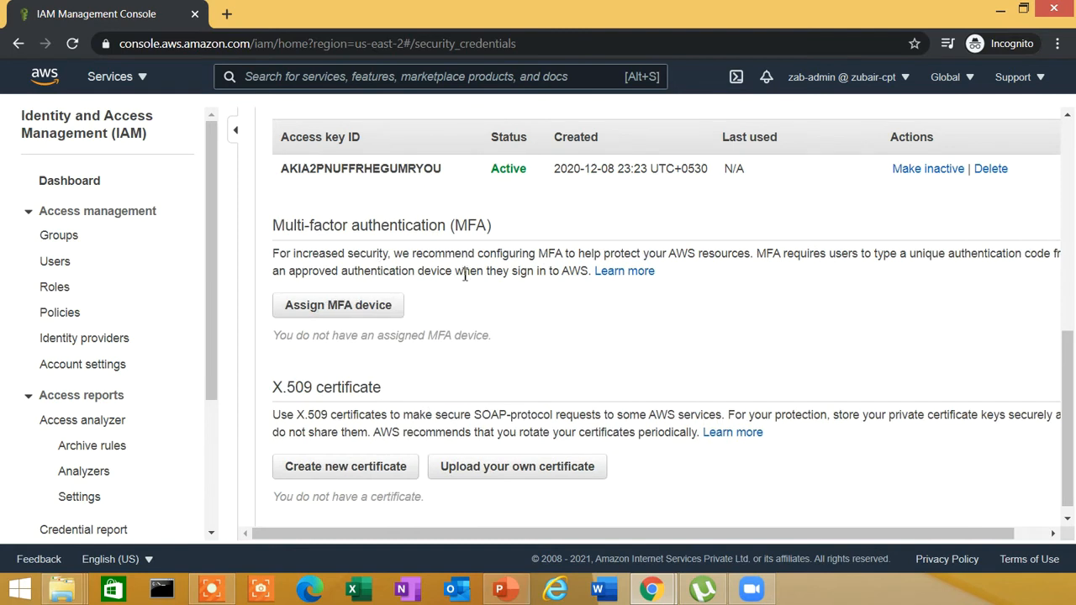
scroll(465, 276, down, 1)
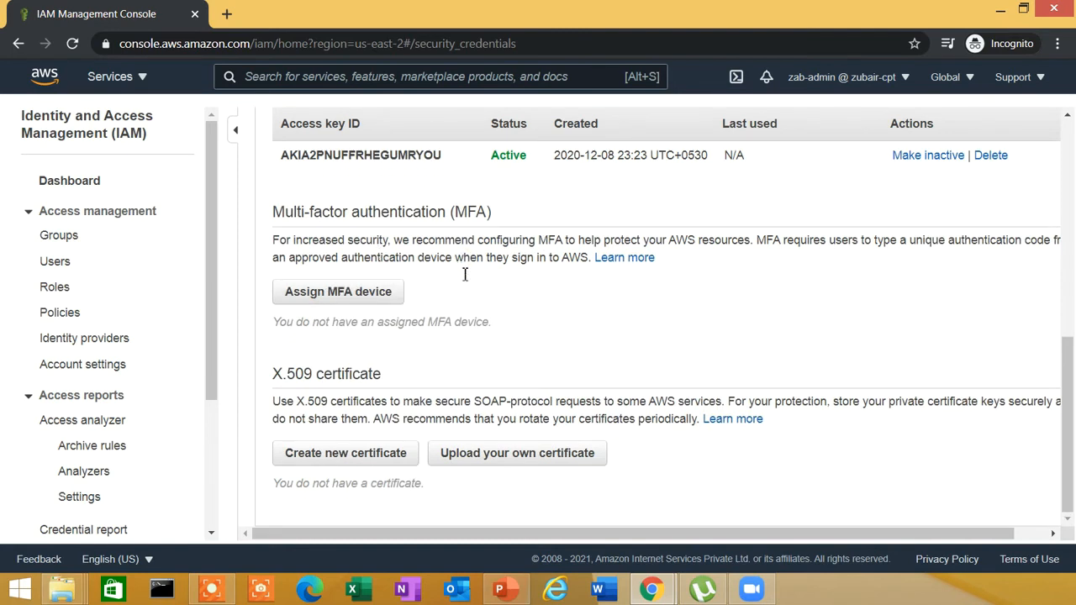
click(364, 294)
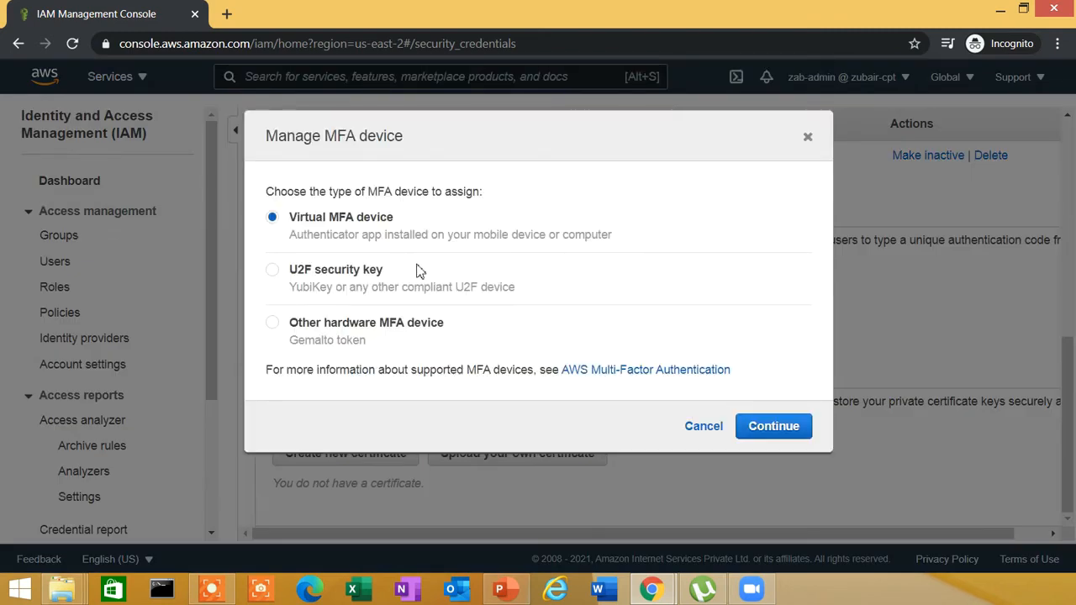
drag(300, 287, 337, 287)
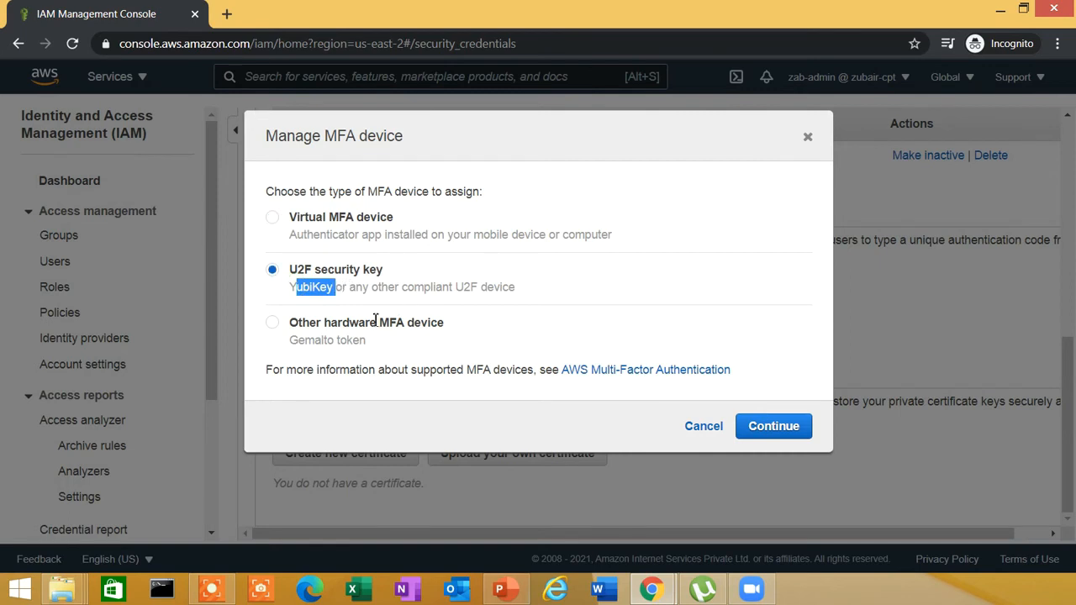
click(300, 221)
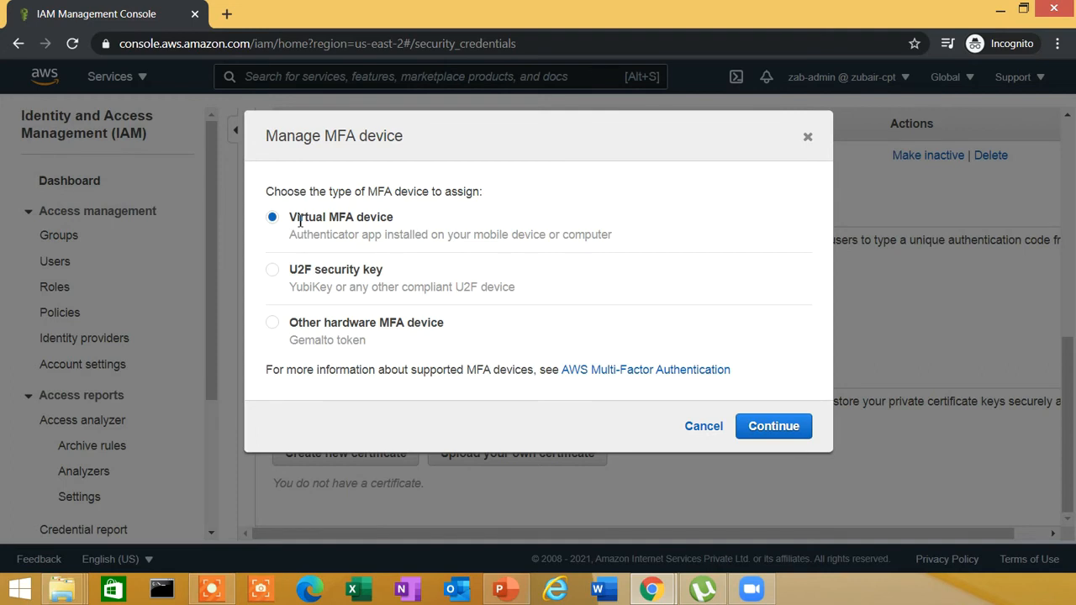
click(762, 427)
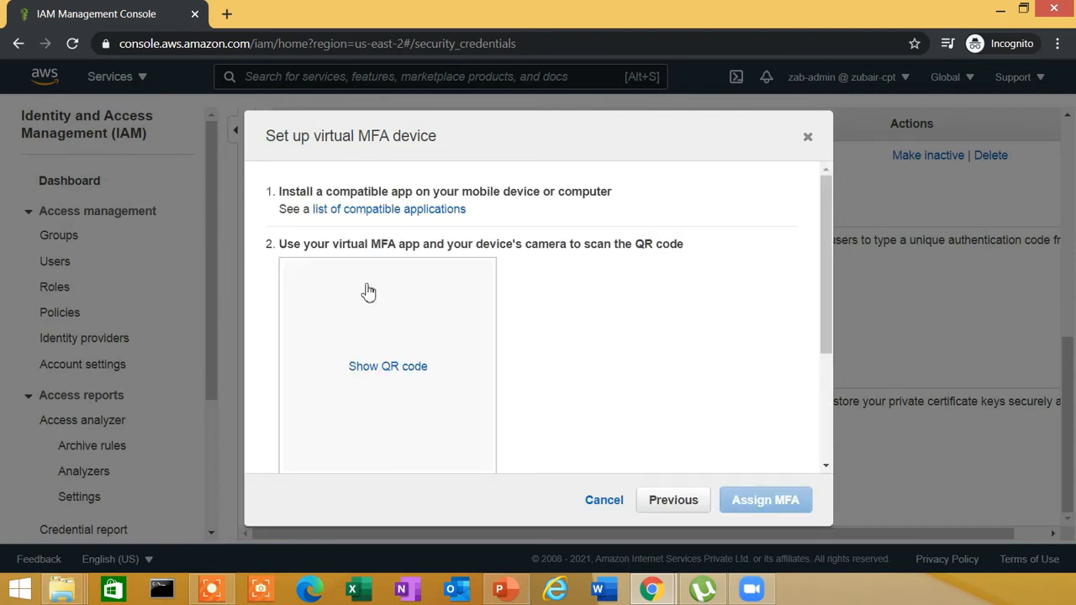
Step: Show the QR code, enter two consecutive authenticator codes, and assign the virtual MFA device
scroll(416, 353, down, 1)
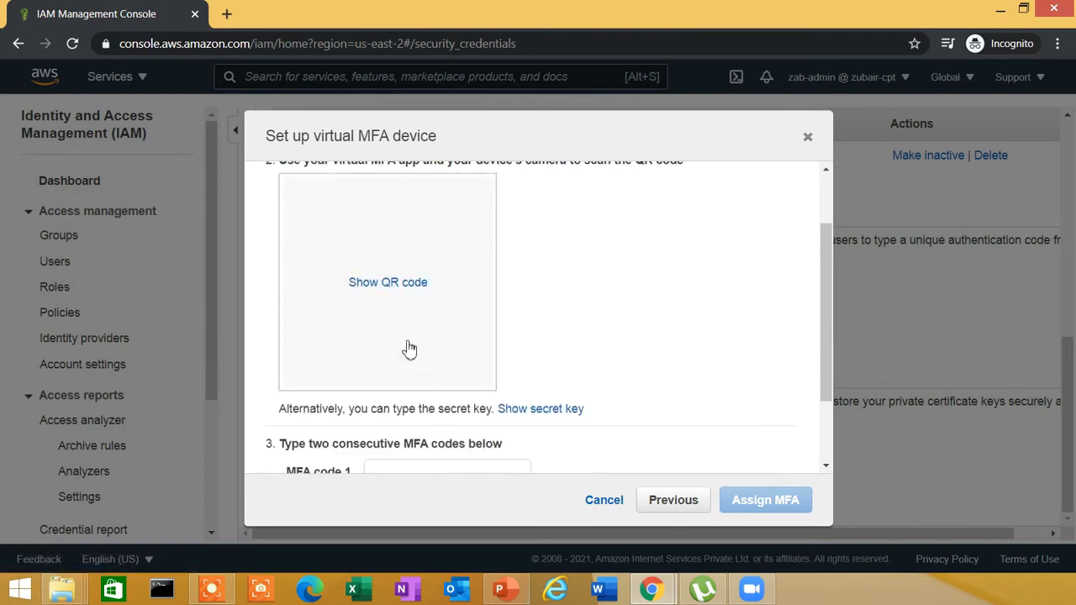
scroll(400, 313, up, 1)
scroll(399, 312, down, 1)
click(375, 287)
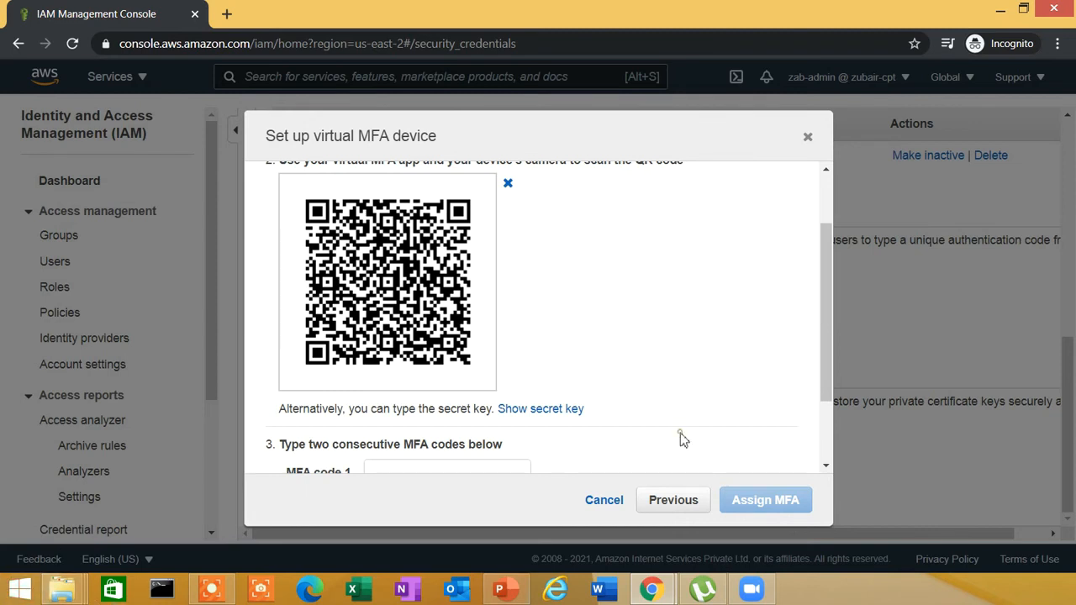
scroll(589, 445, down, 1)
click(389, 374)
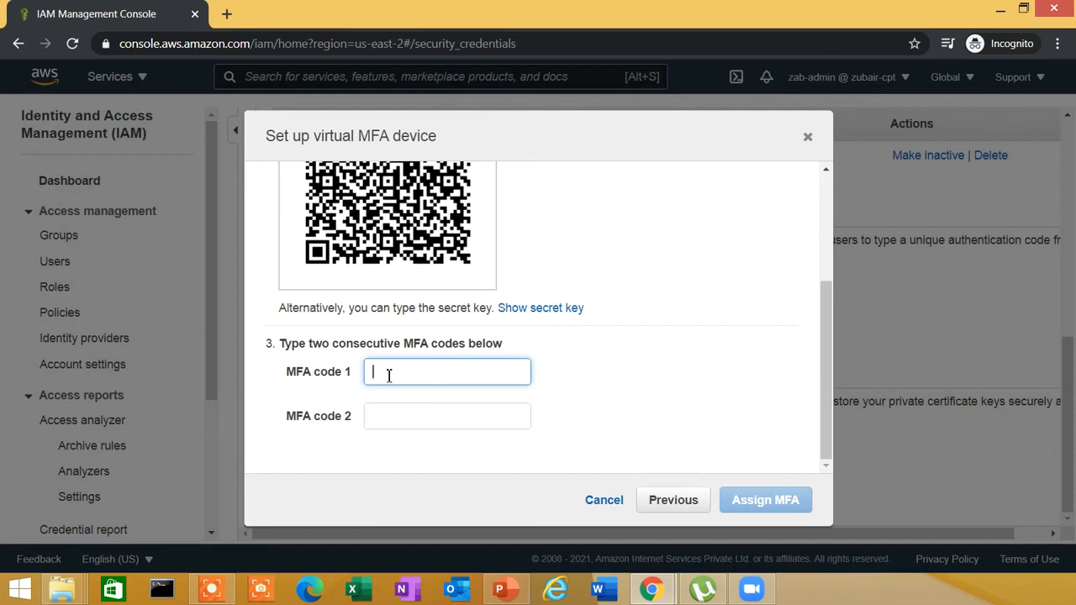
click(418, 419)
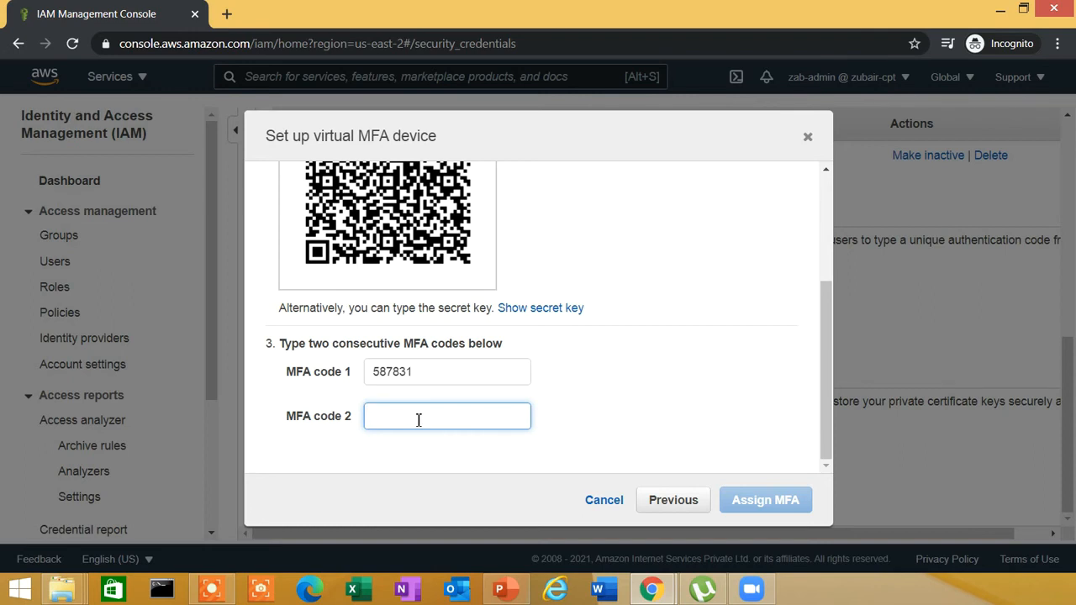
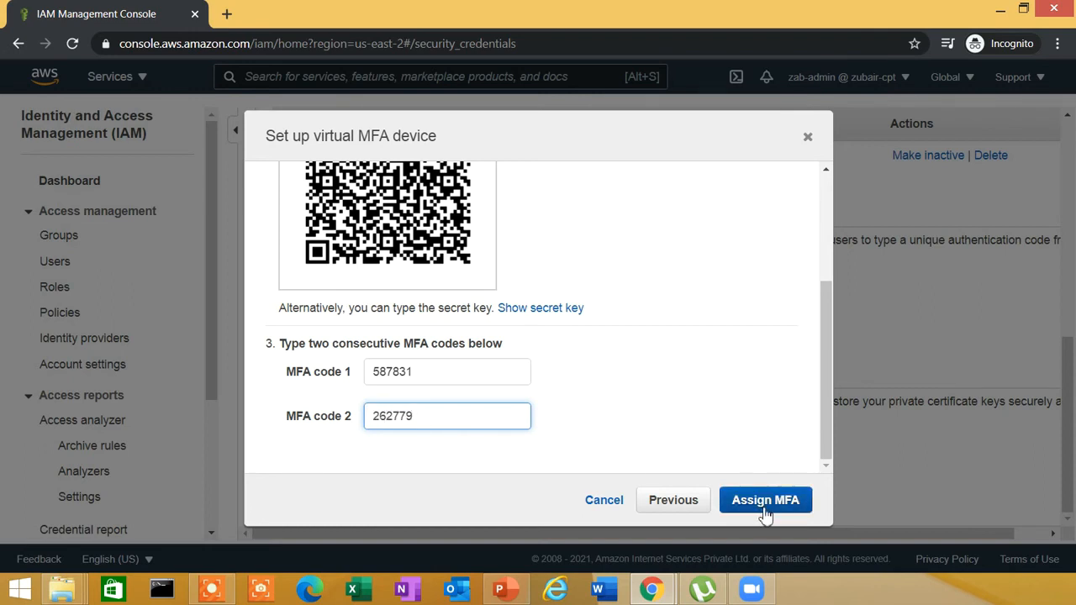
click(764, 508)
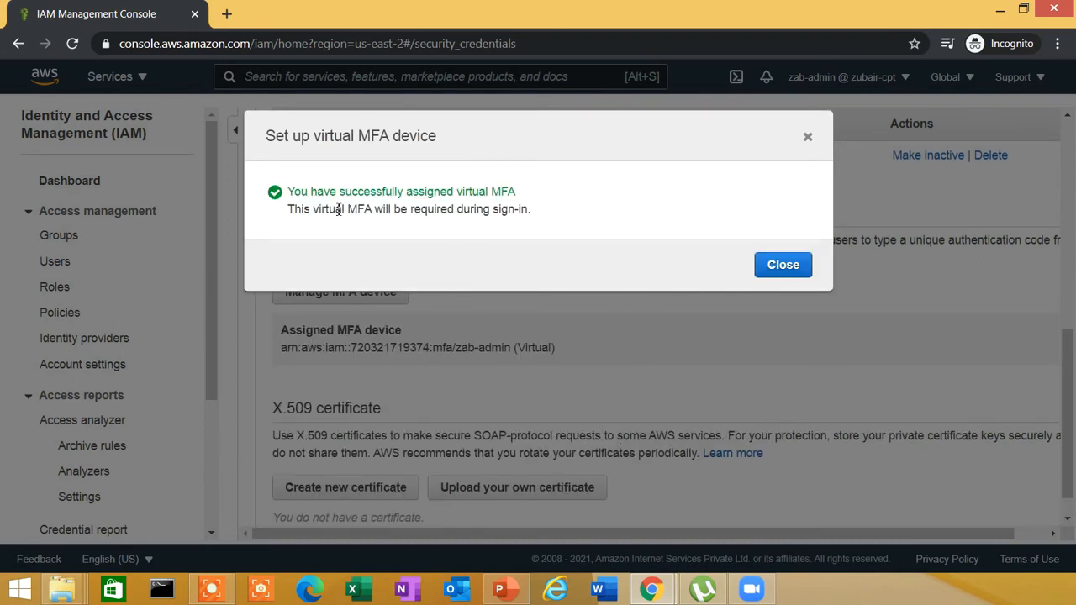
drag(300, 192, 427, 192)
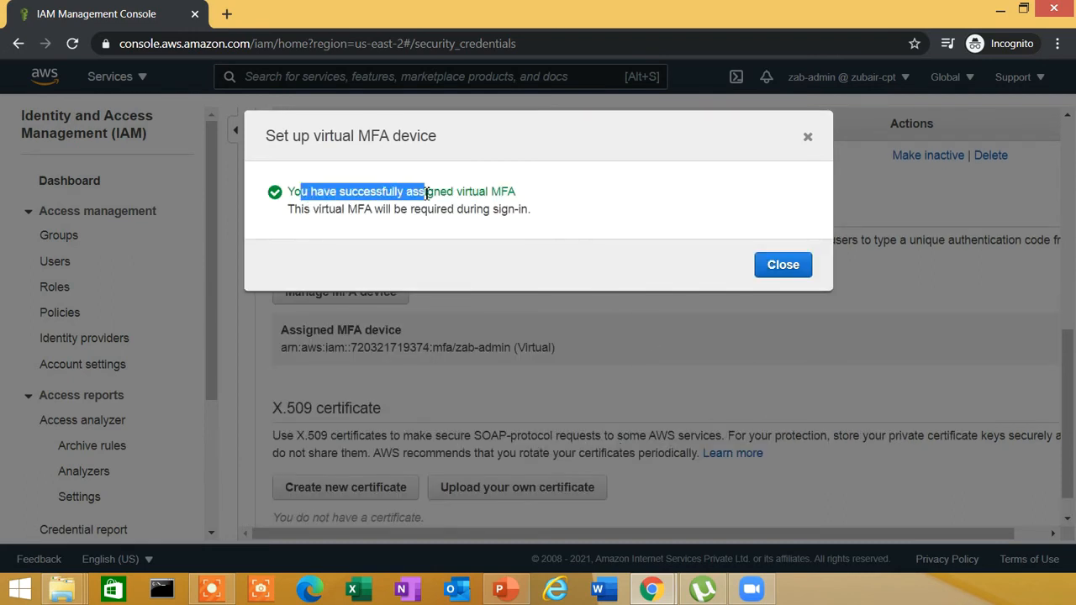
click(784, 274)
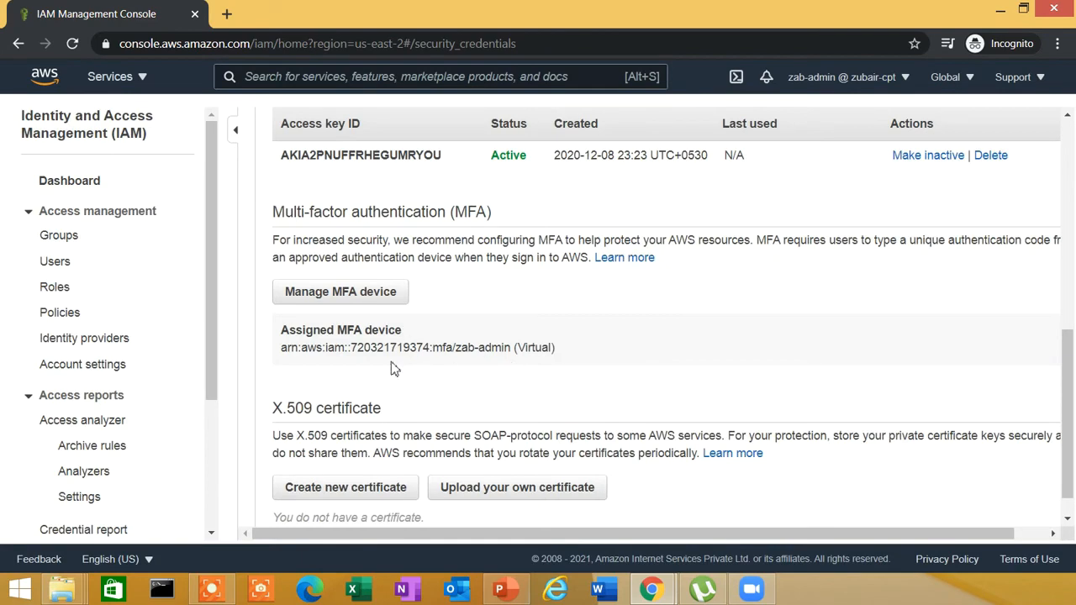
Step: Sign out of the AWS console from the account menu
scroll(476, 433, down, 1)
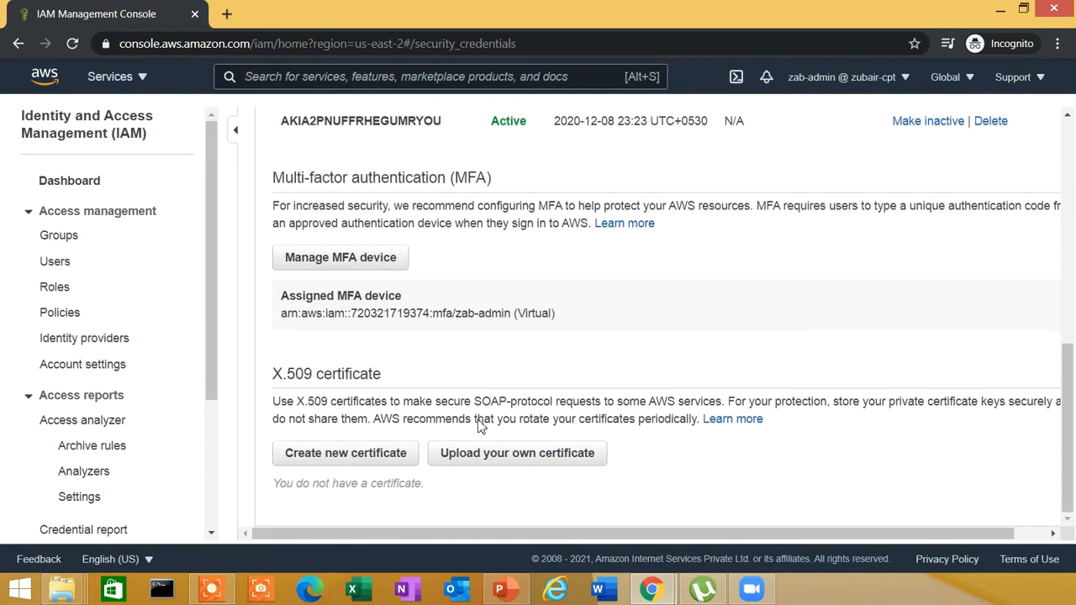
scroll(454, 437, up, 2)
scroll(391, 385, up, 5)
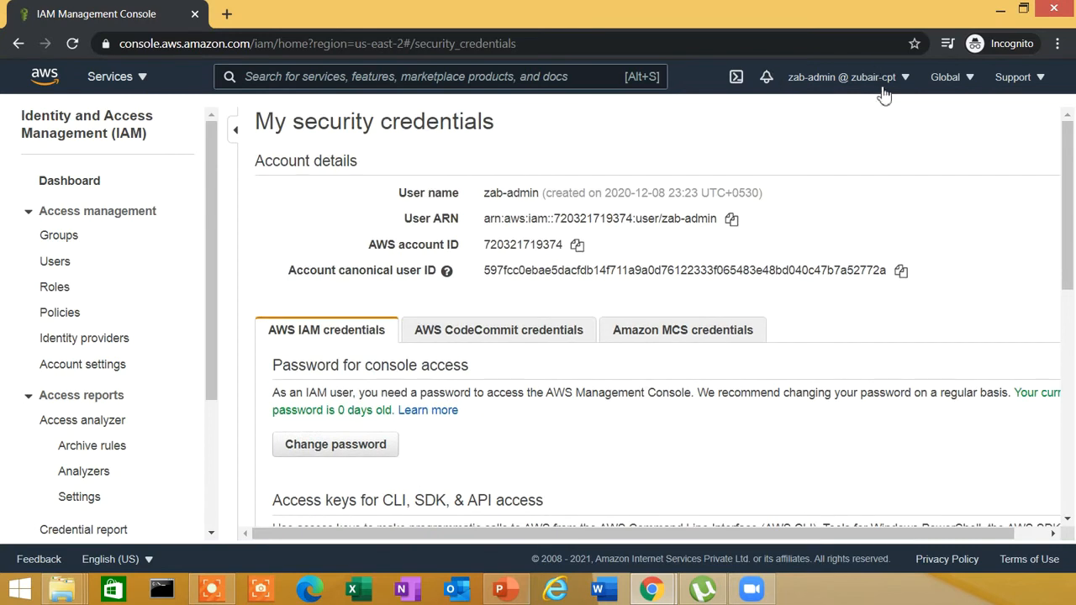
click(880, 76)
click(761, 357)
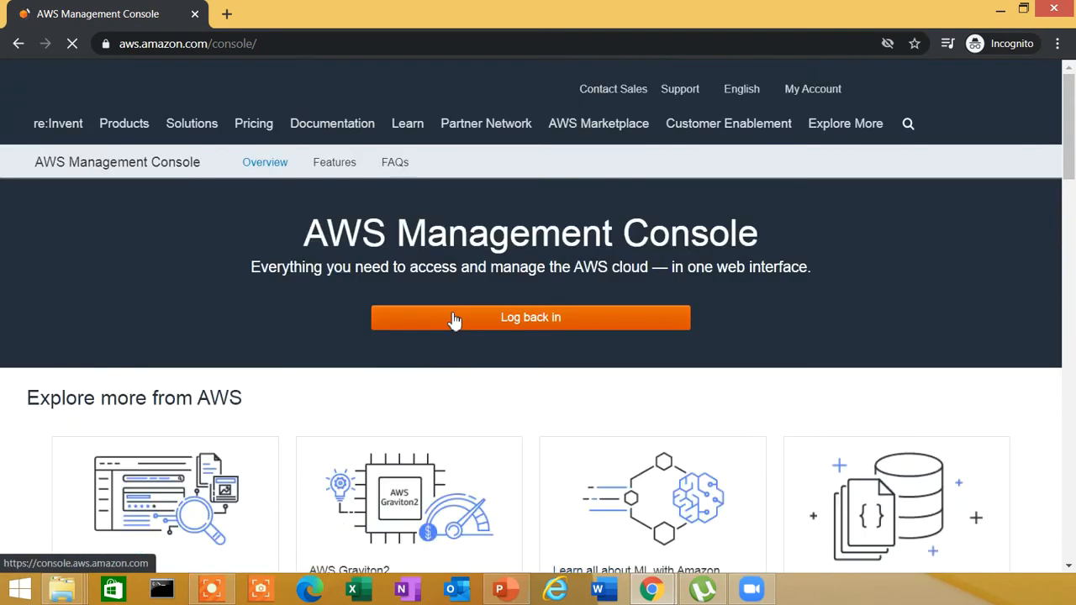
Step: Sign in again via the account sign-in URL with the saved IAM login, password and MFA code
click(375, 44)
text(https://zubair-cpt.signin.aws.amazon.com/console)
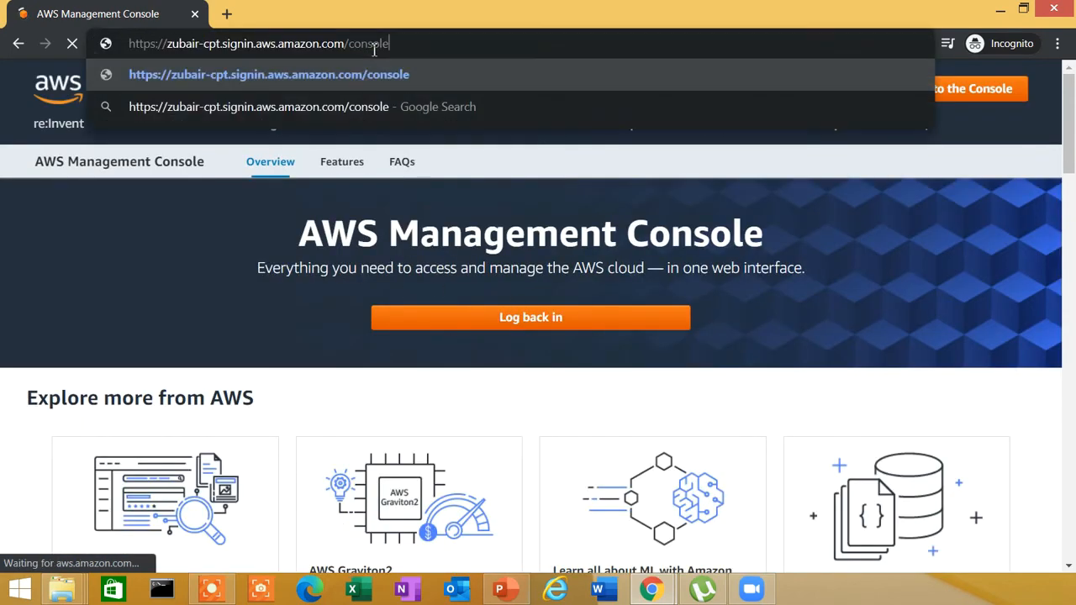
key(Return)
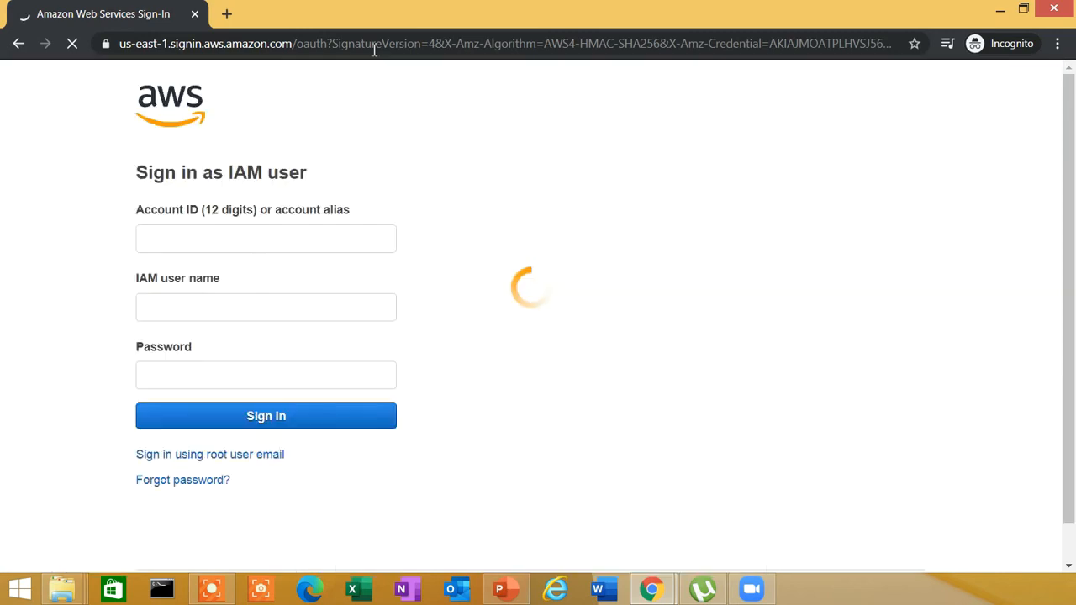
click(193, 312)
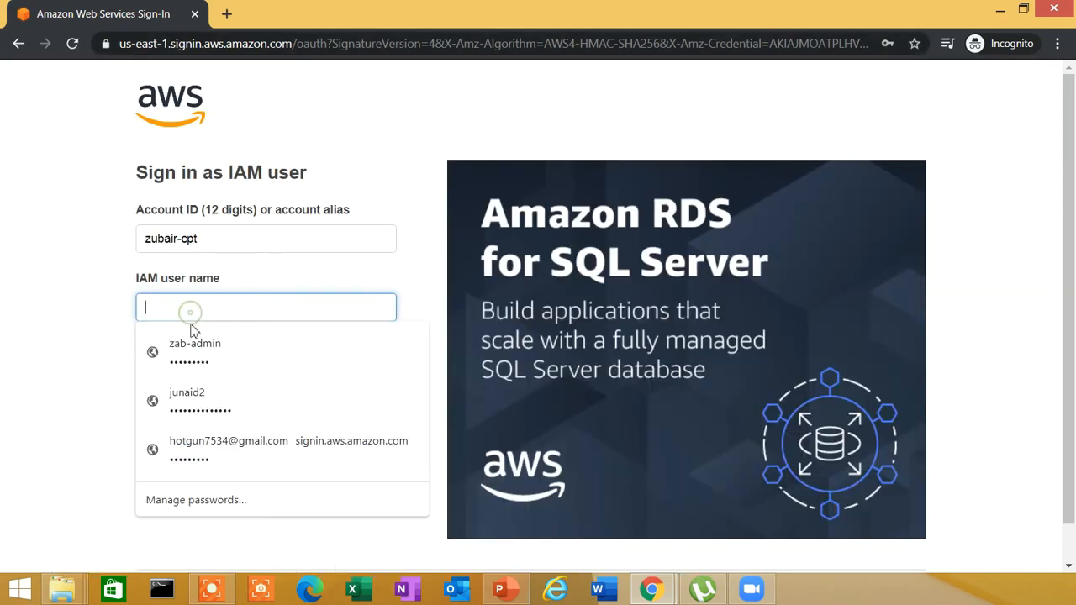
click(193, 355)
key(Tab)
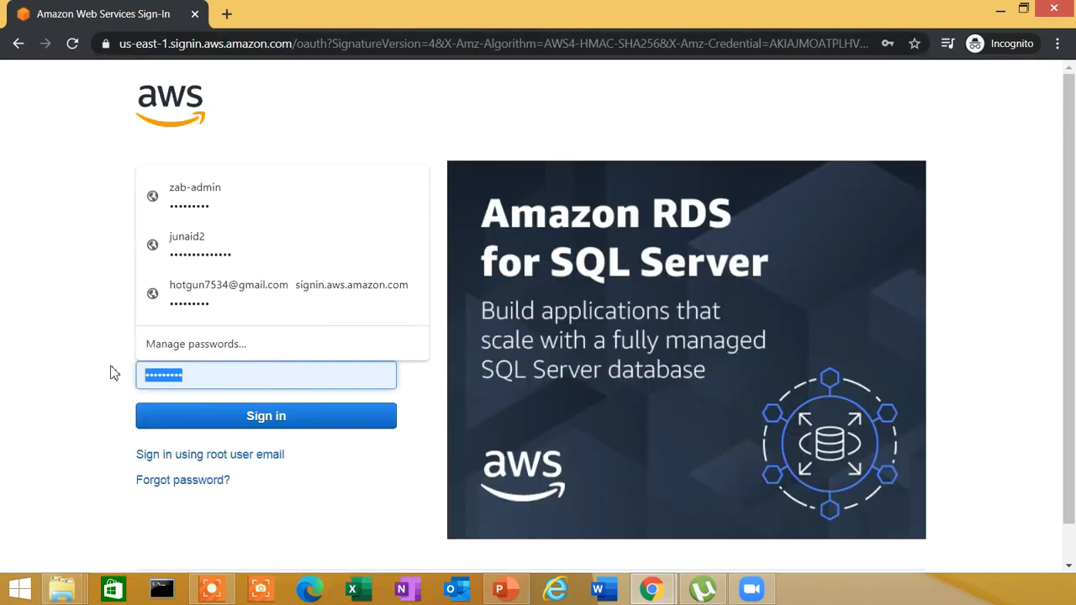
text(••)
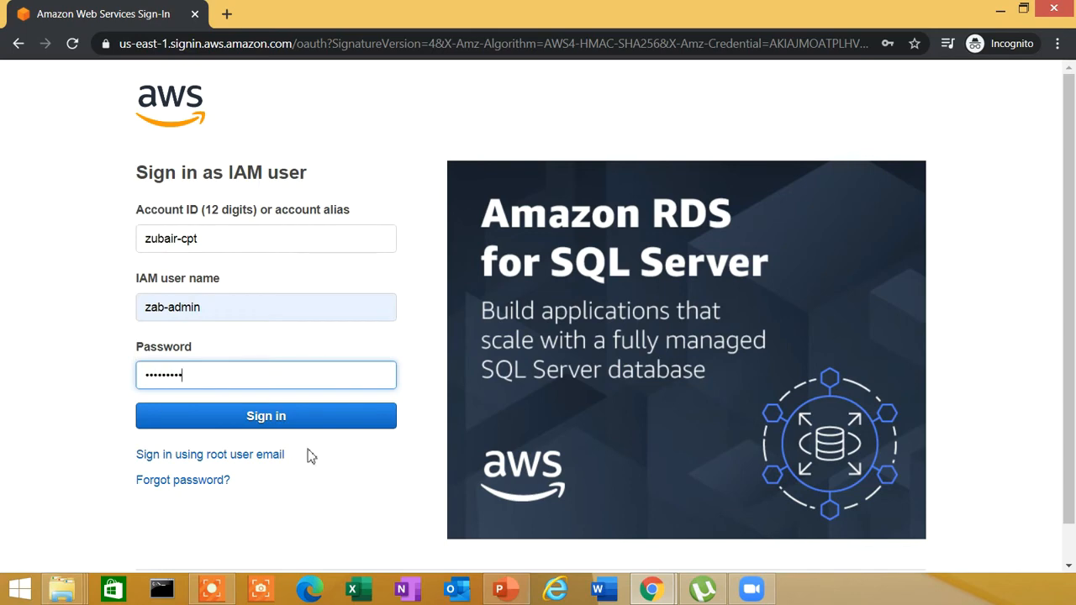
click(300, 425)
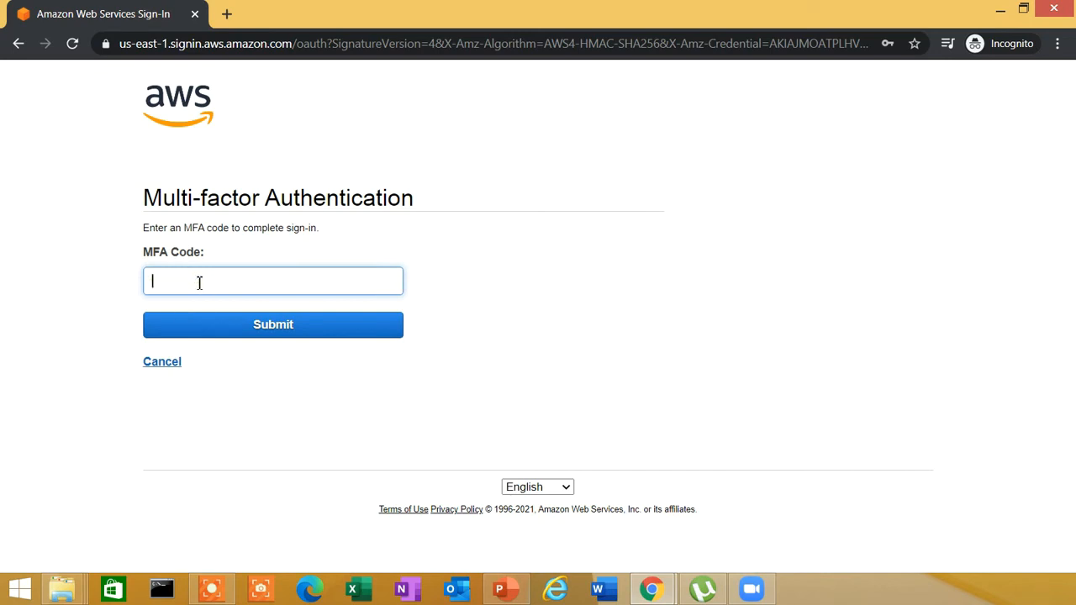
click(240, 324)
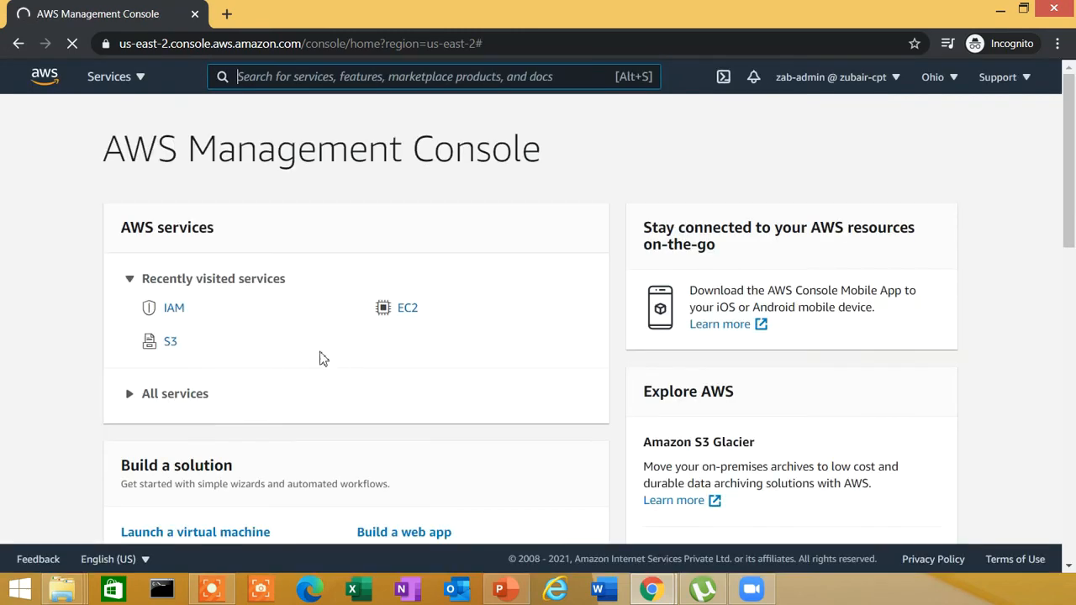
Step: Search for 'iam' and open the IAM dashboard
click(358, 192)
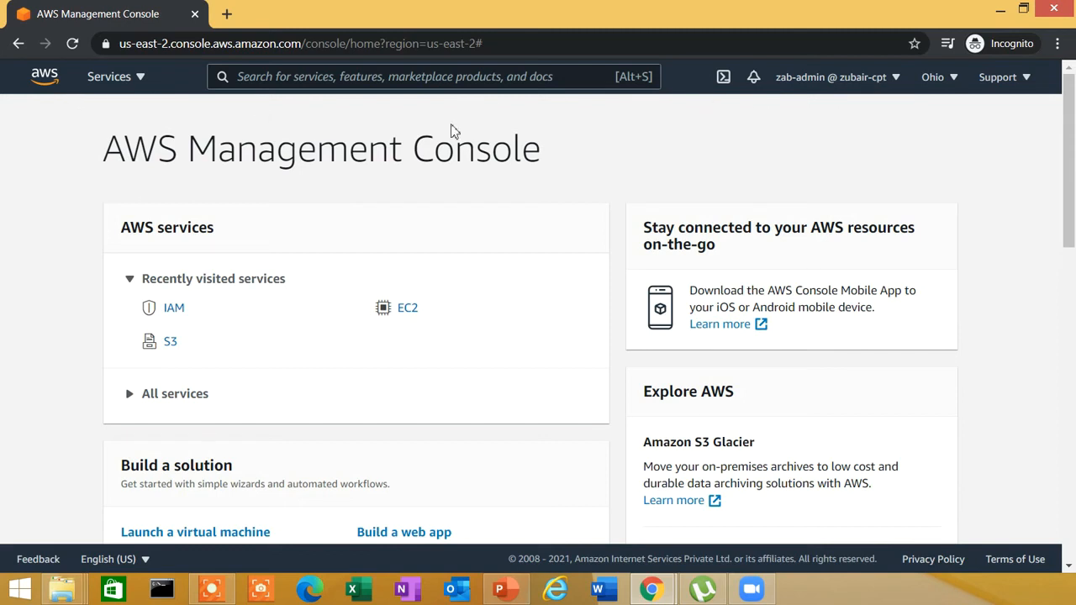
click(279, 77)
text(iam)
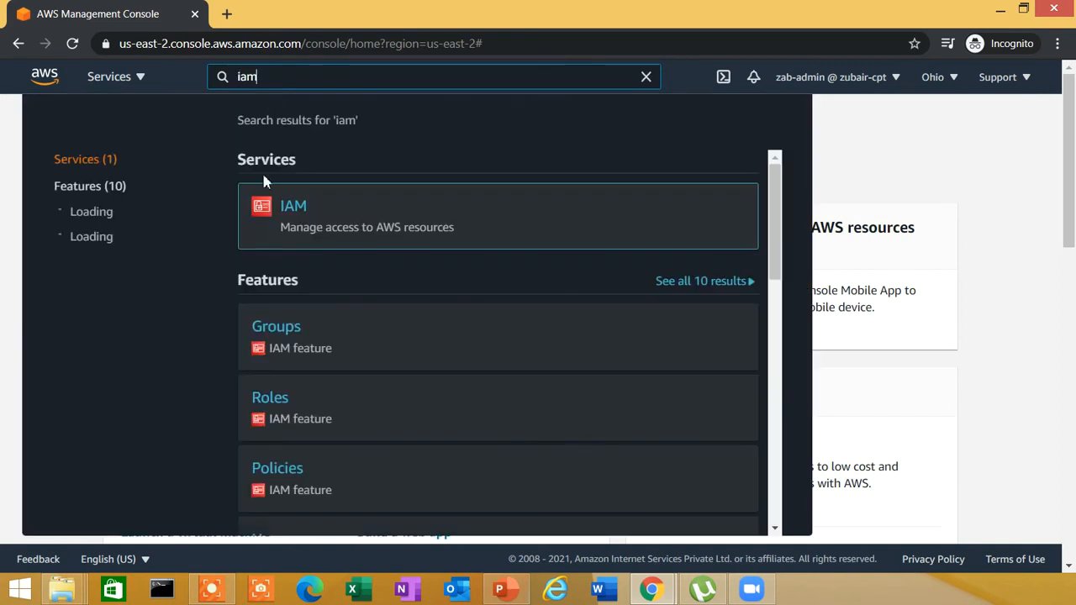
click(292, 210)
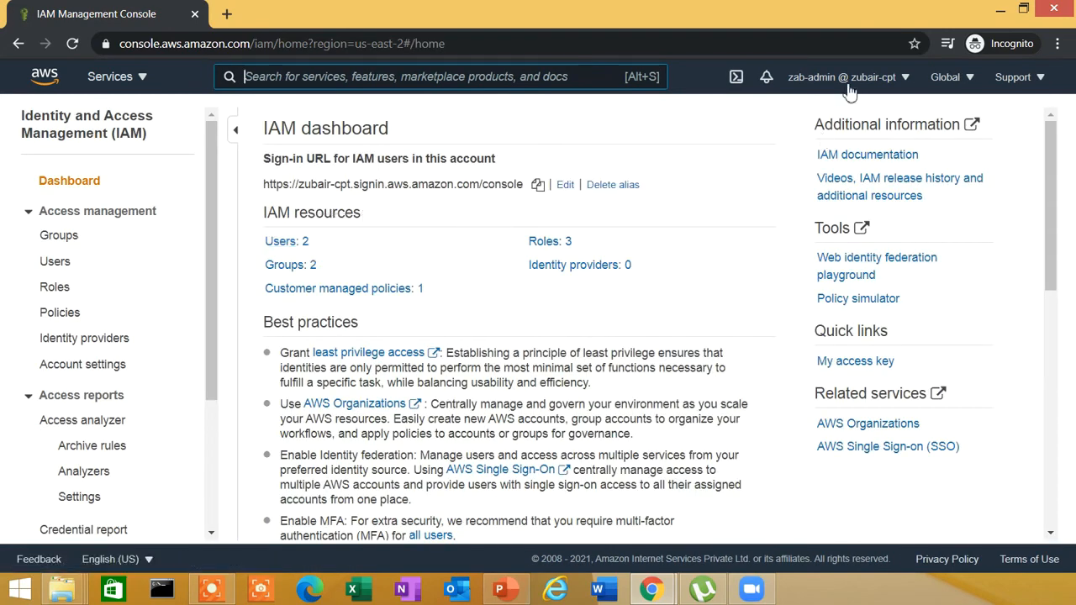
Step: Select the IAM users' sign-in URL and the account number from the account menu
triple_click(353, 185)
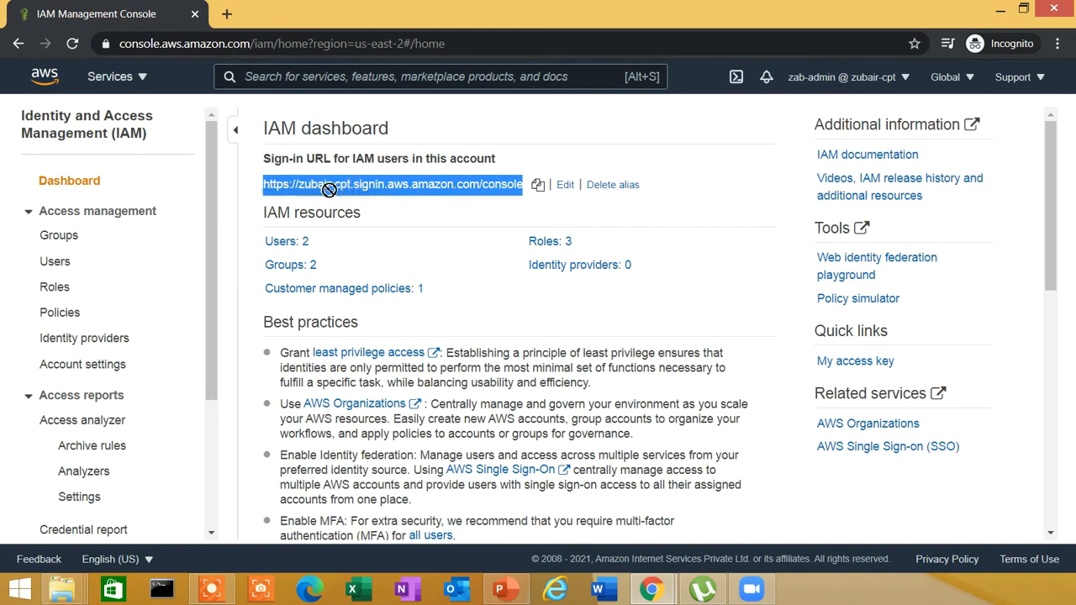
click(893, 81)
drag(808, 160, 883, 162)
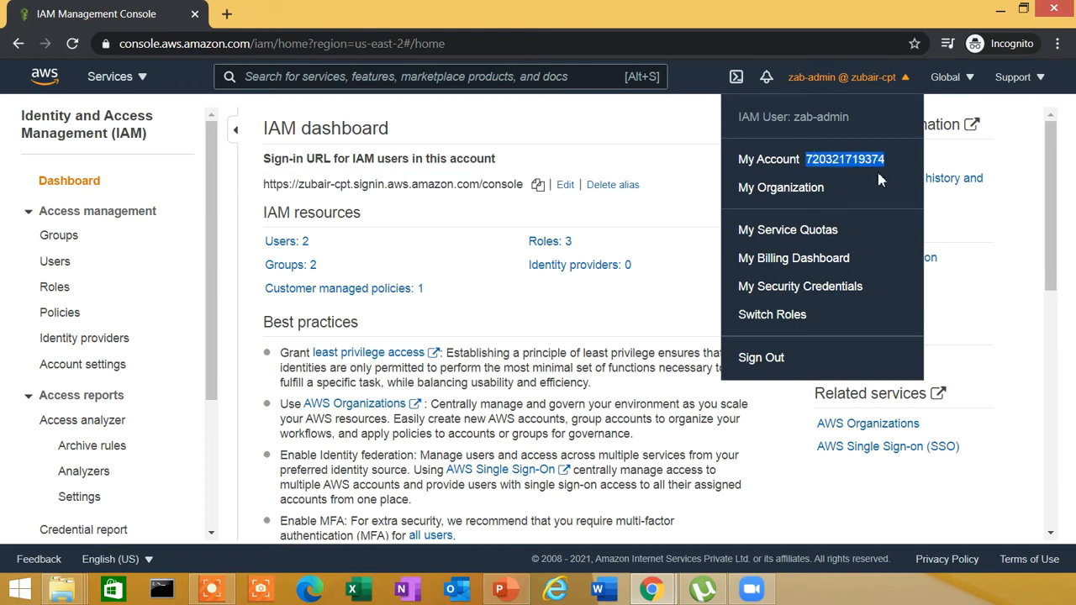
click(610, 222)
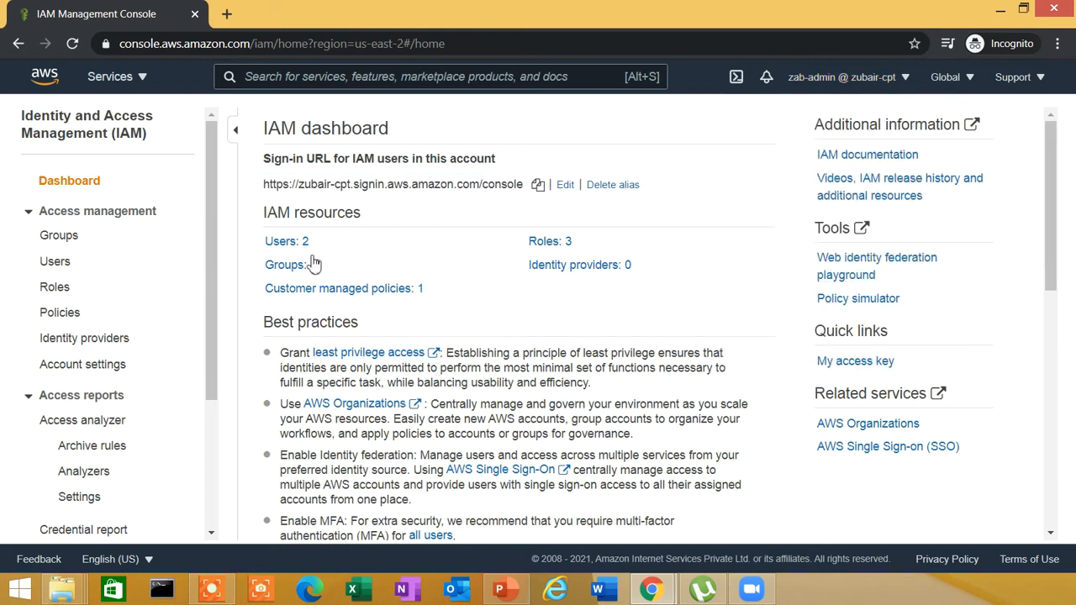
Step: Delete the user-storage IAM user from the Users list
click(288, 243)
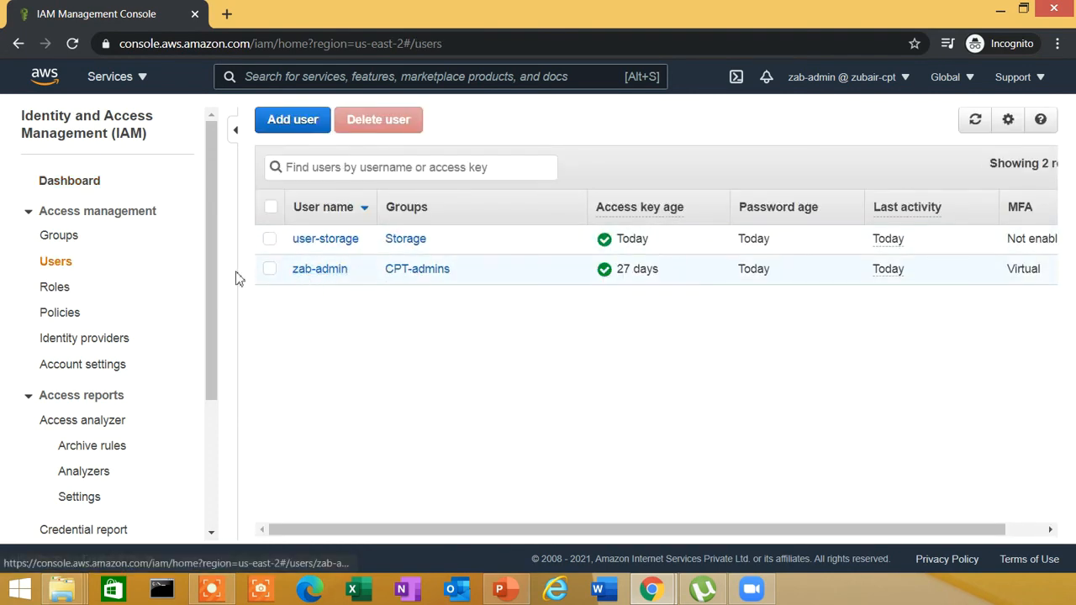
click(269, 242)
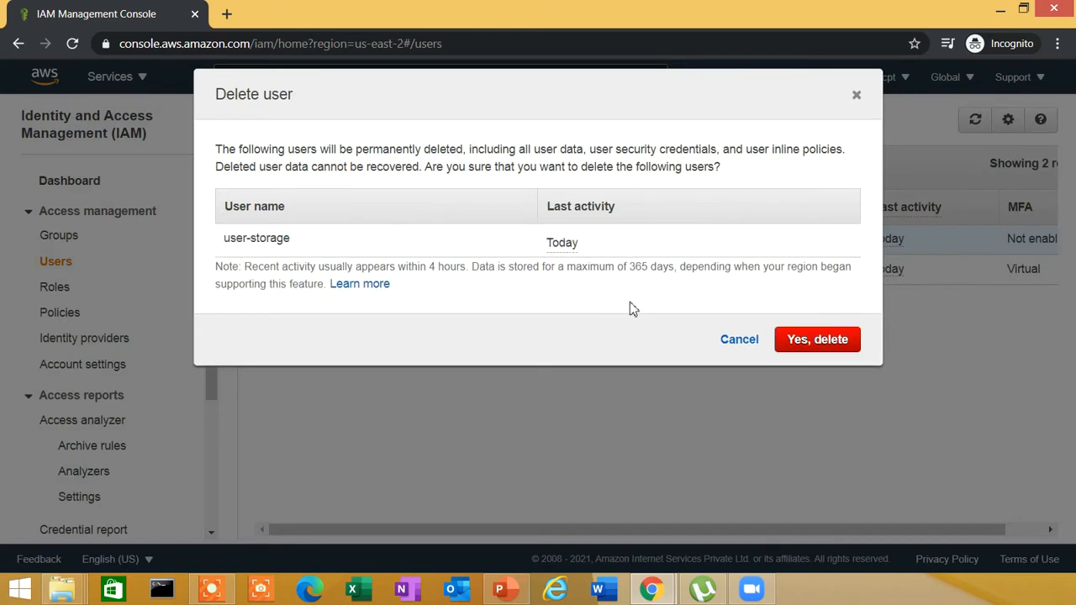
click(803, 340)
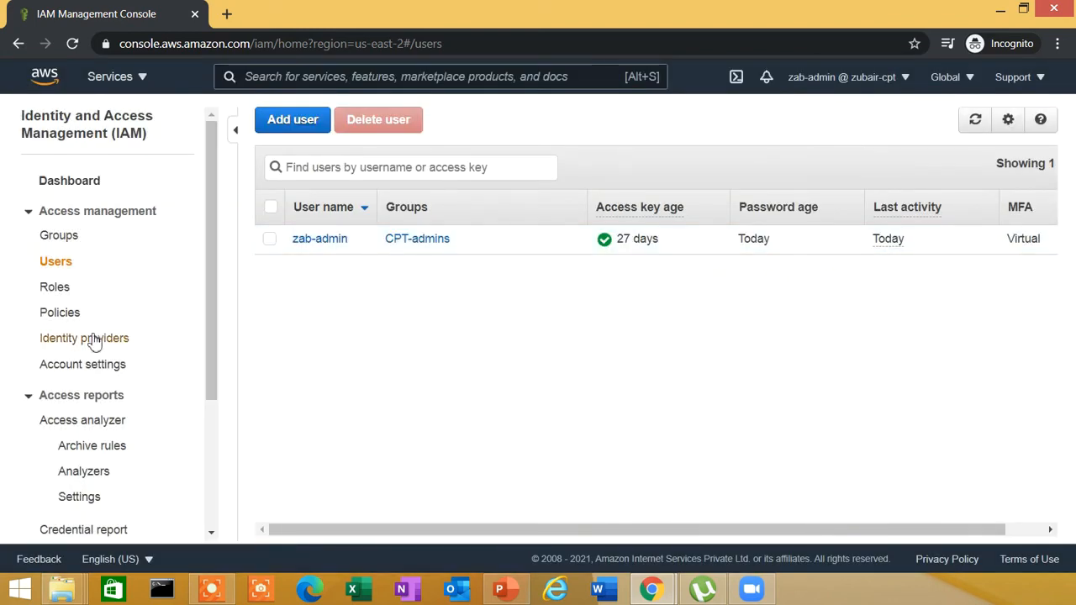
Step: In S3, select the test-my-bucket123 bucket and begin confirming its deletion by name
click(122, 78)
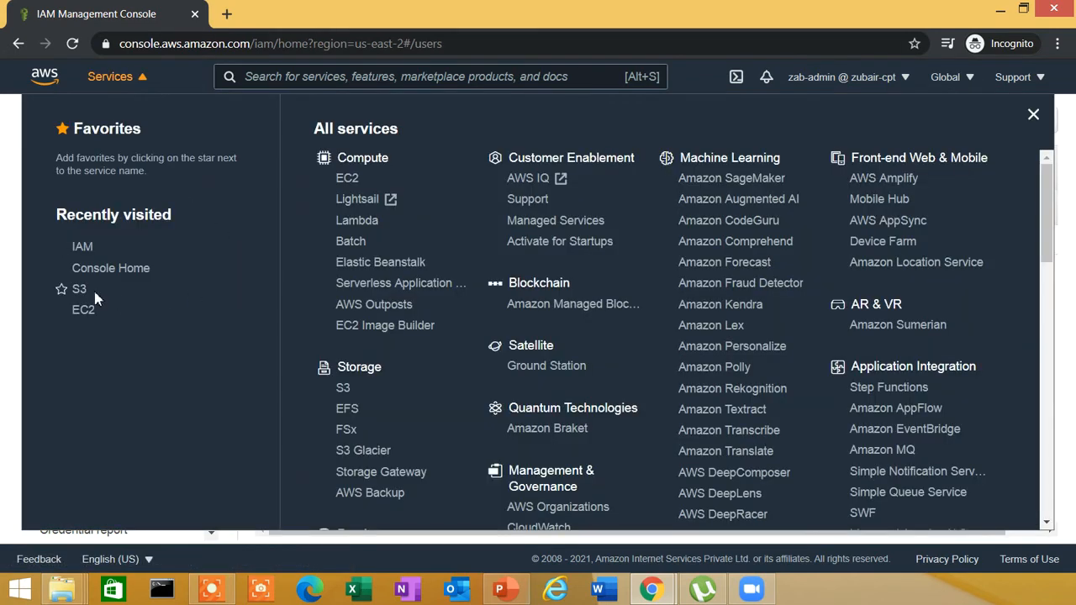
click(76, 290)
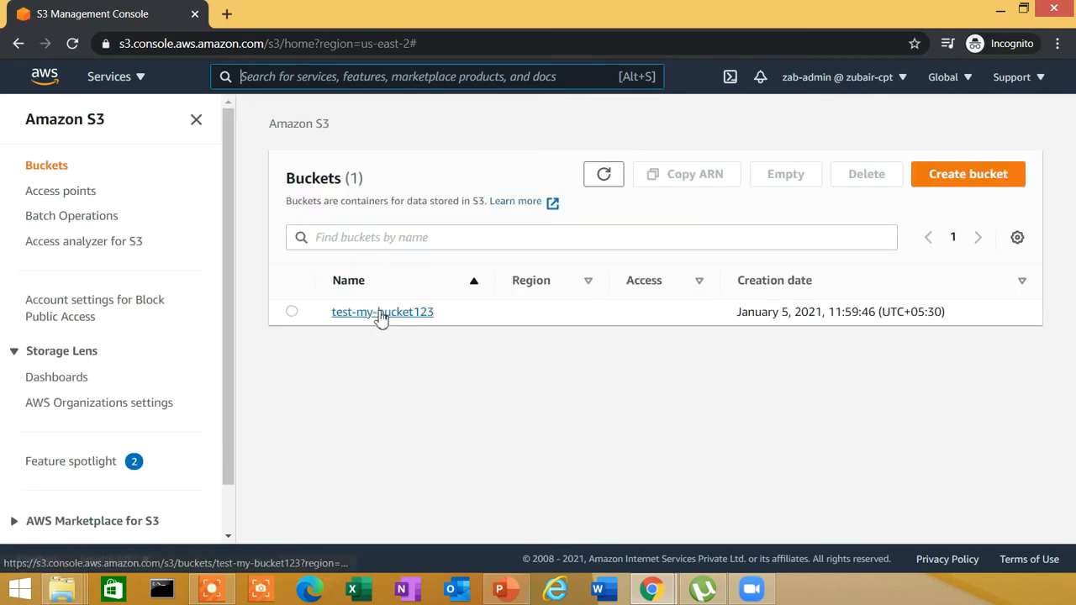
click(292, 312)
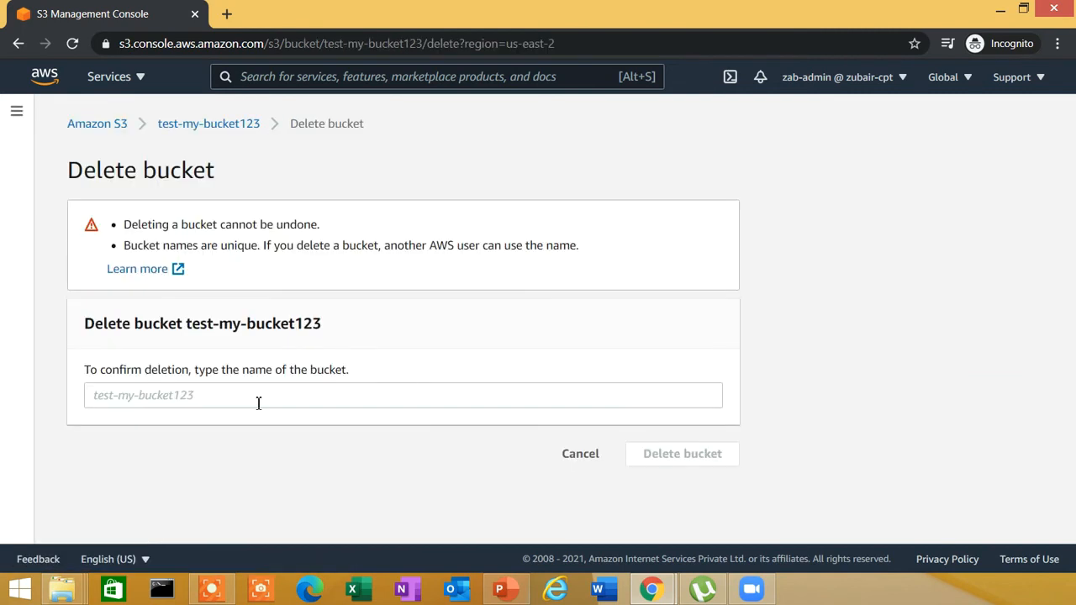
click(222, 401)
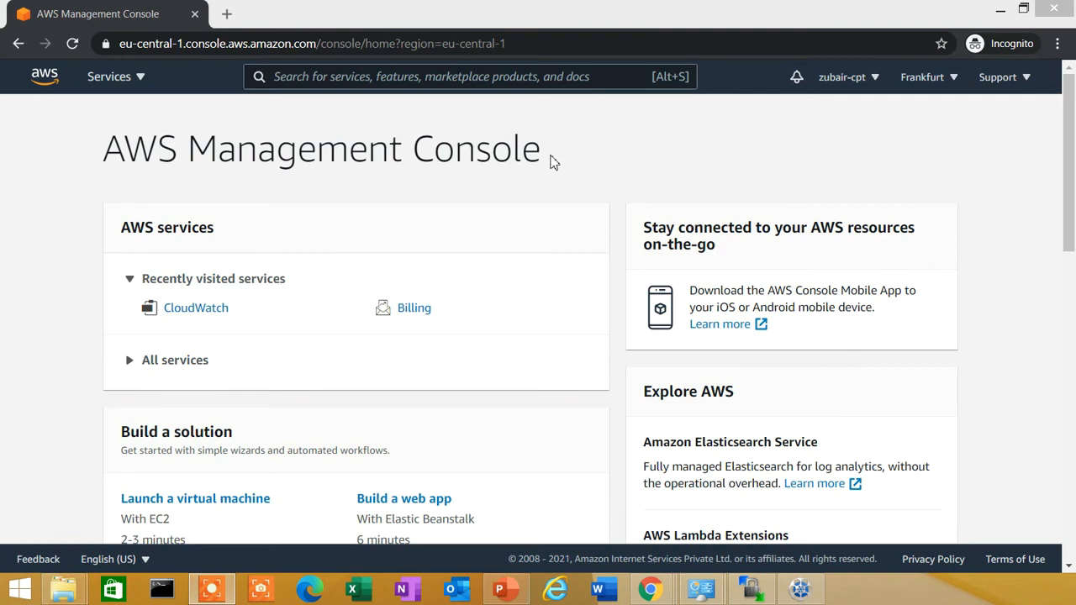
Step: Go to My Billing Dashboard from the account menu and zoom the page in
click(843, 78)
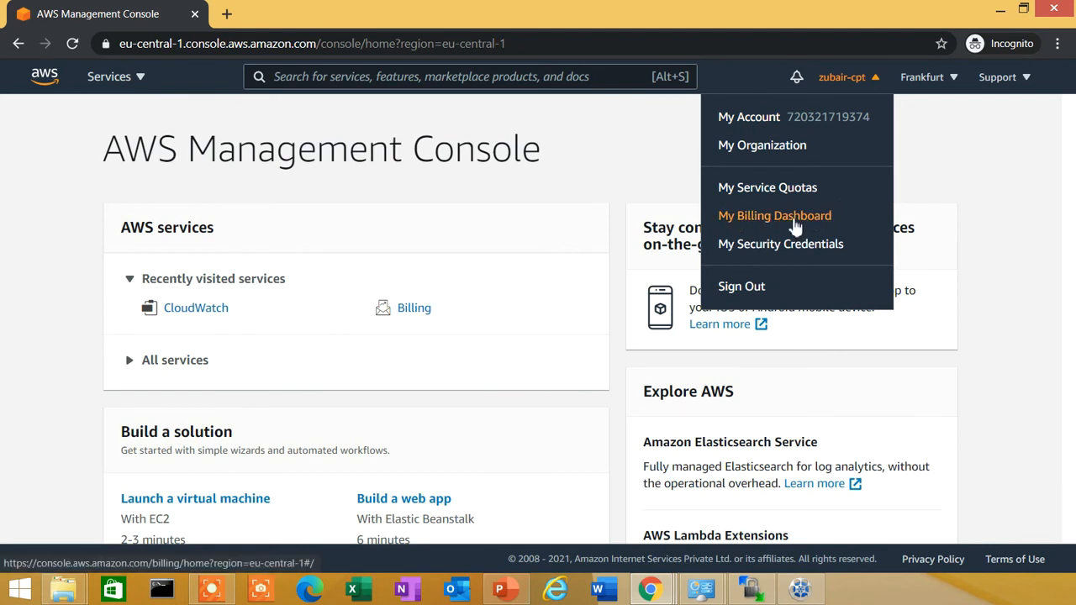
click(657, 198)
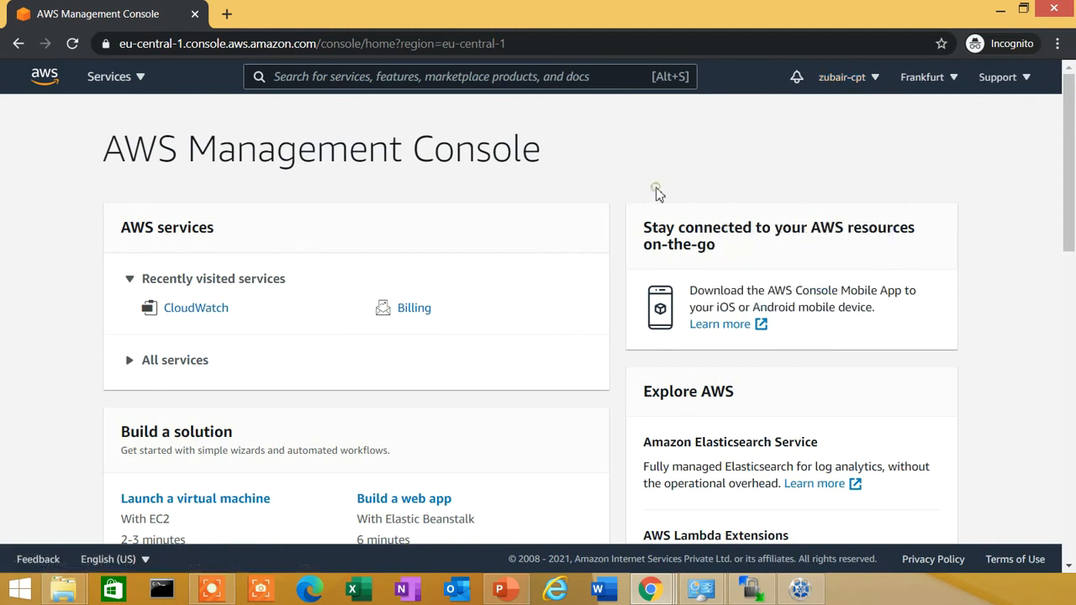
click(837, 84)
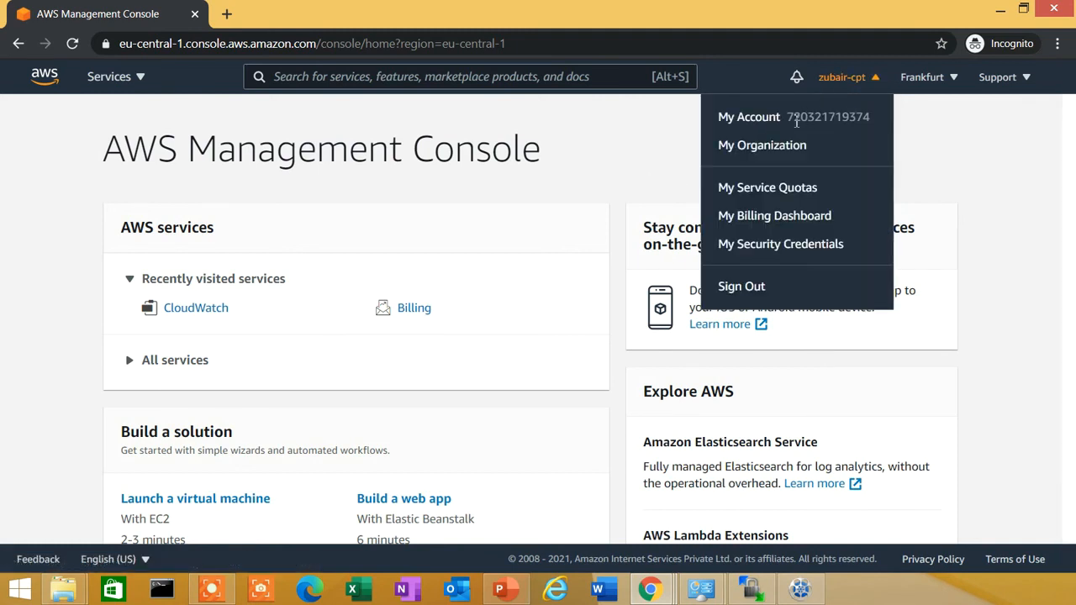
click(755, 222)
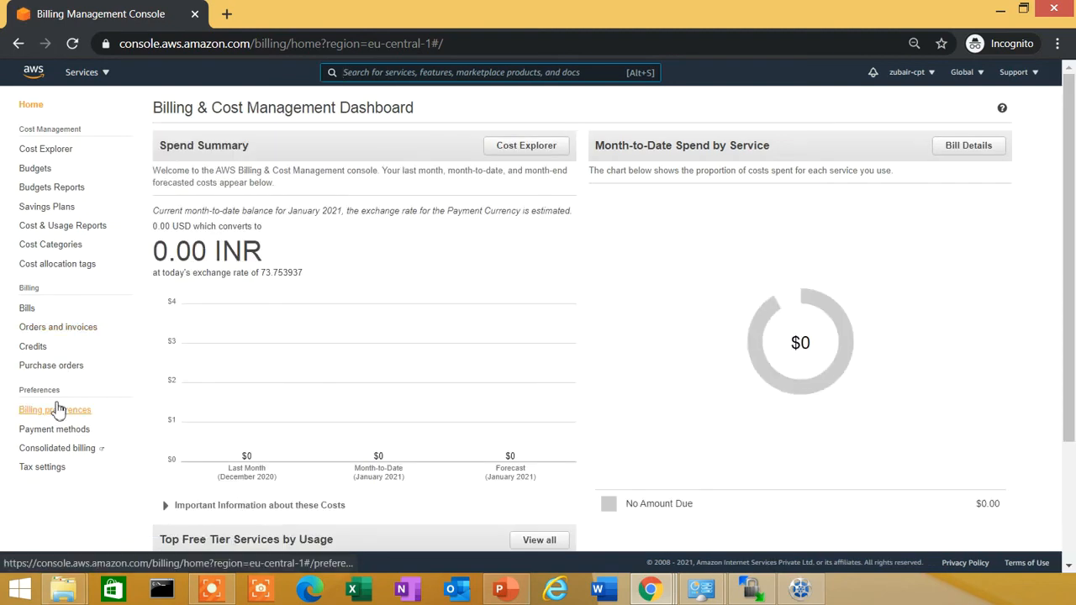
key(ctrl+plus)
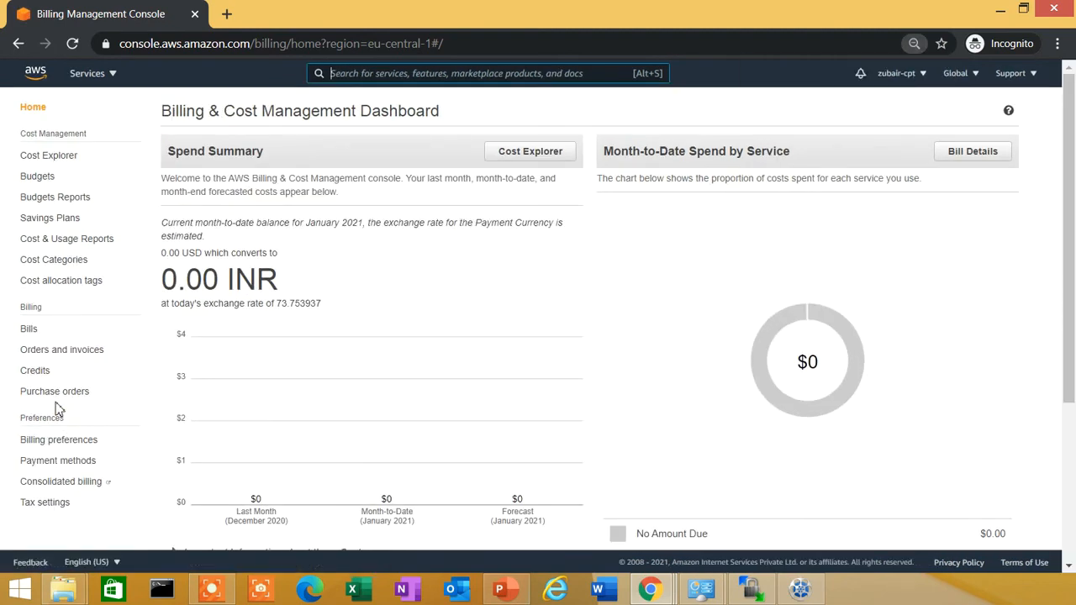
Step: In Billing preferences, enable Free Tier usage alerts to the alert e-mail address and save
click(52, 452)
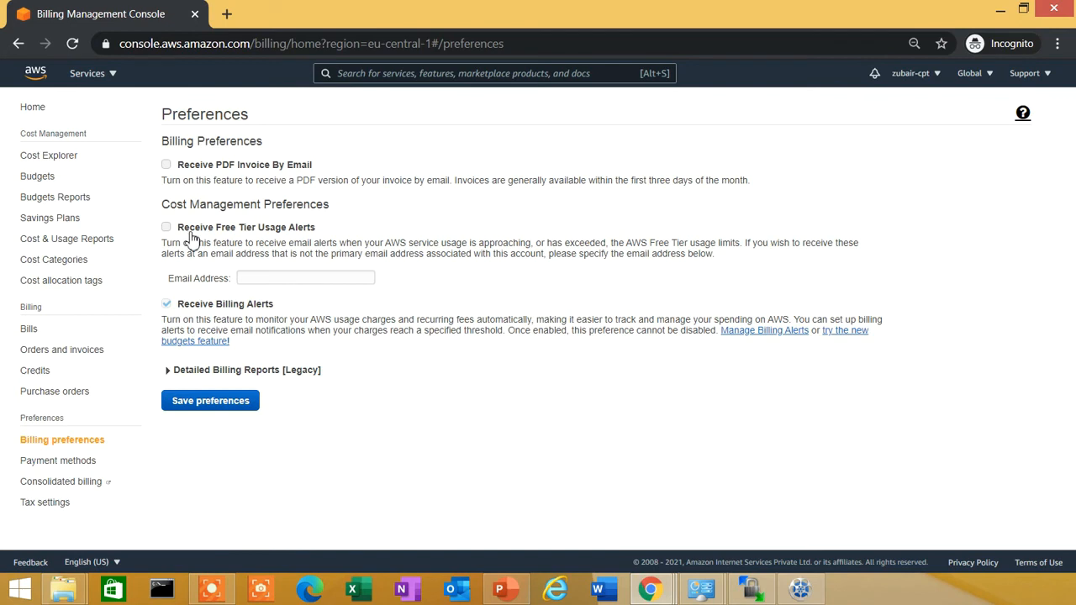
click(190, 235)
click(282, 278)
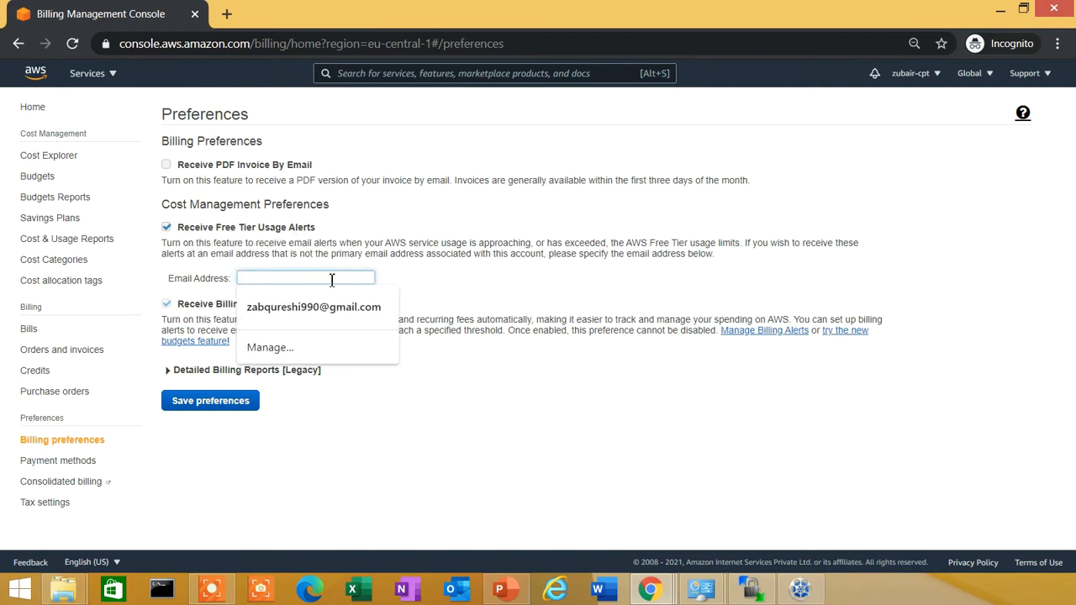
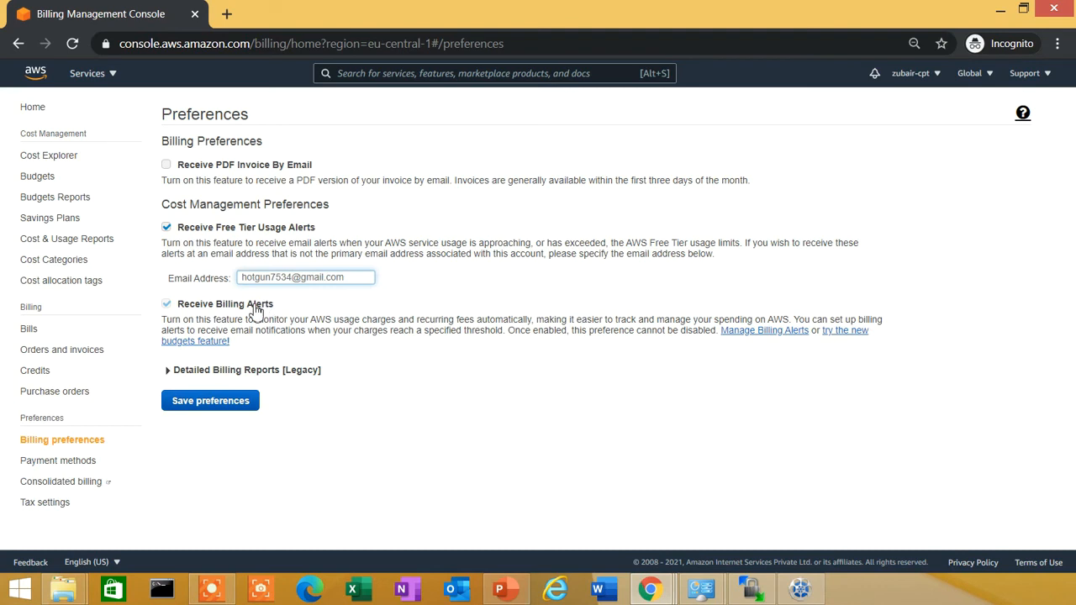
click(239, 407)
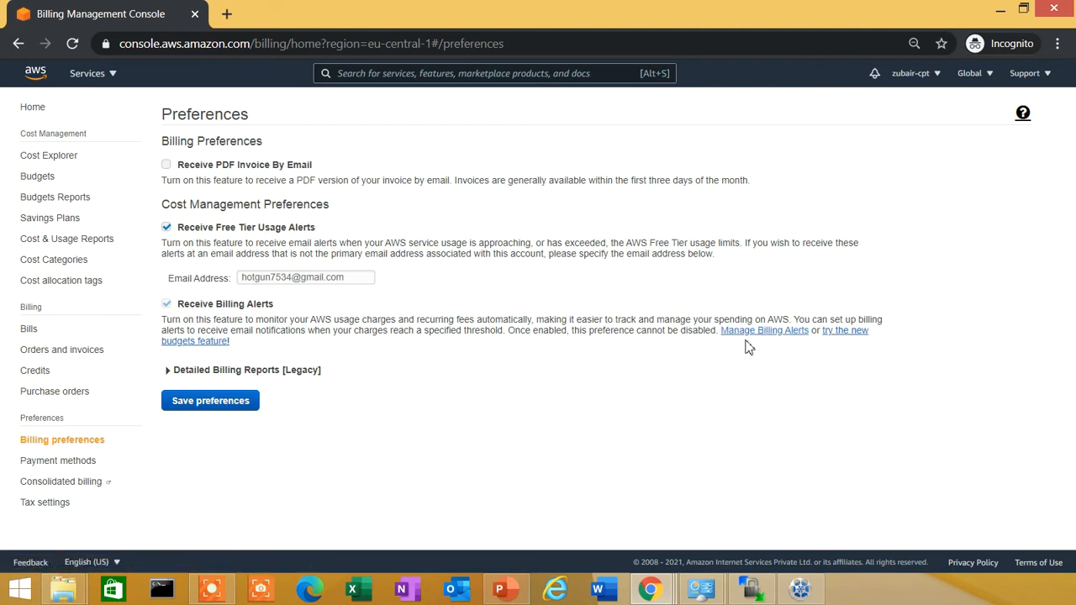
Step: Open CloudWatch in a new tab via search and show the Alarms > Billing list
click(383, 74)
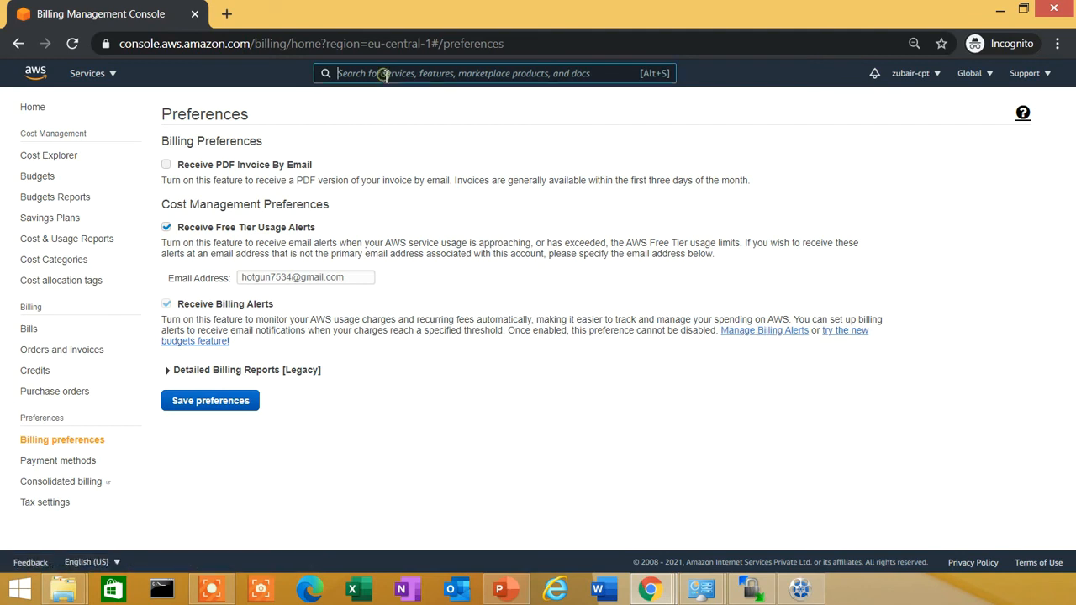
text(cloudw)
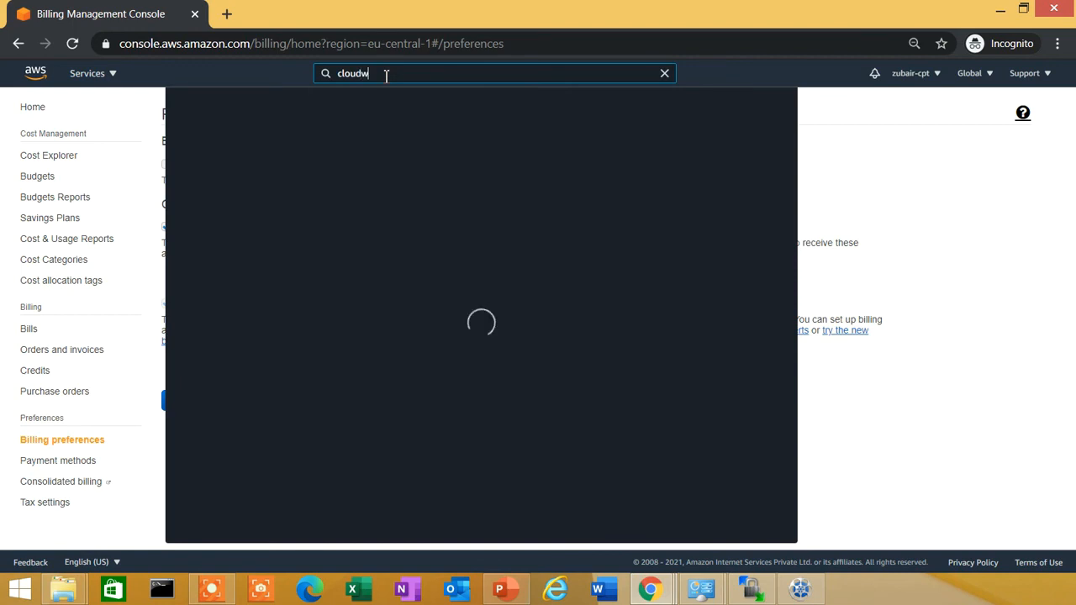
text(atch)
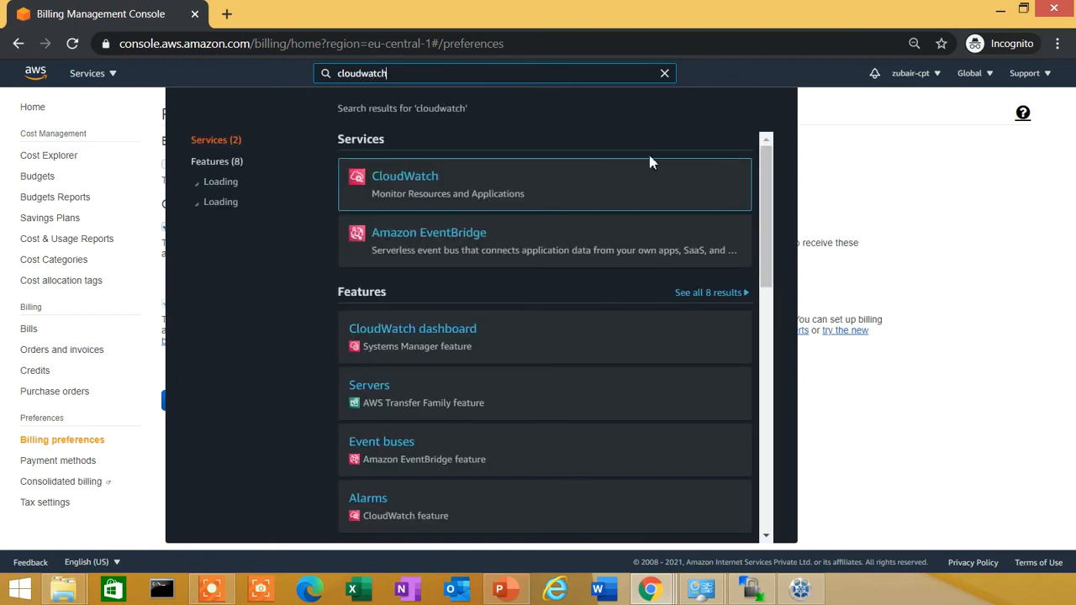
click(855, 233)
ctrl+click(779, 332)
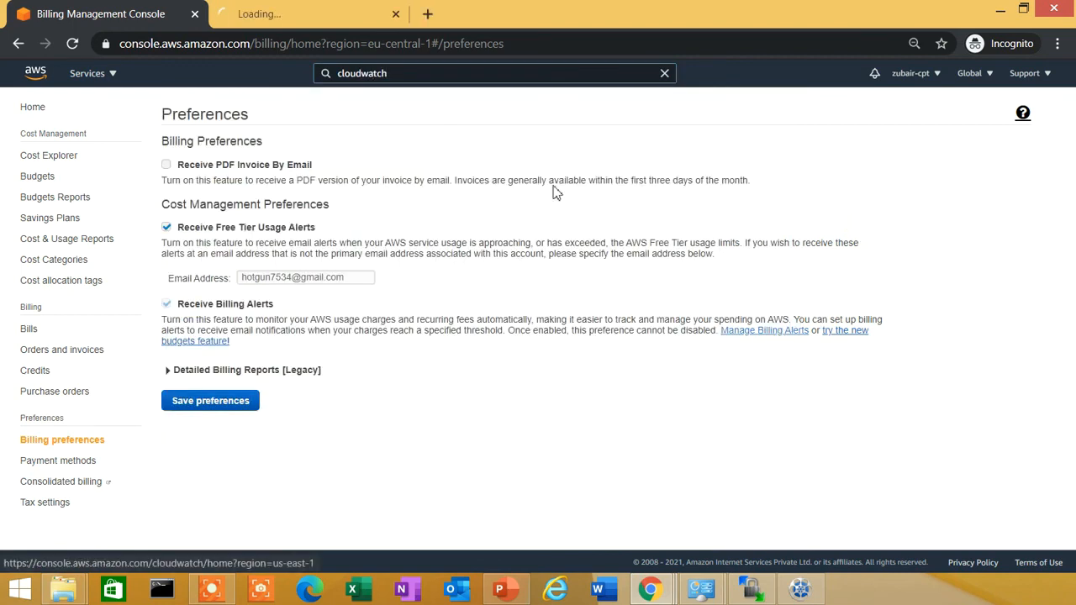
click(313, 15)
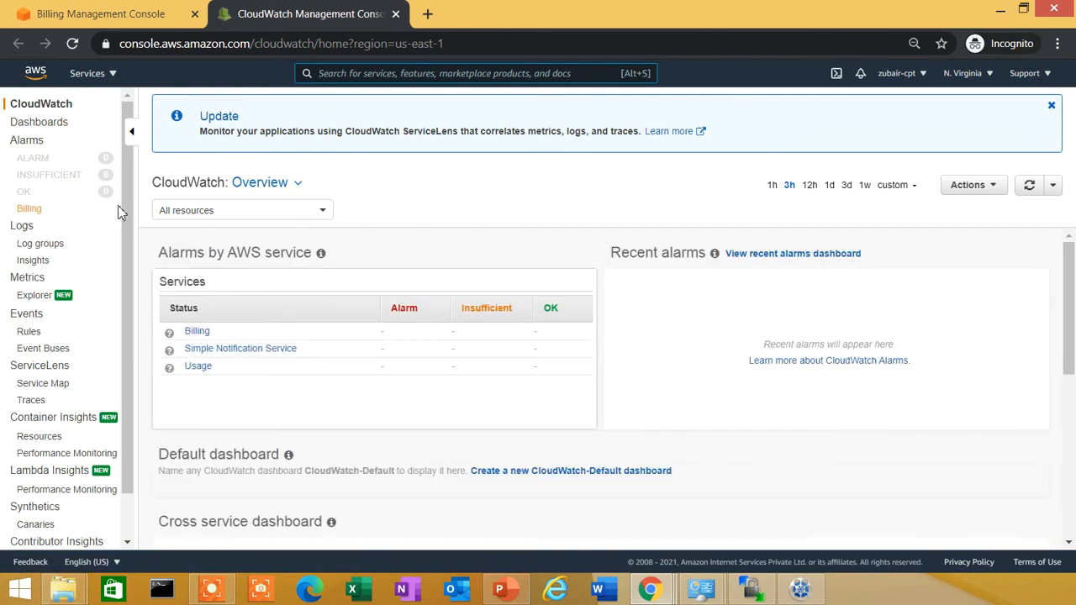
click(34, 210)
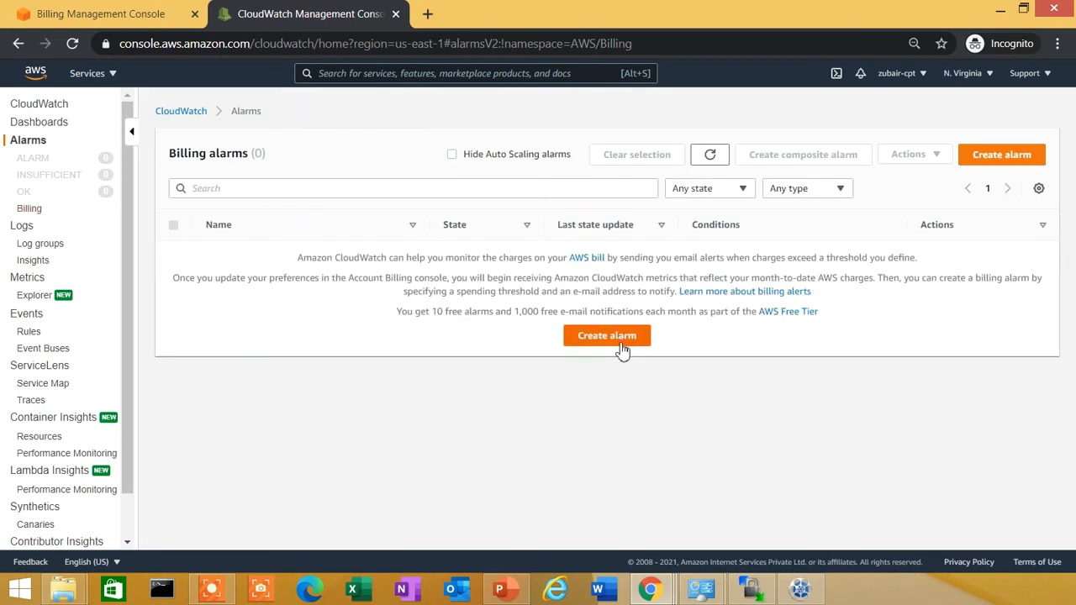
Step: Create an alarm on the Billing > Total Estimated Charge EstimatedCharges metric in USD
click(623, 347)
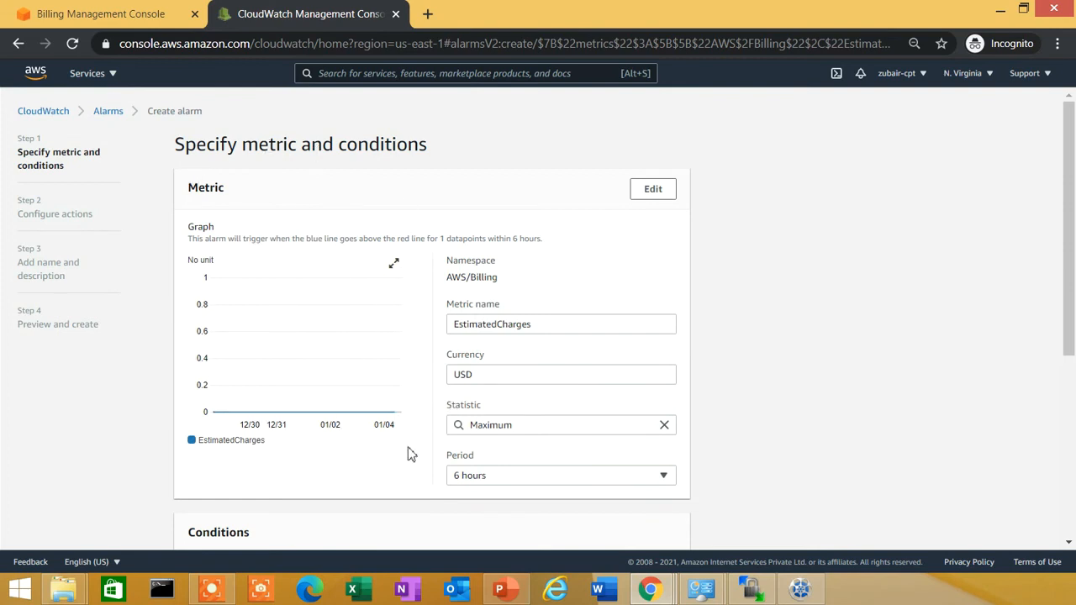
click(654, 196)
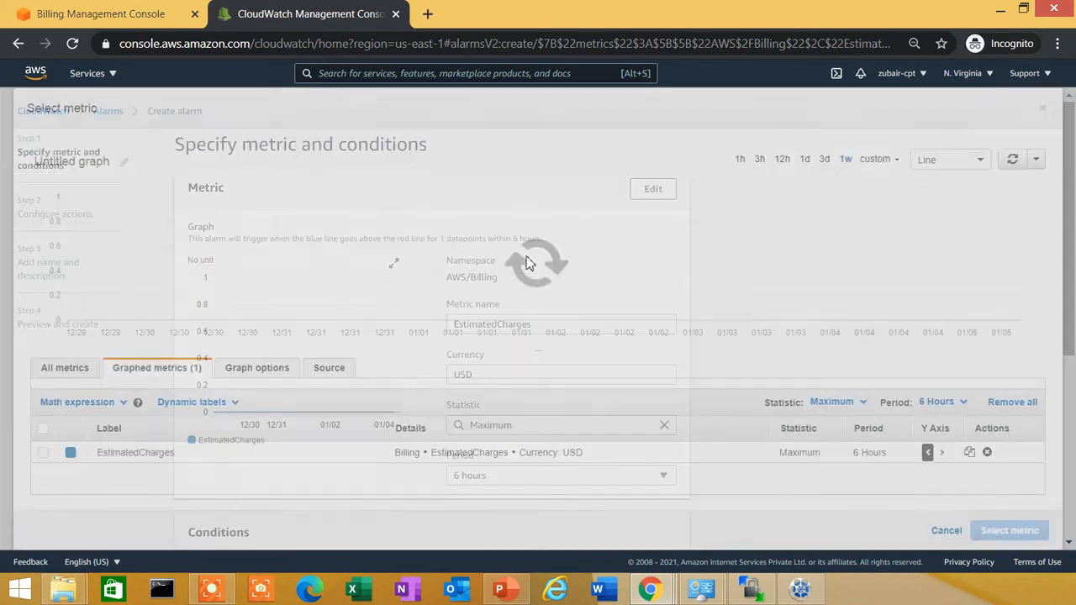
click(78, 372)
click(75, 467)
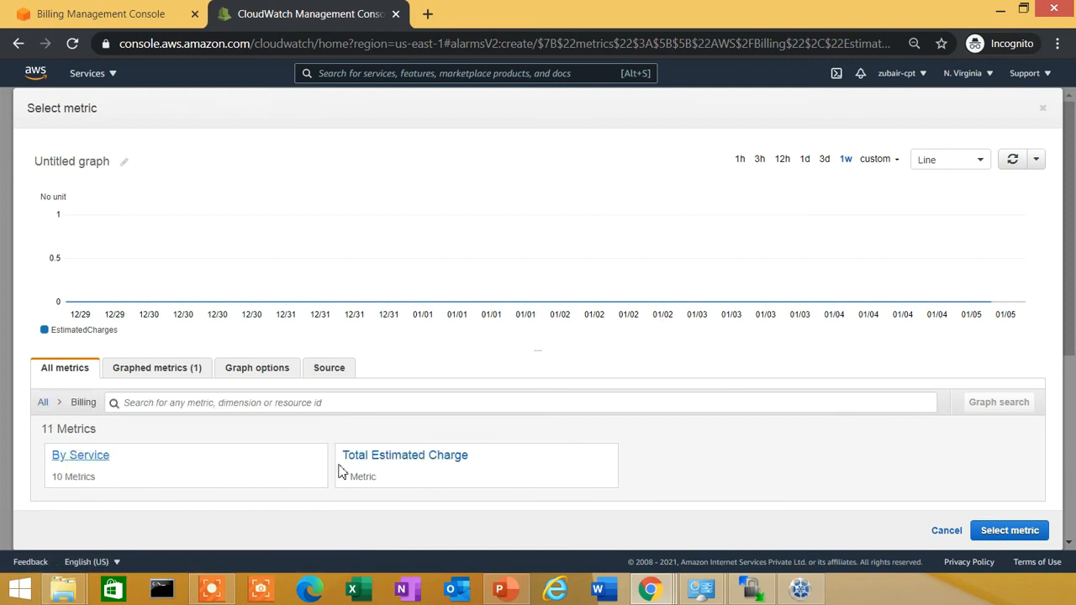
click(395, 463)
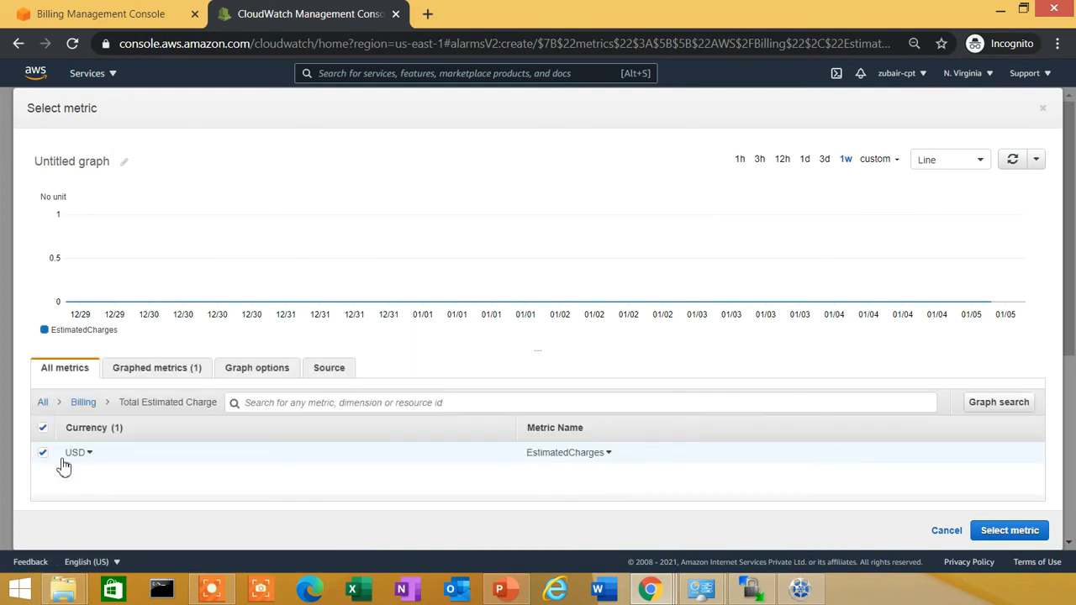
click(43, 454)
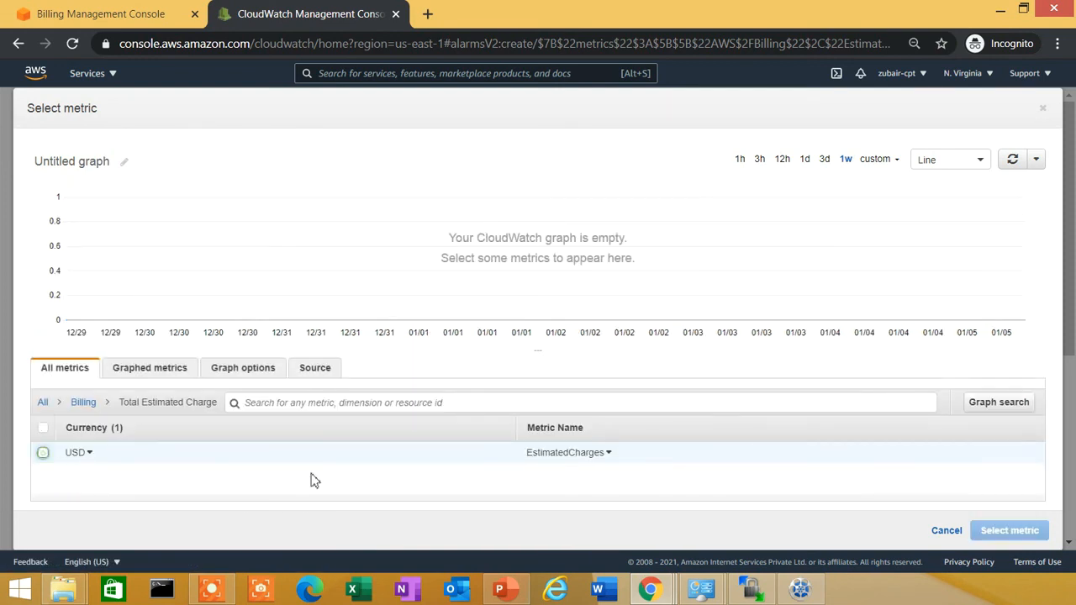
click(43, 454)
click(1010, 531)
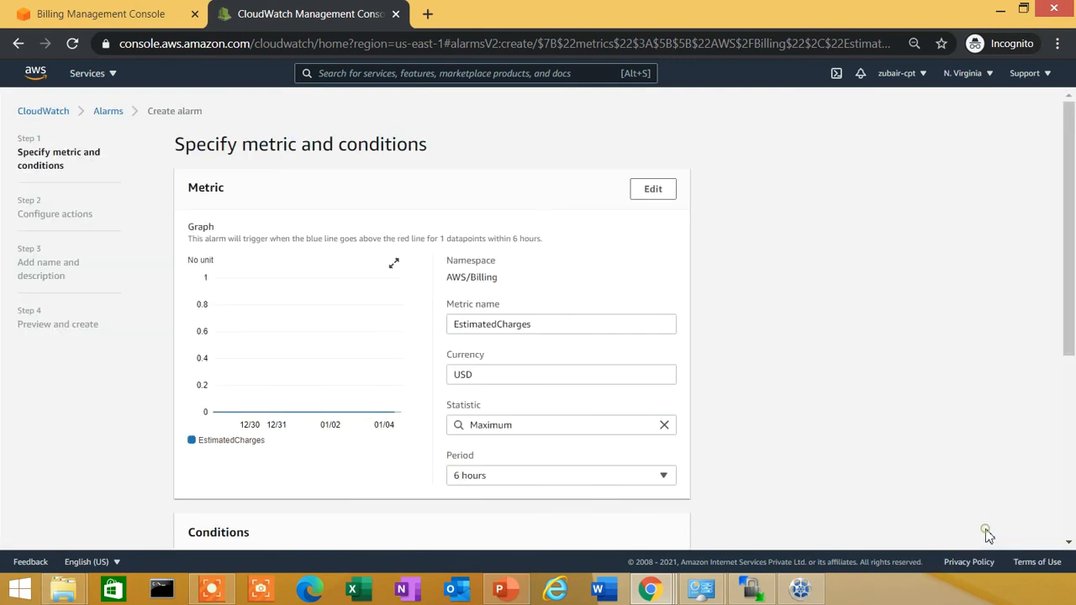
click(541, 327)
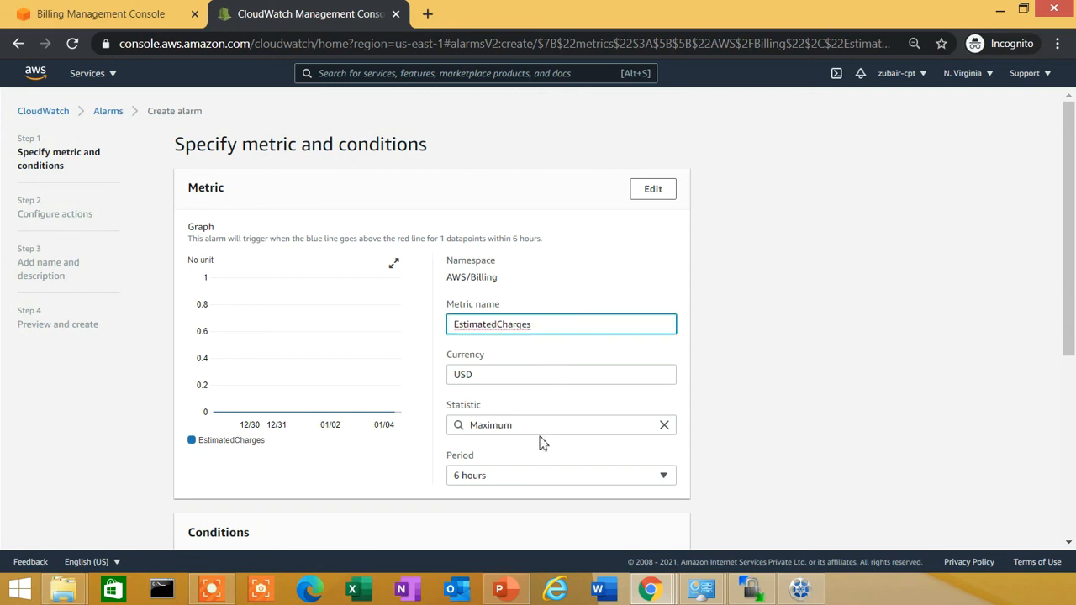
Step: Keep the Static 6-hour condition, choose Greater/Equal, and set the threshold to 10
scroll(541, 444, down, 3)
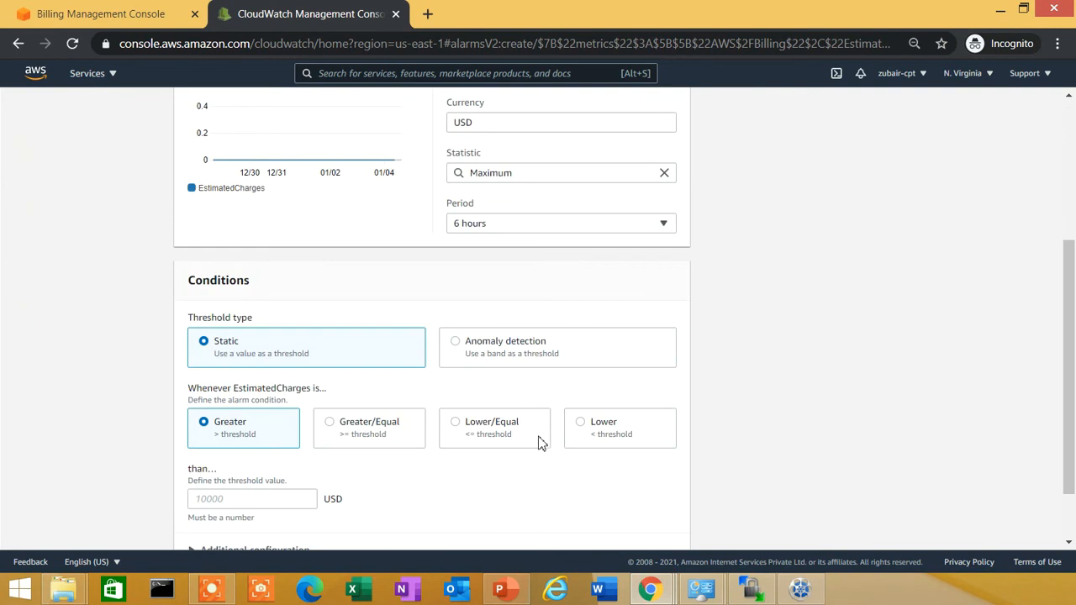
click(519, 232)
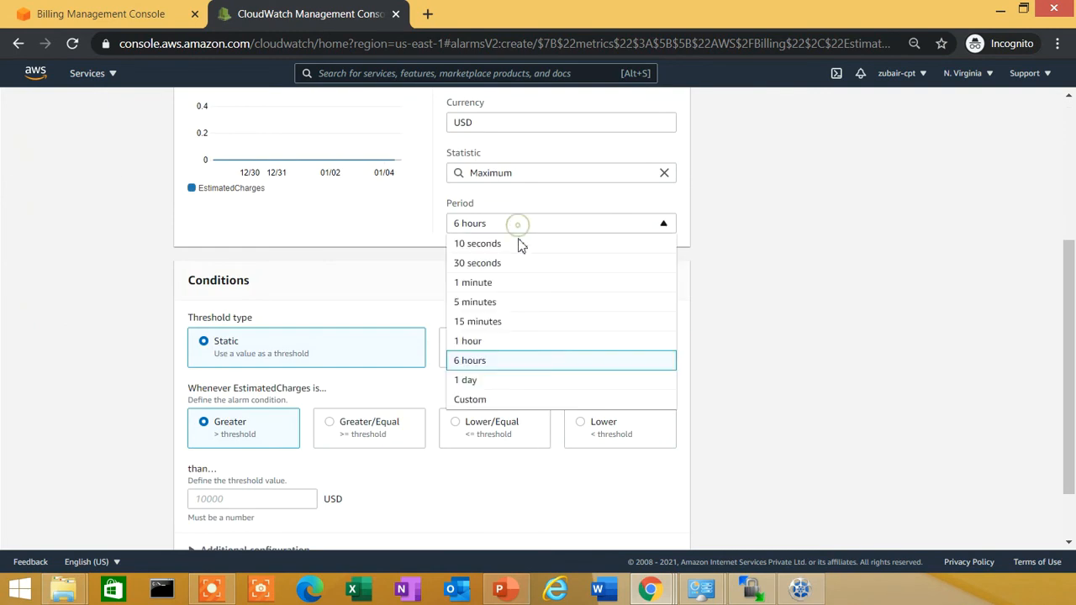
click(781, 329)
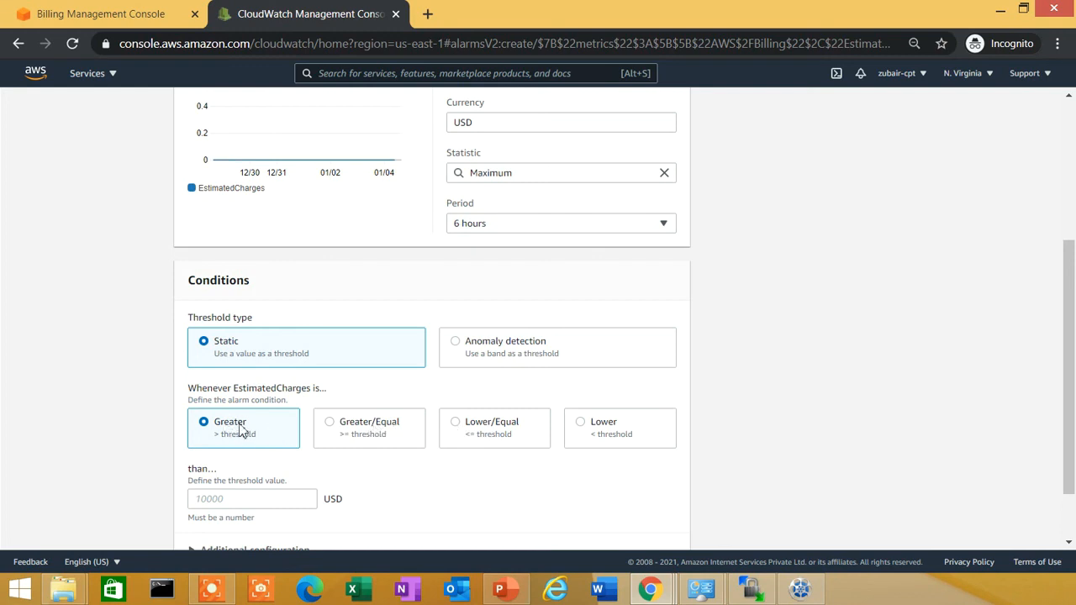
click(329, 423)
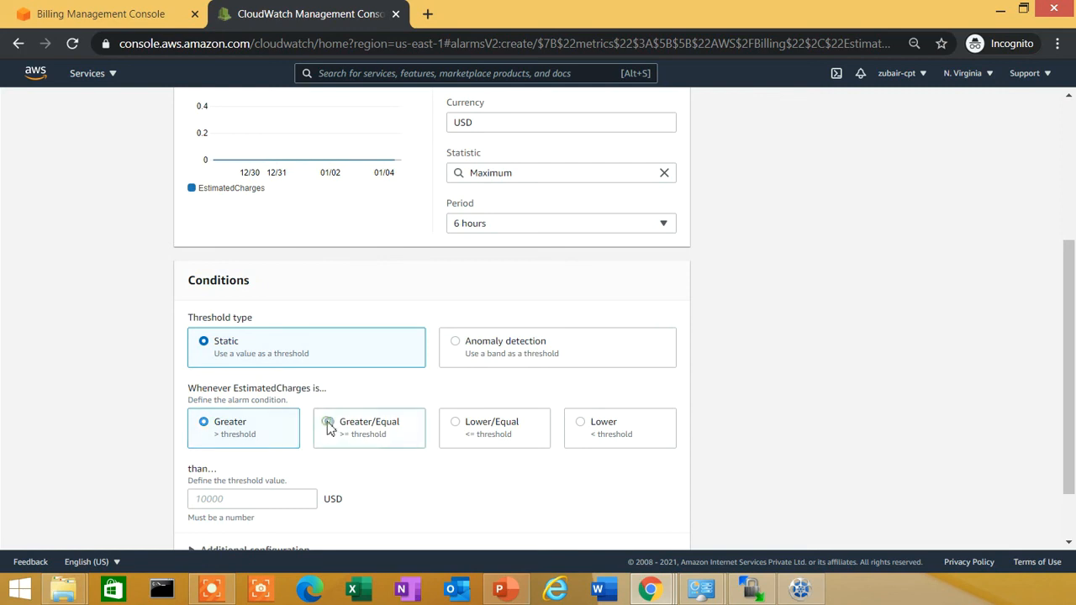
click(239, 508)
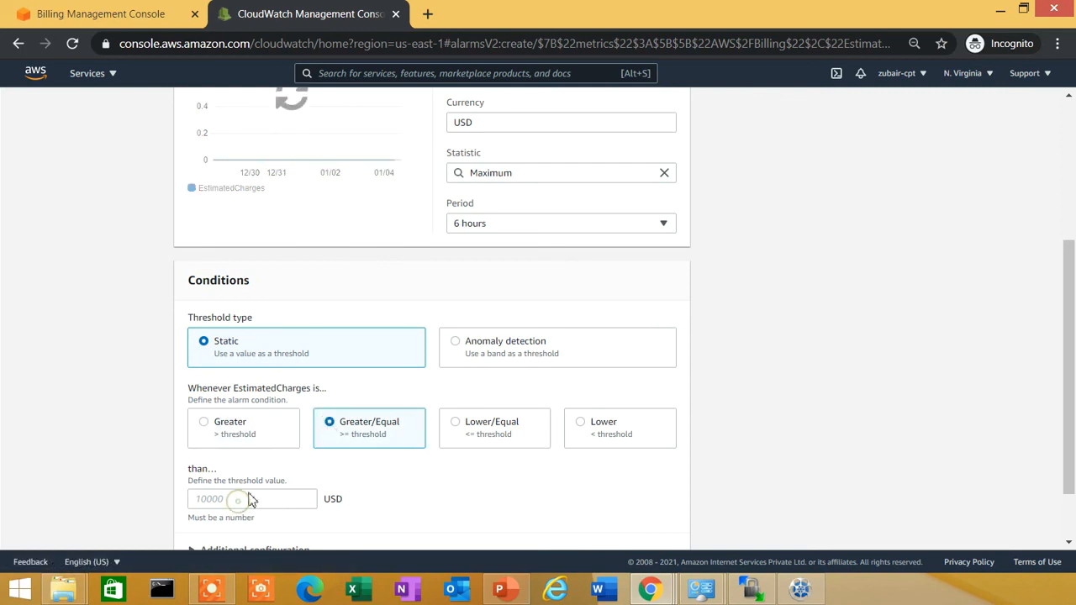
text(2)
scroll(396, 493, down, 1)
click(232, 428)
drag(206, 428, 193, 427)
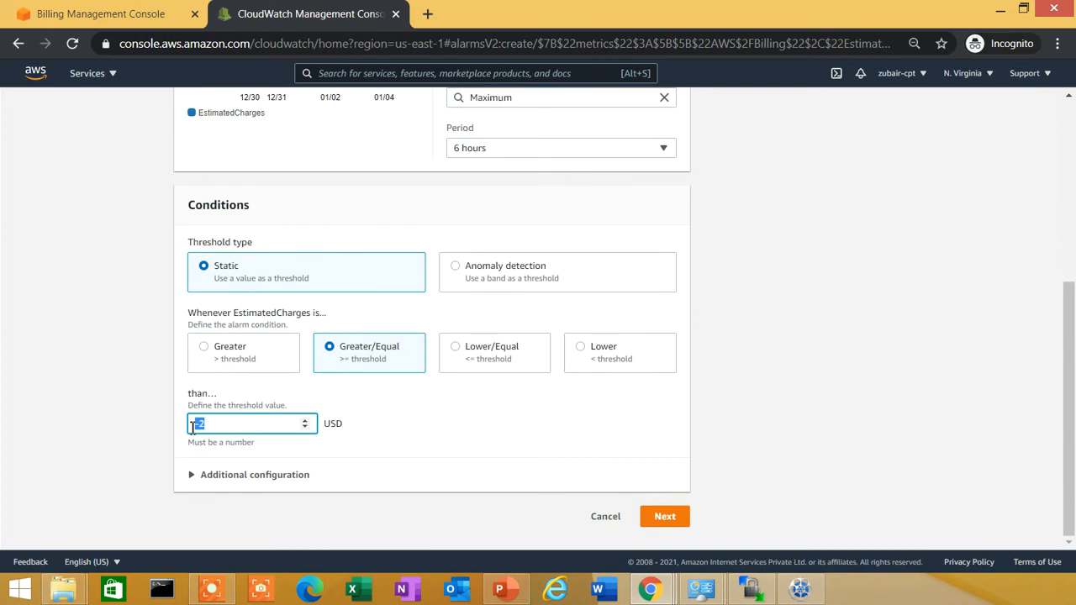
text(10)
Step: Choose to create a new SNS topic and name it my_CloudWatch_Alarms_Topic
click(665, 518)
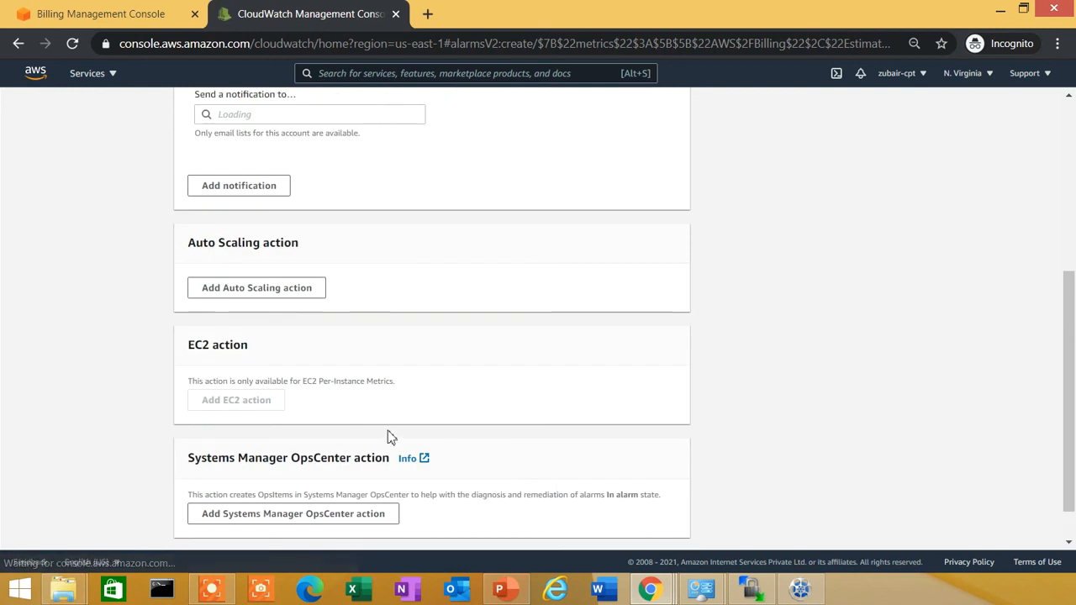
scroll(252, 318, up, 5)
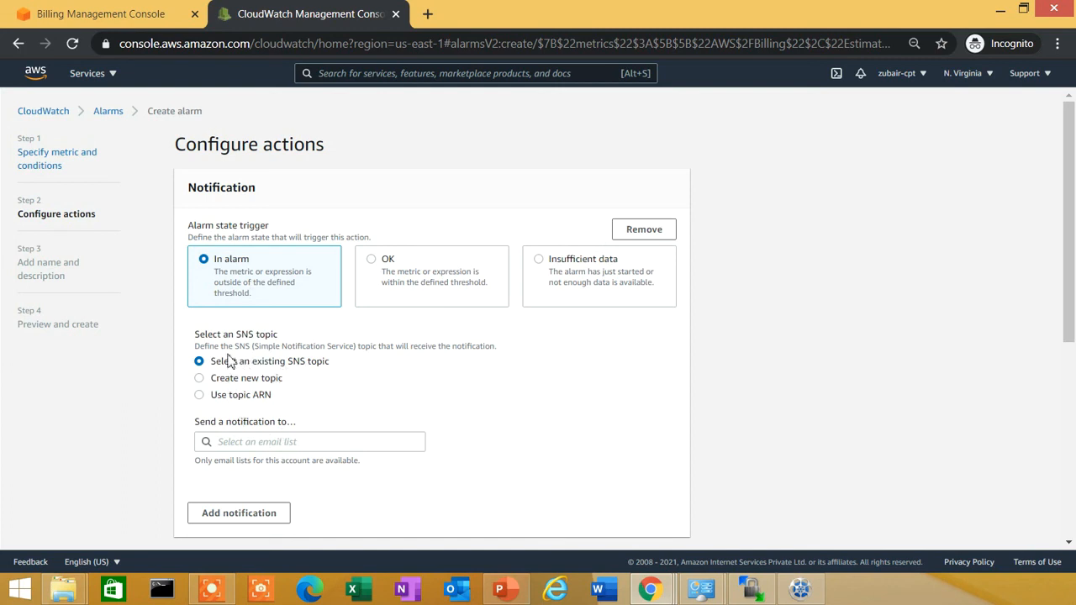
click(261, 440)
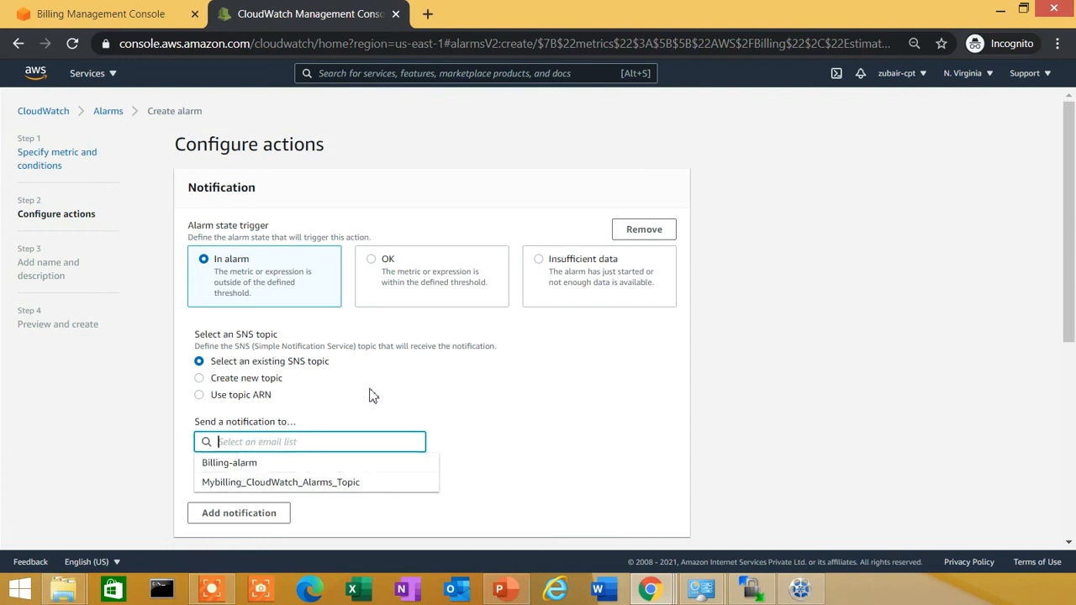
click(263, 380)
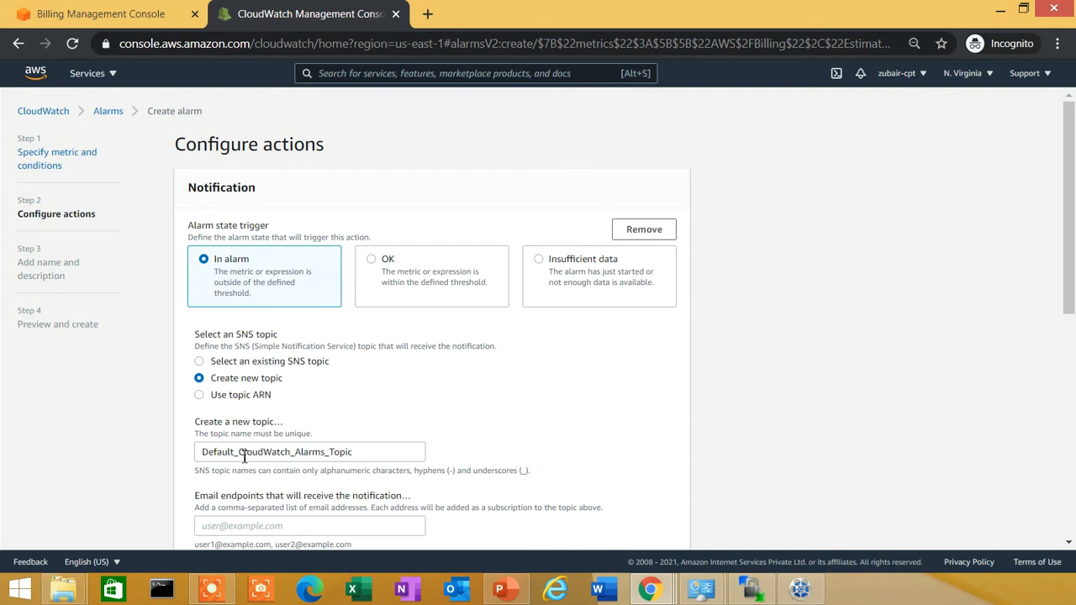
drag(237, 455, 201, 454)
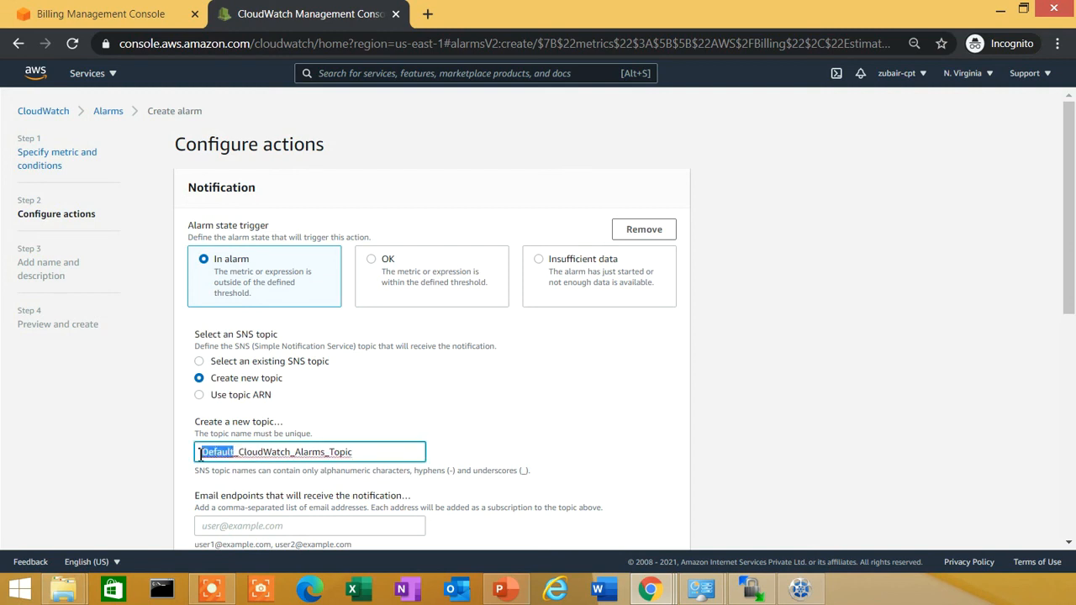
text(My)
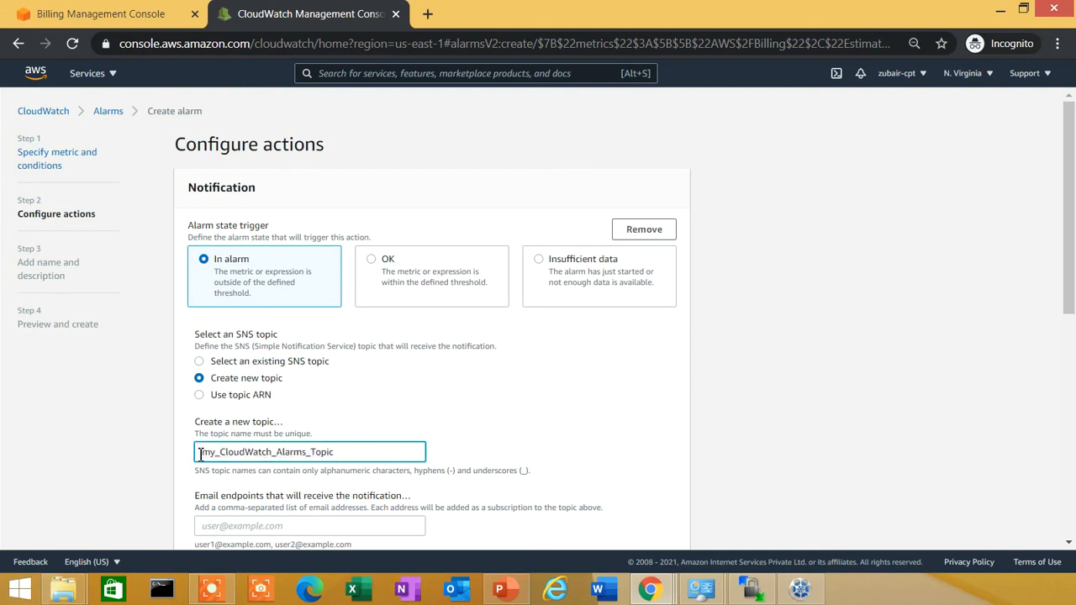
Step: Enter the notification e-mail endpoint and create the topic
scroll(288, 486, down, 2)
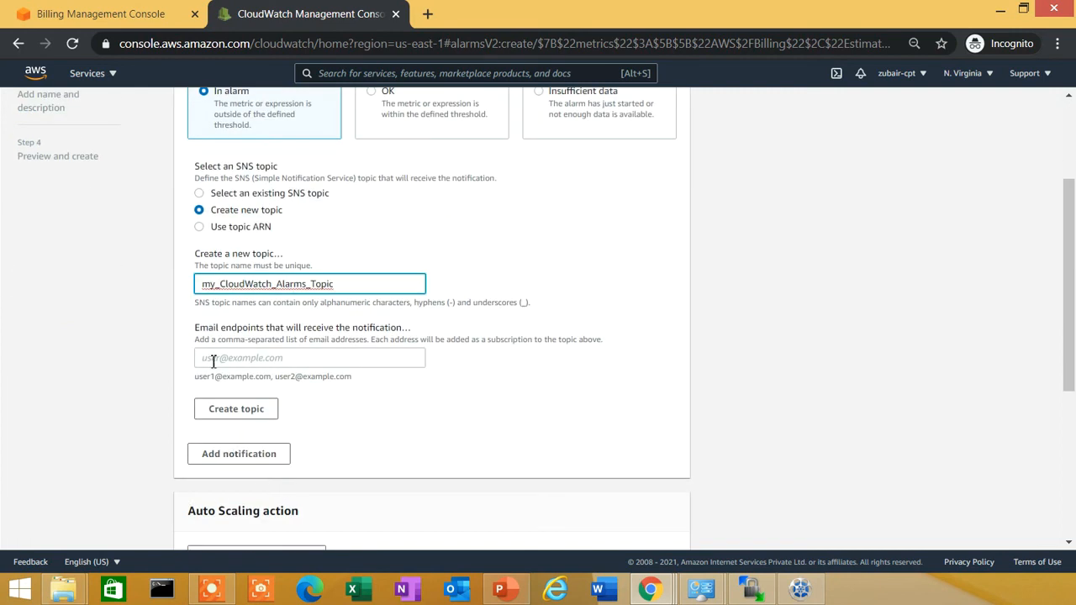
click(212, 362)
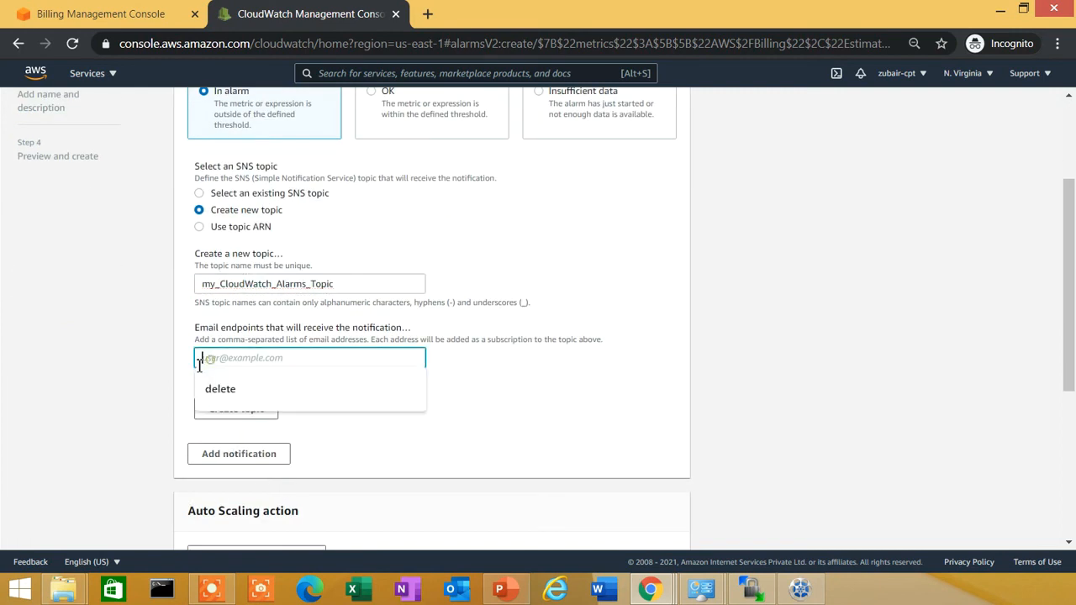
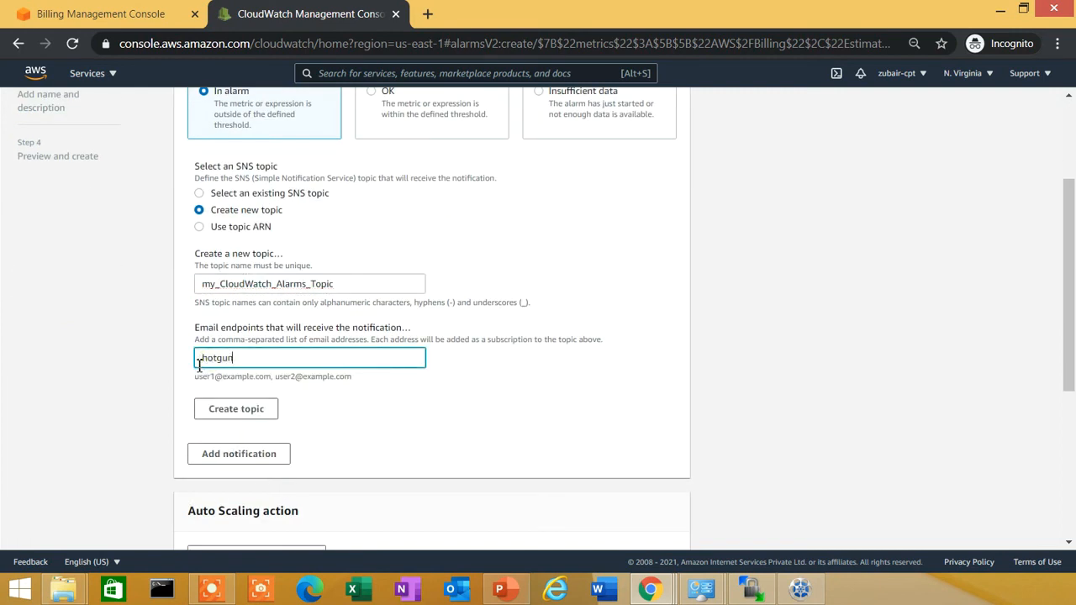
click(223, 410)
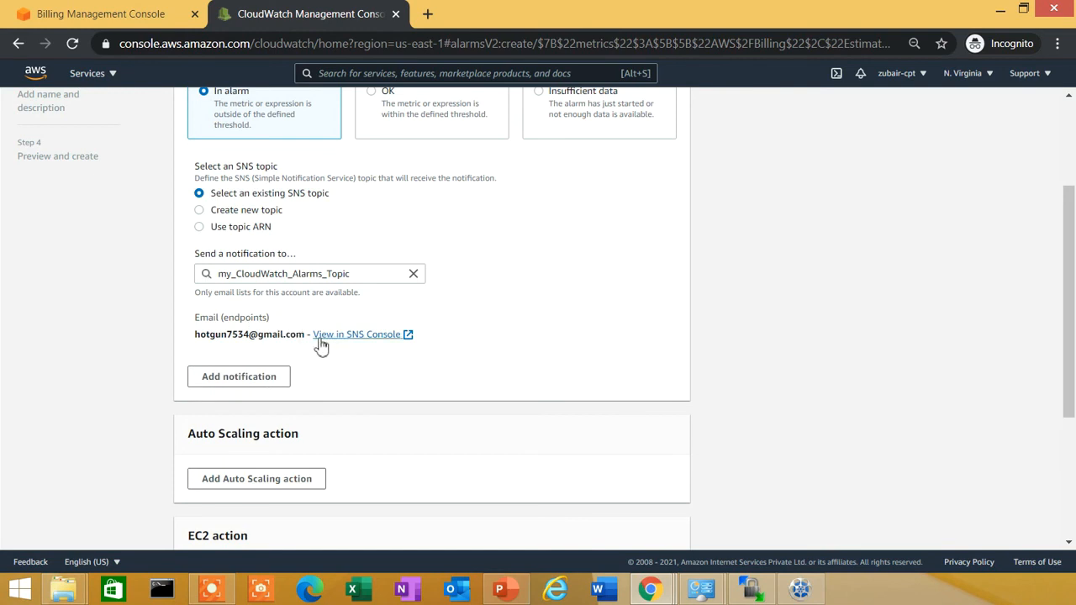
scroll(345, 393, down, 3)
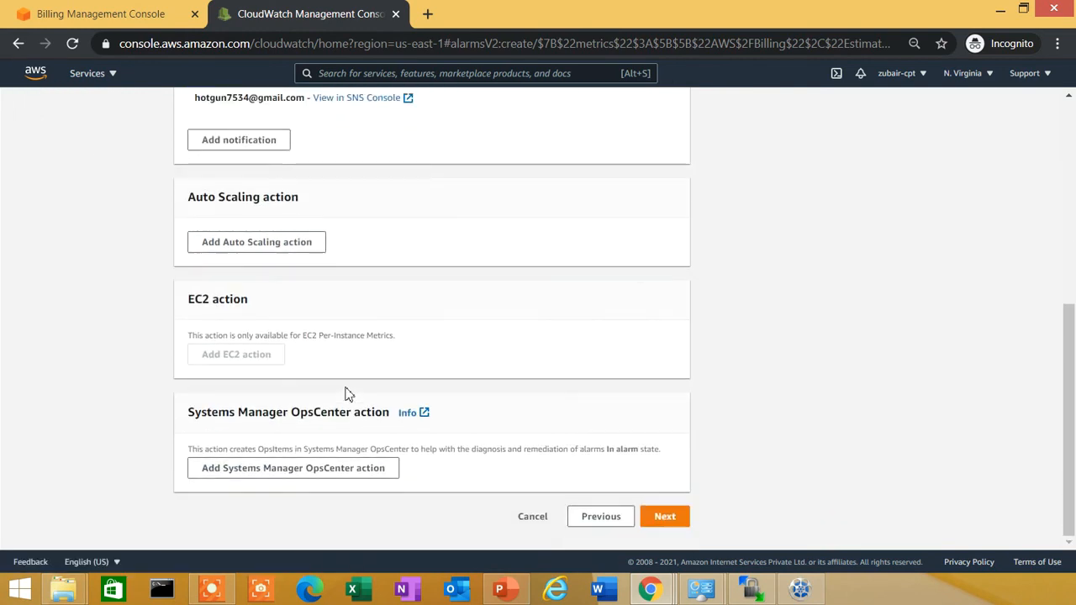
Step: Enter 'My-test-alarm' as the alarm name and advance to the Preview and create page
click(665, 516)
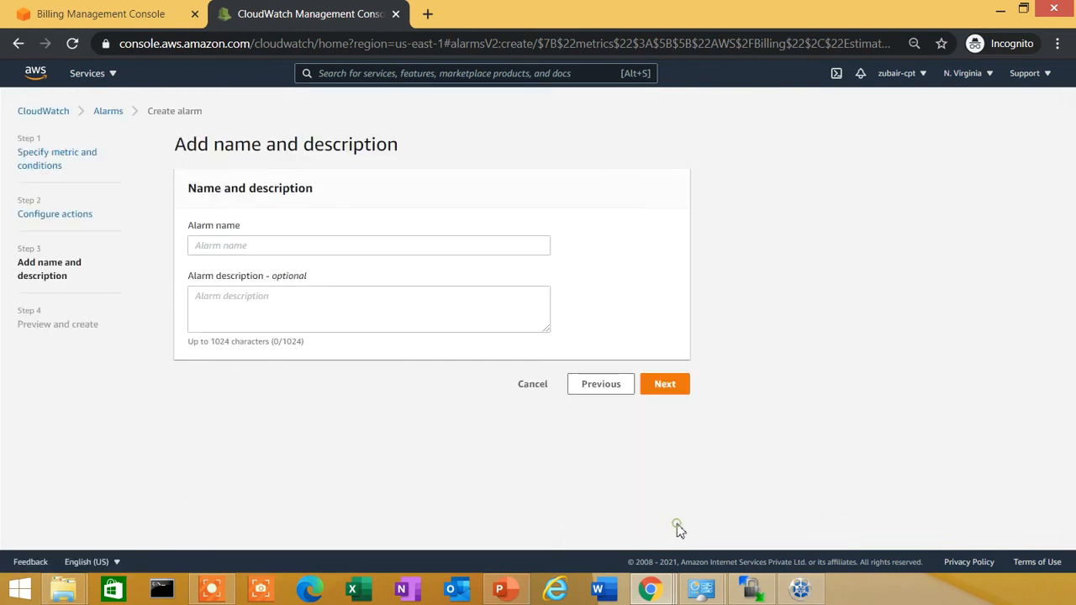
click(259, 248)
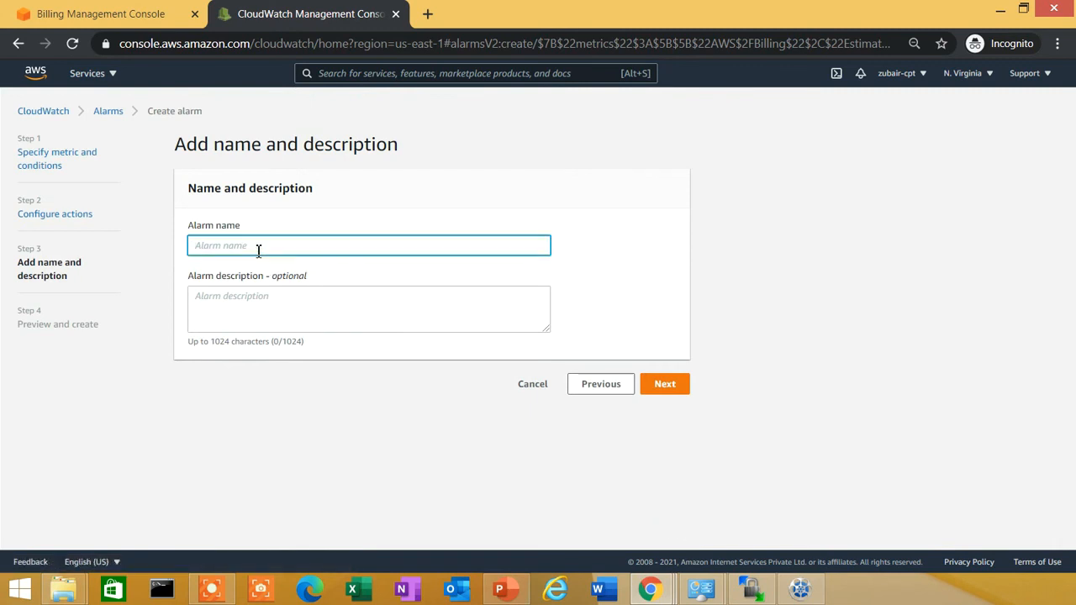
text(My-test-alarm)
click(311, 307)
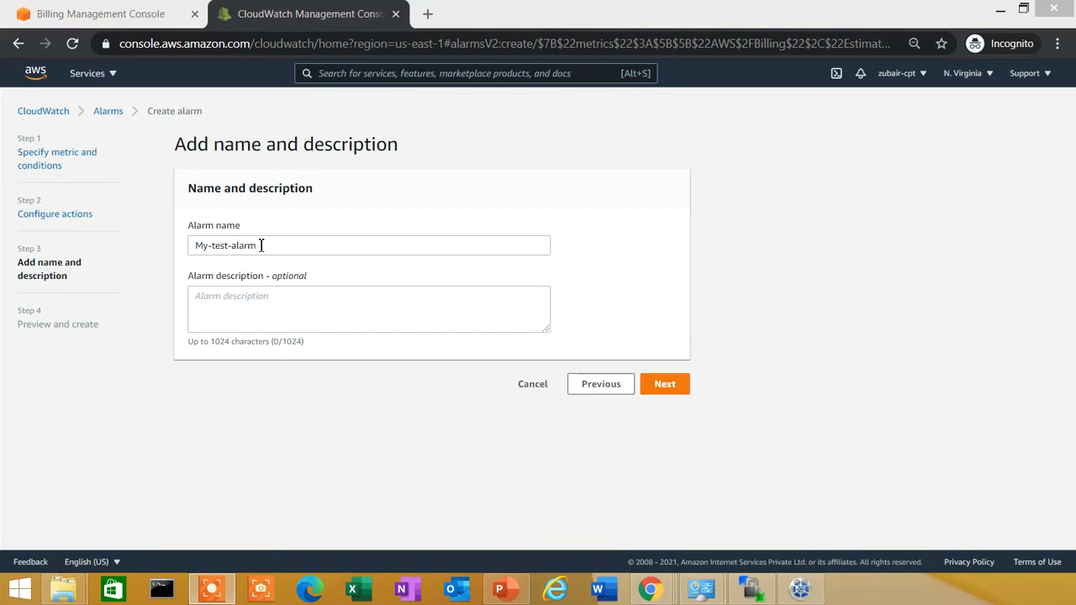
click(661, 389)
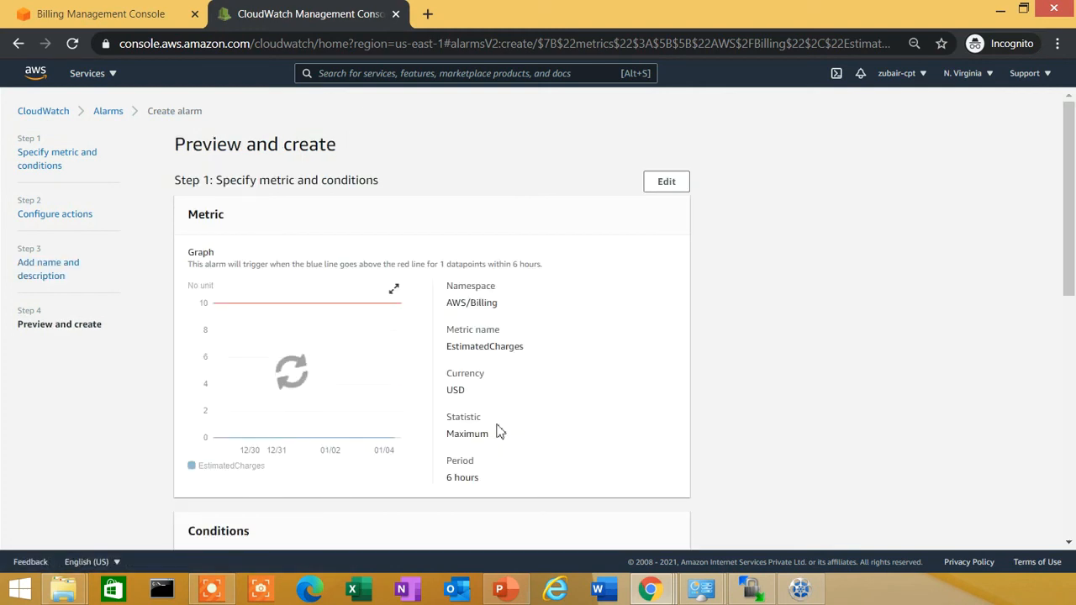
Step: Review the EstimatedCharges >= 10 USD settings and create My-test-alarm
scroll(453, 406, down, 2)
scroll(454, 407, down, 4)
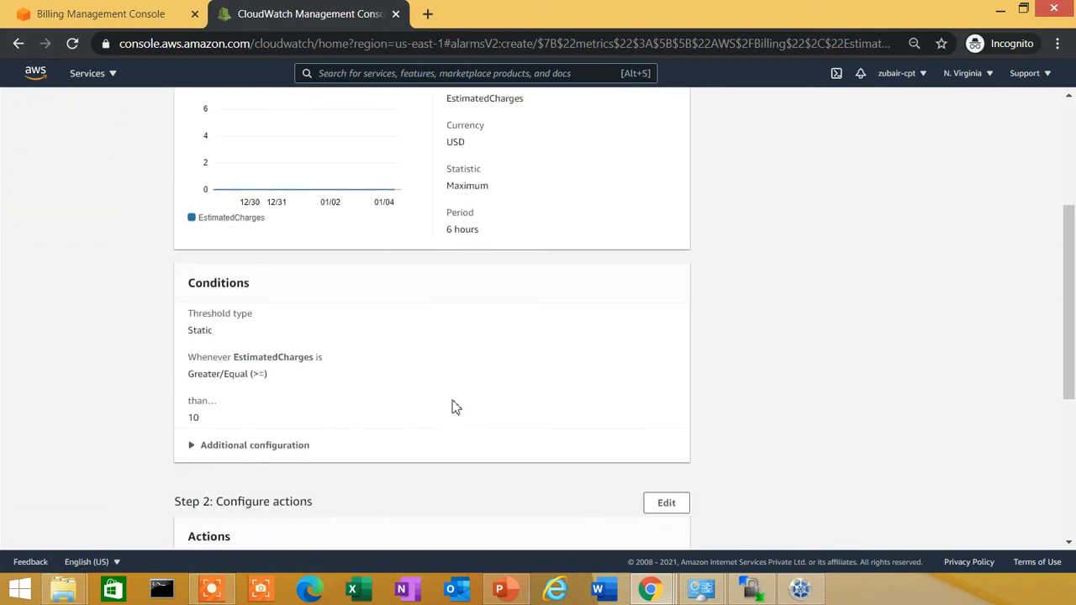
scroll(335, 354, down, 2)
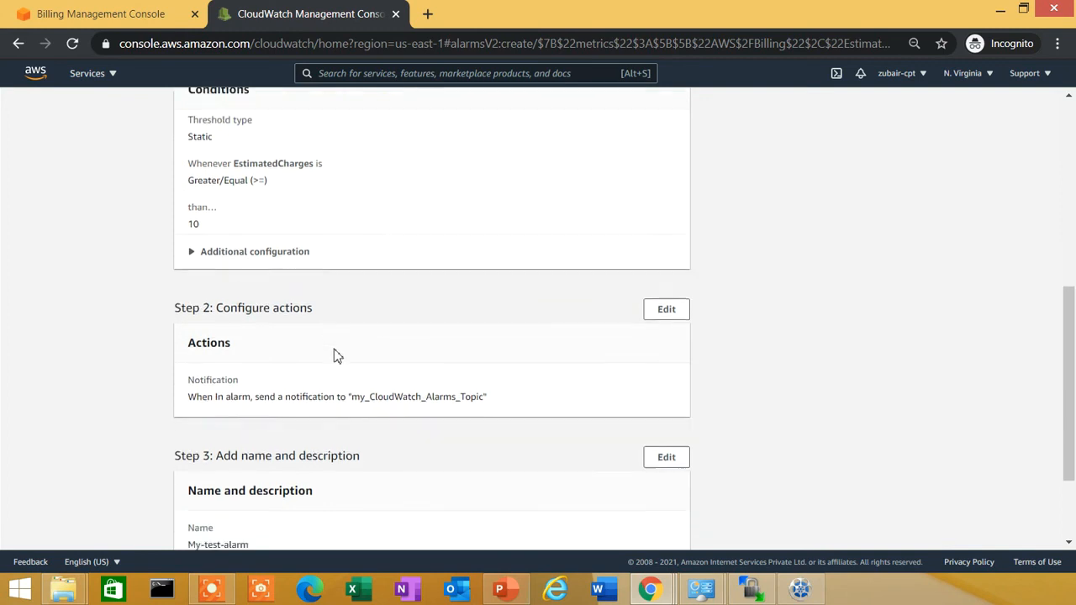
click(653, 522)
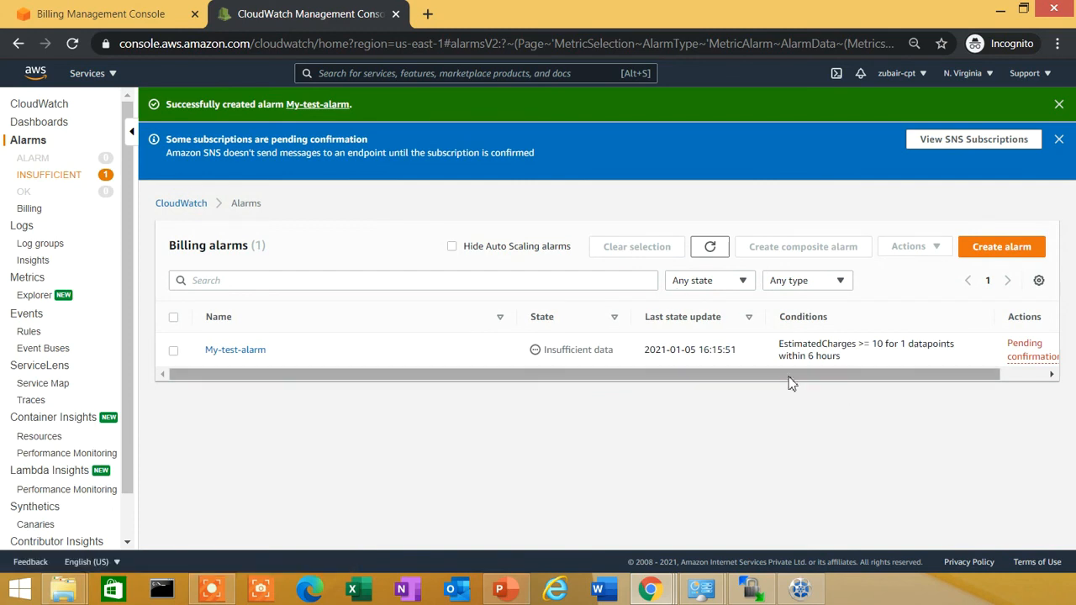
Step: Filter the alarms to Insufficient data state to find My-test-alarm, then bring up Chrome's windows
click(25, 193)
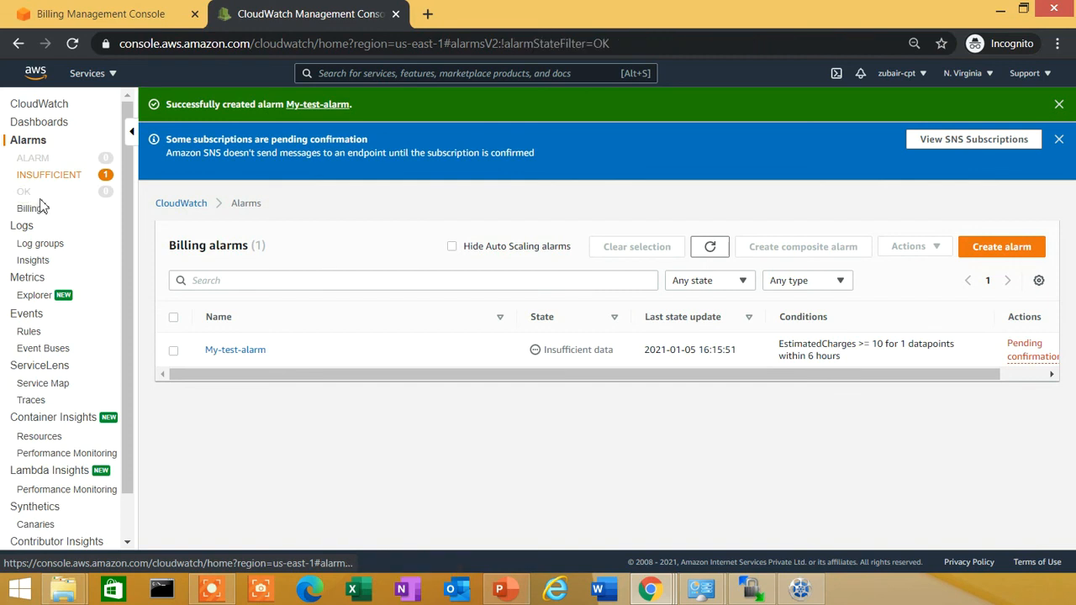
click(48, 174)
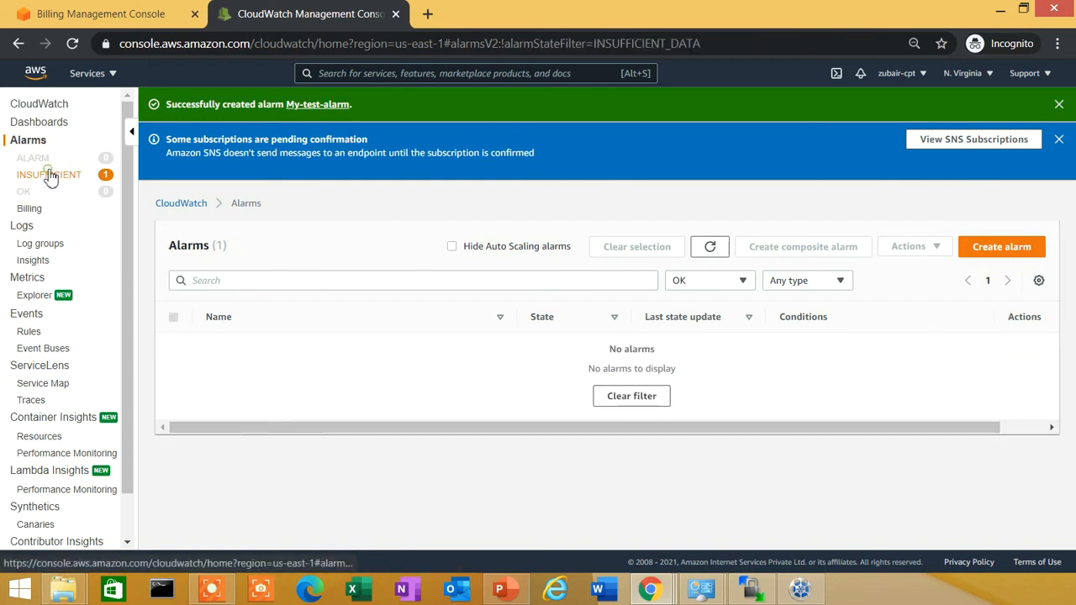
drag(846, 377, 732, 377)
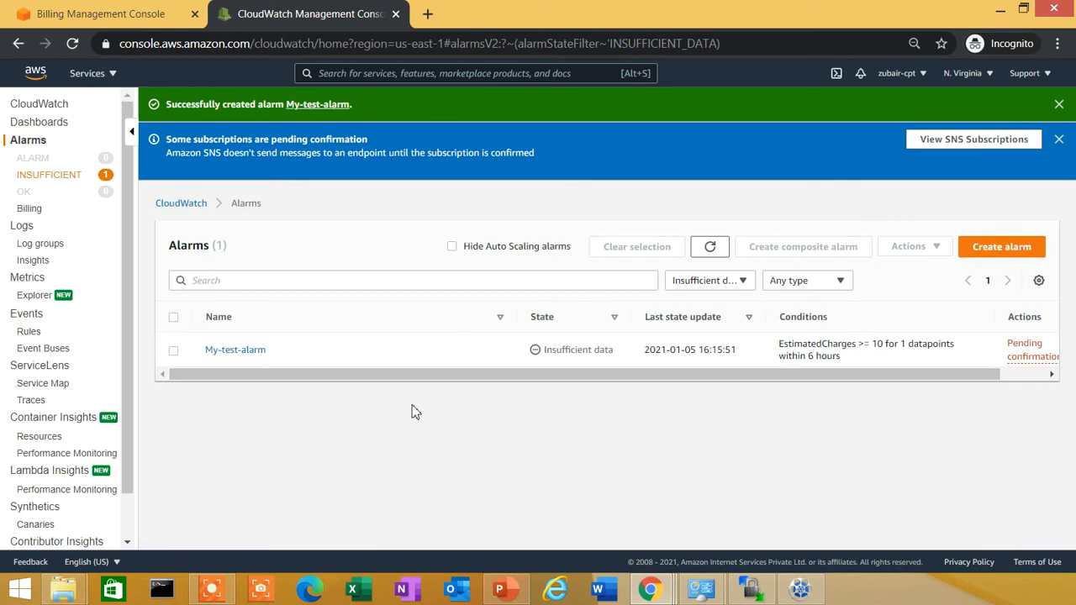
click(646, 592)
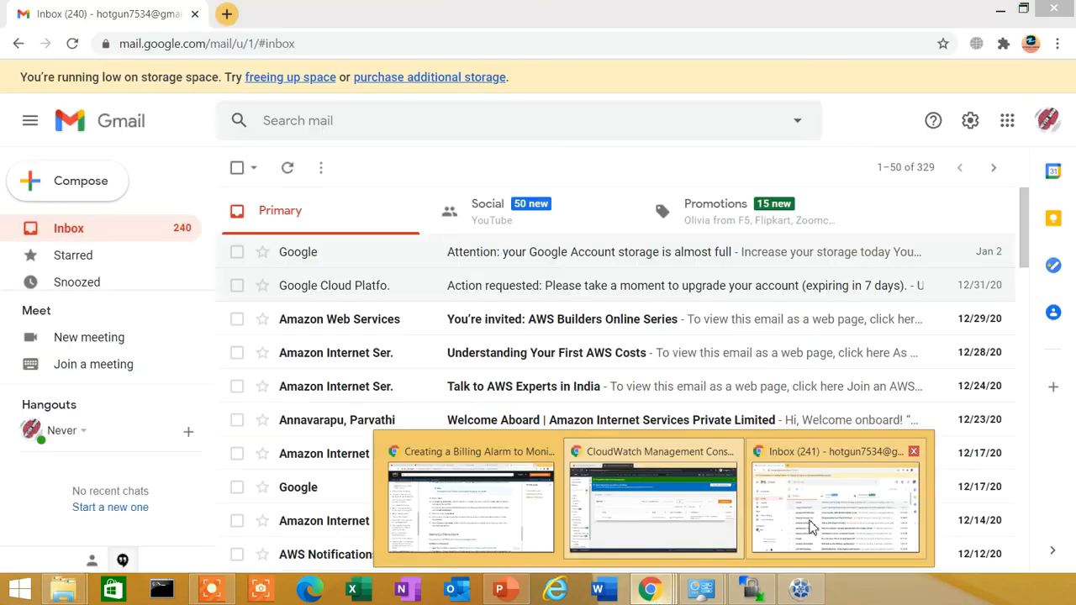
Step: Confirm the my_CloudWatch_Alarms_Topic subscription from the AWS Notification email, then return to CloudWatch
click(810, 528)
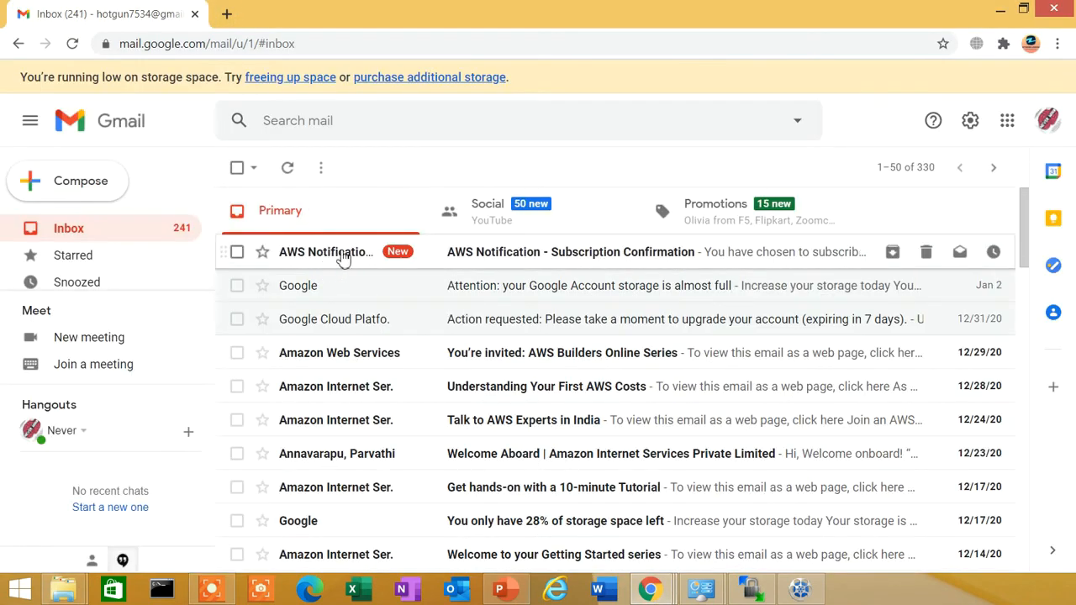
click(324, 256)
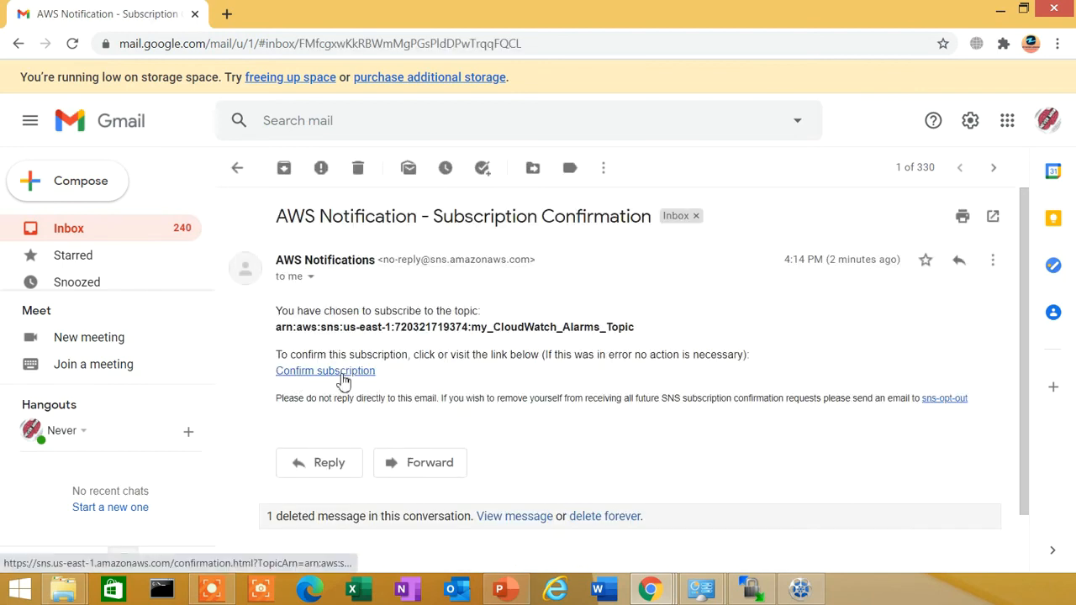
click(343, 375)
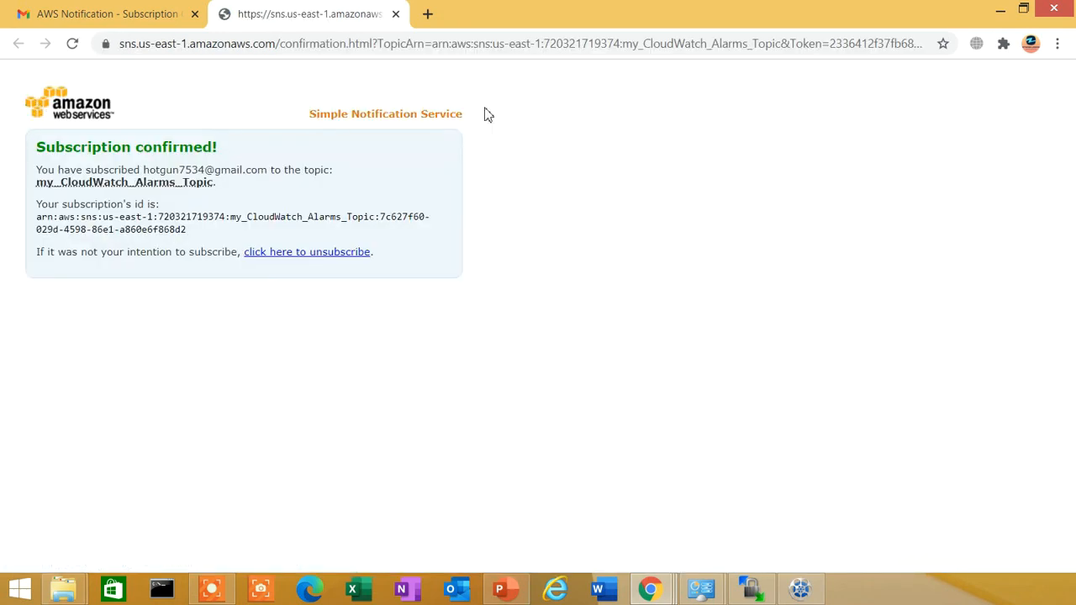
click(651, 589)
click(654, 536)
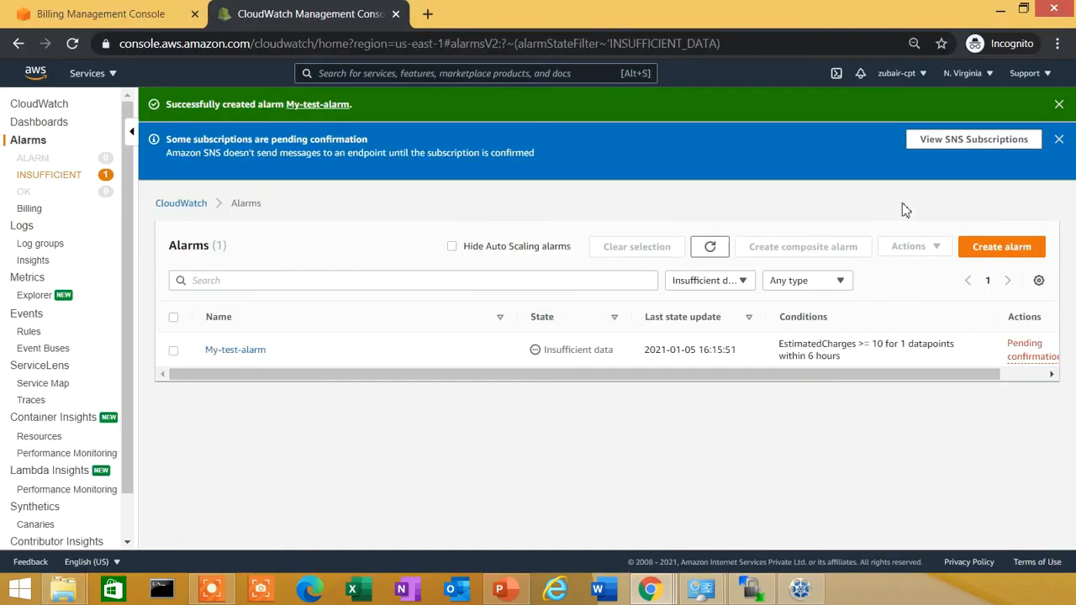
Step: Reload and filter alarms to OK, checking My-test-alarm's threshold of 10 within 6 hours
click(73, 43)
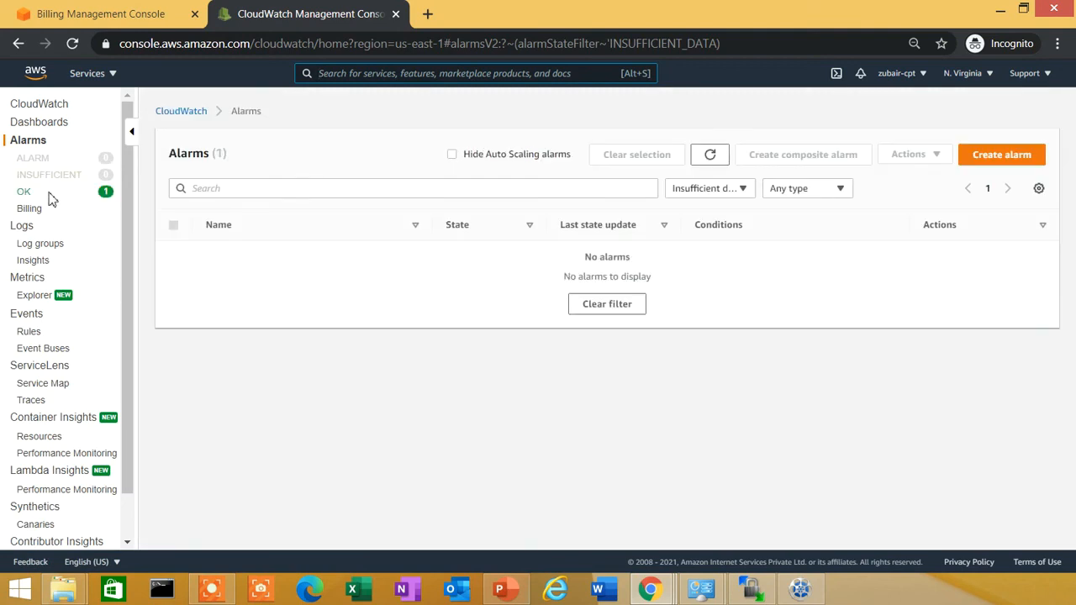
click(49, 197)
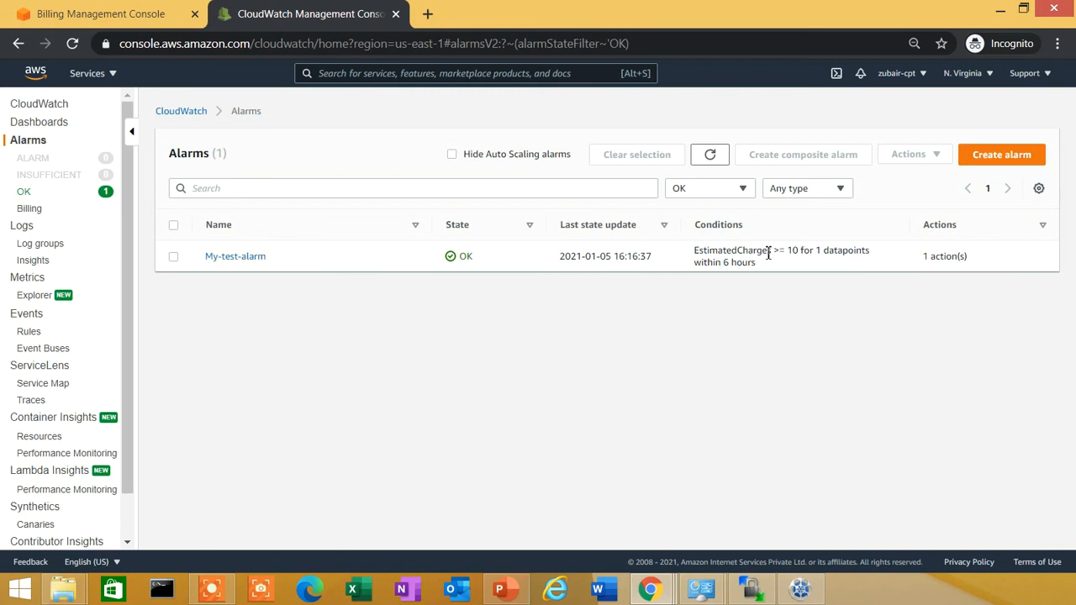
drag(780, 253, 799, 256)
drag(756, 264, 726, 266)
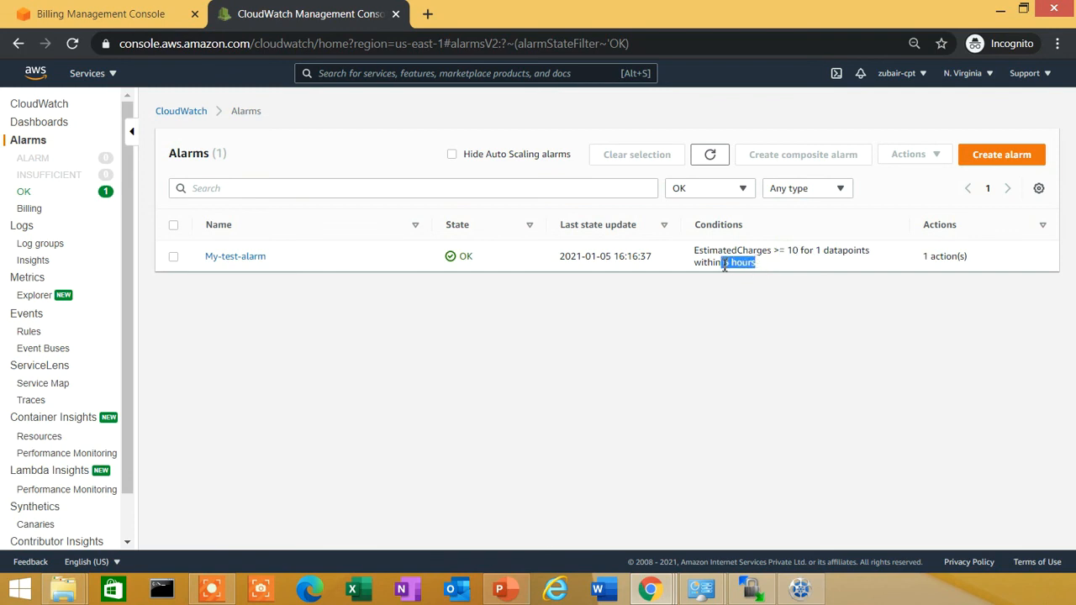